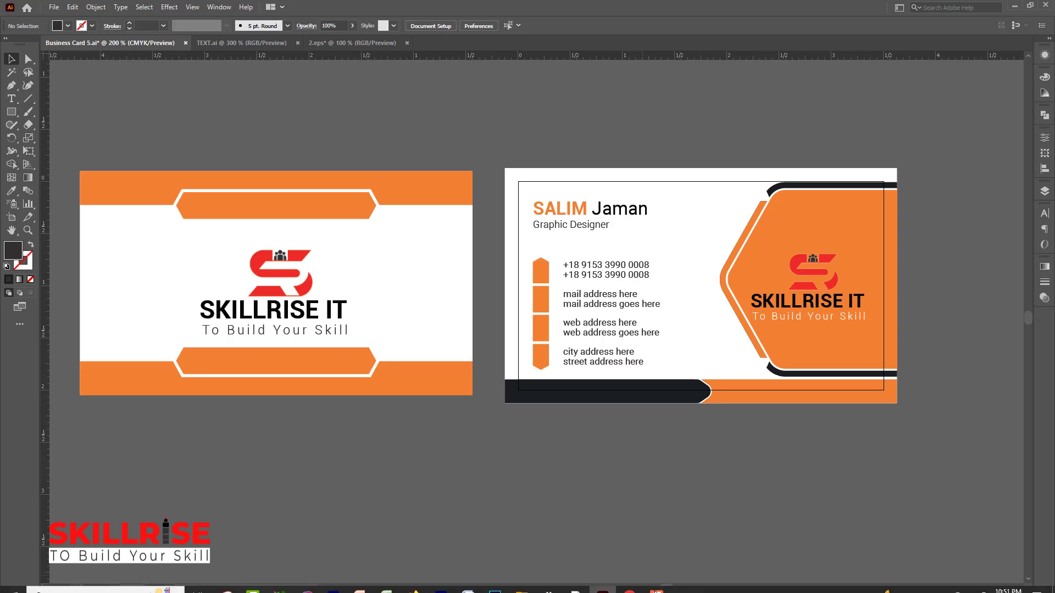
# Switch to Edge to view Skillrise's YouTube videos and its Business Card Design Success Course playlist, and return to Illustrator.
pyautogui.click(642, 586)
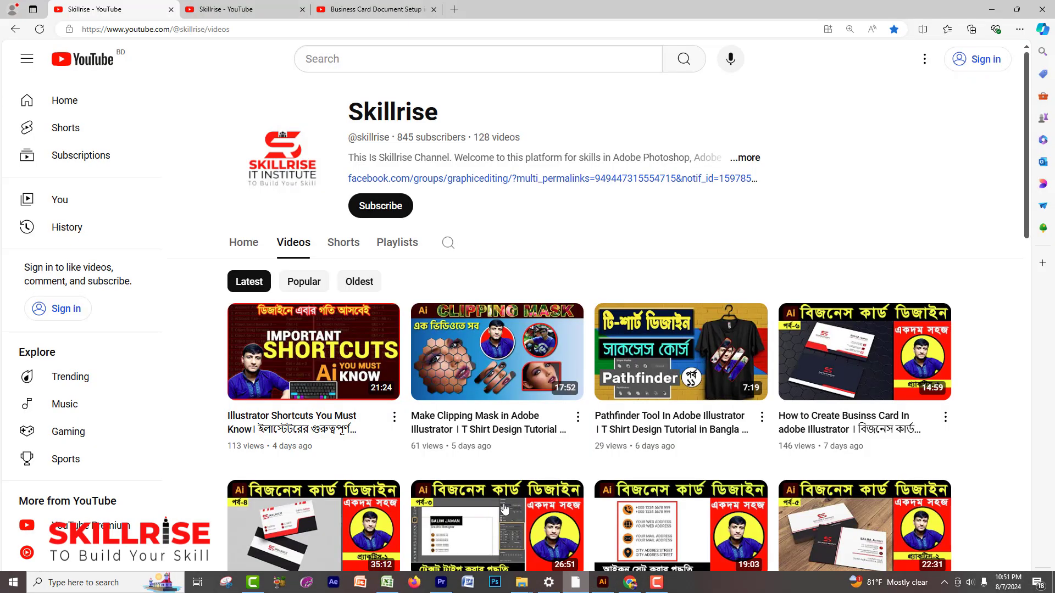
pyautogui.click(228, 11)
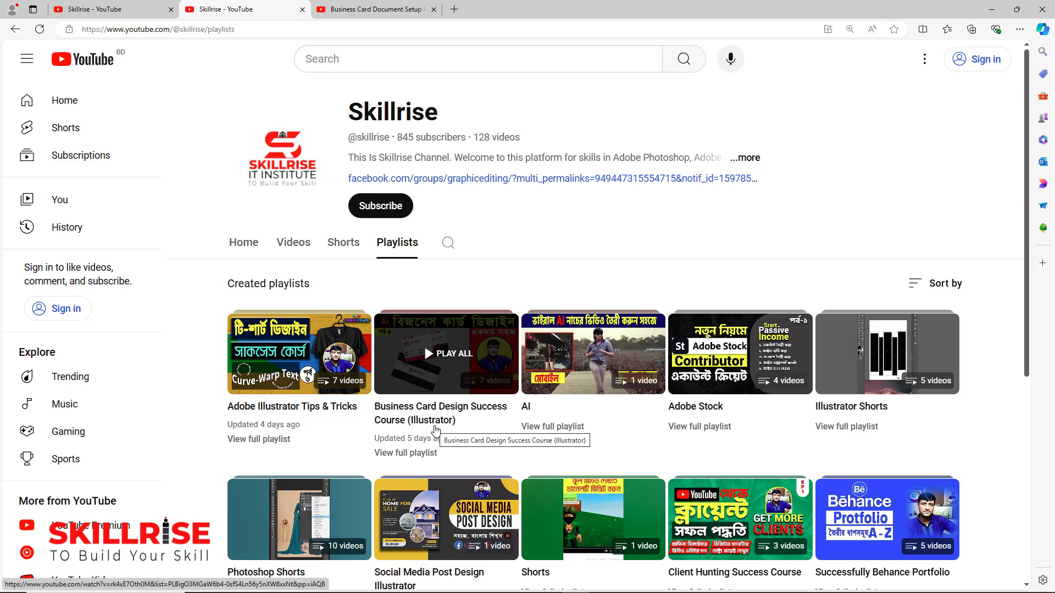
pyautogui.click(436, 430)
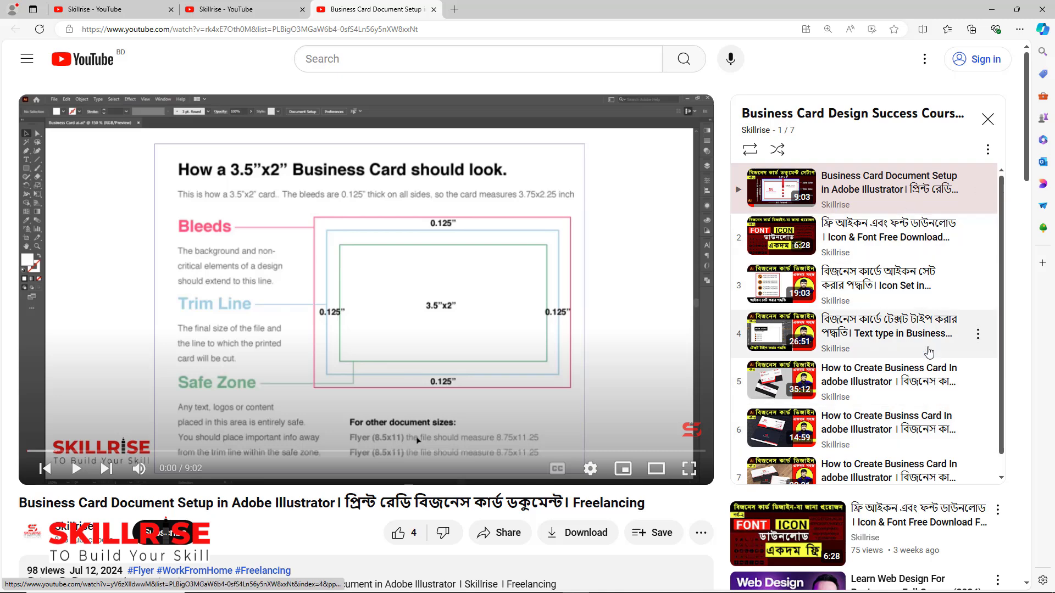
pyautogui.scroll(-1, 929, 351)
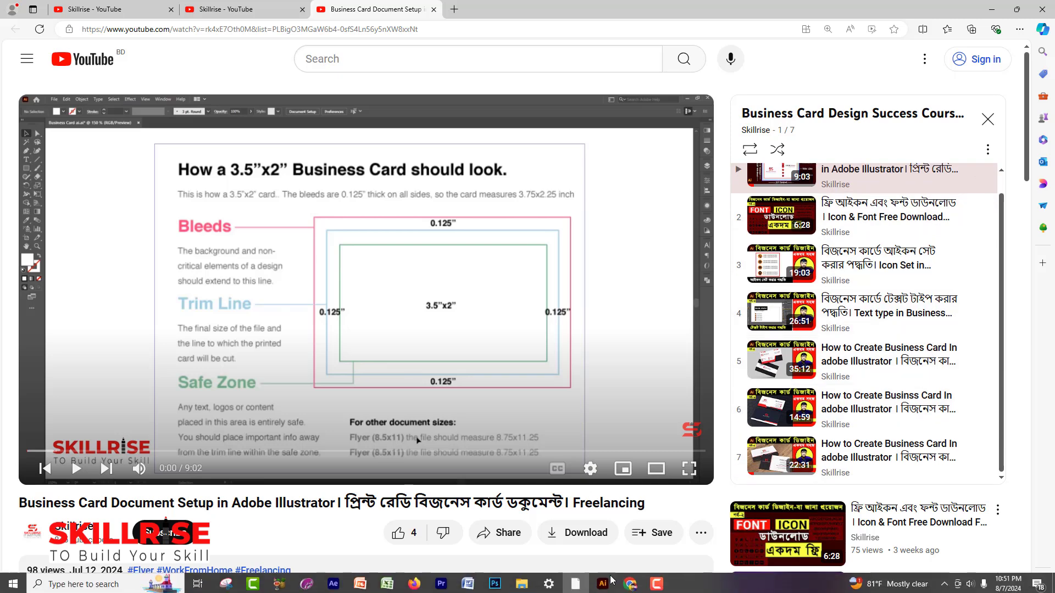
pyautogui.click(603, 583)
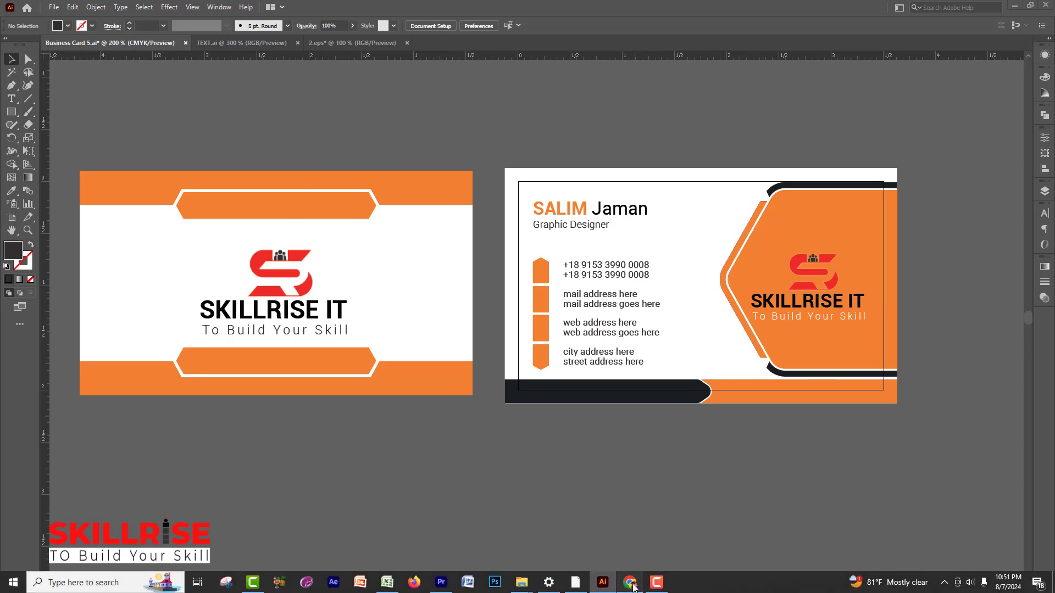
# Switch to Chrome to view the Graphic & Motion Graphic Design and Freelancing Skills Facebook groups, and return to Illustrator.
pyautogui.click(630, 583)
pyautogui.click(116, 6)
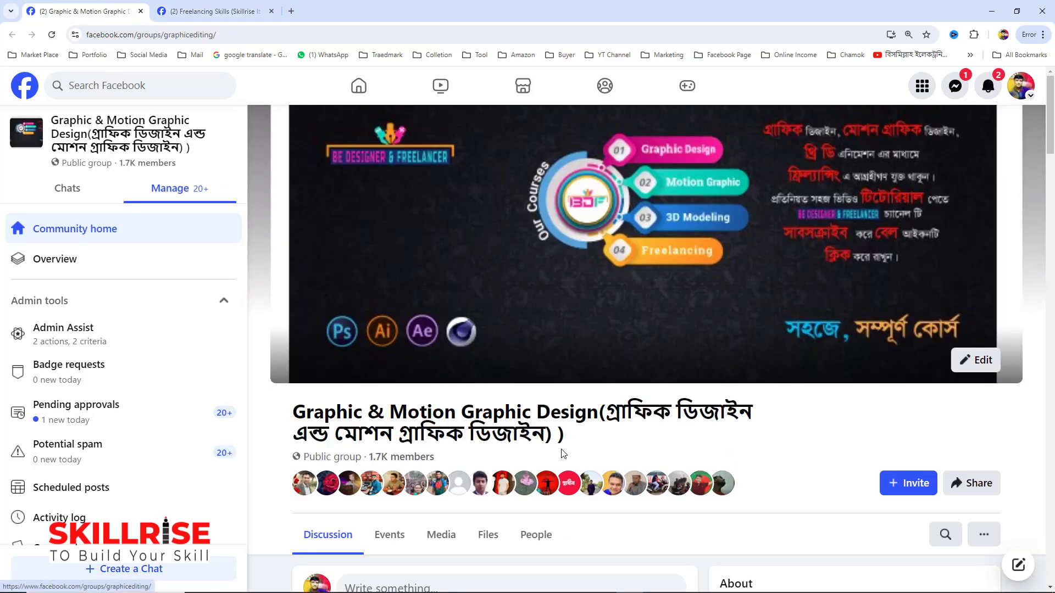
pyautogui.click(214, 11)
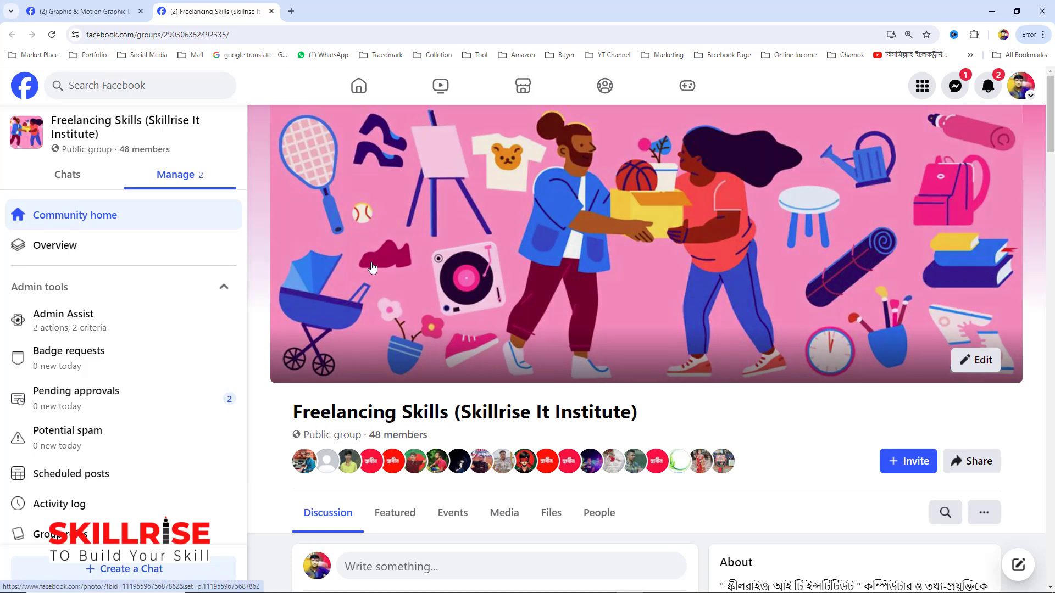
pyautogui.scroll(-3, 570, 361)
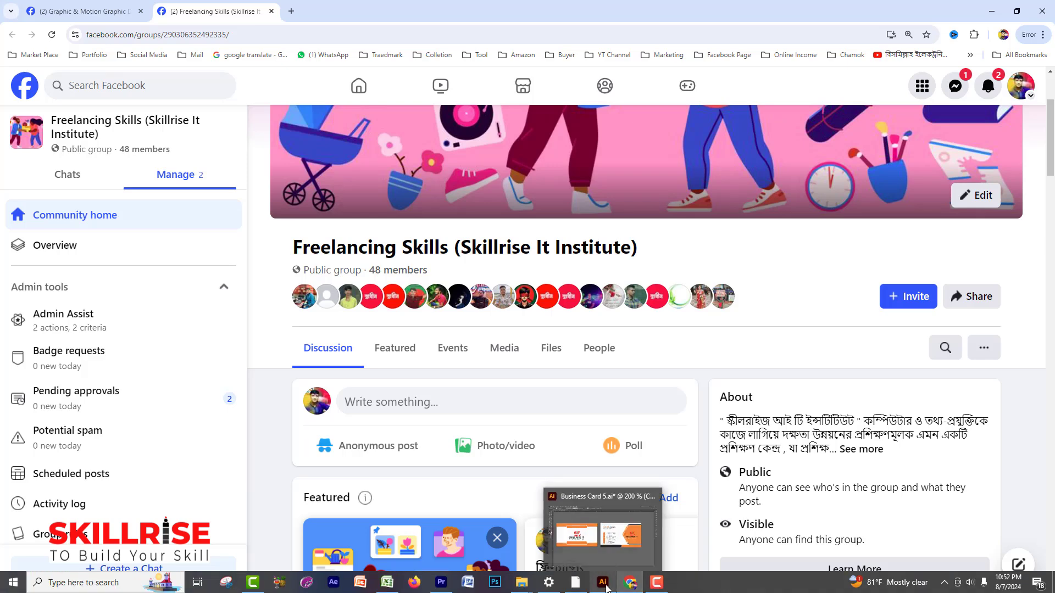
pyautogui.click(603, 585)
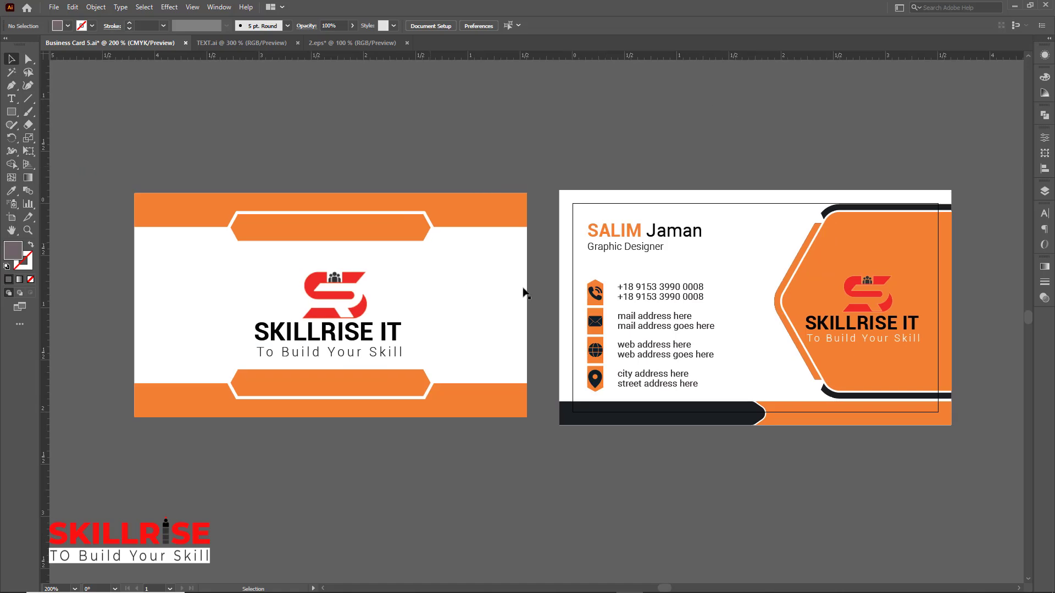
pyautogui.click(576, 582)
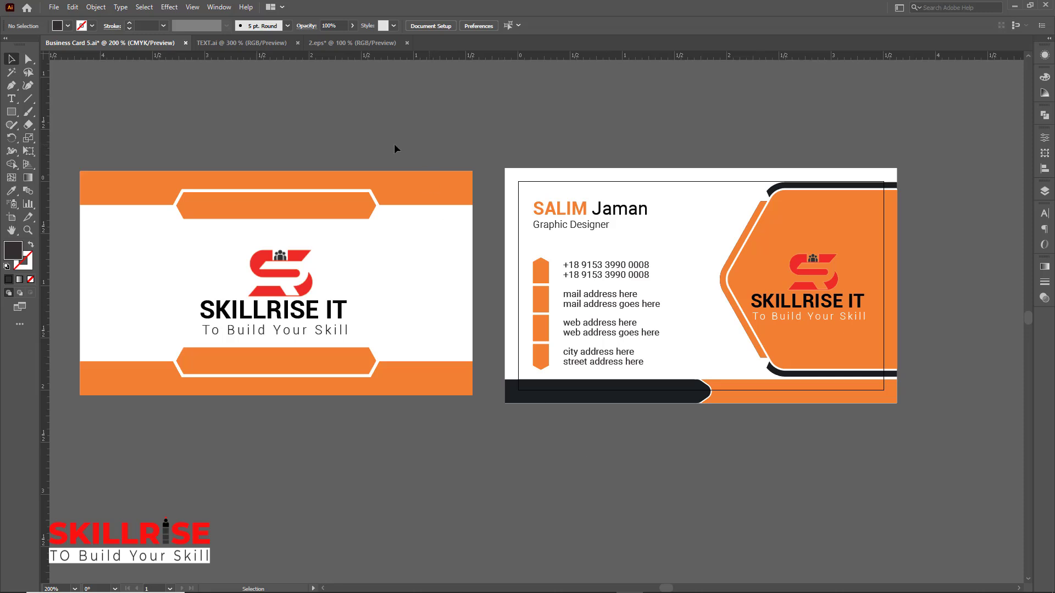
# Start a new document measured in inches, with a width of 3.5 in and a height of 2 in.
pyautogui.click(54, 8)
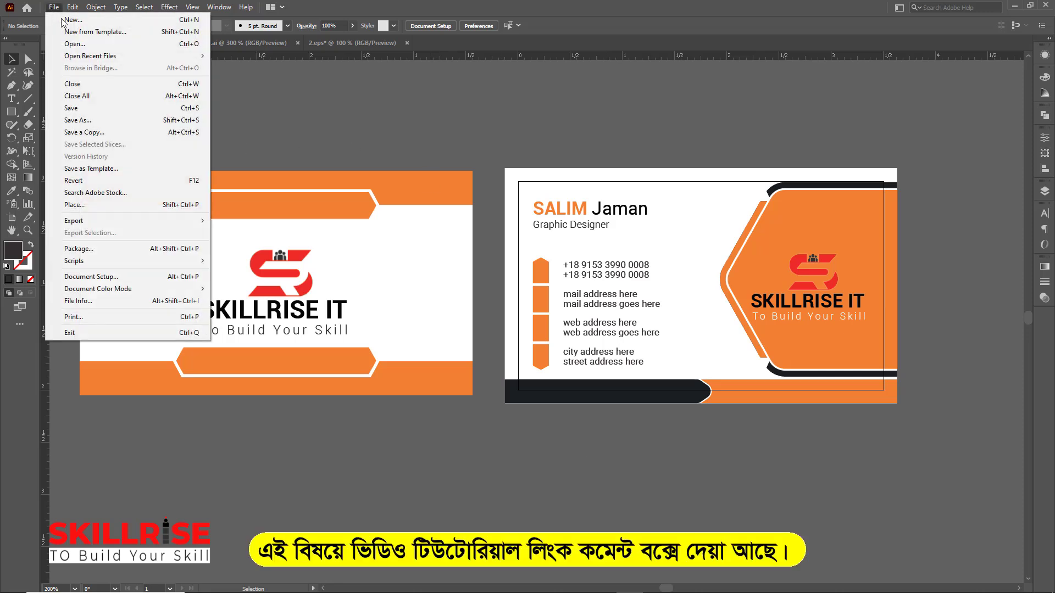
pyautogui.click(73, 20)
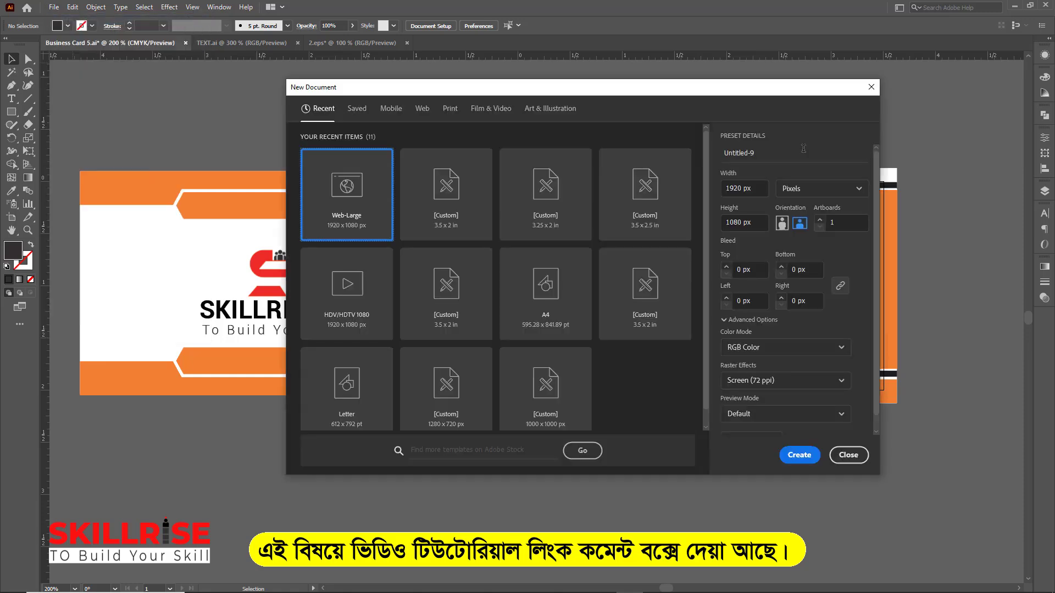
pyautogui.click(861, 190)
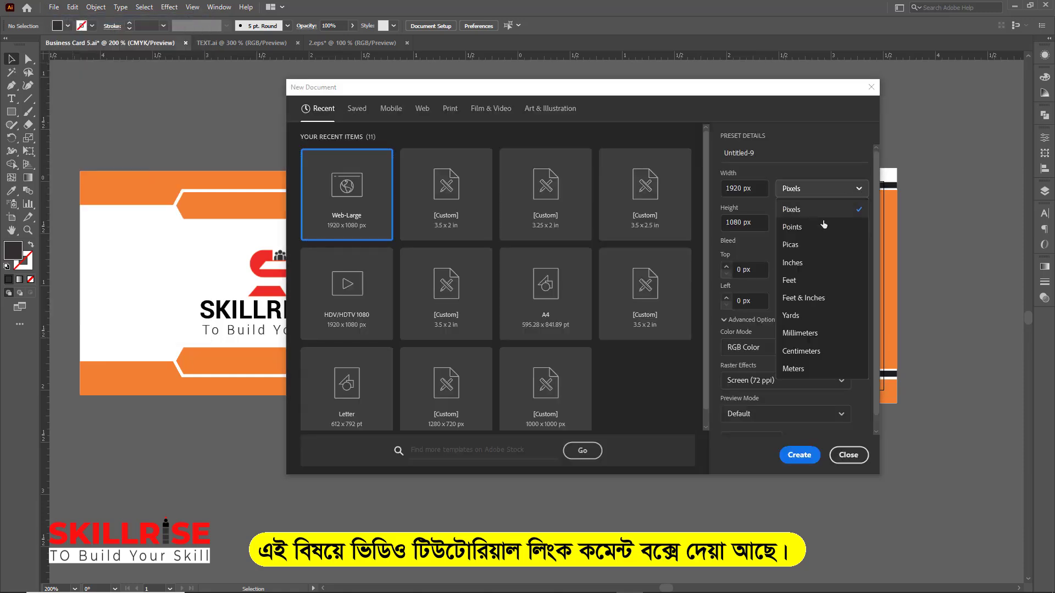
pyautogui.click(802, 264)
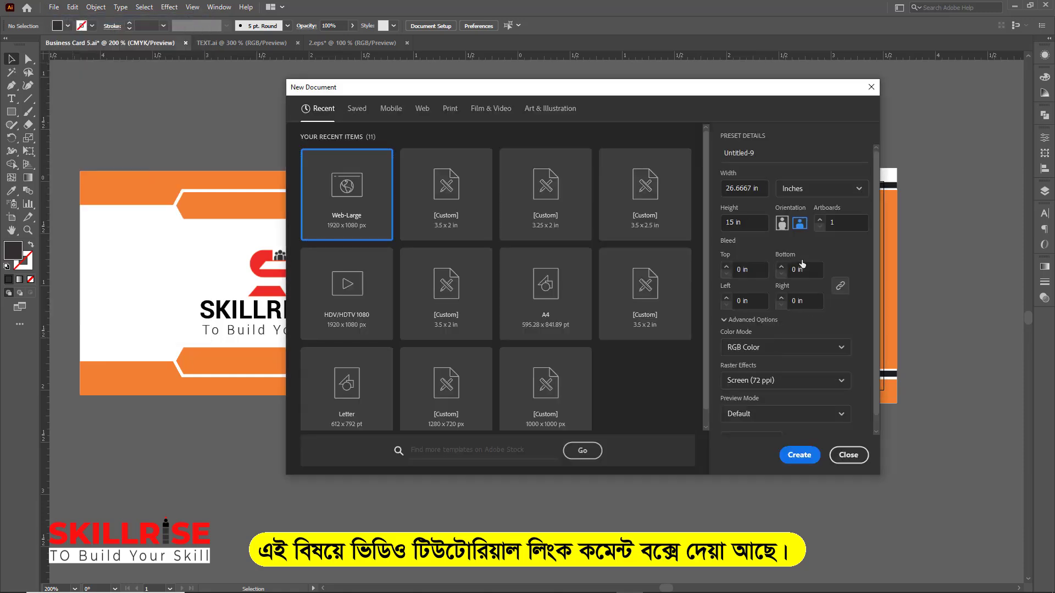
pyautogui.click(763, 189)
pyautogui.press('BackSpace')
pyautogui.click(757, 222)
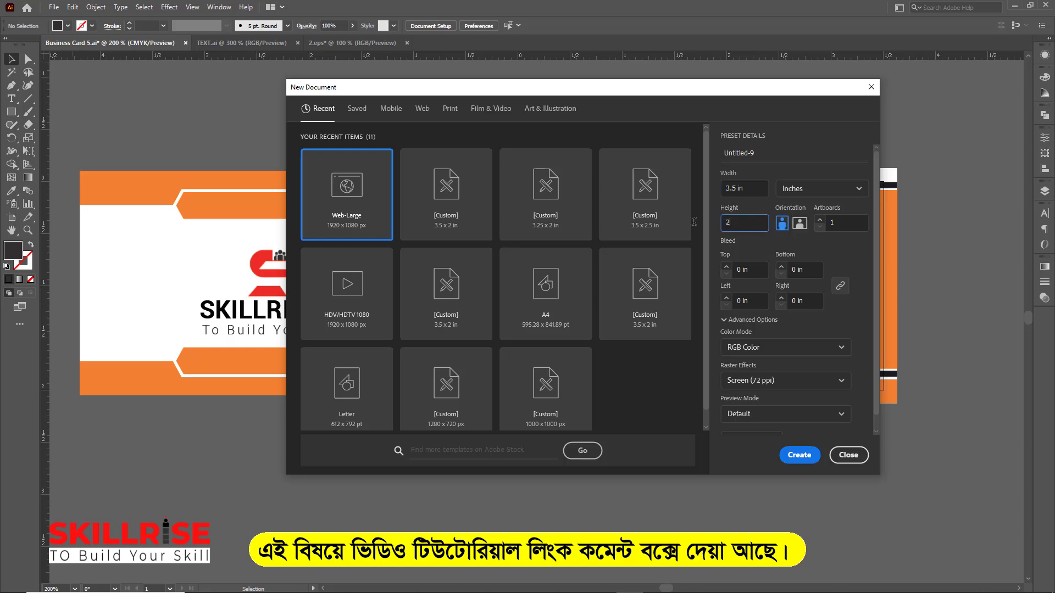
pyautogui.click(829, 247)
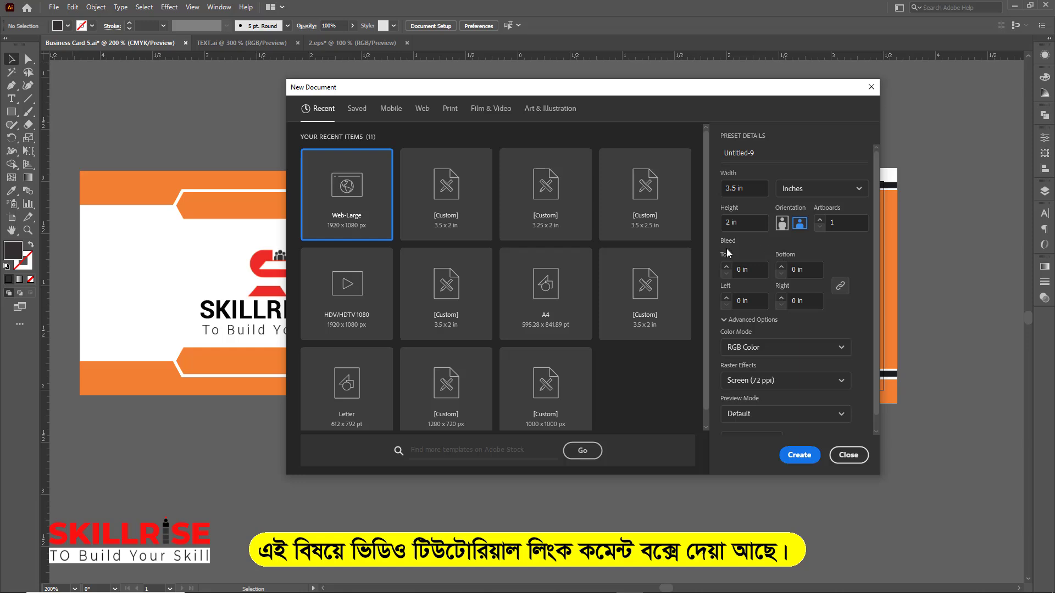
# Set the new document's bleed to 0.125 in on all four sides.
pyautogui.click(751, 270)
pyautogui.press('BackSpace')
pyautogui.press('BackSpace')
pyautogui.press('BackSpace')
pyautogui.click(846, 250)
# Set the color mode to CMYK Color and raster effects to High (300 ppi), and create the document.
pyautogui.click(843, 352)
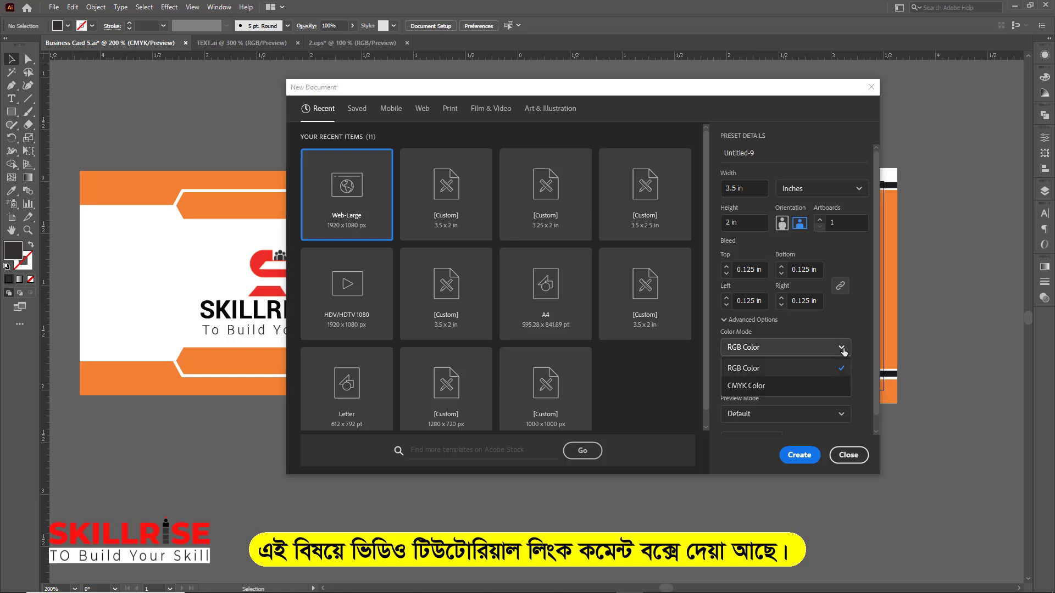
pyautogui.click(764, 386)
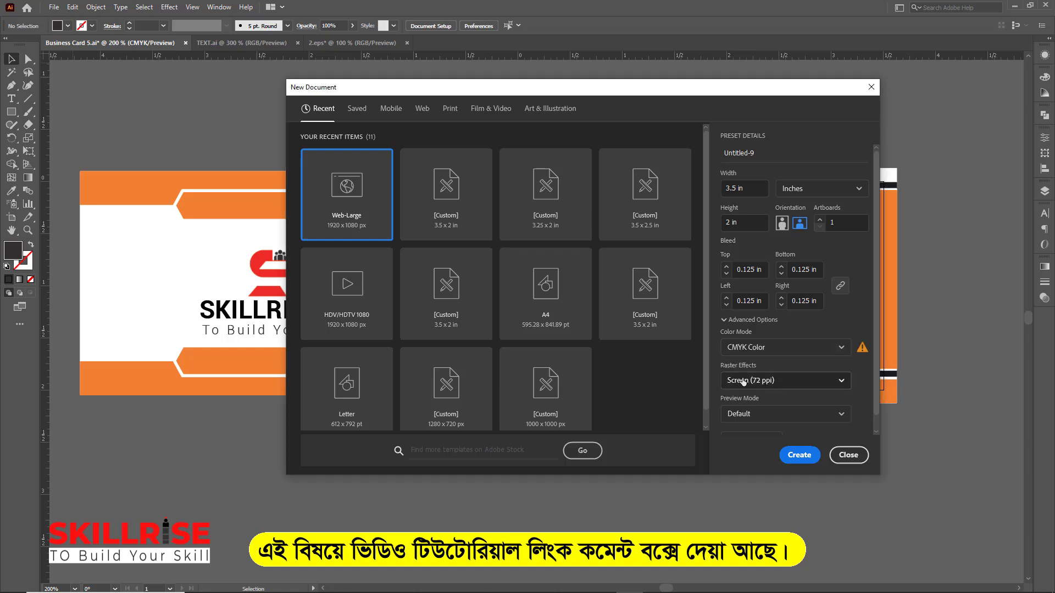
pyautogui.click(842, 384)
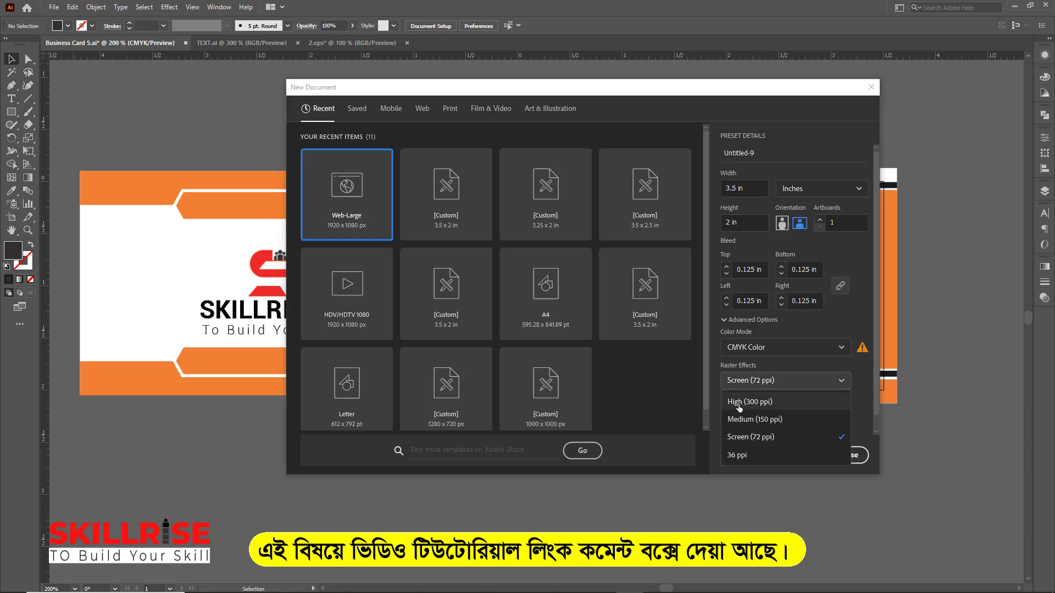
pyautogui.click(755, 403)
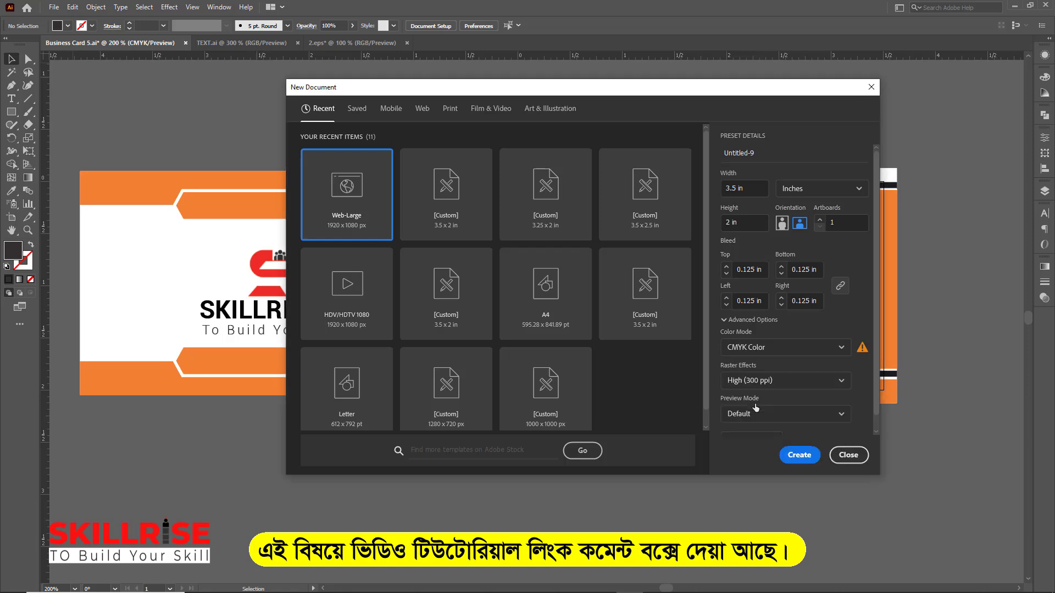
pyautogui.click(798, 455)
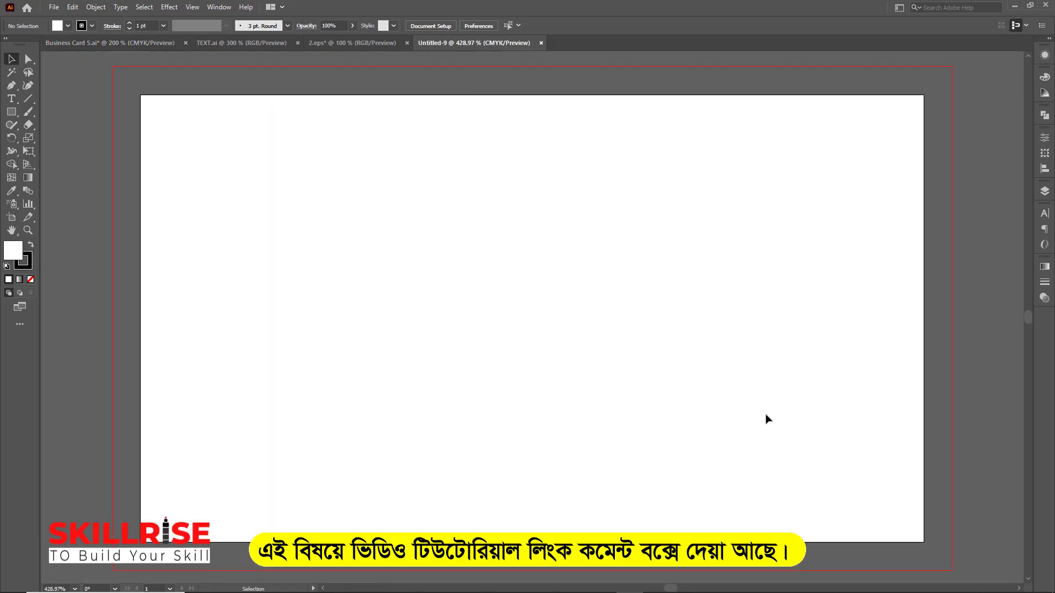
# Draw a rectangle about 1.01 in wide and 0.63 in high inside the artboard.
pyautogui.click(12, 111)
pyautogui.moveTo(303, 198)
pyautogui.mouseDown()
pyautogui.moveTo(416, 350)
pyautogui.moveTo(527, 337)
pyautogui.mouseUp()
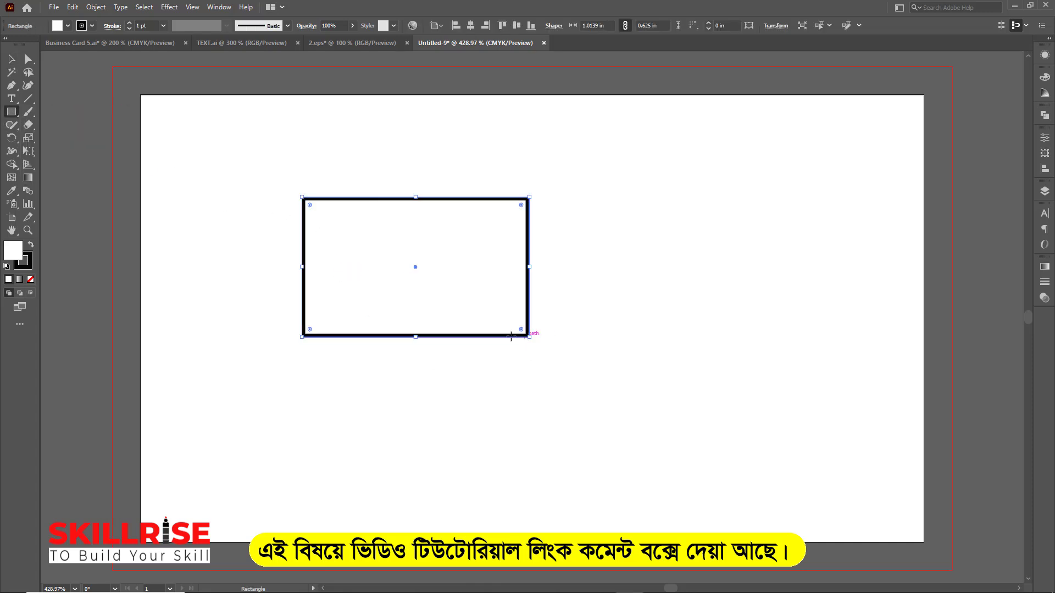
pyautogui.click(10, 59)
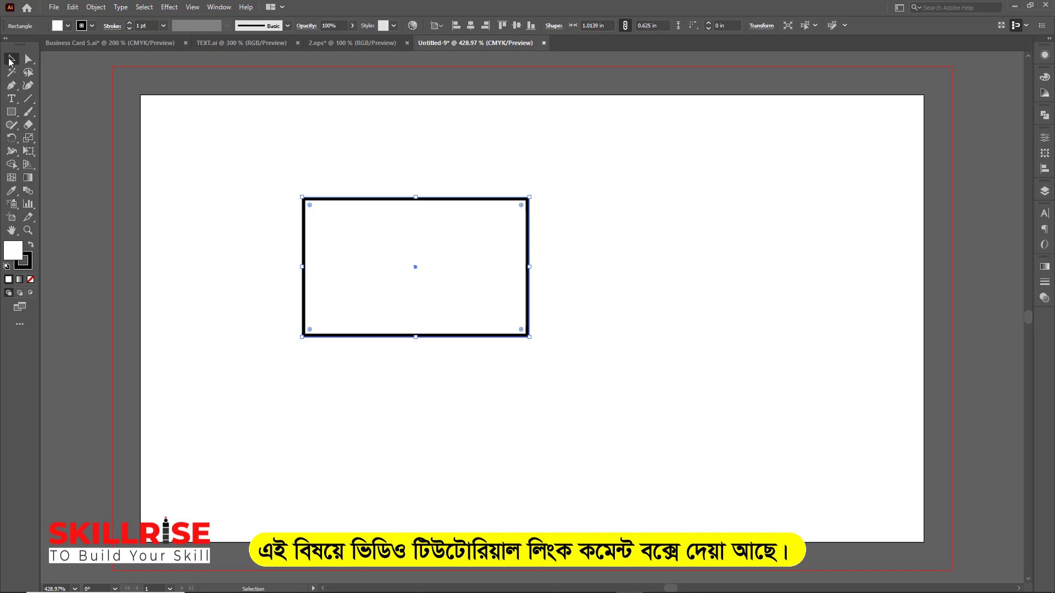
# Resize the rectangle to 3.25 in wide and 1.75 in high using its Transform values.
pyautogui.click(761, 26)
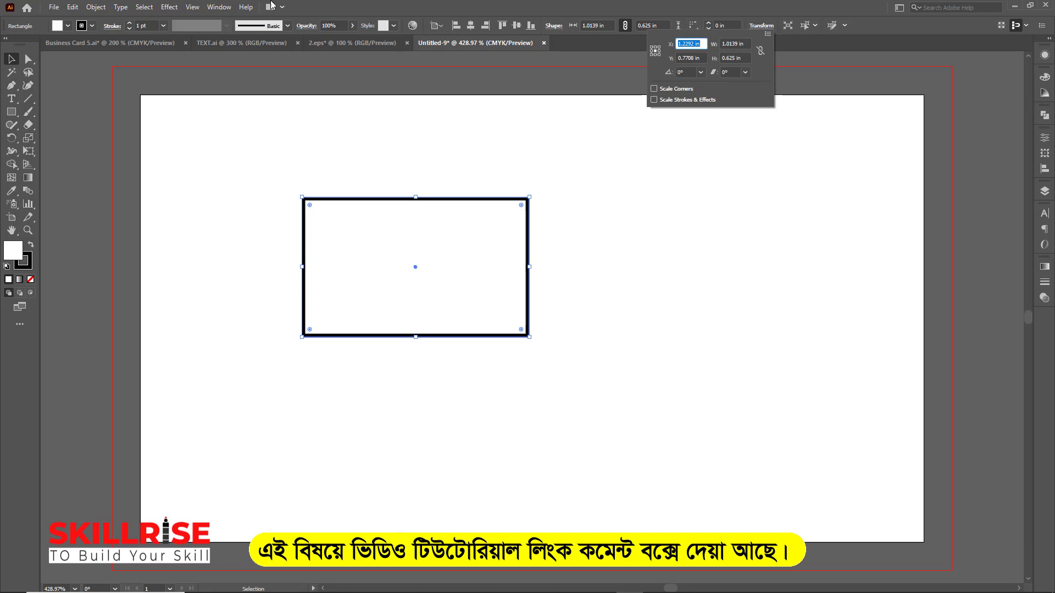
pyautogui.click(227, 10)
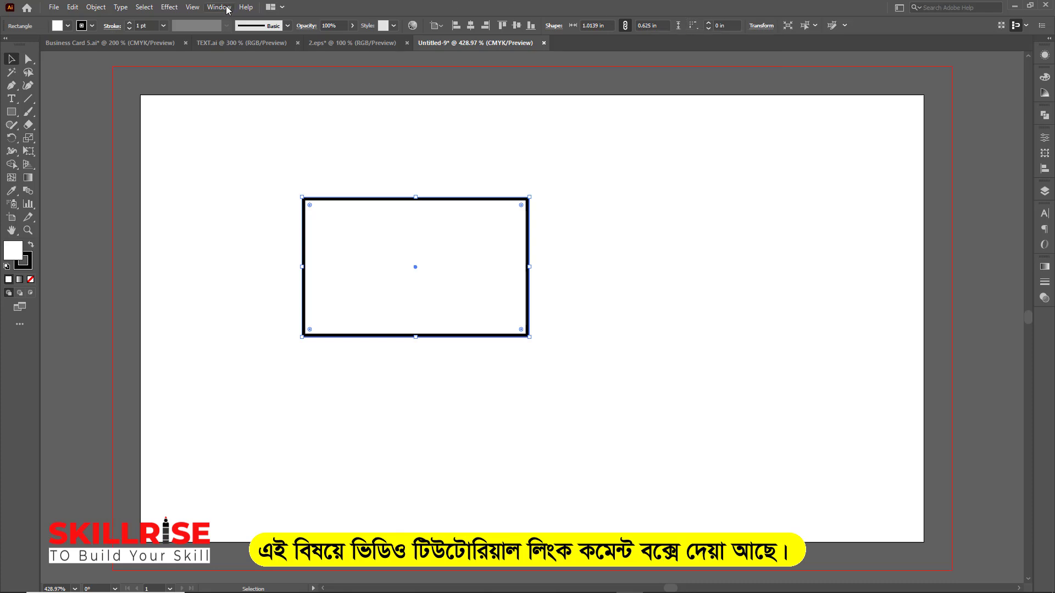
pyautogui.click(218, 7)
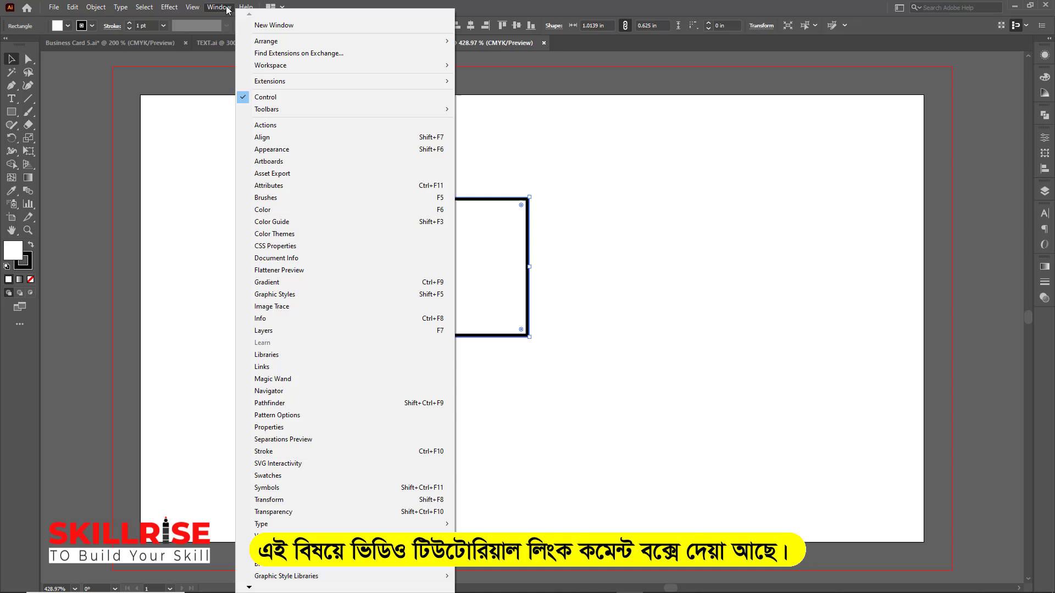
pyautogui.click(275, 501)
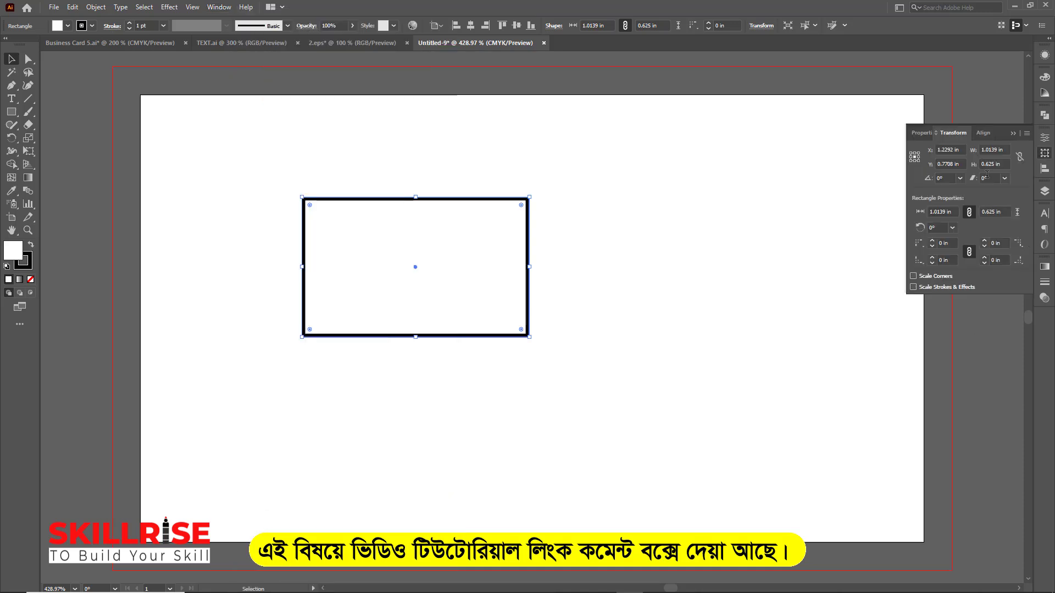
pyautogui.click(1005, 149)
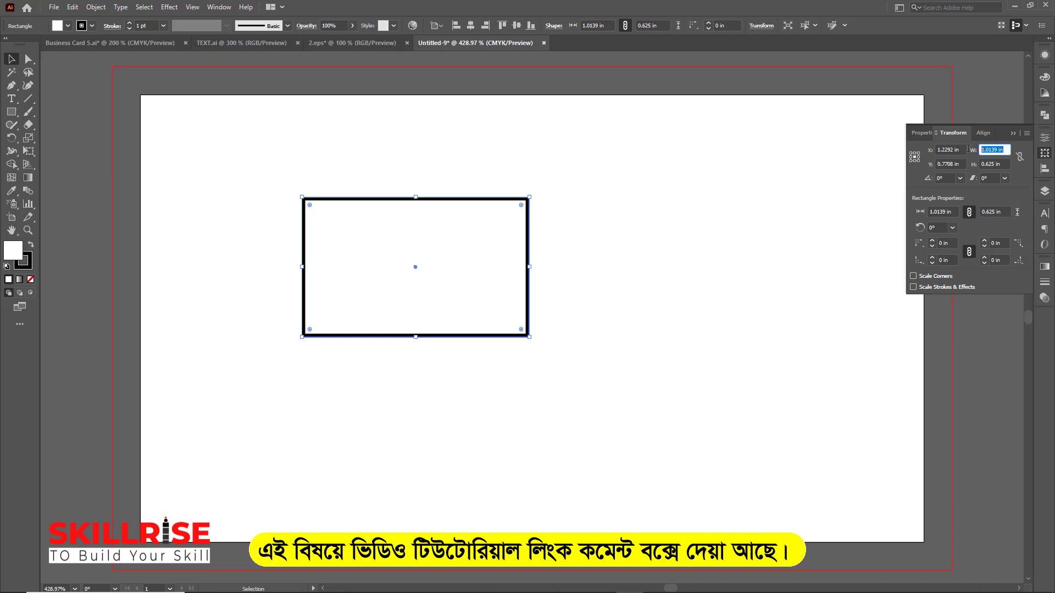
pyautogui.write('3.25')
pyautogui.press('Tab')
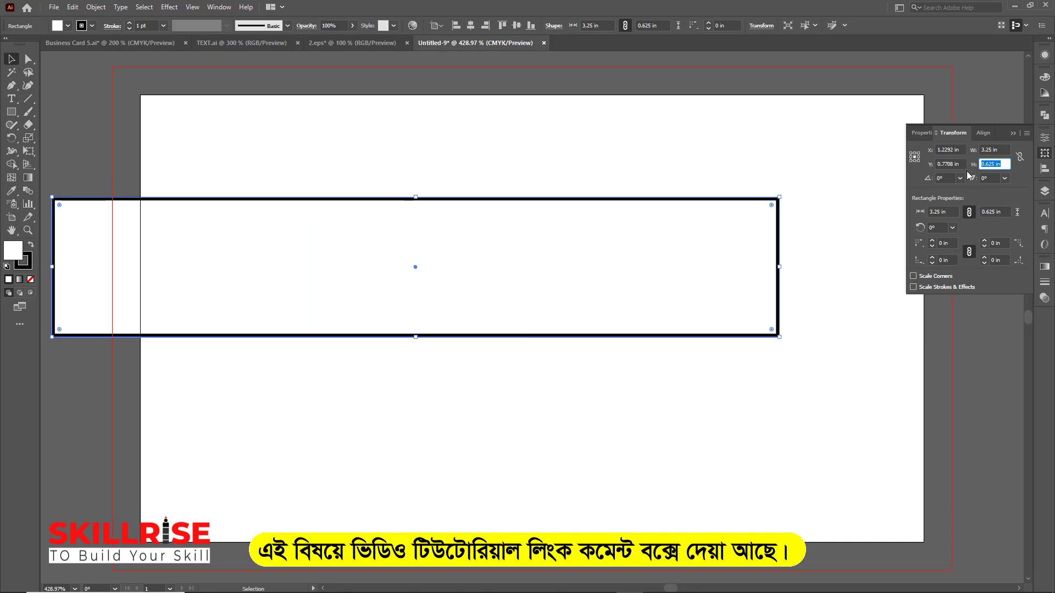
pyautogui.write('1.75')
pyautogui.press('Return')
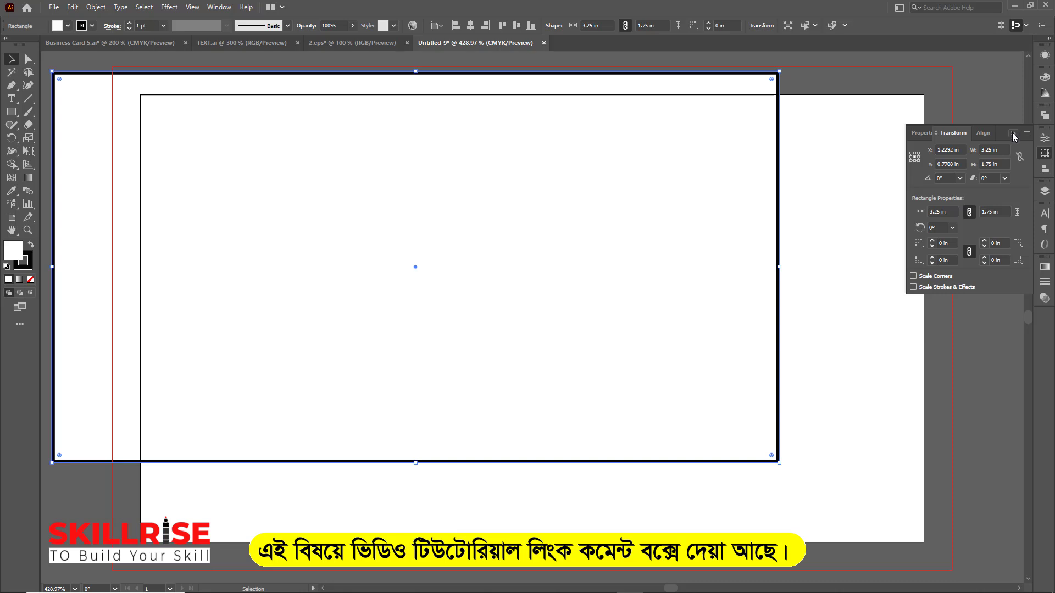
# Center the rectangle horizontally and vertically on the artboard and convert it into safe-zone guides.
pyautogui.moveTo(363, 161); pyautogui.dragTo(429, 197)
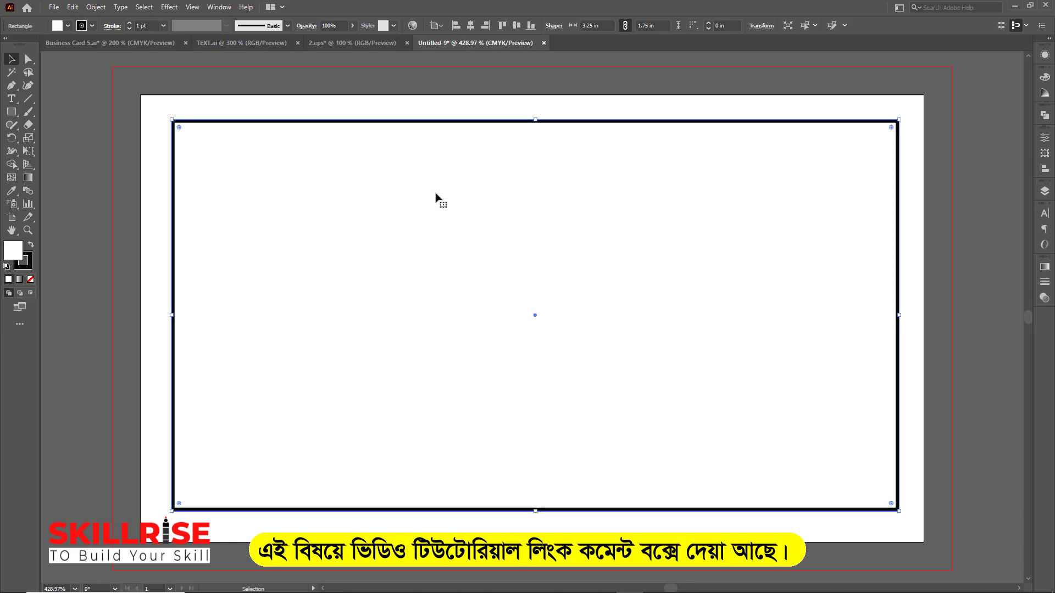
pyautogui.click(471, 26)
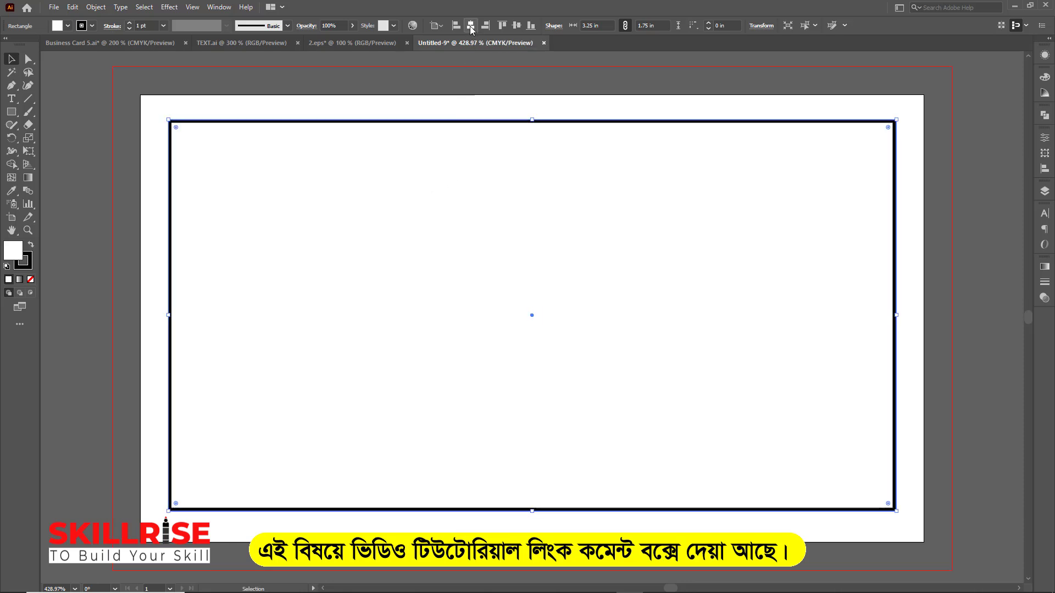
pyautogui.click(516, 27)
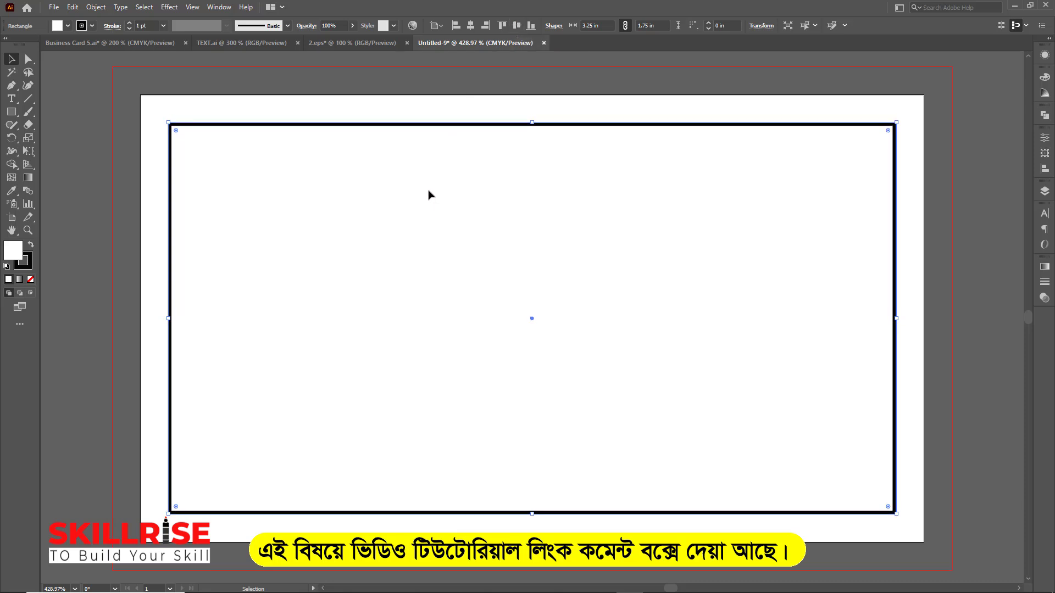
pyautogui.rightClick(457, 187)
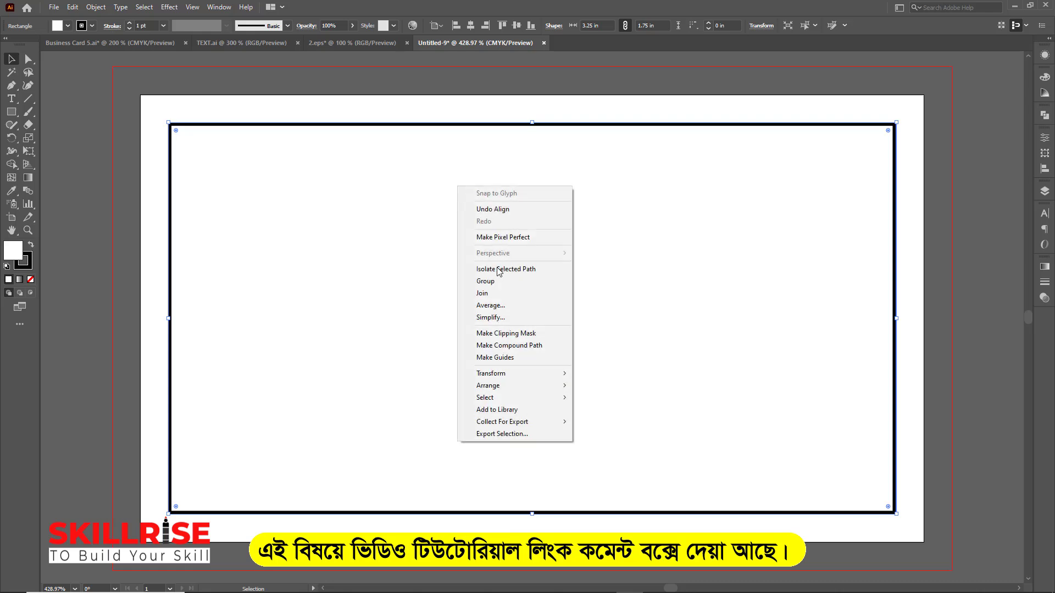
pyautogui.click(506, 358)
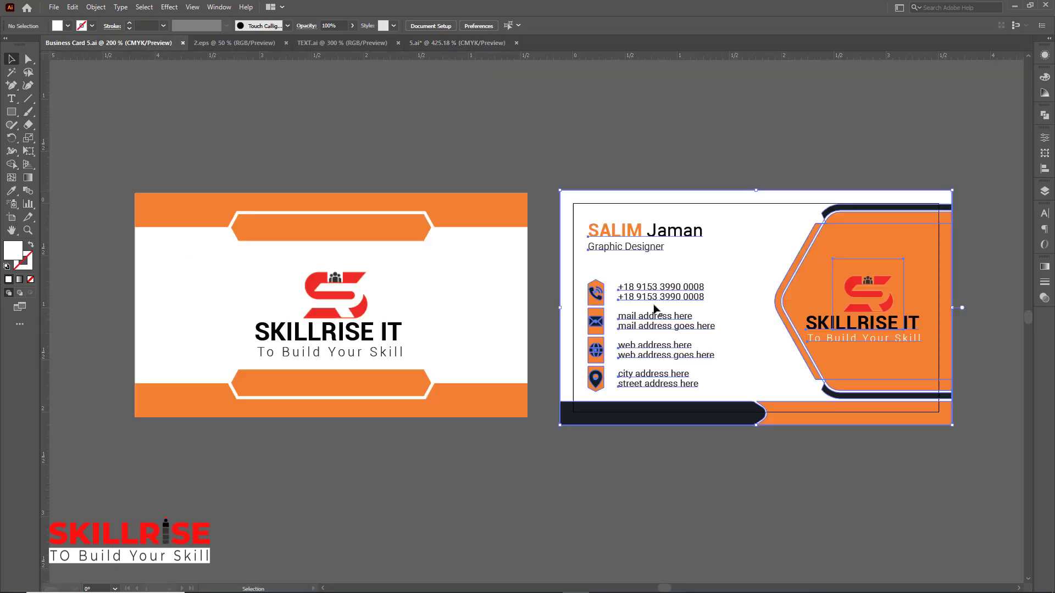
# Place the finished contact side above the new document's artboard as a reference, scaled down to about 1.01 in wide and 0.60 in high.
pyautogui.moveTo(778, 363); pyautogui.dragTo(566, 380)
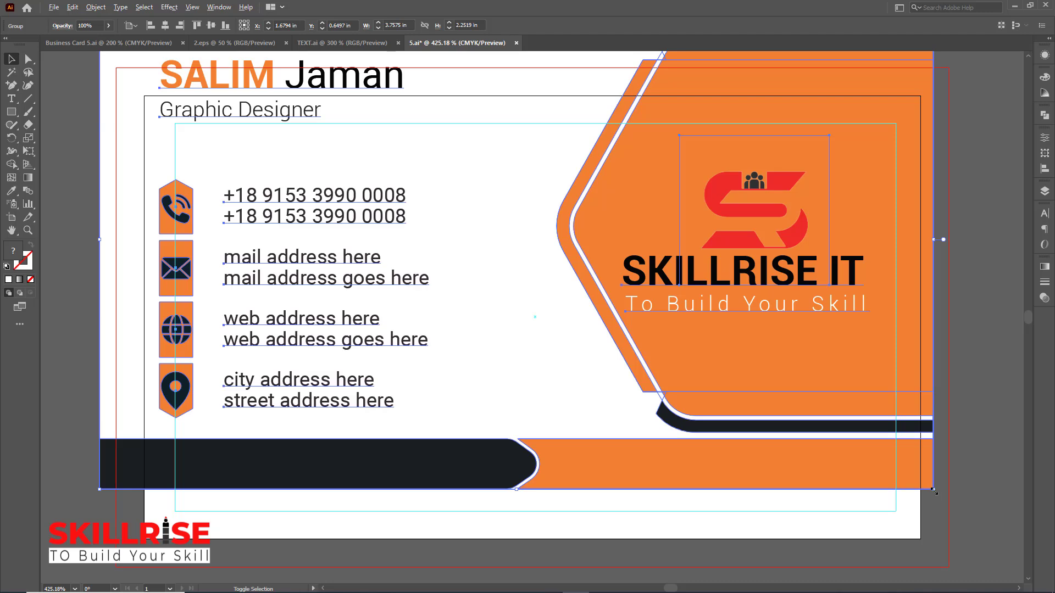
pyautogui.moveTo(718, 336); pyautogui.dragTo(647, 306)
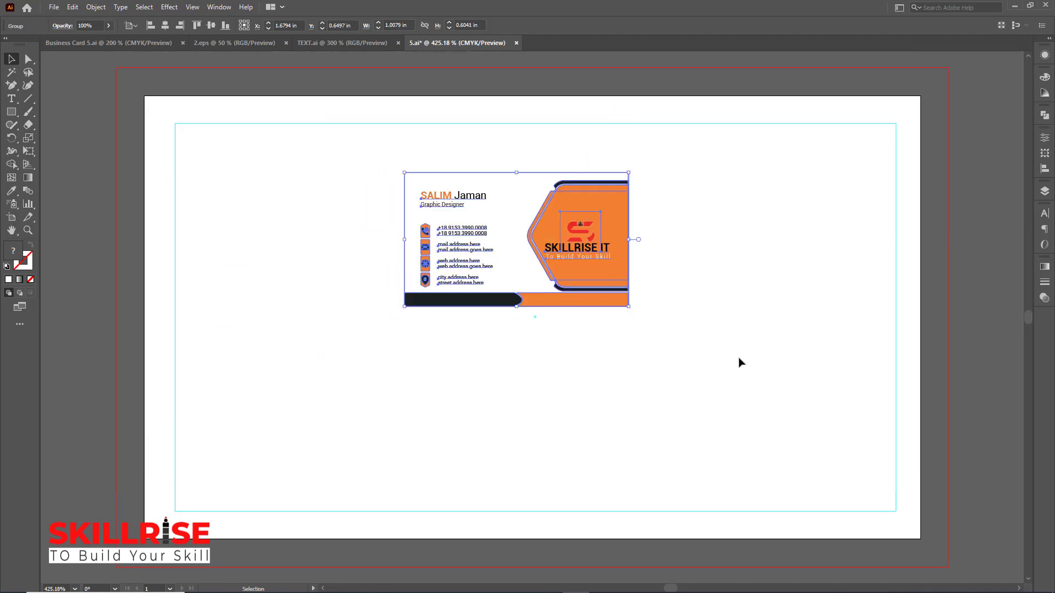
pyautogui.scroll(2, 740, 360)
pyautogui.scroll(1, 739, 360)
pyautogui.moveTo(523, 381); pyautogui.dragTo(523, 141)
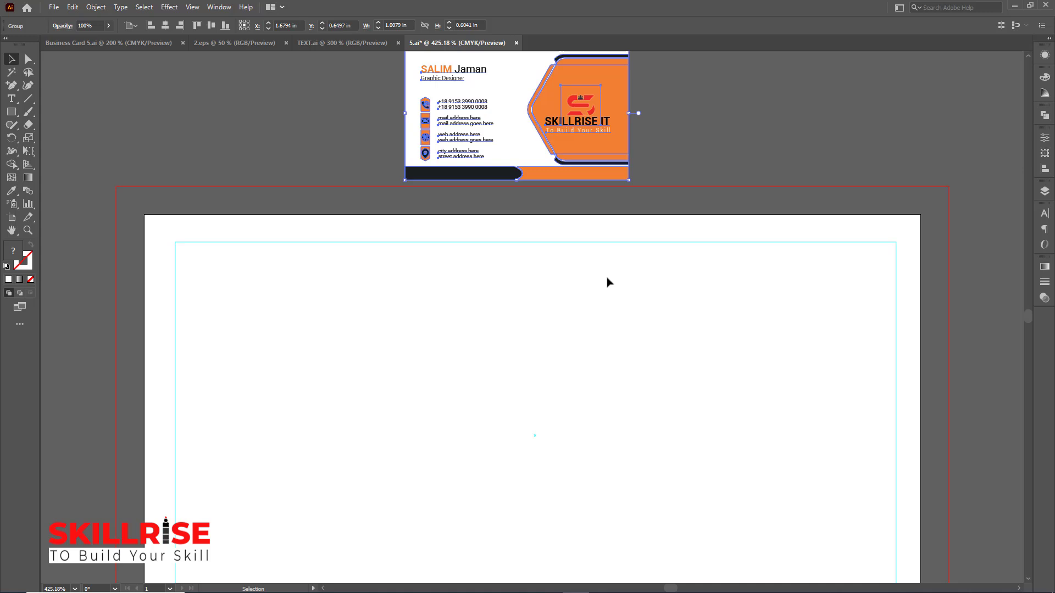
pyautogui.click(687, 145)
pyautogui.scroll(1, 697, 148)
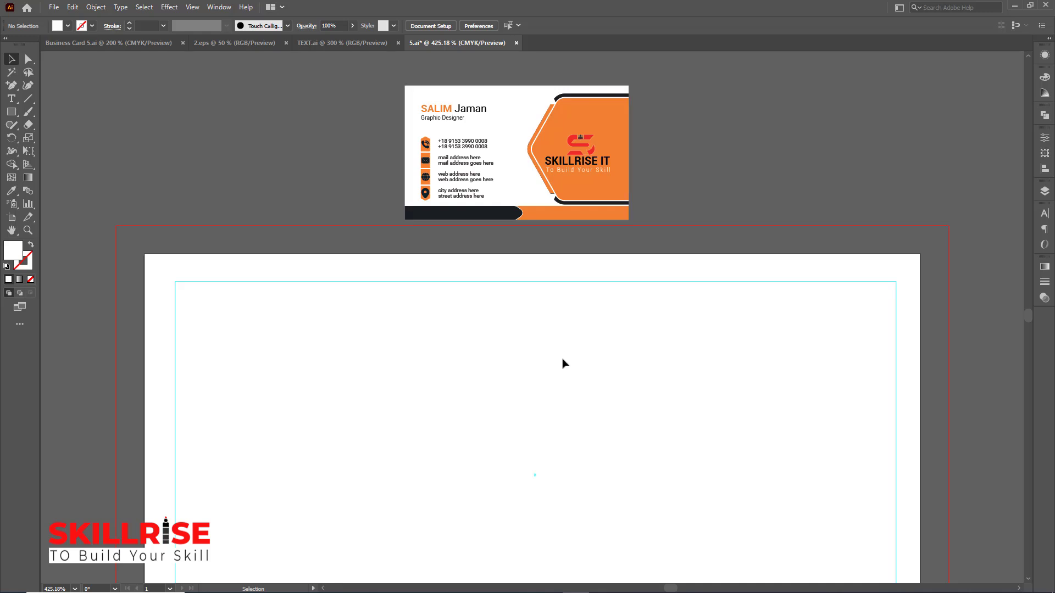
# Draw a white 3.75 x 2.25 in background rectangle without a stroke that covers the artboard out to the bleed edges.
pyautogui.moveTo(596, 436); pyautogui.dragTo(597, 314)
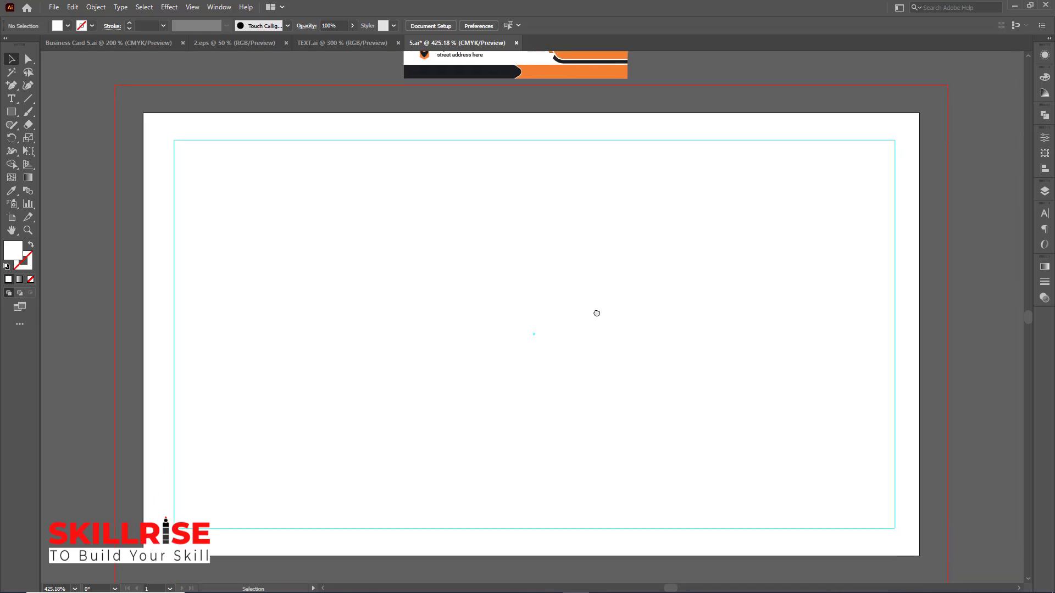
pyautogui.hotkey('ctrl', '-')
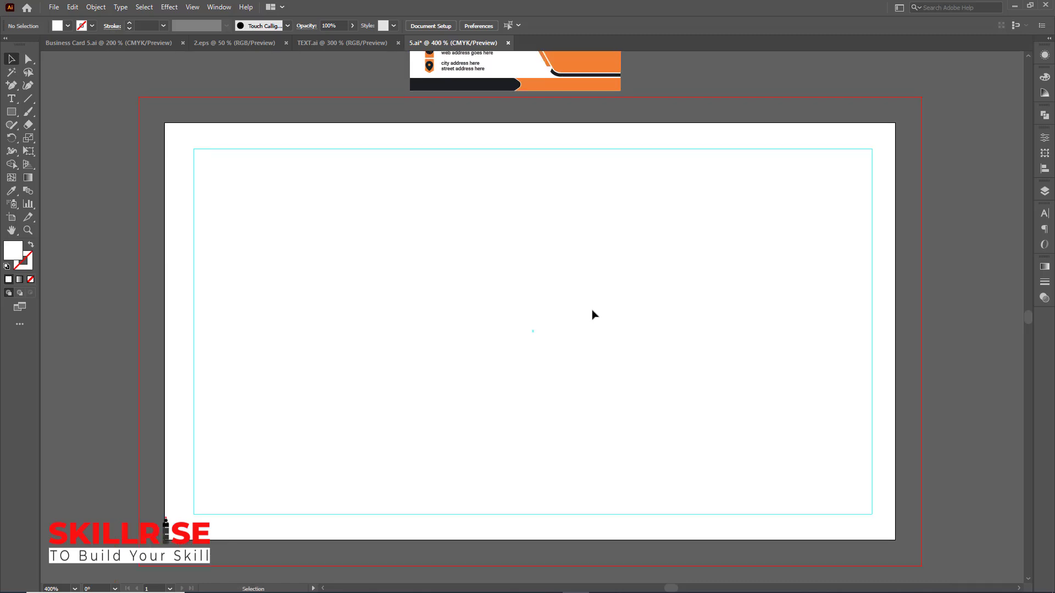
pyautogui.click(12, 111)
pyautogui.click(13, 112)
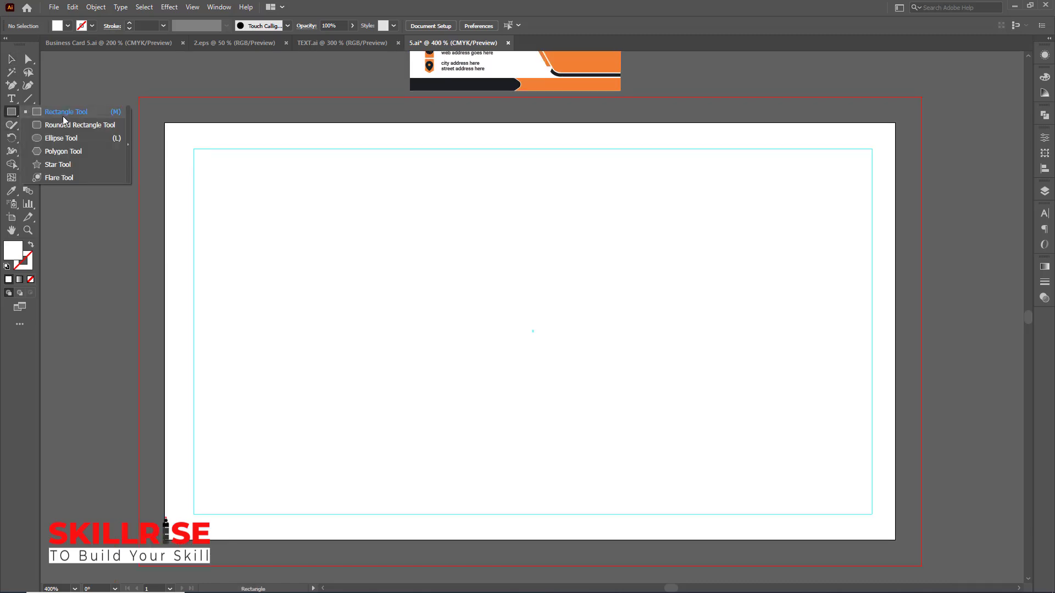
pyautogui.click(64, 116)
pyautogui.moveTo(144, 103); pyautogui.dragTo(921, 567)
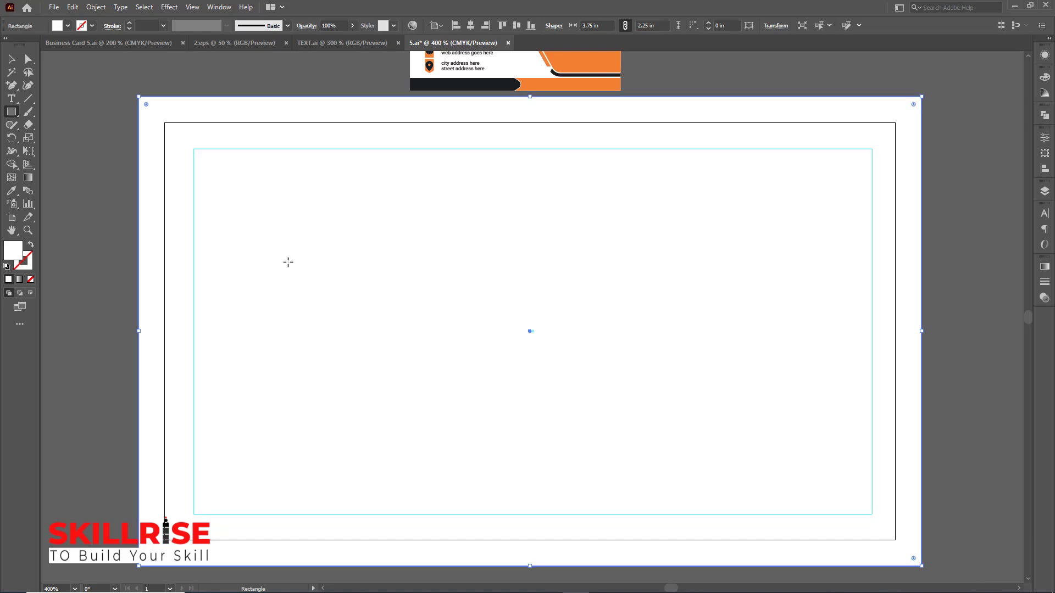
pyautogui.hotkey('ctrl', 'shift', 'a')
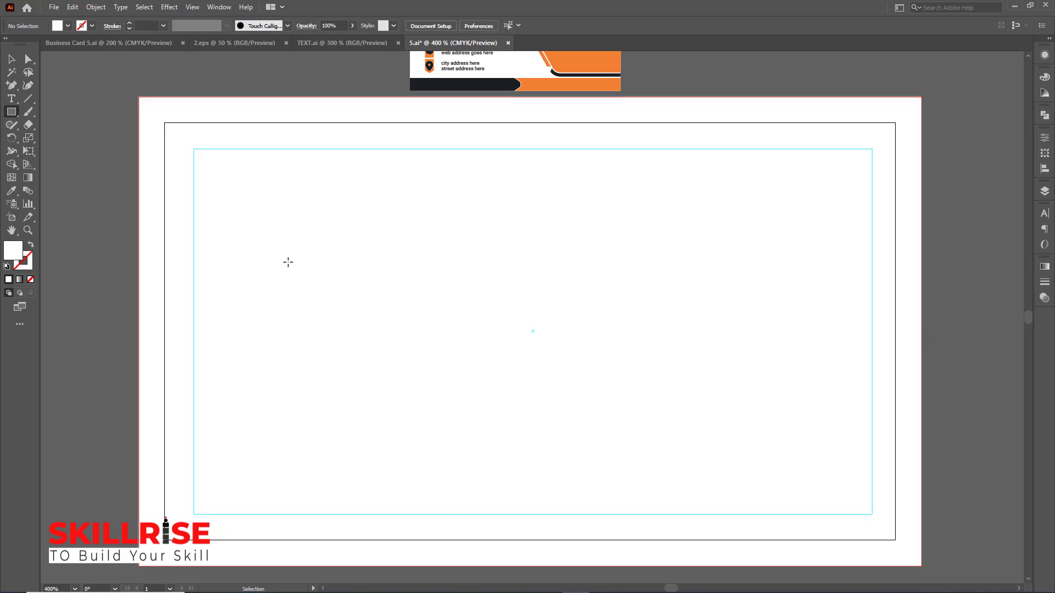
# Examine the reference card's angled orange panel, dark accent lines and bottom bar at close range.
pyautogui.scroll(5, 288, 263)
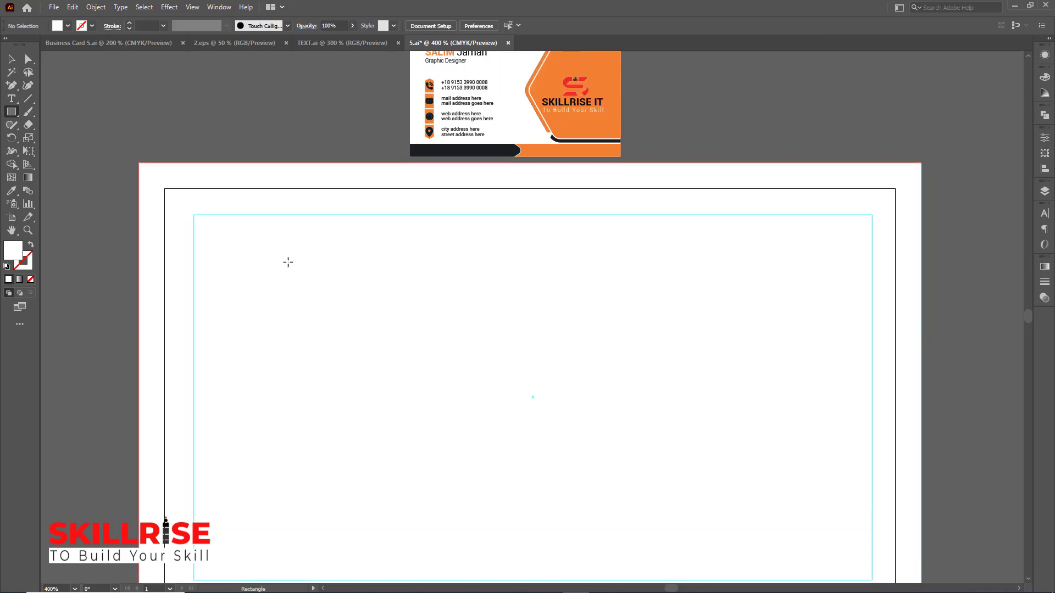
pyautogui.hotkey('ctrl', '+')
pyautogui.hotkey('ctrl', '+')
pyautogui.scroll(3, 287, 263)
pyautogui.scroll(4, 288, 263)
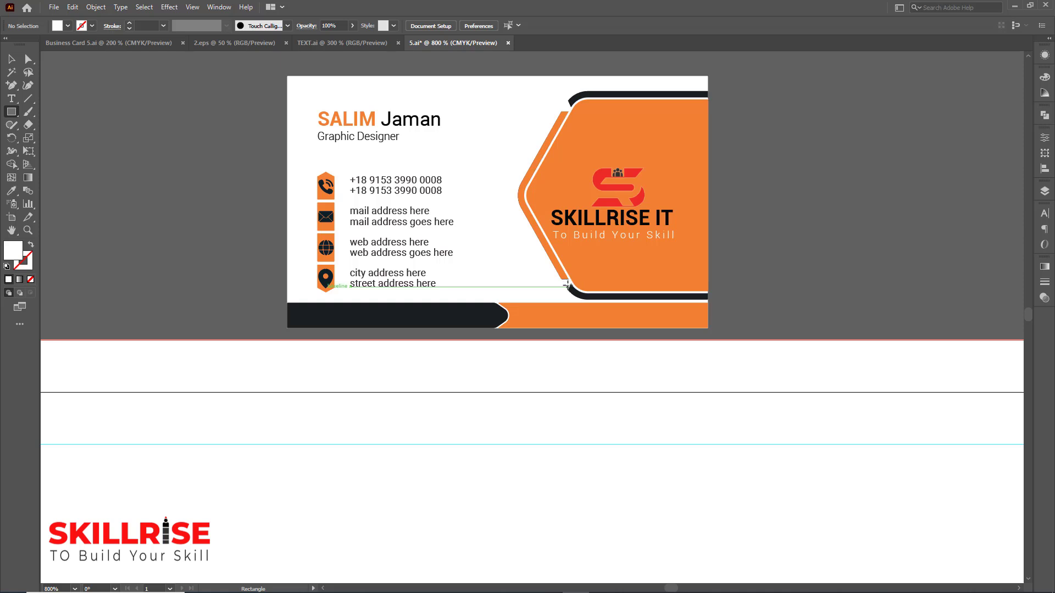
pyautogui.press('v')
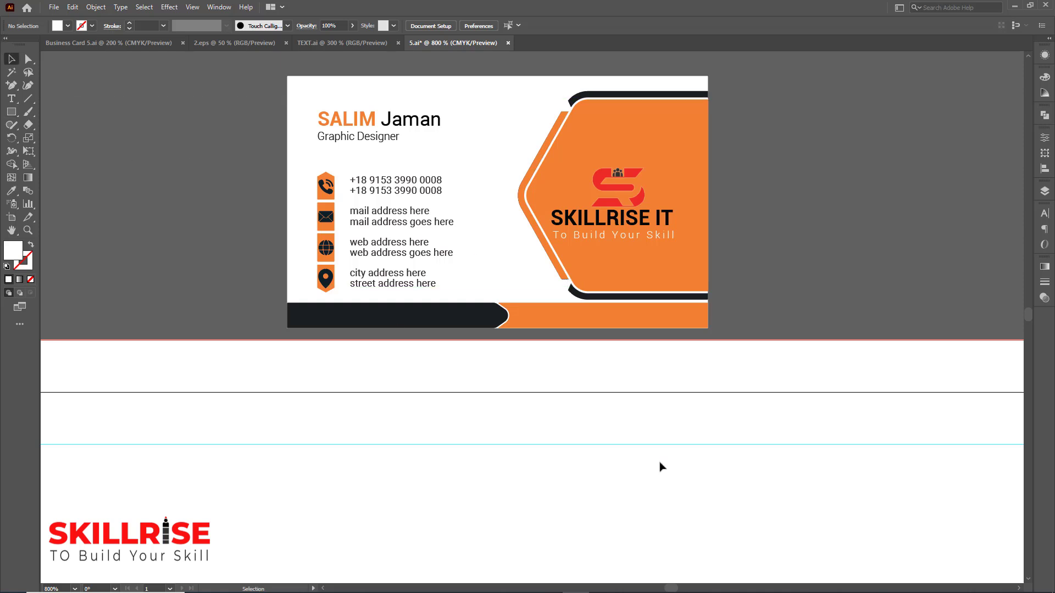
pyautogui.press('a')
pyautogui.hotkey('ctrl', '+')
pyautogui.hotkey('ctrl', '+')
pyautogui.hotkey('ctrl', '+')
pyautogui.hotkey('ctrl', '+')
pyautogui.hotkey('ctrl', '-')
pyautogui.hotkey('ctrl', '-')
pyautogui.hotkey('ctrl', '-')
pyautogui.hotkey('ctrl', '-')
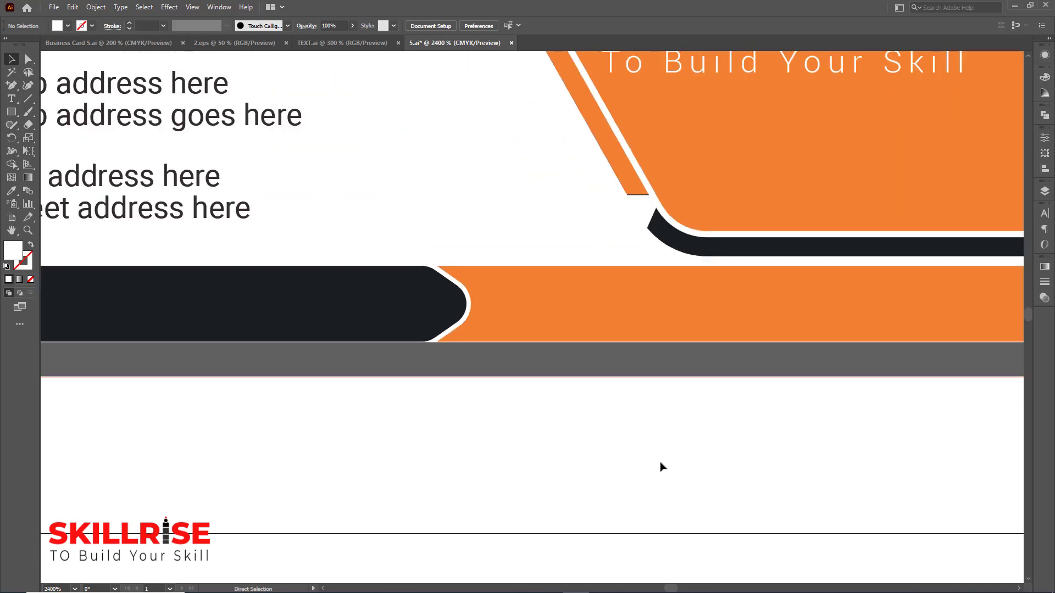
pyautogui.hotkey('ctrl', '-')
pyautogui.hotkey('ctrl', '-')
pyautogui.hotkey('ctrl', '-')
pyautogui.hotkey('ctrl', '-')
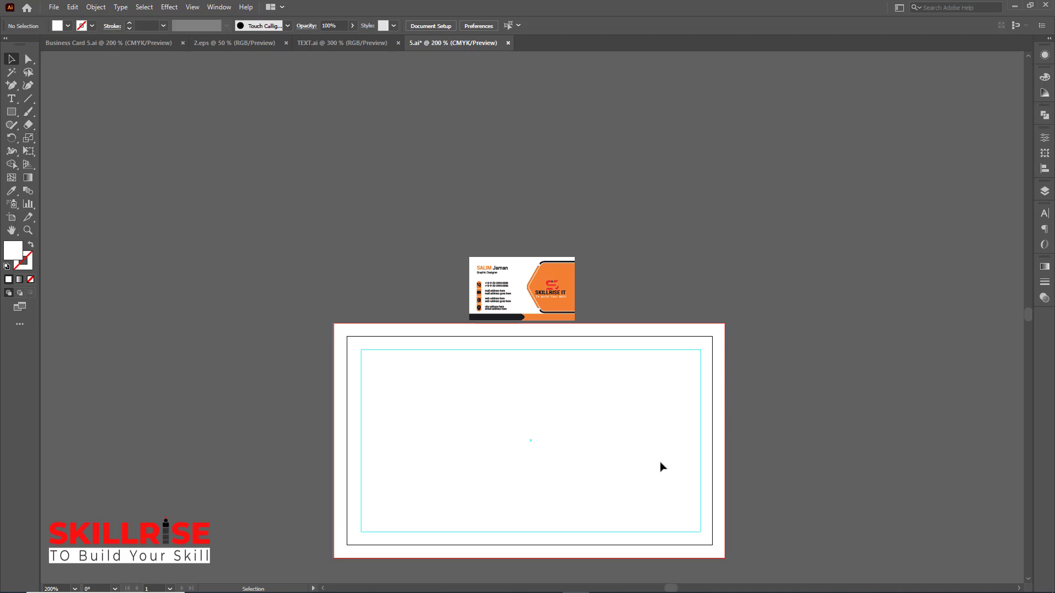
# Draw a rectangle about 1.17 in wide and 1.53 in high against the card's right bleed edge.
pyautogui.scroll(-3, 660, 467)
pyautogui.scroll(-1, 660, 467)
pyautogui.hotkey('ctrl', '+')
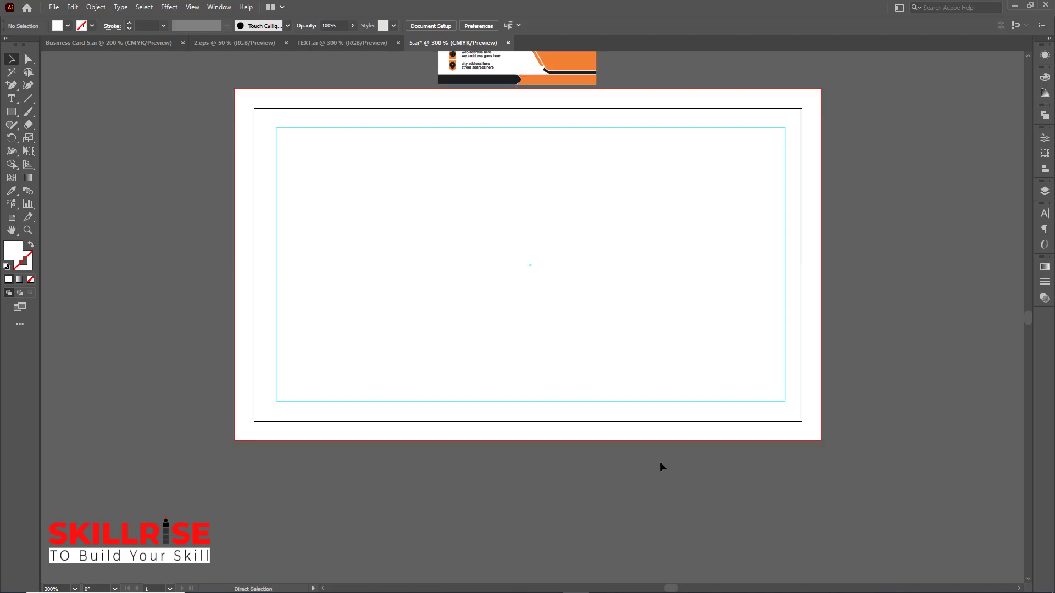
pyautogui.hotkey('ctrl', '+')
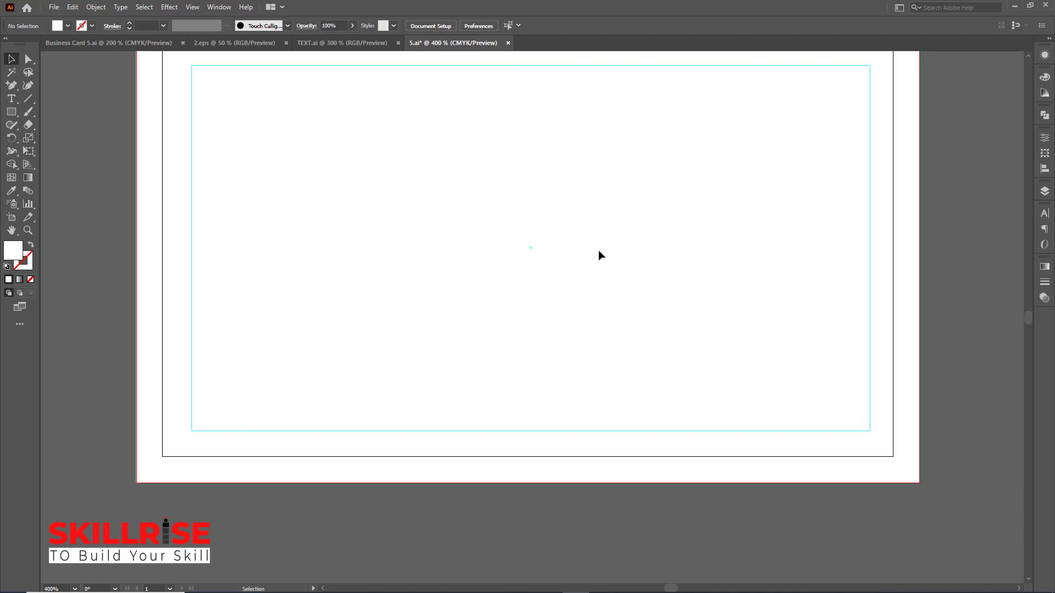
pyautogui.moveTo(582, 175); pyautogui.dragTo(573, 239)
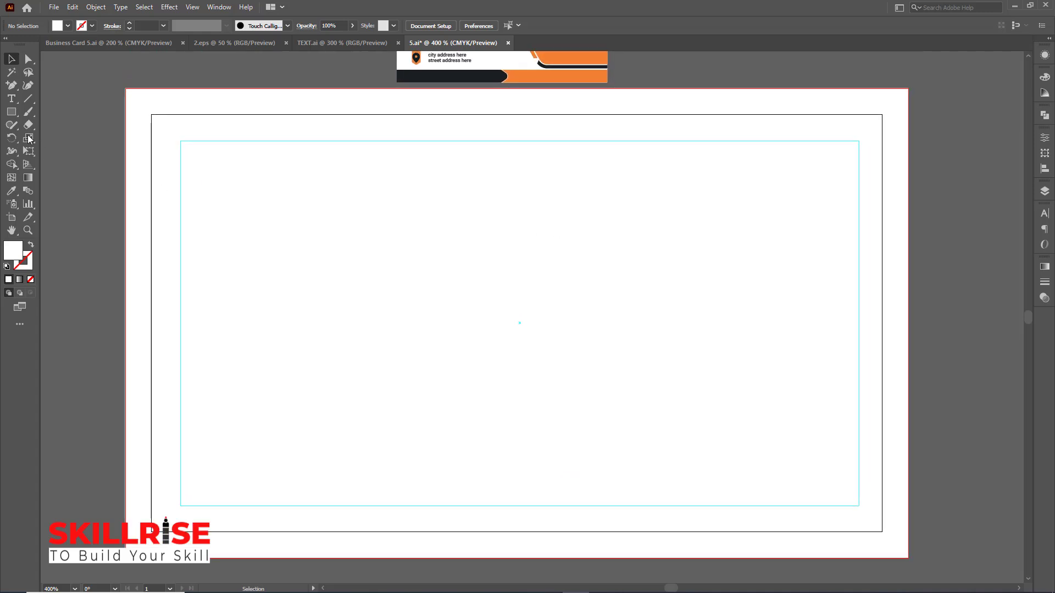
pyautogui.click(11, 111)
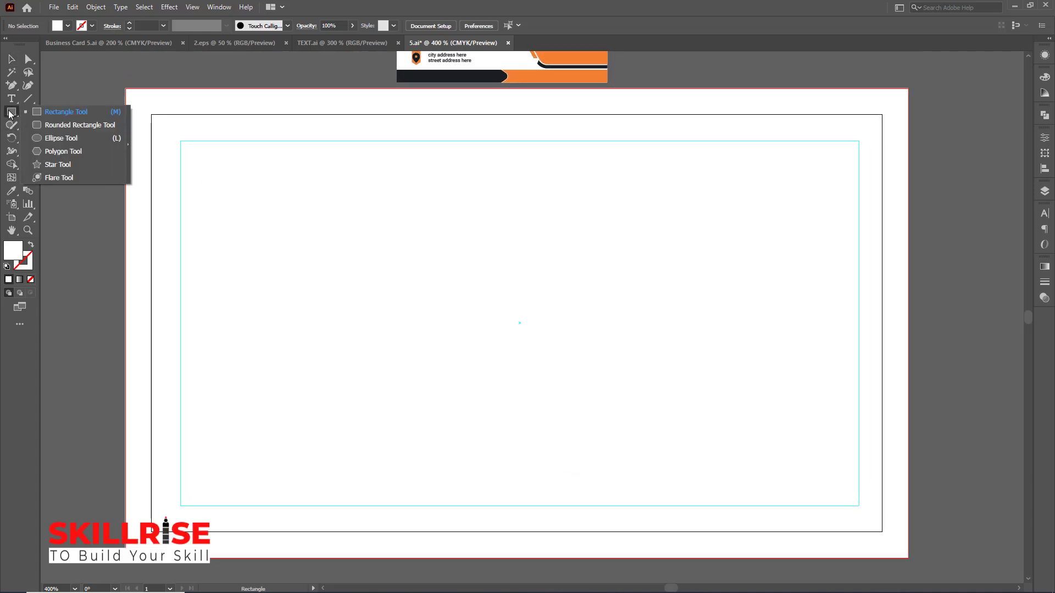
pyautogui.click(70, 117)
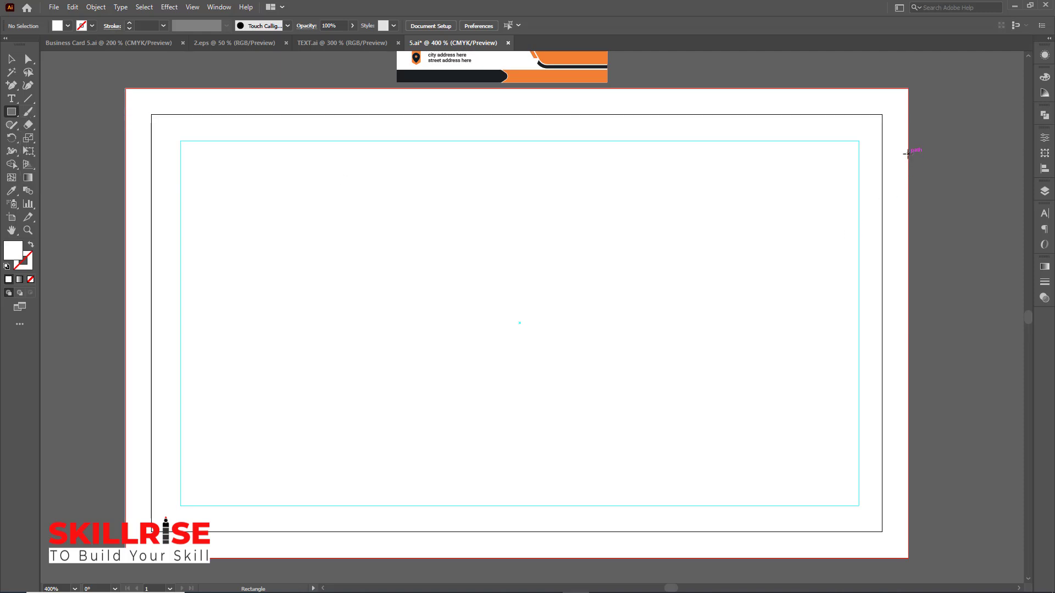
pyautogui.moveTo(908, 153); pyautogui.dragTo(663, 472)
# Fill the rectangle with the orange sampled from the reference card's logo panel.
pyautogui.scroll(2, 631, 387)
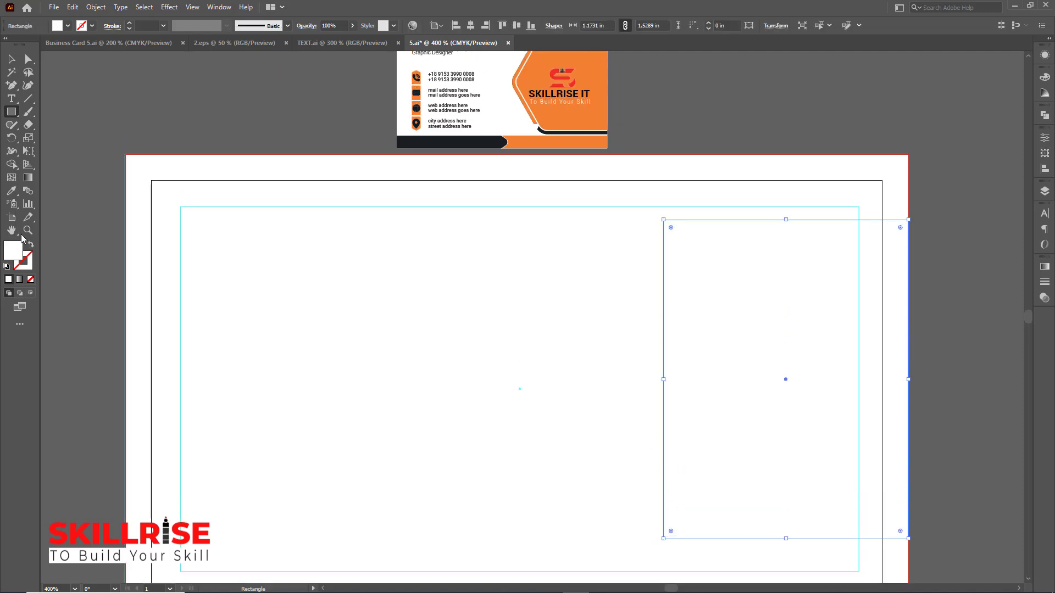
pyautogui.click(11, 191)
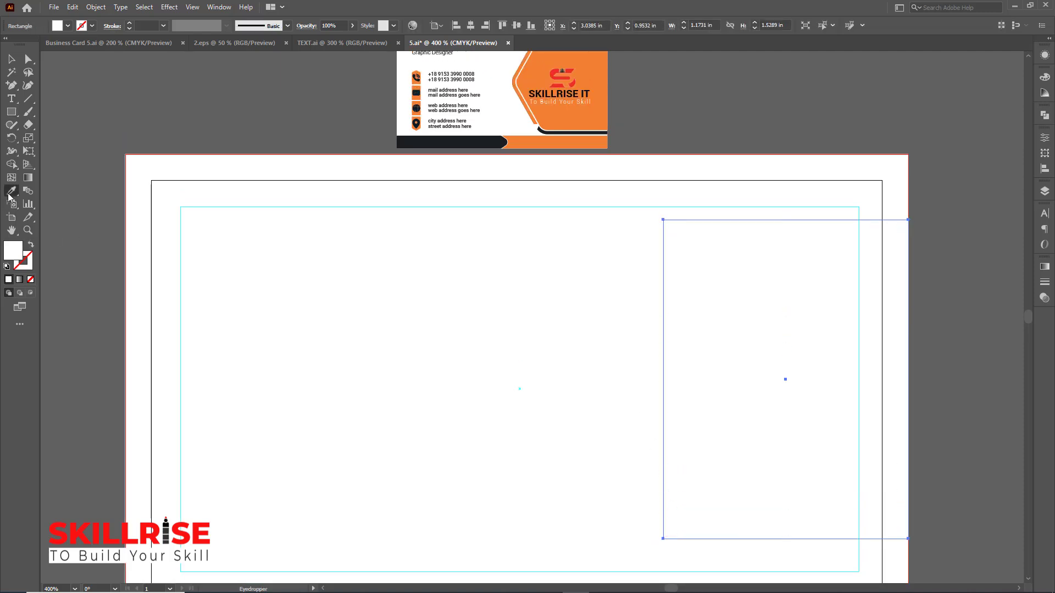
pyautogui.click(602, 80)
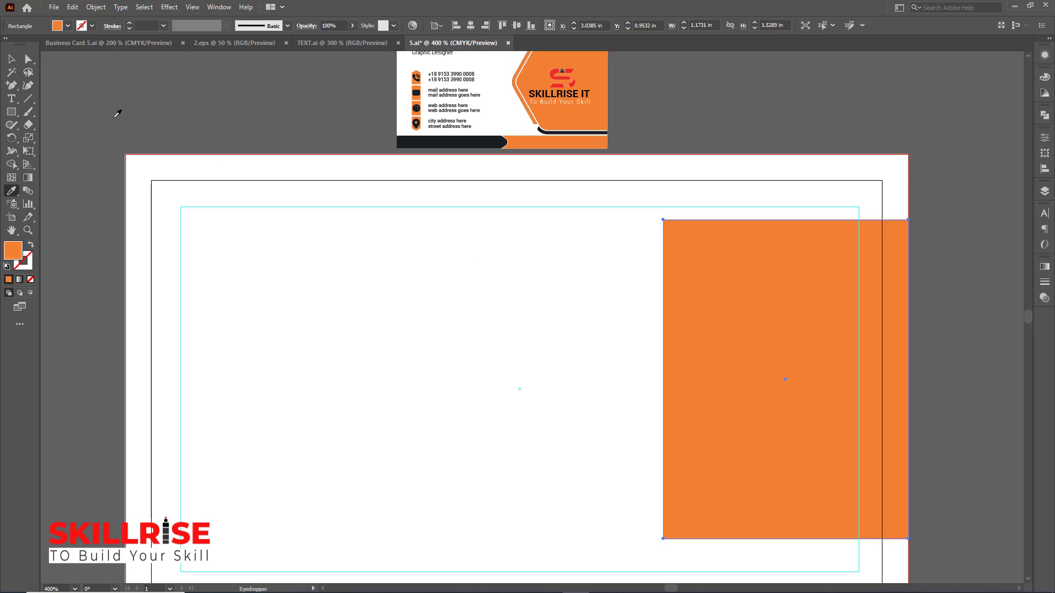
pyautogui.click(11, 59)
# Add an anchor point at the midpoint of the orange rectangle's left edge.
pyautogui.scroll(2, 515, 372)
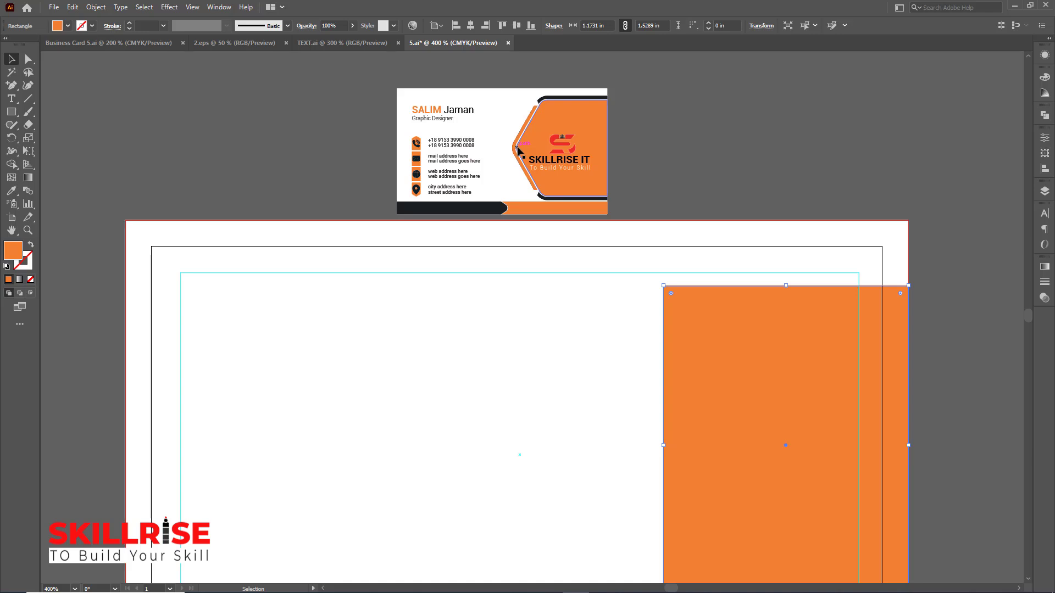
pyautogui.scroll(-3, 727, 389)
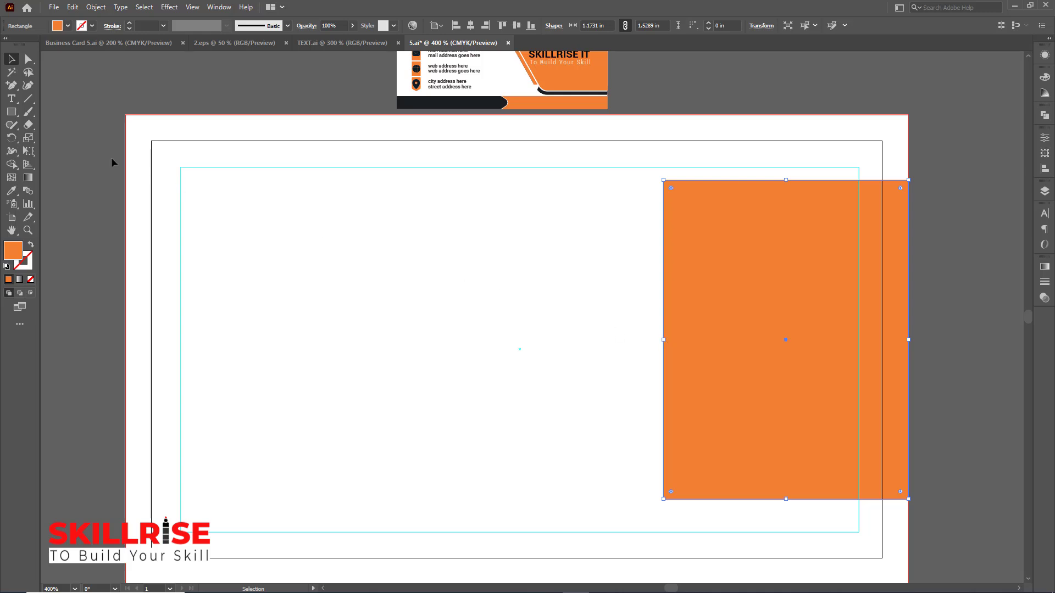
pyautogui.click(12, 86)
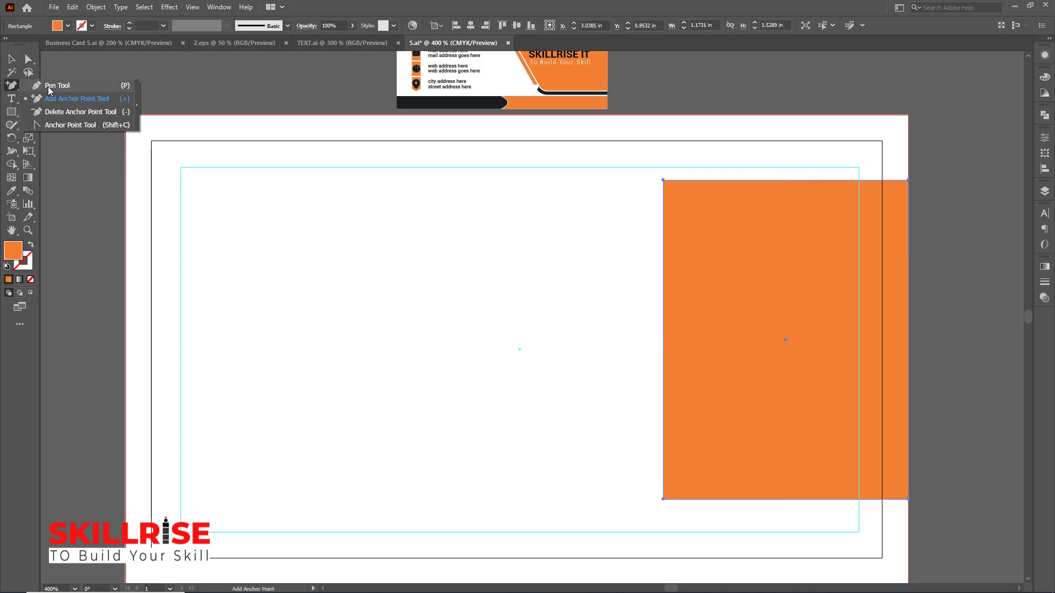
pyautogui.click(66, 99)
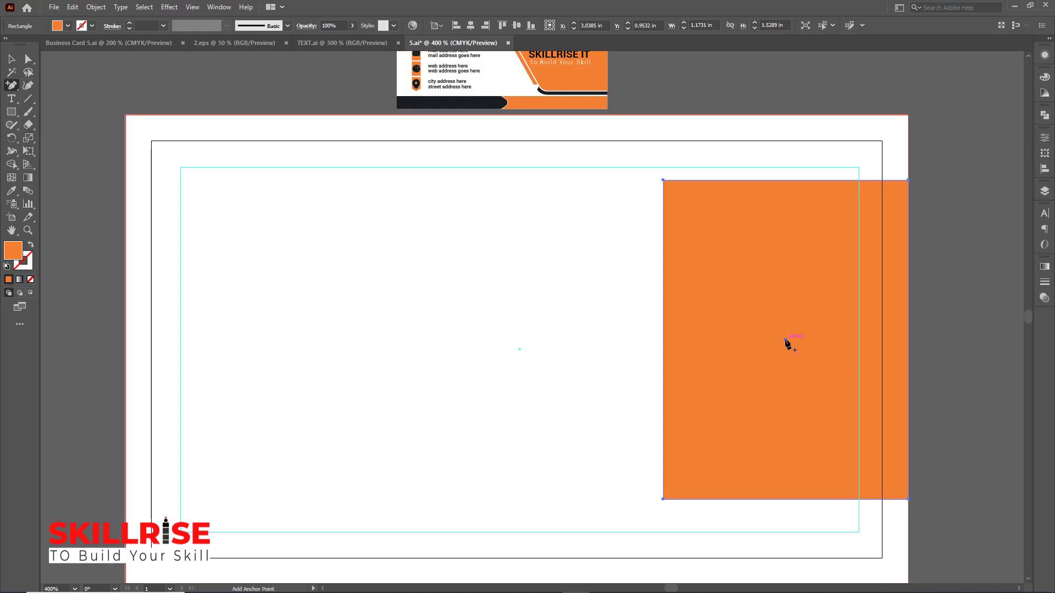
pyautogui.click(663, 341)
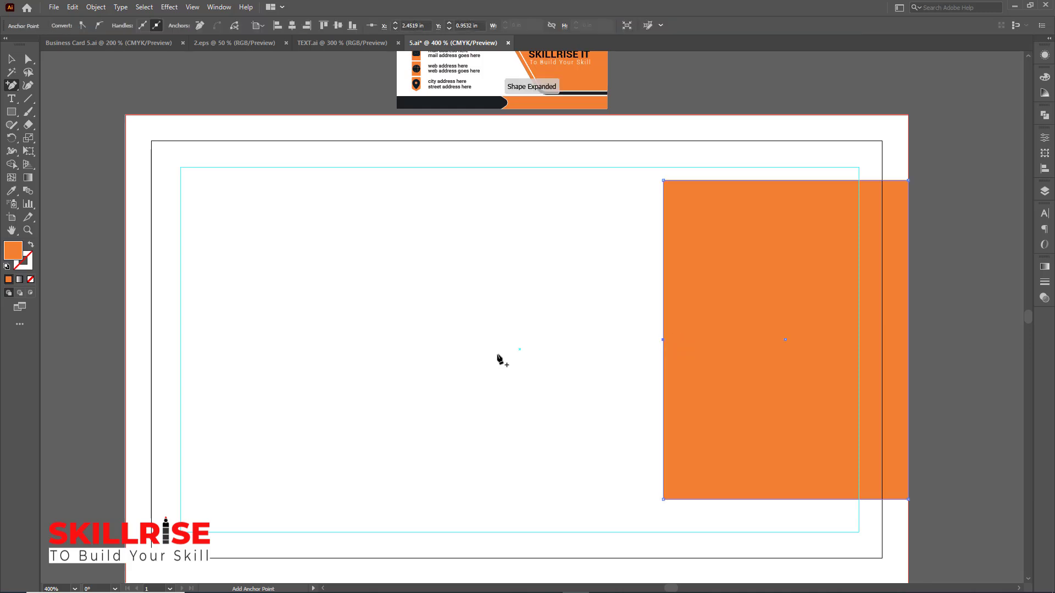
# Nudge the new midpoint anchor left to X 2.063 in so the orange panel's left side forms a symmetrical point.
pyautogui.hotkey('ctrl', '=')
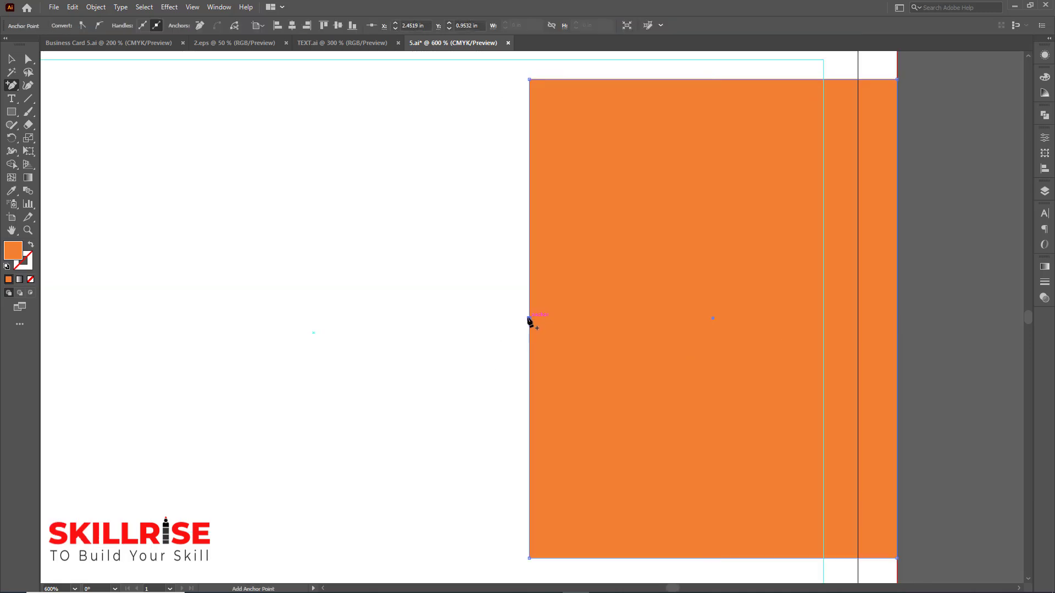
pyautogui.moveTo(28, 59); pyautogui.dragTo(79, 60)
pyautogui.press('Left')
pyautogui.press('Left')
pyautogui.press('Left')
pyautogui.press('Left')
pyautogui.press('Left')
pyautogui.press('Left')
pyautogui.press('Left')
pyautogui.press('Left')
pyautogui.press('Left')
pyautogui.press('Left')
pyautogui.press('Left')
pyautogui.press('Left')
pyautogui.press('Left')
pyautogui.press('Left')
pyautogui.press('Left')
pyautogui.press('Left')
pyautogui.press('Left')
pyautogui.press('Left')
pyautogui.press('Left')
pyautogui.press('Left')
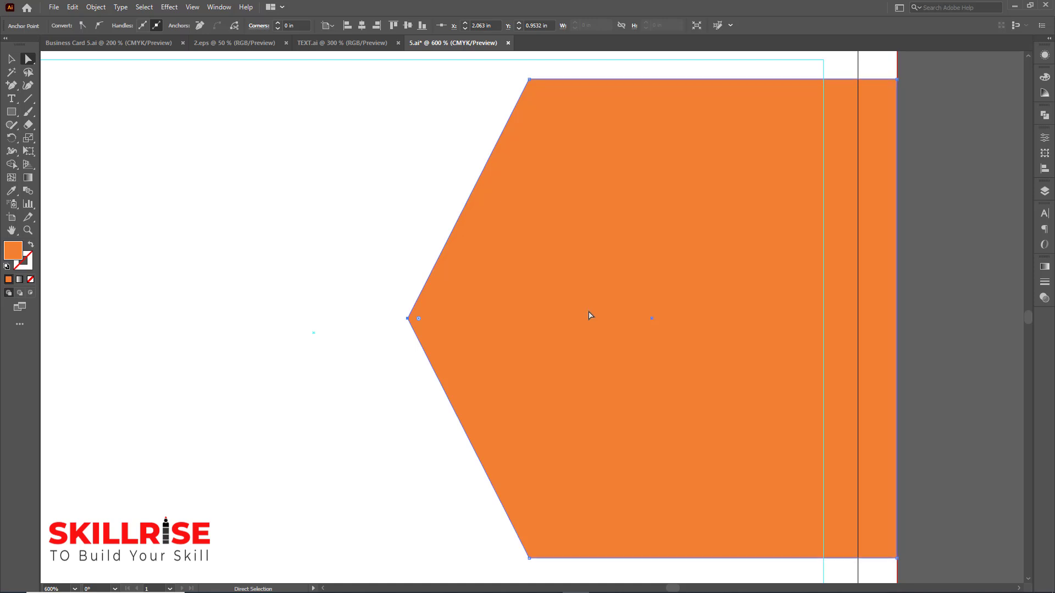
# Round the orange panel's pointed left corner and its upper and lower left corners slightly.
pyautogui.click(29, 59)
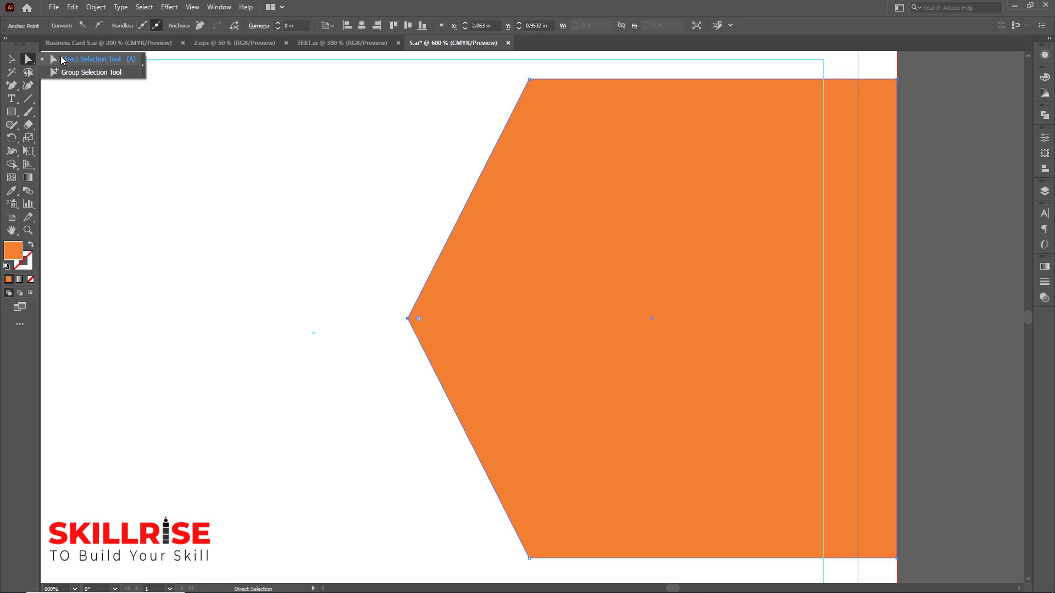
pyautogui.click(669, 264)
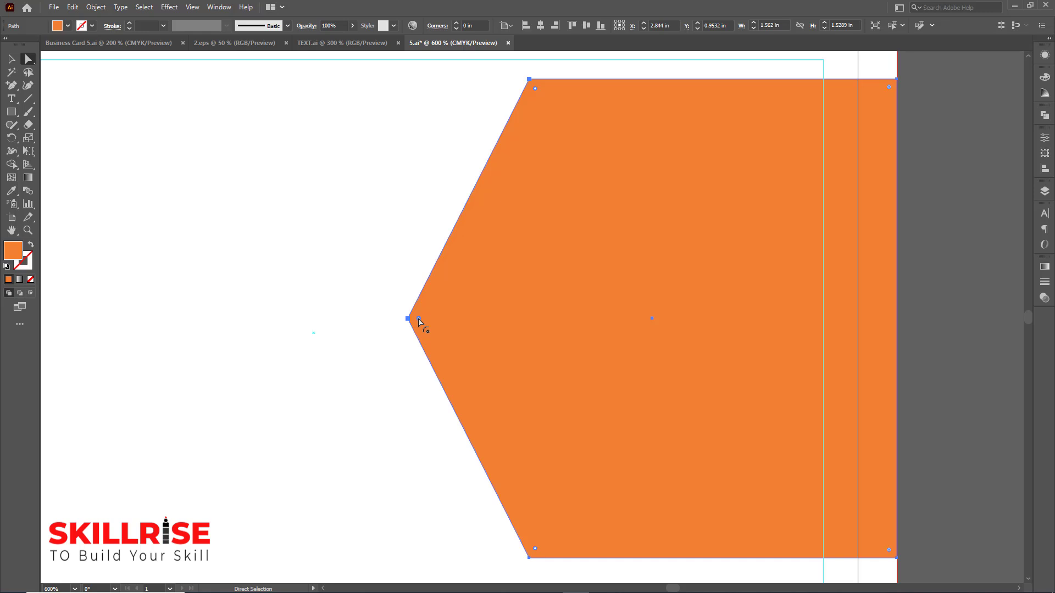
pyautogui.moveTo(419, 319); pyautogui.dragTo(439, 327)
pyautogui.click(11, 59)
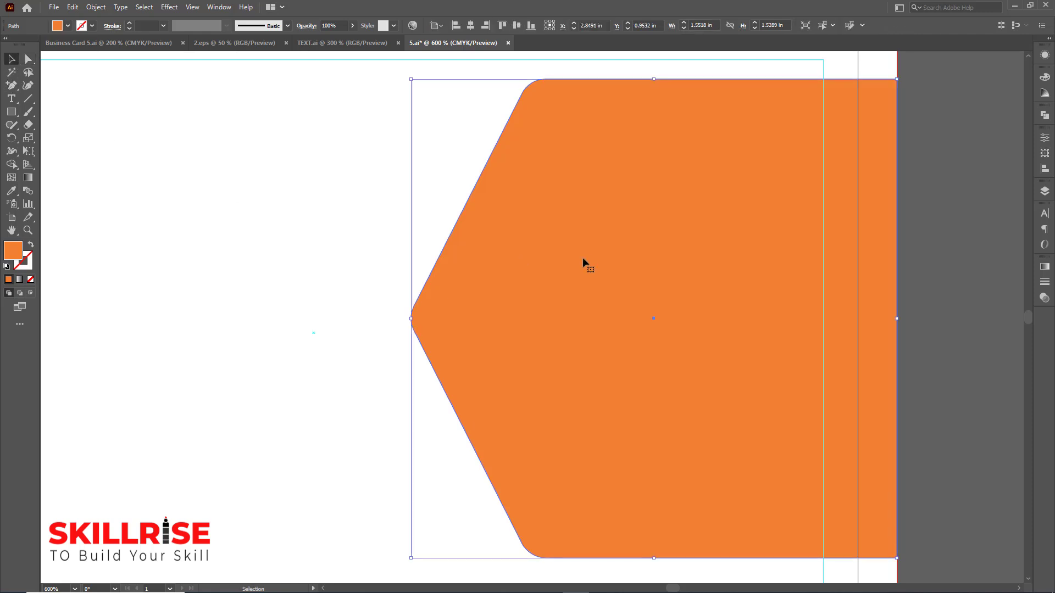
# Offset the orange panel's path outward by 0.02 in with mitered joins.
pyautogui.scroll(5, 631, 178)
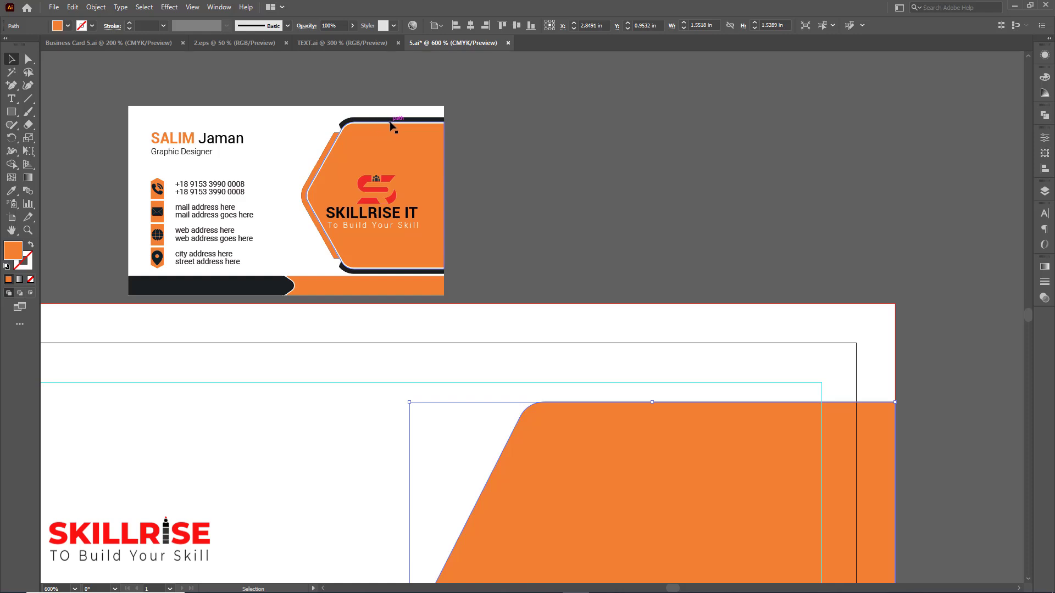
pyautogui.moveTo(680, 508); pyautogui.dragTo(691, 184)
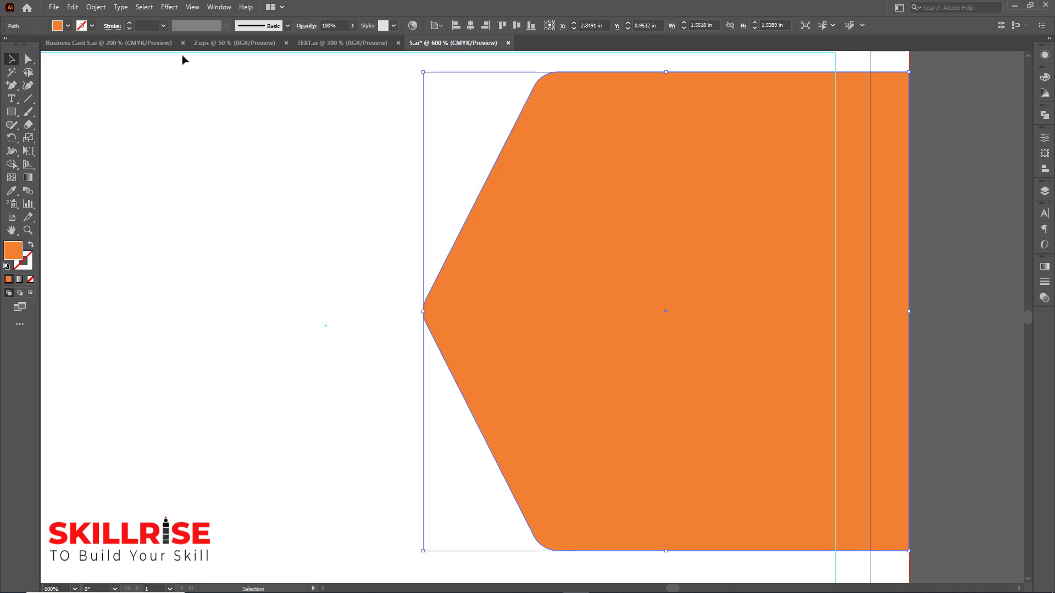
pyautogui.click(96, 7)
pyautogui.moveTo(117, 269)
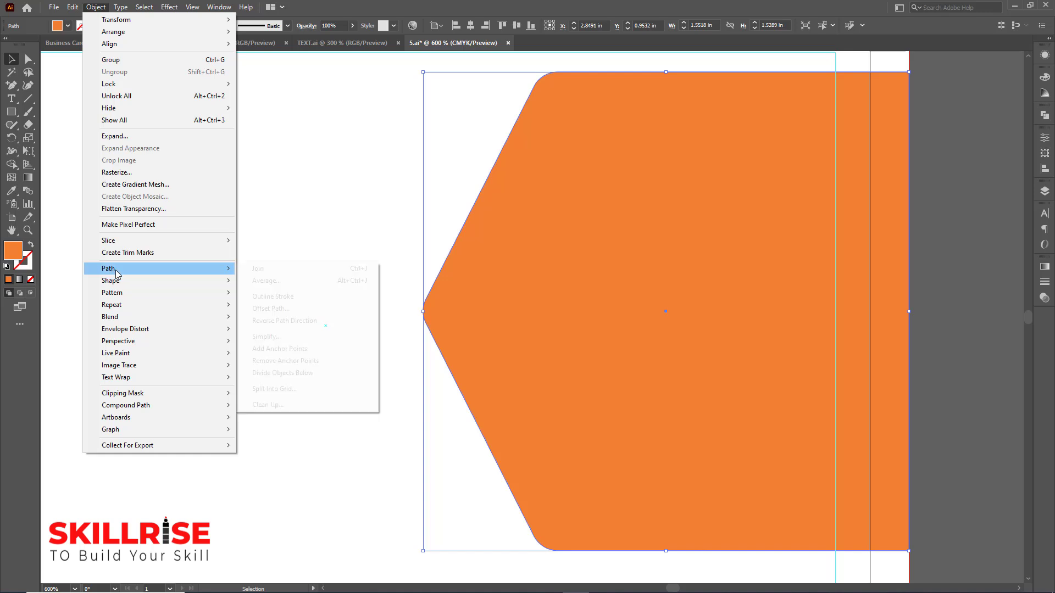
pyautogui.click(275, 310)
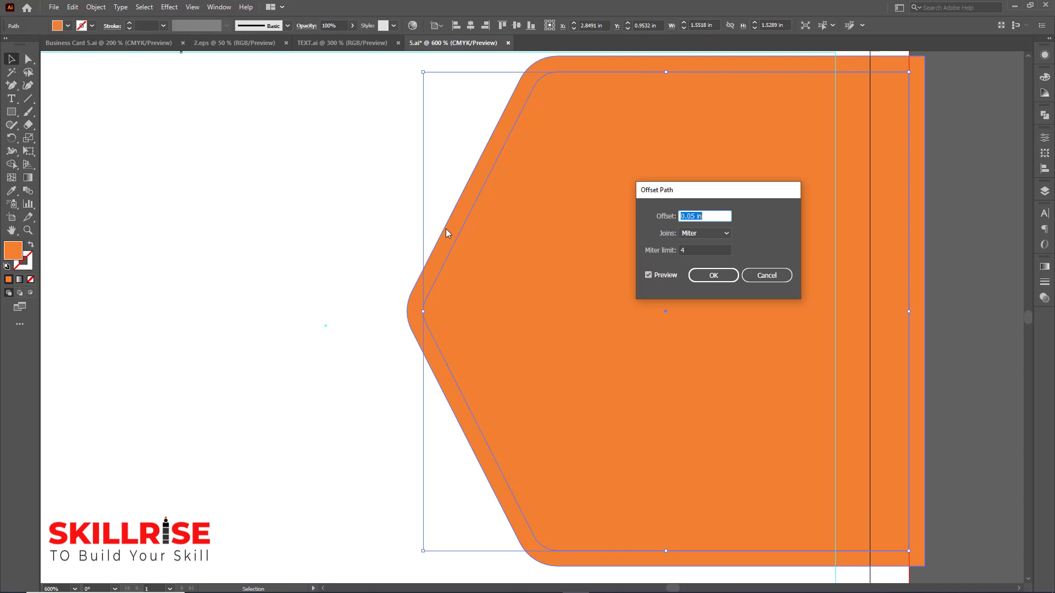
pyautogui.click(695, 216)
pyautogui.press('BackSpace')
pyautogui.write('2')
pyautogui.click(648, 275)
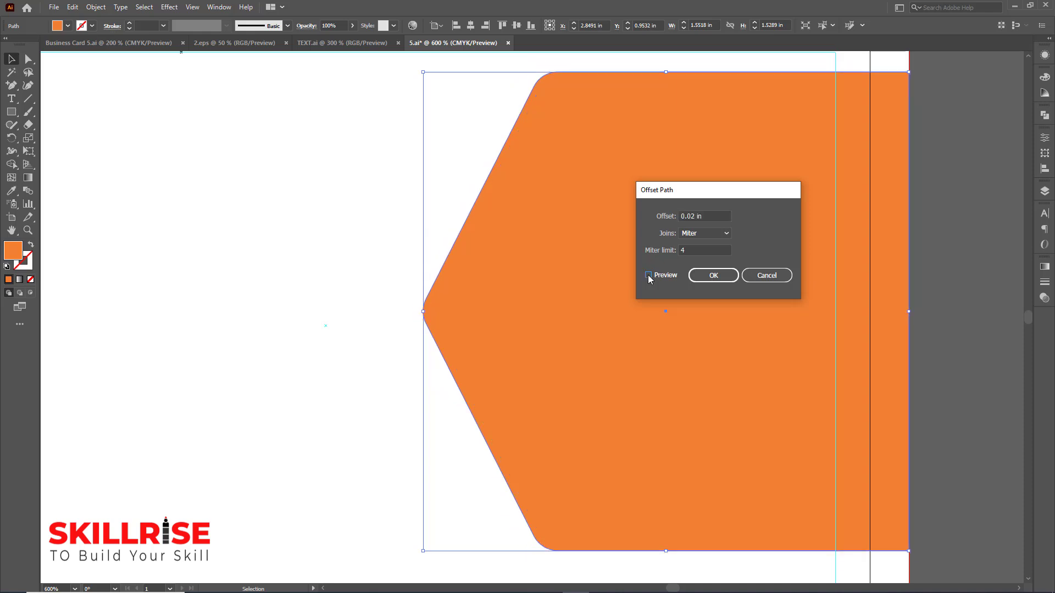
pyautogui.click(649, 276)
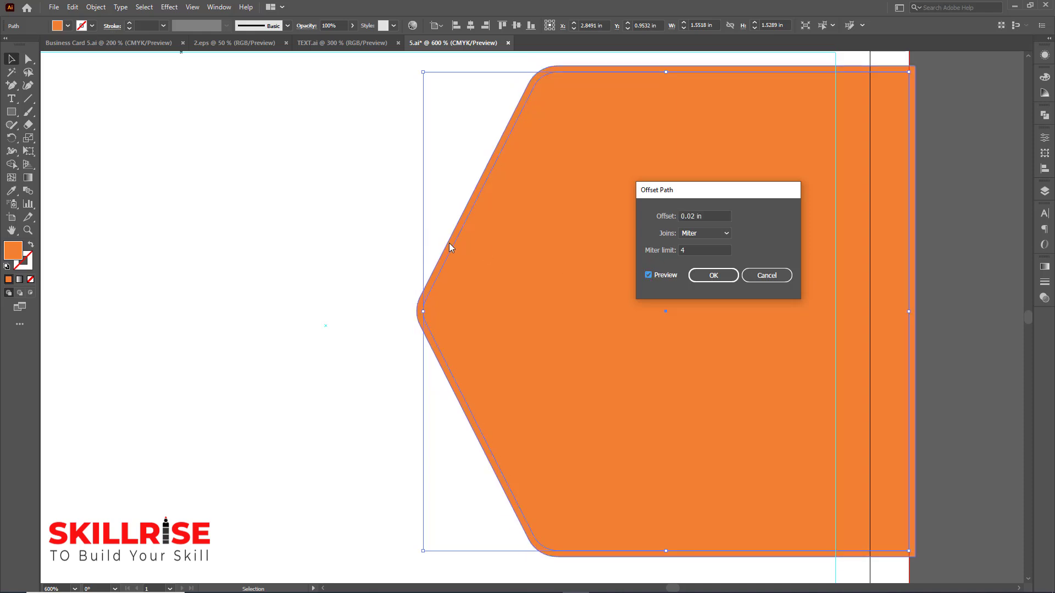
pyautogui.click(718, 276)
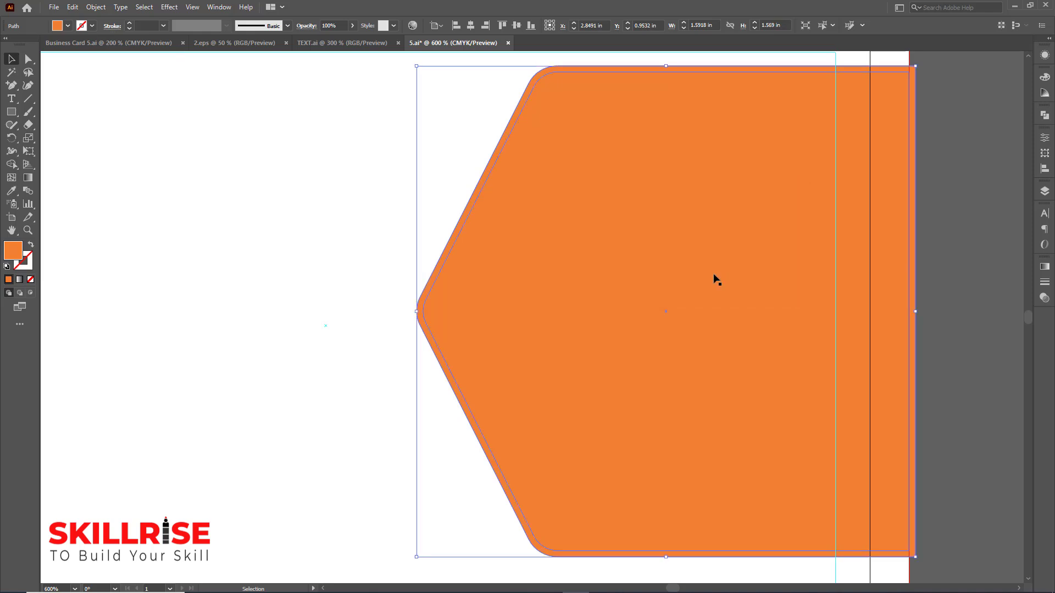
# Fill the outer offset shape white so it forms a thin border around the orange panel.
pyautogui.click(473, 214)
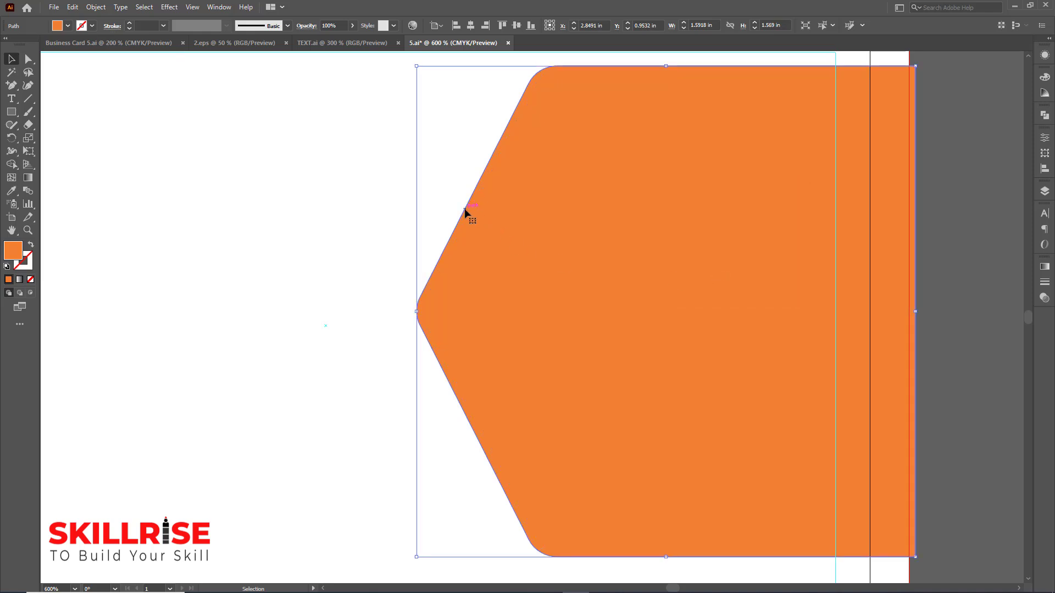
pyautogui.click(68, 26)
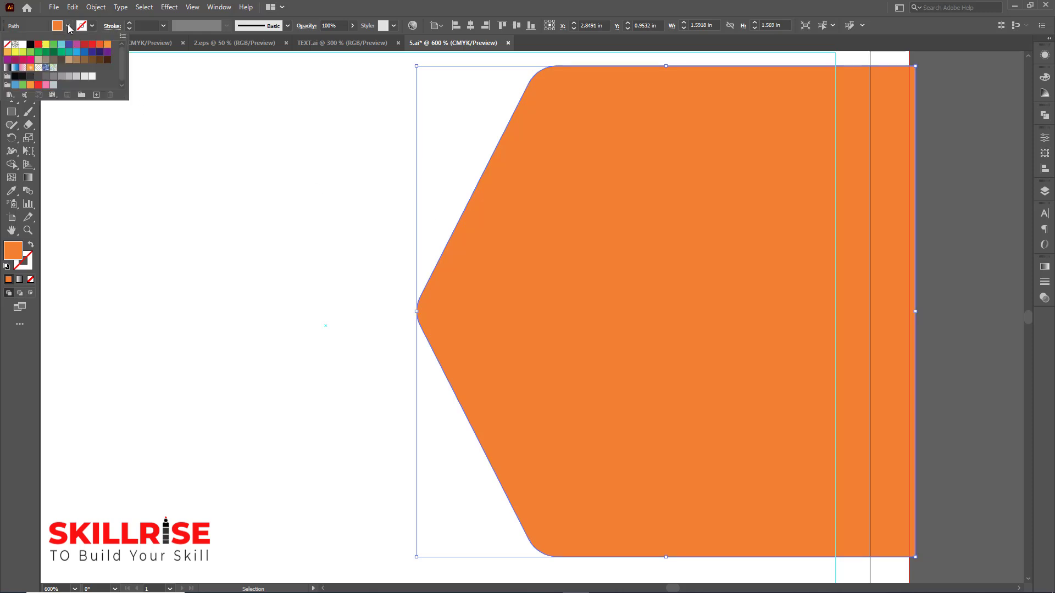
pyautogui.click(26, 48)
pyautogui.click(290, 163)
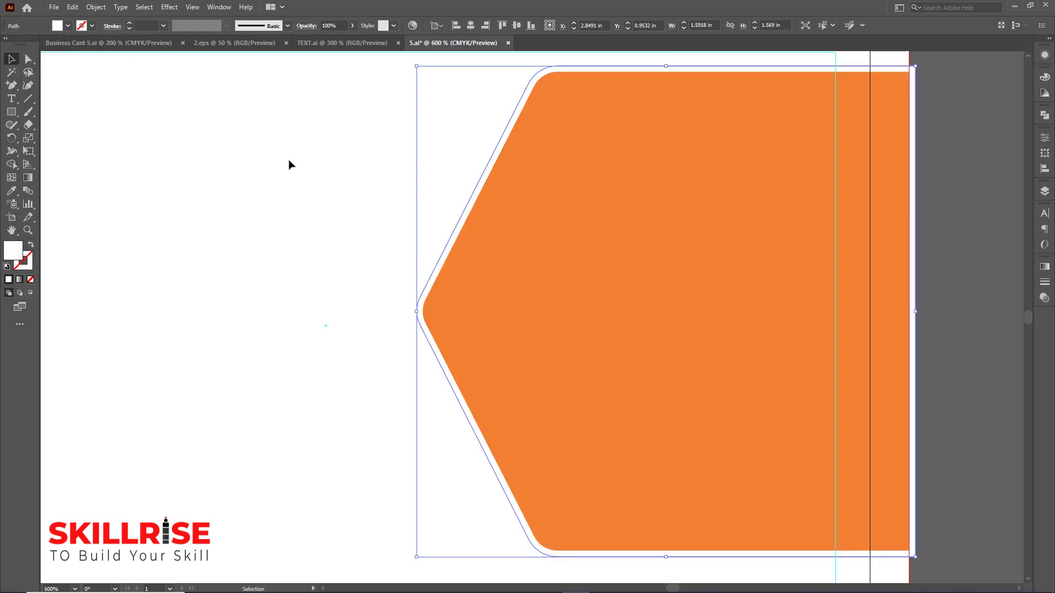
pyautogui.click(291, 165)
# Offset the white border shape's path outward by 0.05 in with mitered joins.
pyautogui.scroll(1, 303, 159)
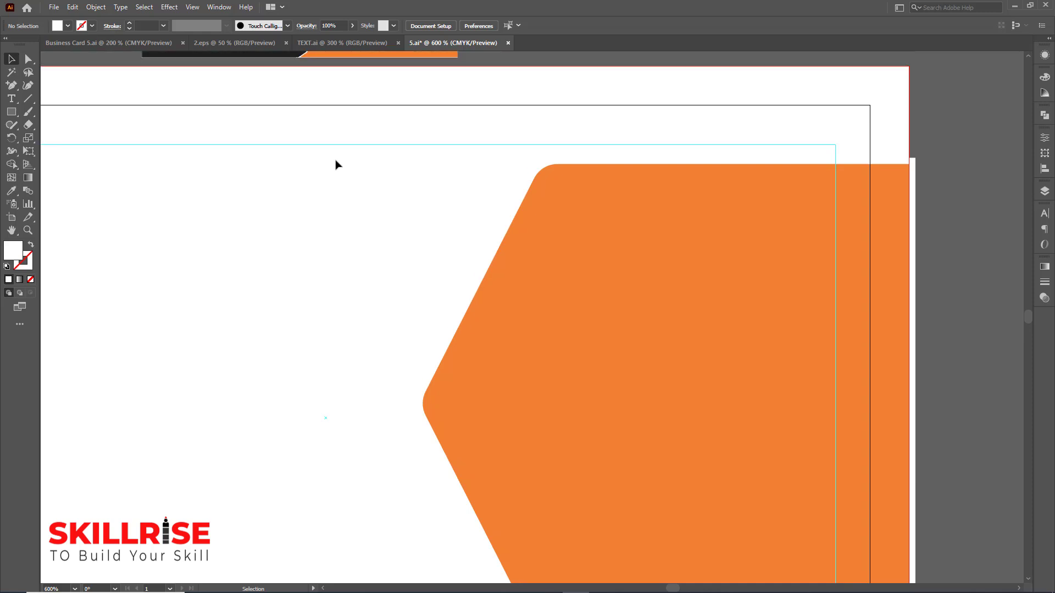
pyautogui.click(562, 163)
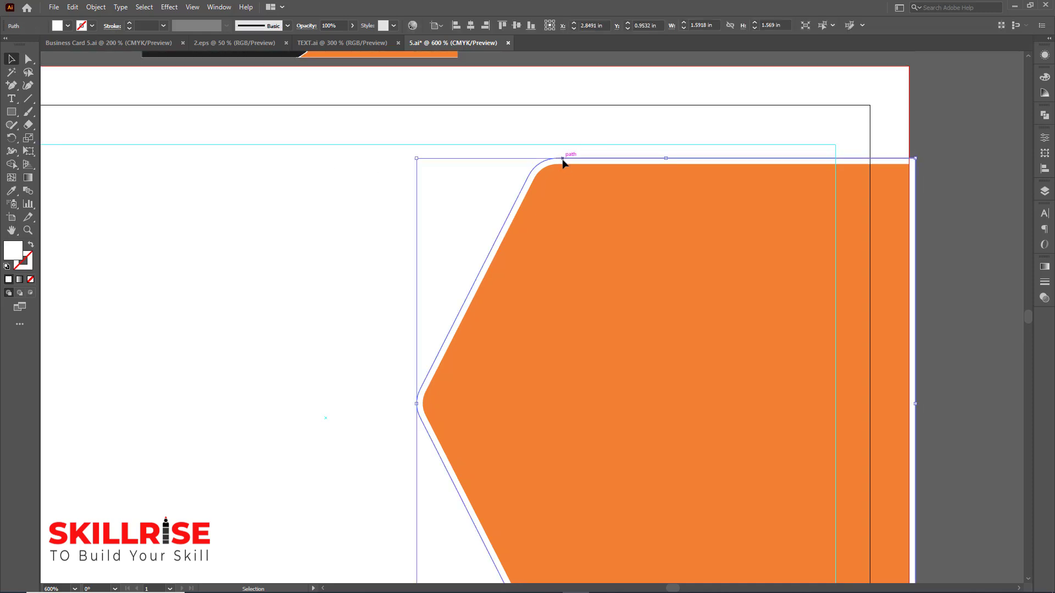
pyautogui.click(96, 7)
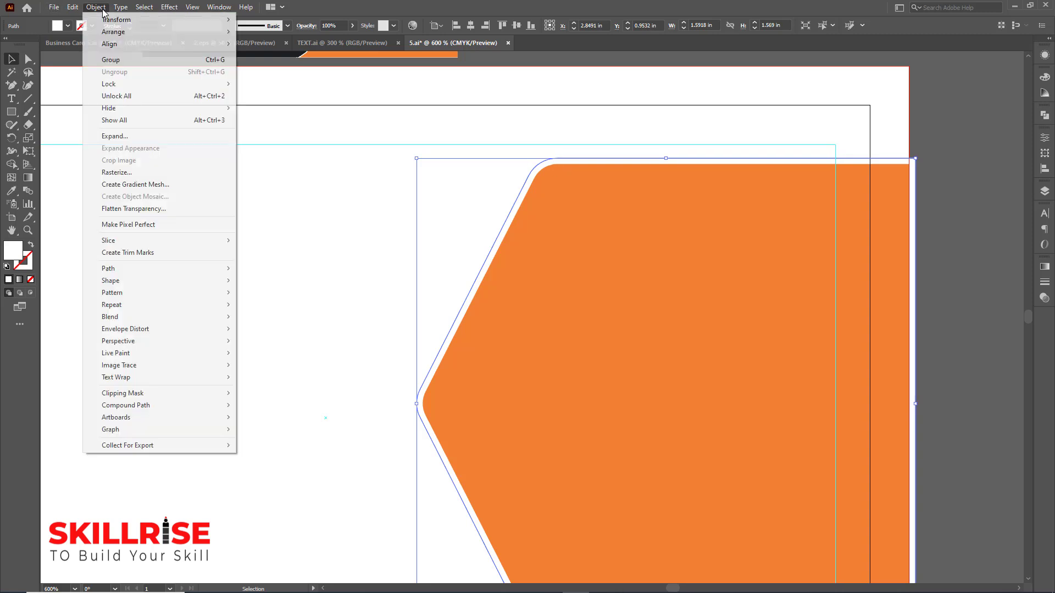
pyautogui.moveTo(231, 269)
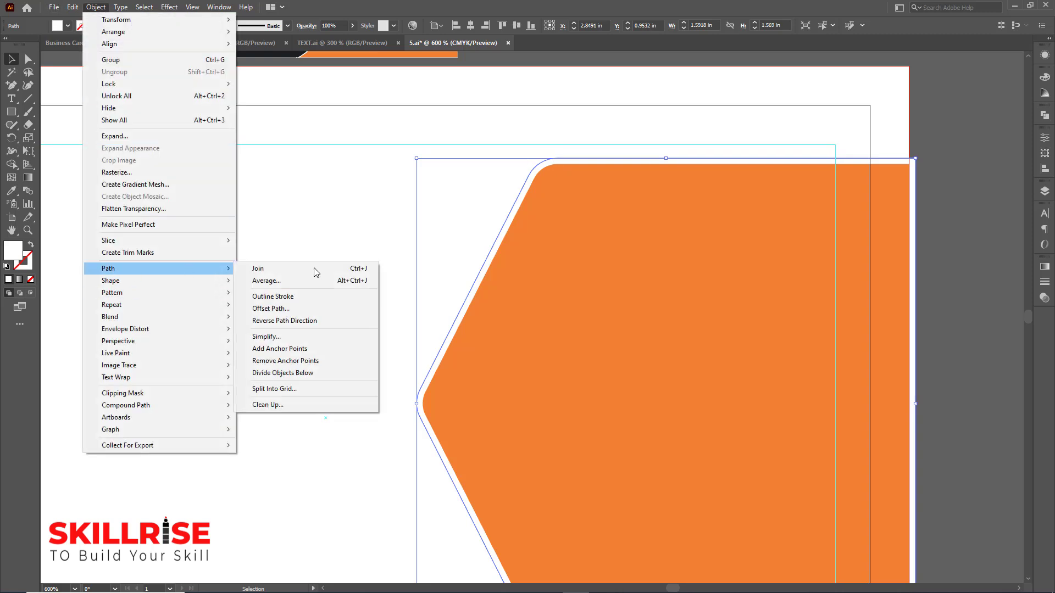
pyautogui.click(297, 309)
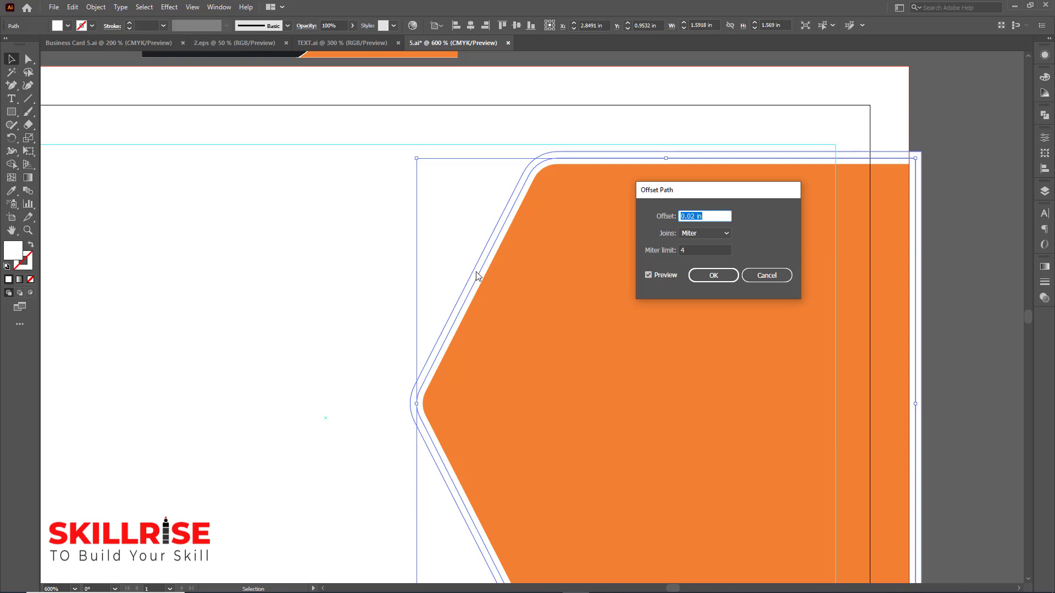
pyautogui.click(695, 216)
pyautogui.press('BackSpace')
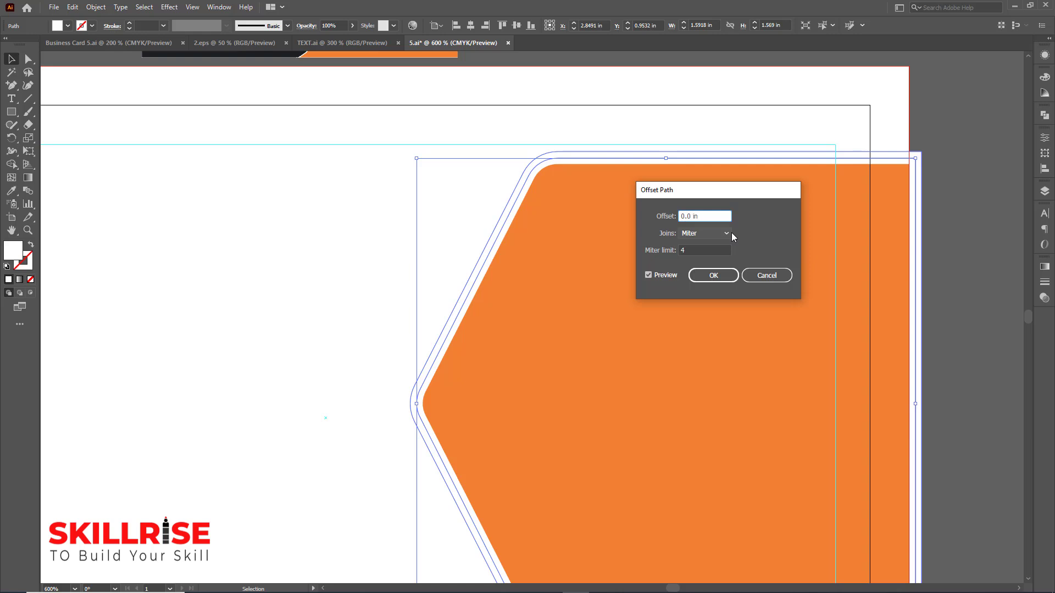
pyautogui.write('6')
pyautogui.click(648, 275)
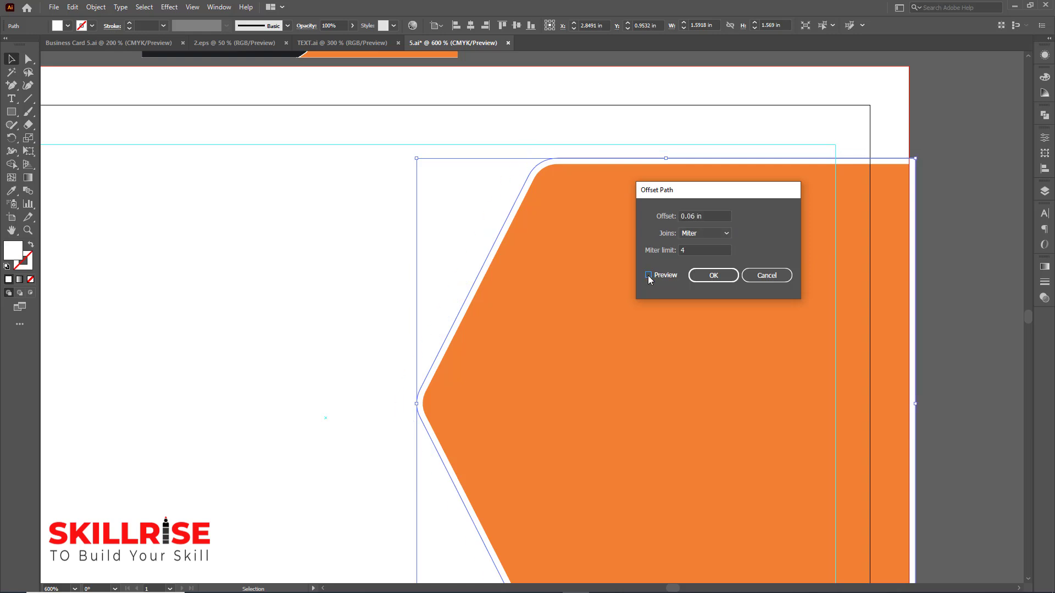
pyautogui.click(648, 276)
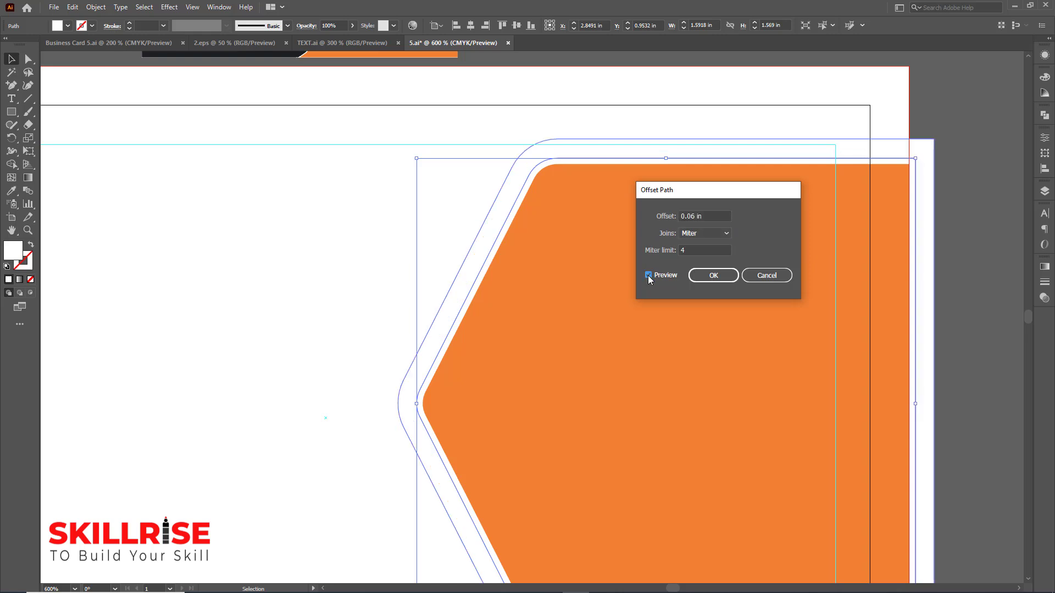
pyautogui.click(693, 216)
pyautogui.press('BackSpace')
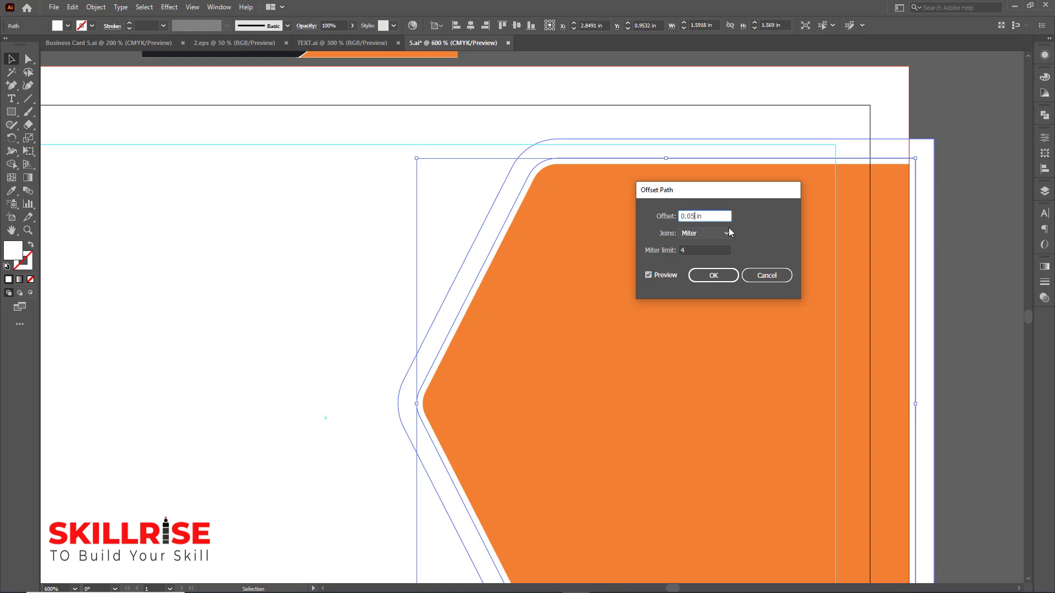
pyautogui.click(647, 275)
pyautogui.click(646, 275)
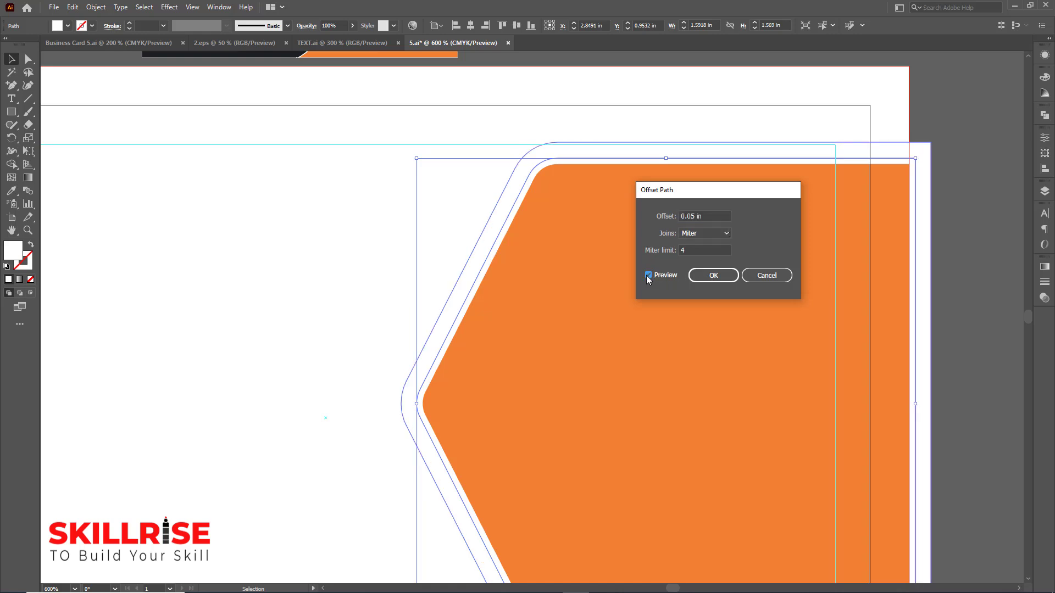
pyautogui.click(708, 275)
# Fill the new outermost offset shape with the near-black sampled from the reference card's bottom bar.
pyautogui.scroll(3, 691, 326)
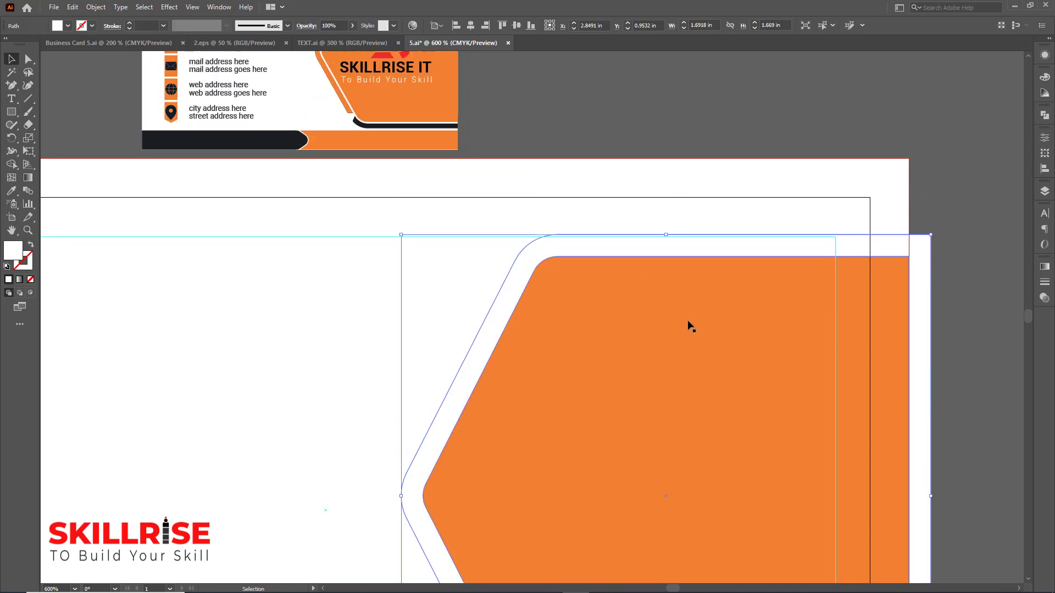
pyautogui.scroll(1, 691, 325)
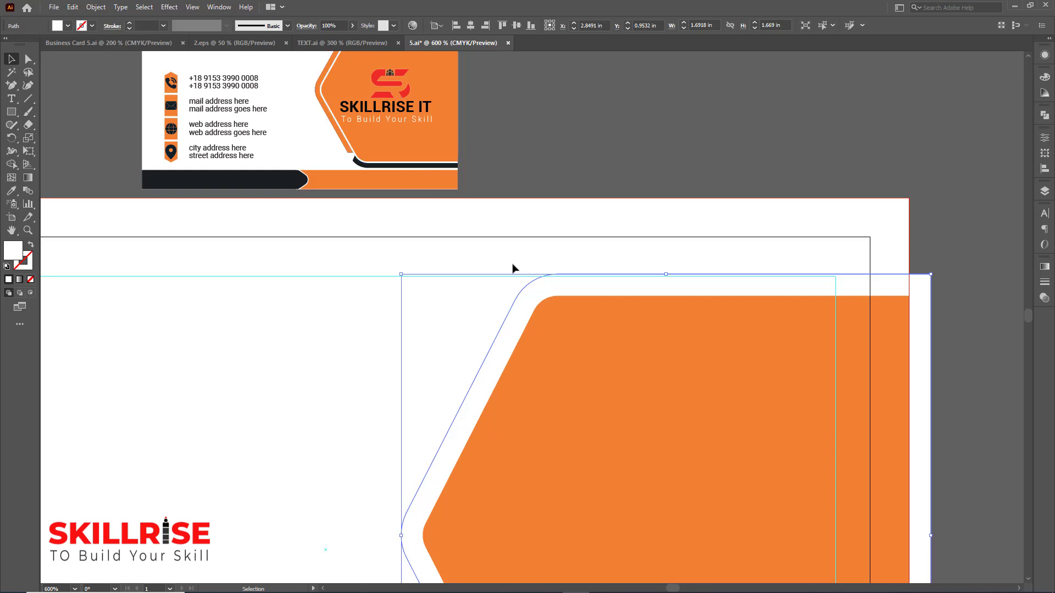
pyautogui.click(12, 192)
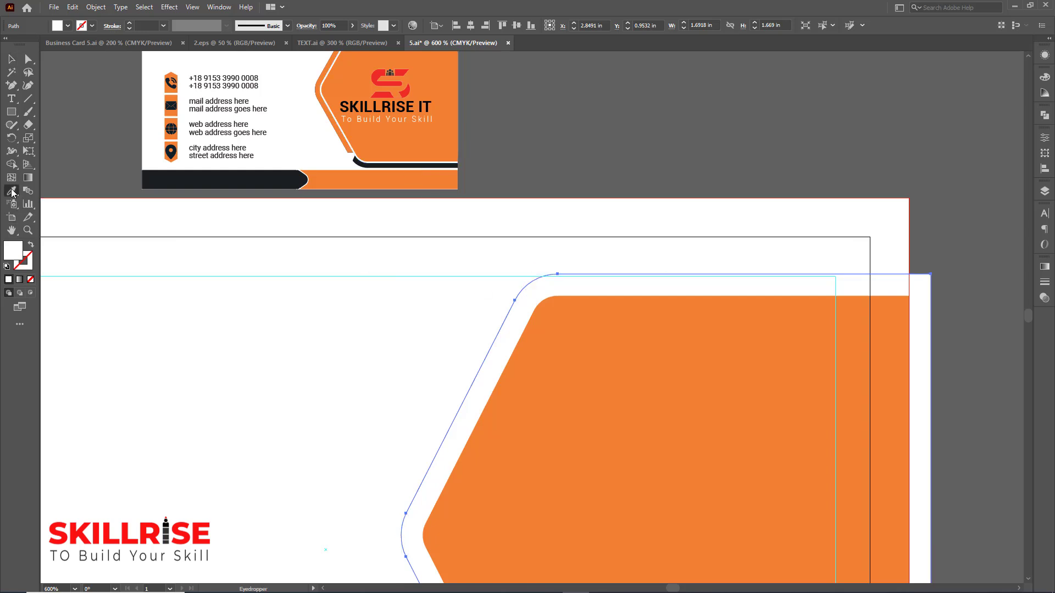
pyautogui.click(274, 170)
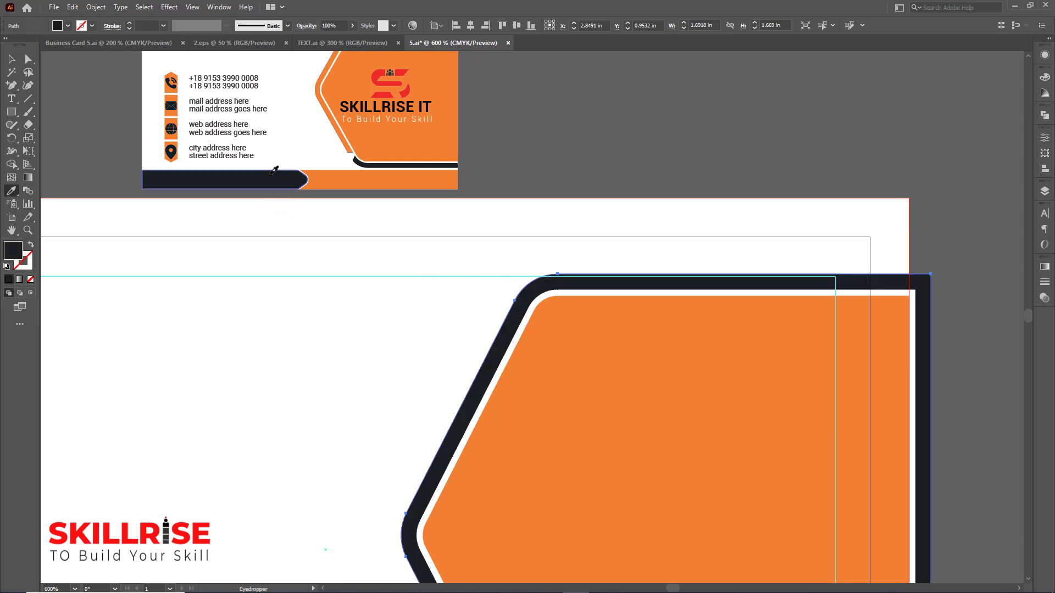
pyautogui.click(11, 59)
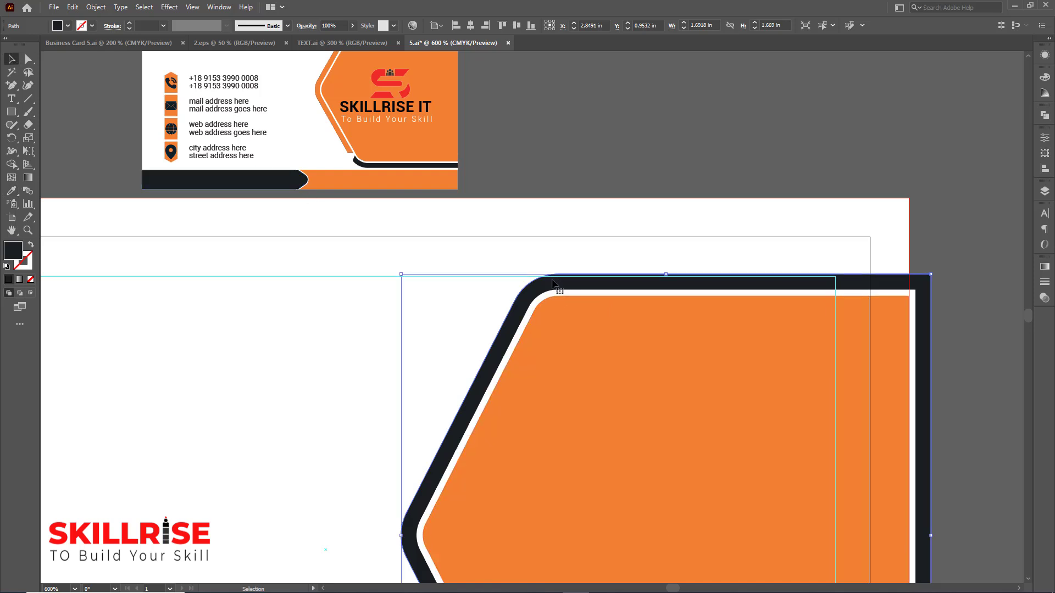
# Create a three-sided polygon with a 0.6944 in radius beside the orange panel.
pyautogui.scroll(2, 552, 283)
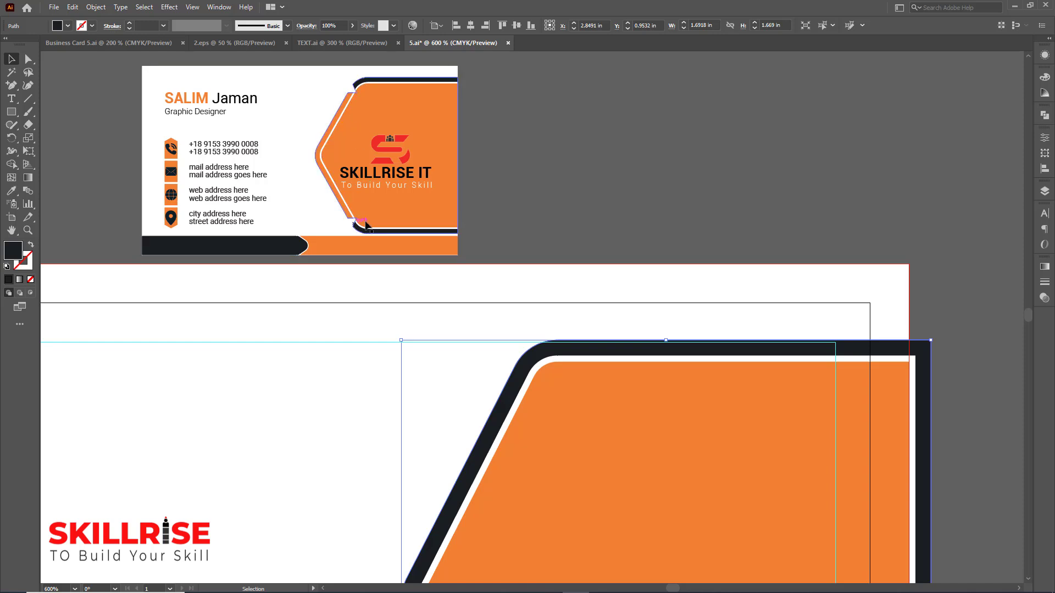
pyautogui.scroll(-8, 280, 275)
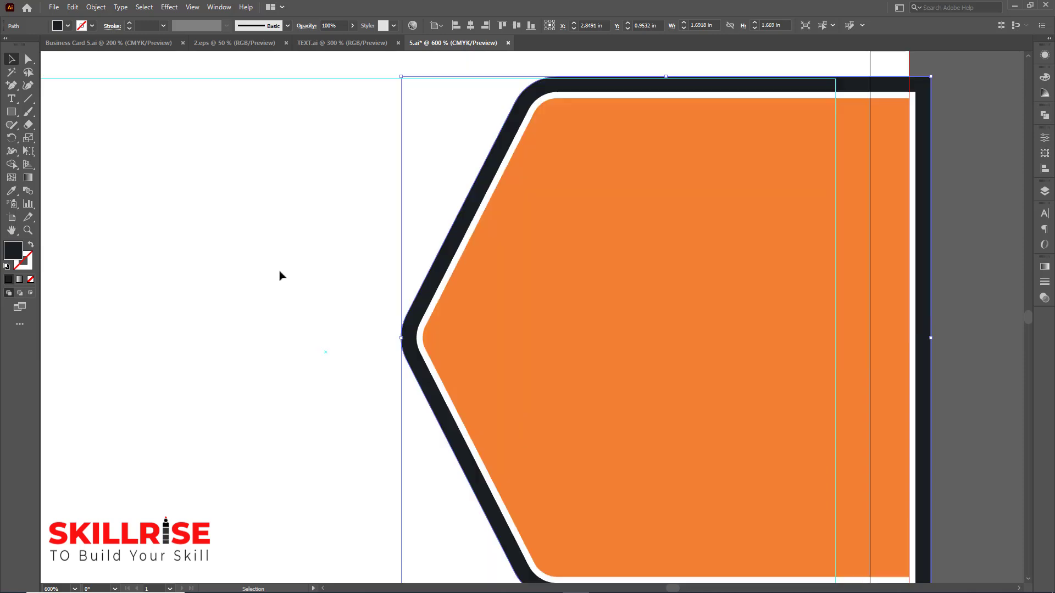
pyautogui.click(11, 111)
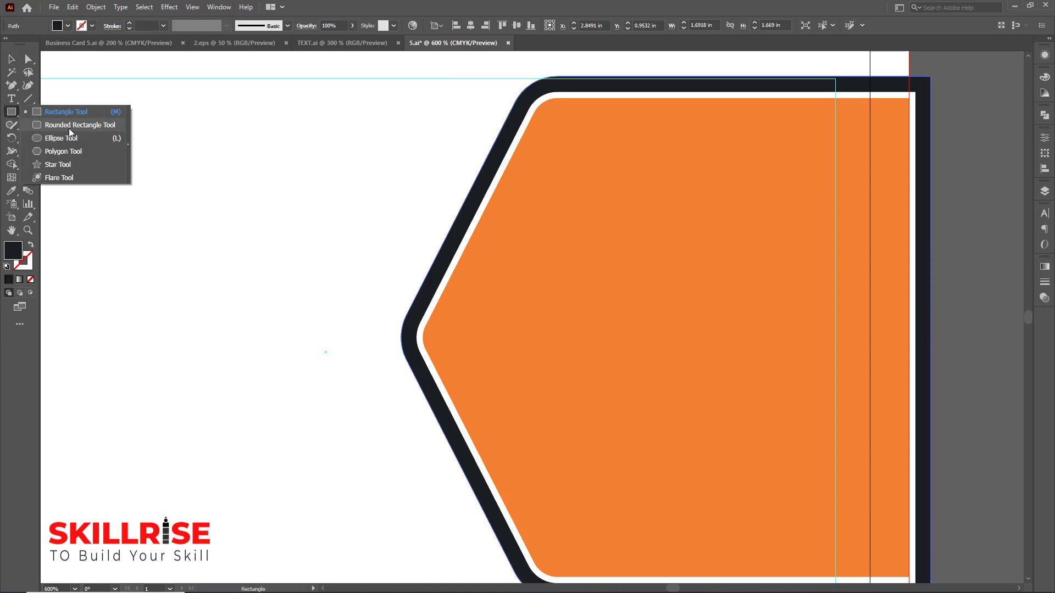
pyautogui.click(71, 152)
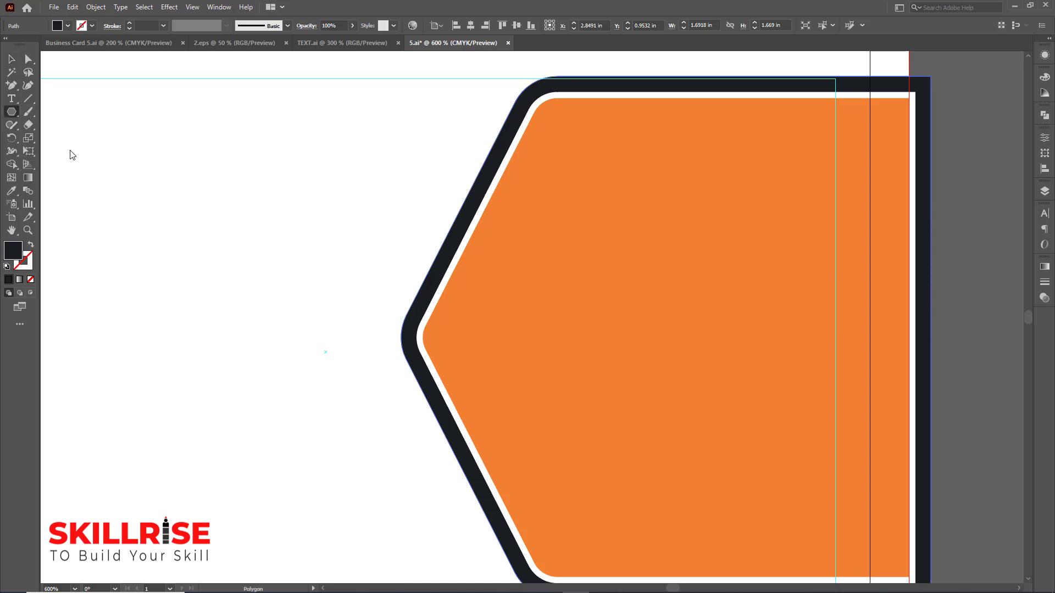
pyautogui.click(306, 227)
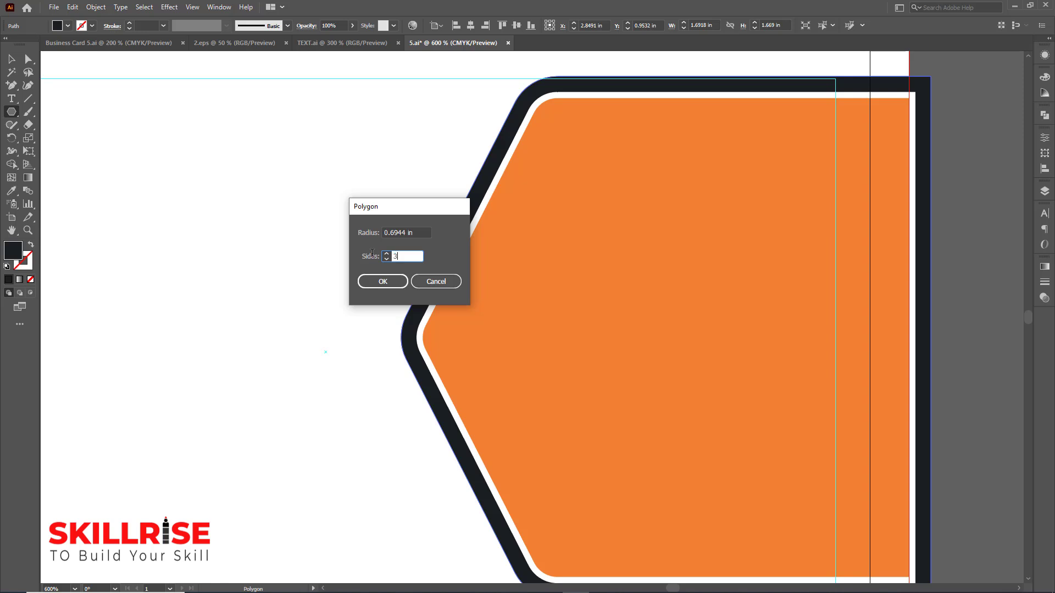
pyautogui.click(380, 282)
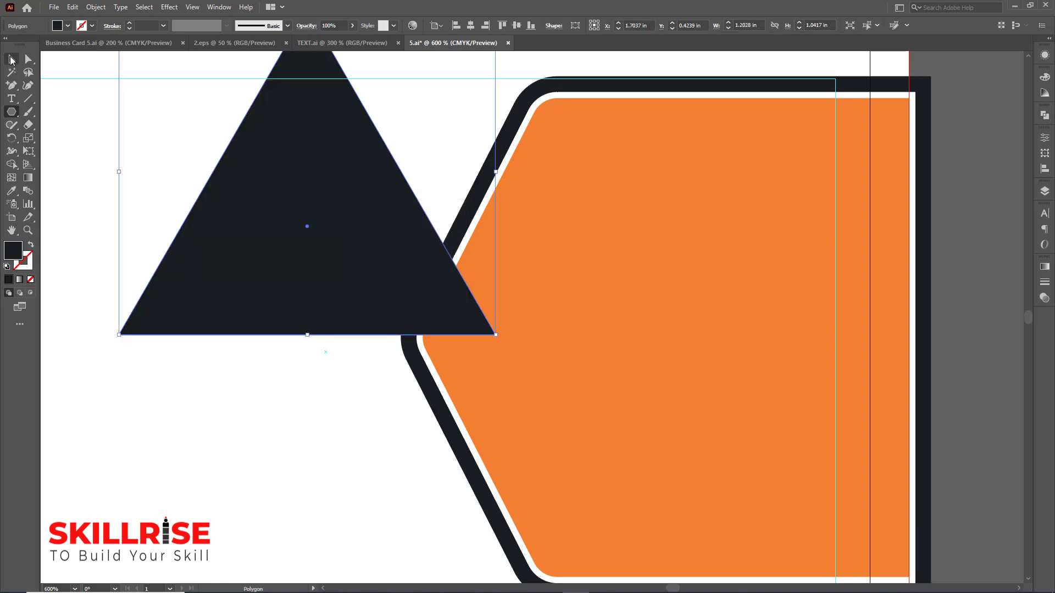
# Scale the triangle down to about 0.24 x 0.21 in beside the panel's point and fill it red.
pyautogui.click(12, 59)
pyautogui.moveTo(384, 200); pyautogui.dragTo(393, 312)
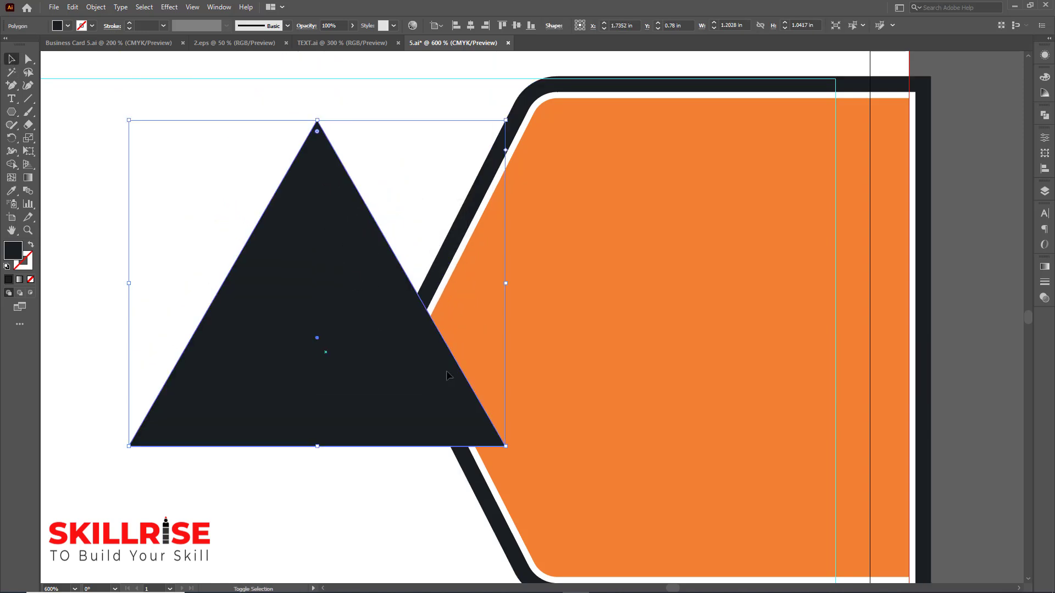
pyautogui.moveTo(505, 448); pyautogui.dragTo(355, 342)
pyautogui.click(68, 26)
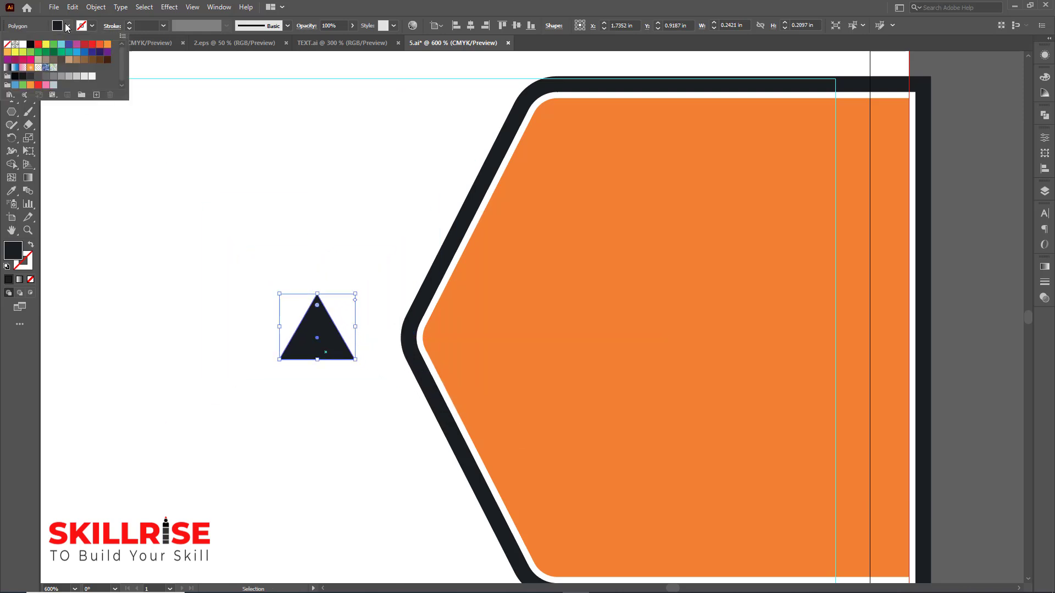
pyautogui.click(38, 43)
pyautogui.click(355, 135)
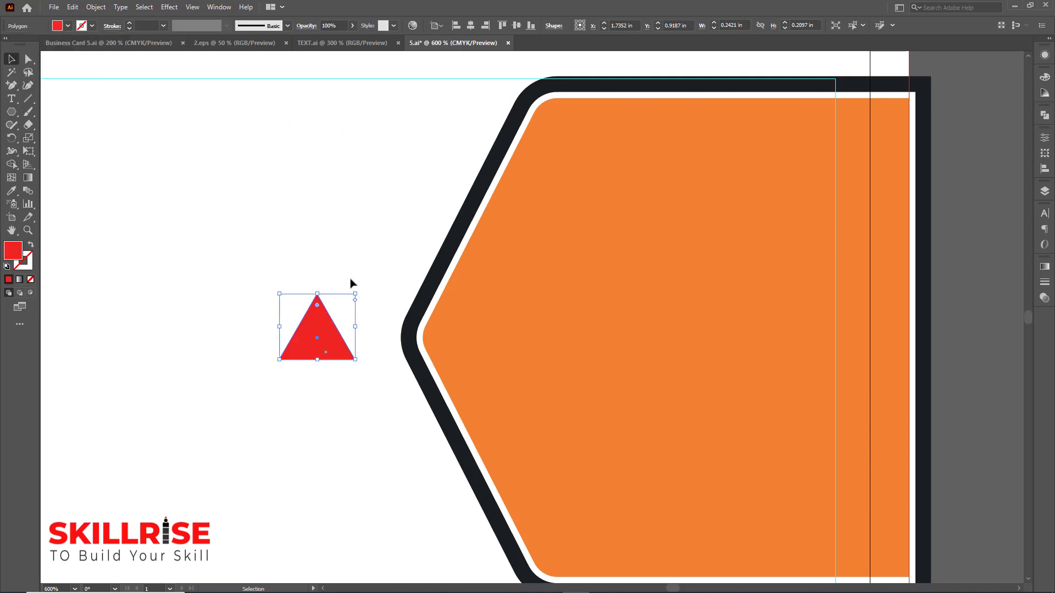
# Rotate the red triangle and place it across the dark border's upper slanted edge.
pyautogui.moveTo(361, 291); pyautogui.dragTo(356, 407)
pyautogui.moveTo(334, 339); pyautogui.dragTo(529, 135)
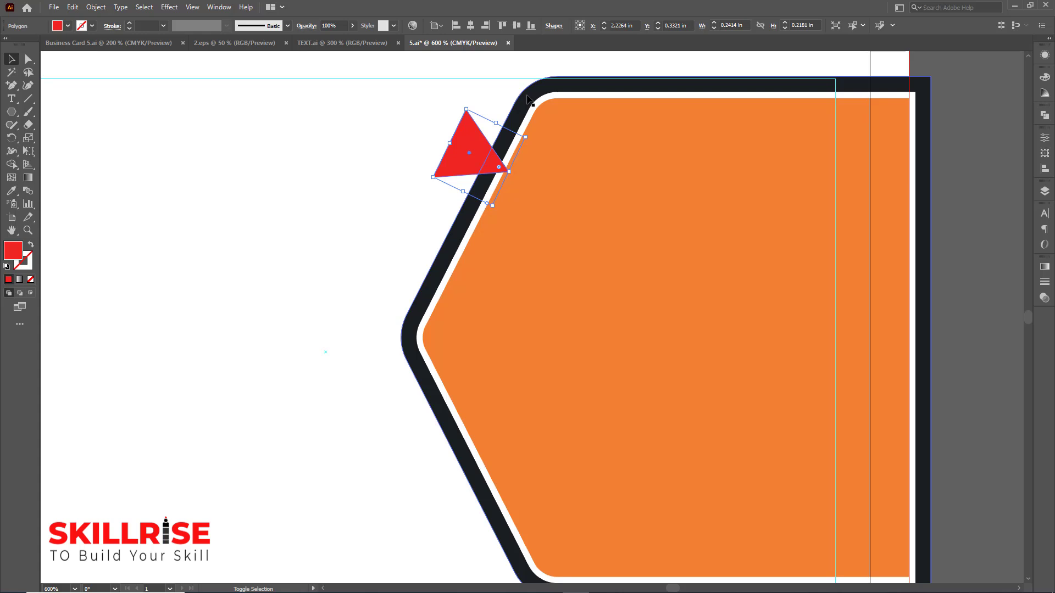
# Cut the red triangle's overlap out of the dark border with Shape Builder and remove the rest of the triangle.
pyautogui.keyDown('shift'); pyautogui.click(528, 99); pyautogui.keyUp('shift')
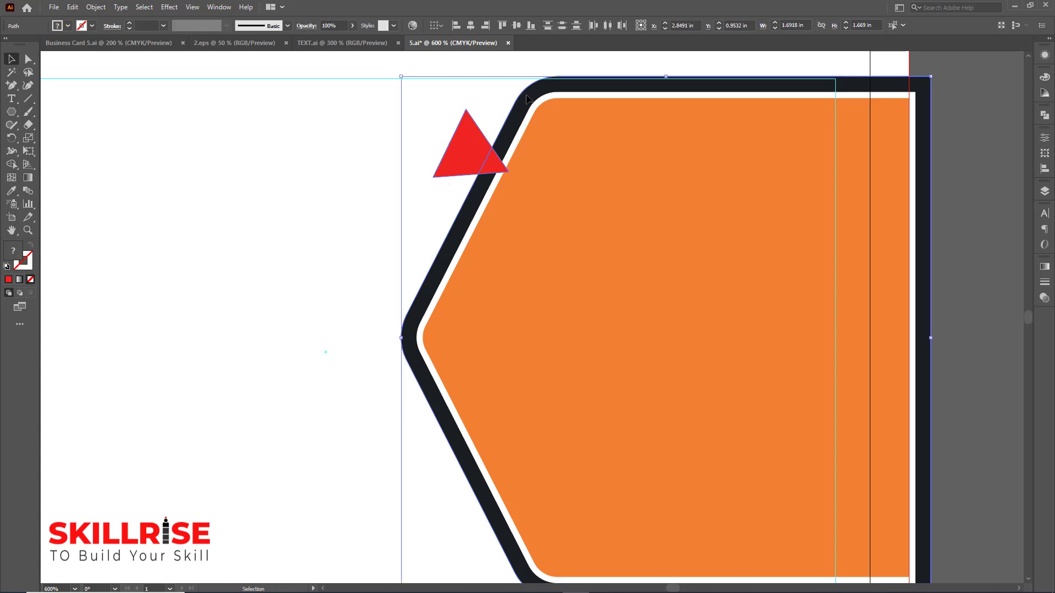
pyautogui.click(14, 165)
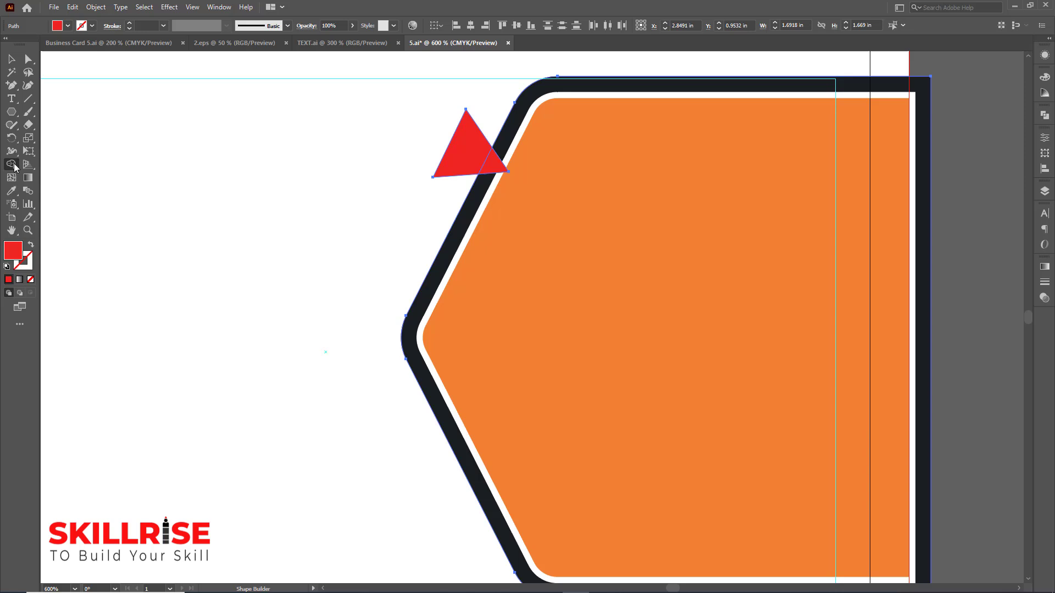
pyautogui.keyDown('alt'); pyautogui.click(497, 167); pyautogui.keyUp('alt')
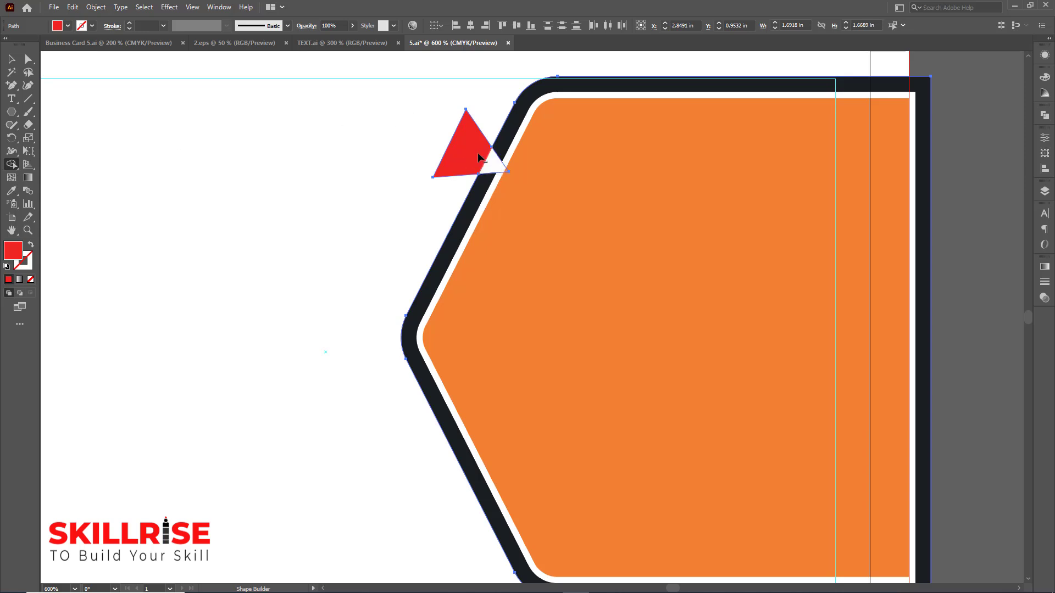
pyautogui.keyDown('alt'); pyautogui.click(472, 150); pyautogui.keyUp('alt')
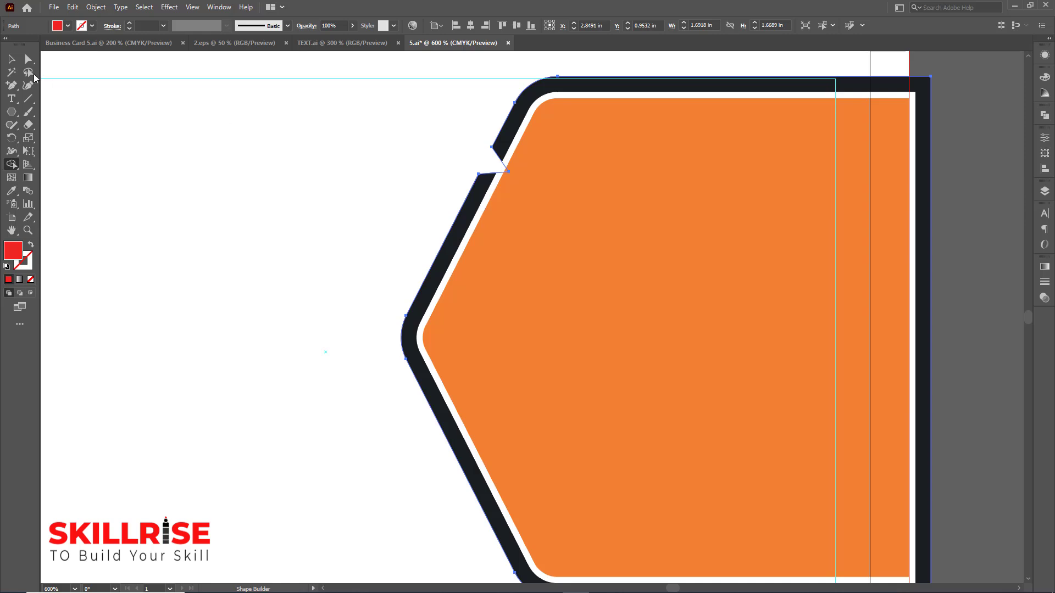
pyautogui.click(11, 59)
pyautogui.click(255, 132)
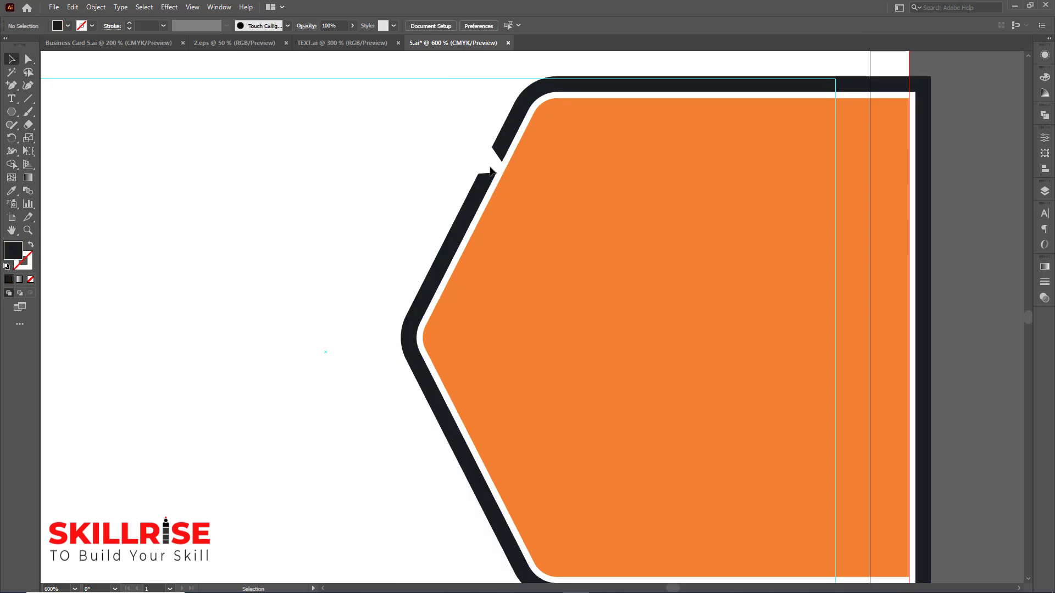
# Reflect a copy of the notched dark border across the horizontal axis.
pyautogui.hotkey('ctrl', '-')
pyautogui.hotkey('ctrl', '-')
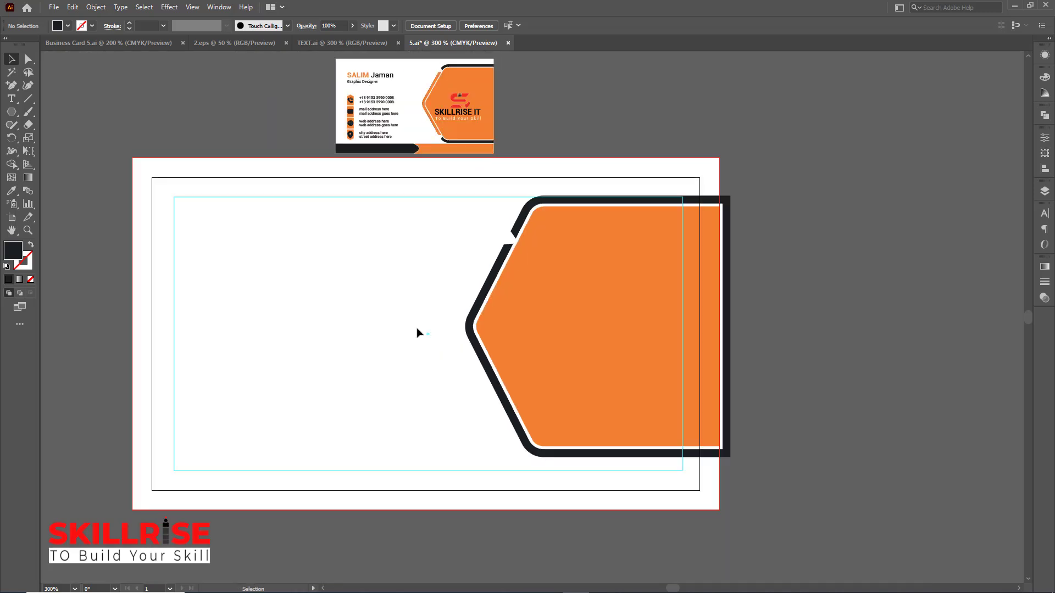
pyautogui.click(529, 213)
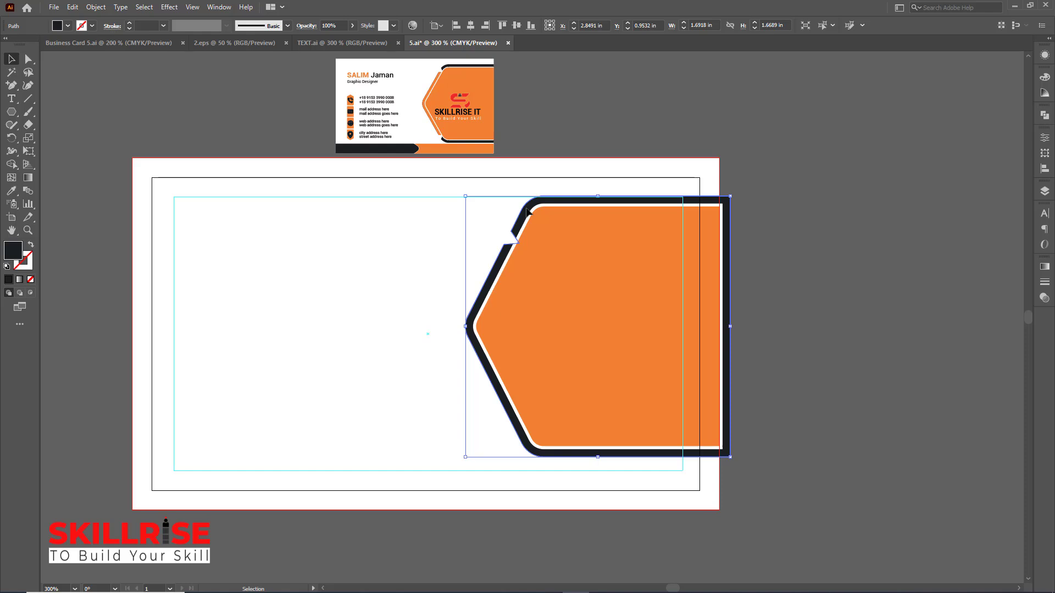
pyautogui.rightClick(527, 212)
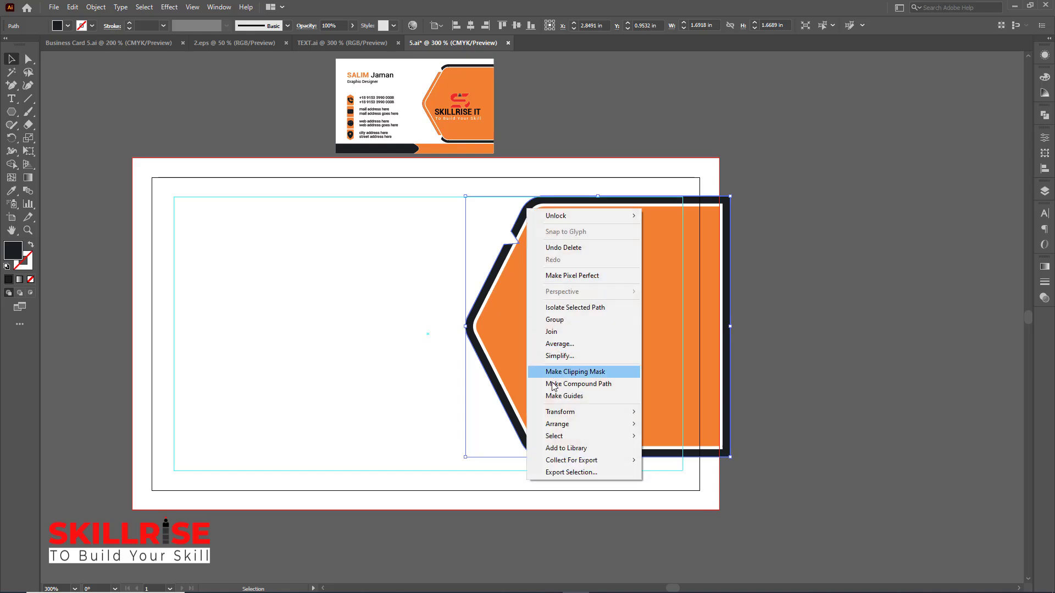
pyautogui.moveTo(582, 413)
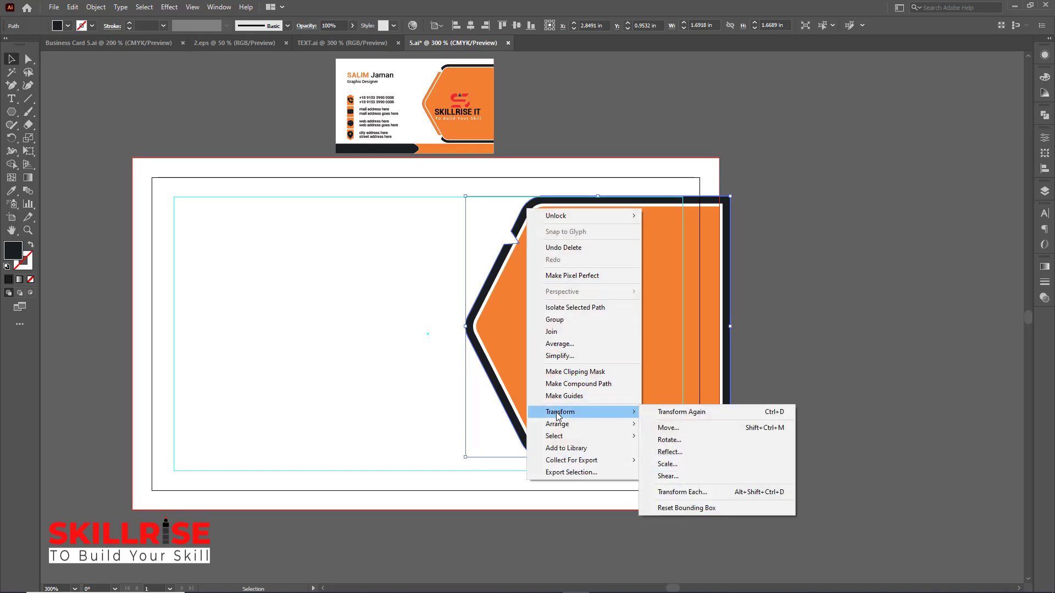
pyautogui.click(679, 450)
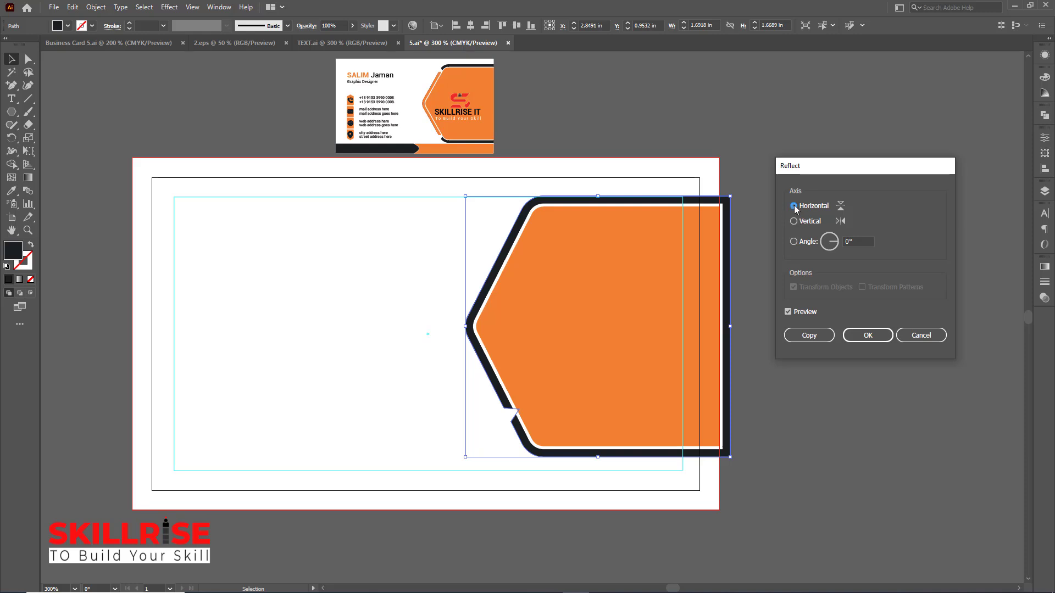
pyautogui.click(801, 336)
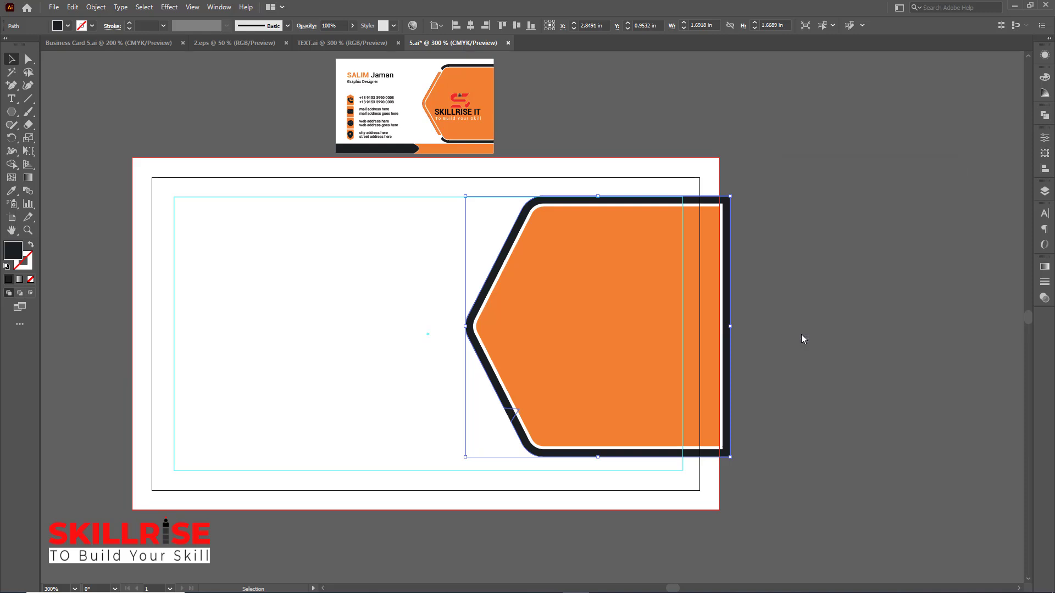
pyautogui.click(795, 306)
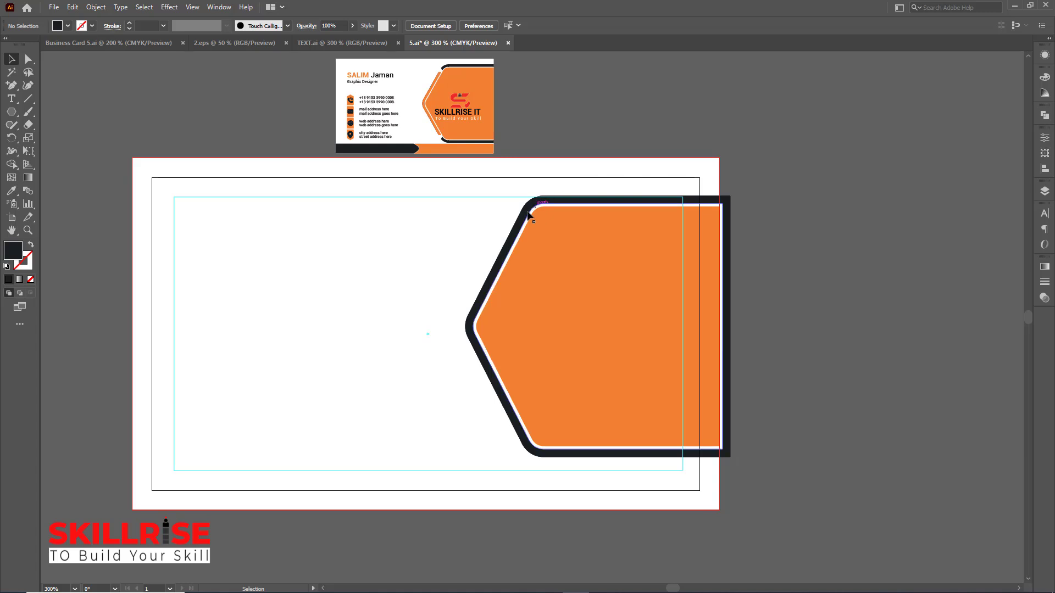
# Cut the upper and lower triangular notches through both overlapping dark borders with Shape Builder.
pyautogui.moveTo(495, 219); pyautogui.dragTo(511, 241)
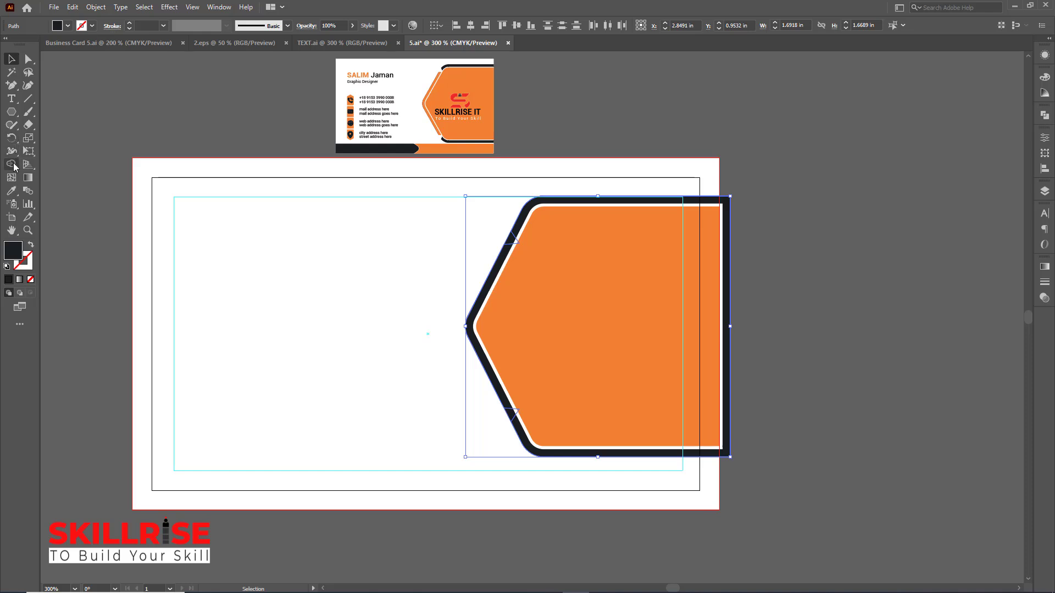
pyautogui.moveTo(13, 166); pyautogui.dragTo(64, 167)
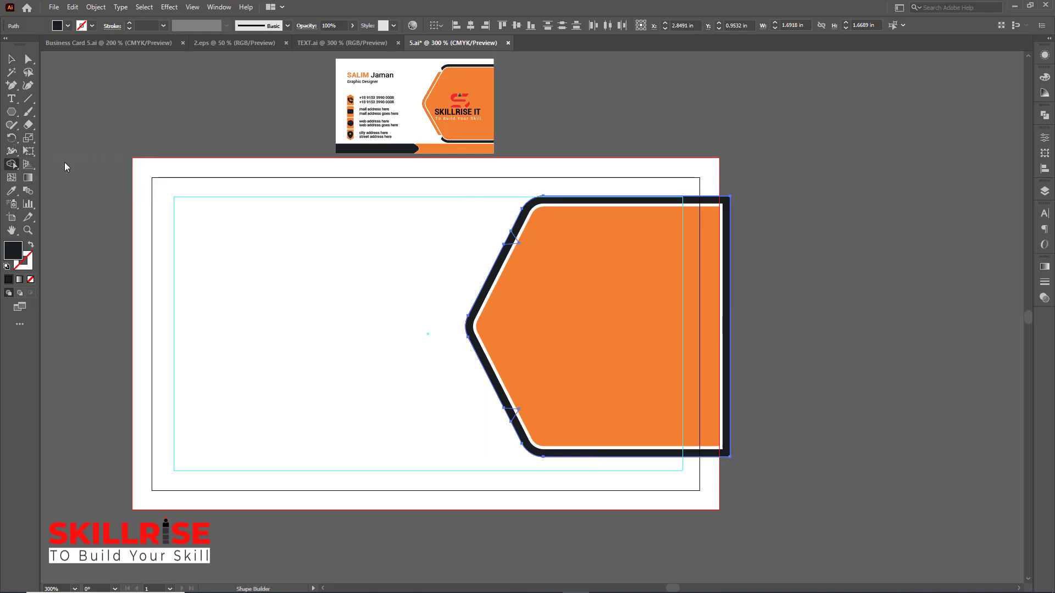
pyautogui.keyDown('alt'); pyautogui.click(511, 240); pyautogui.keyUp('alt')
pyautogui.keyDown('alt'); pyautogui.click(505, 414); pyautogui.keyUp('alt')
pyautogui.click(11, 59)
pyautogui.click(425, 344)
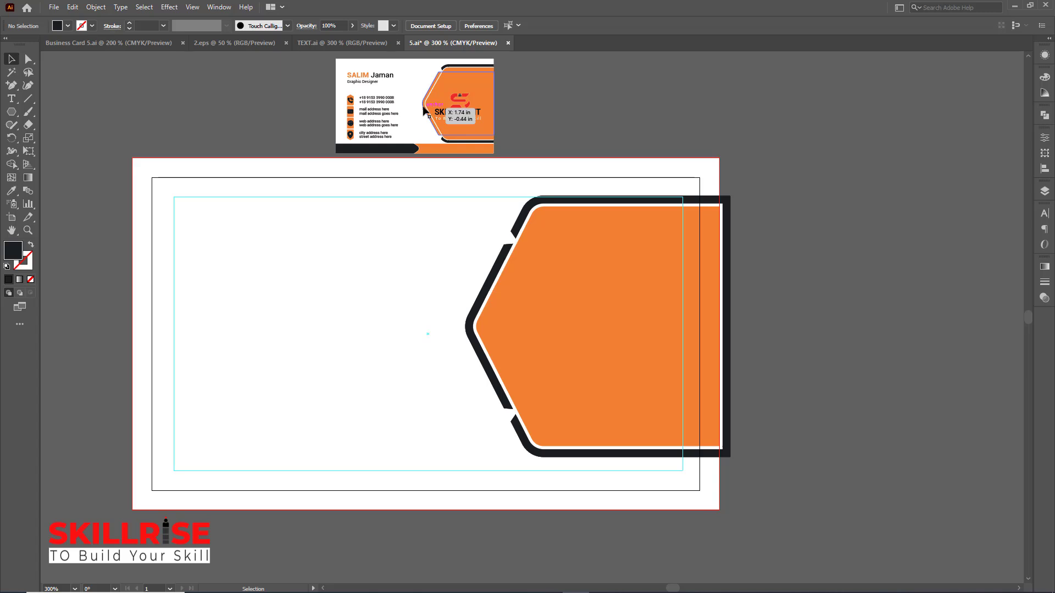
# Remove the orange panel and the white shape behind it, leaving only the notched dark shapes on the artboard.
pyautogui.click(593, 298)
pyautogui.press('a')
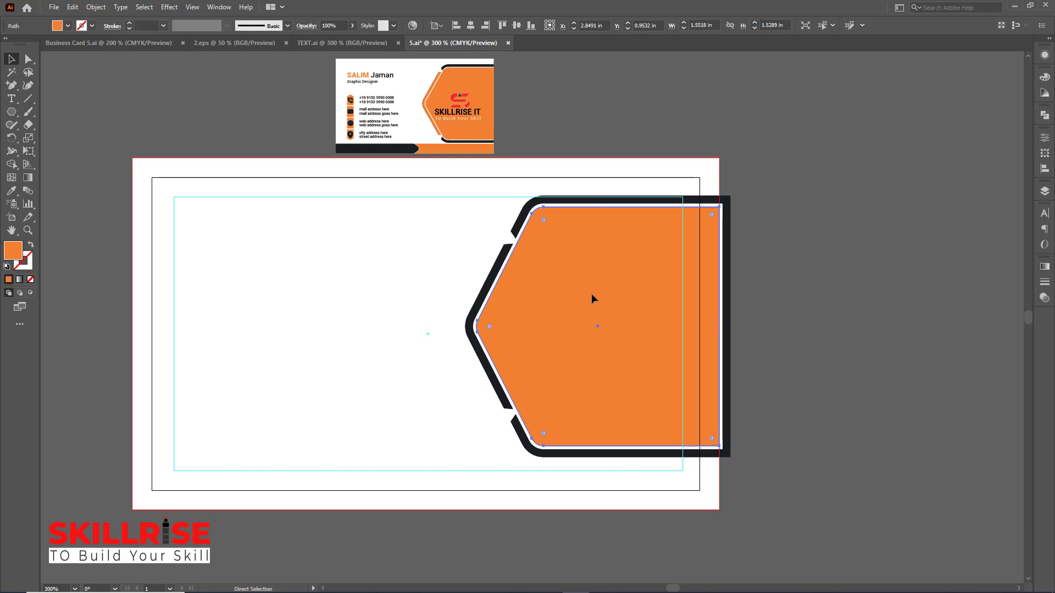
pyautogui.press('Delete')
pyautogui.press('v')
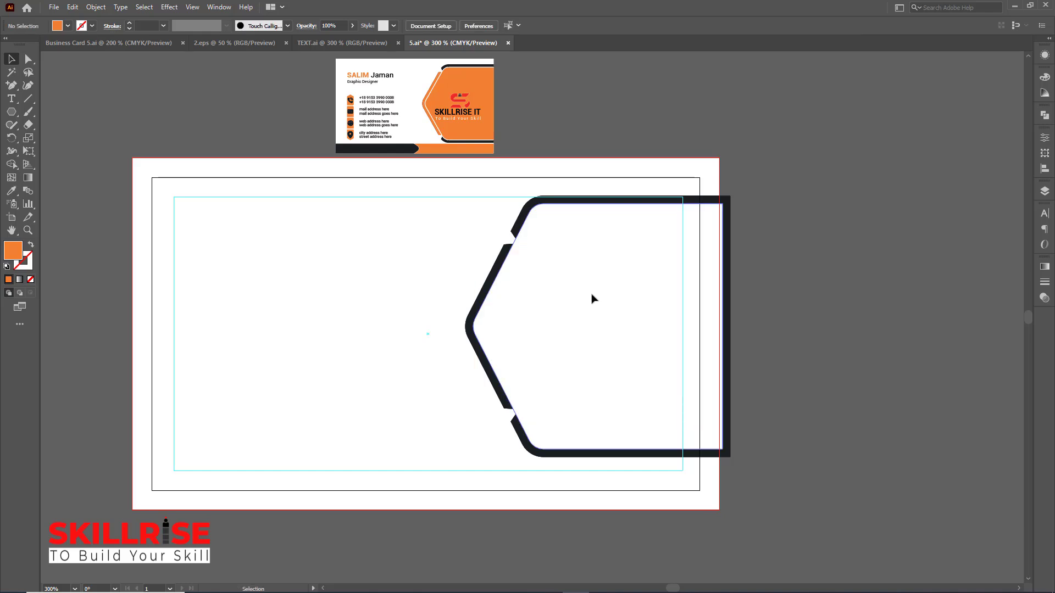
pyautogui.click(592, 298)
pyautogui.press('a')
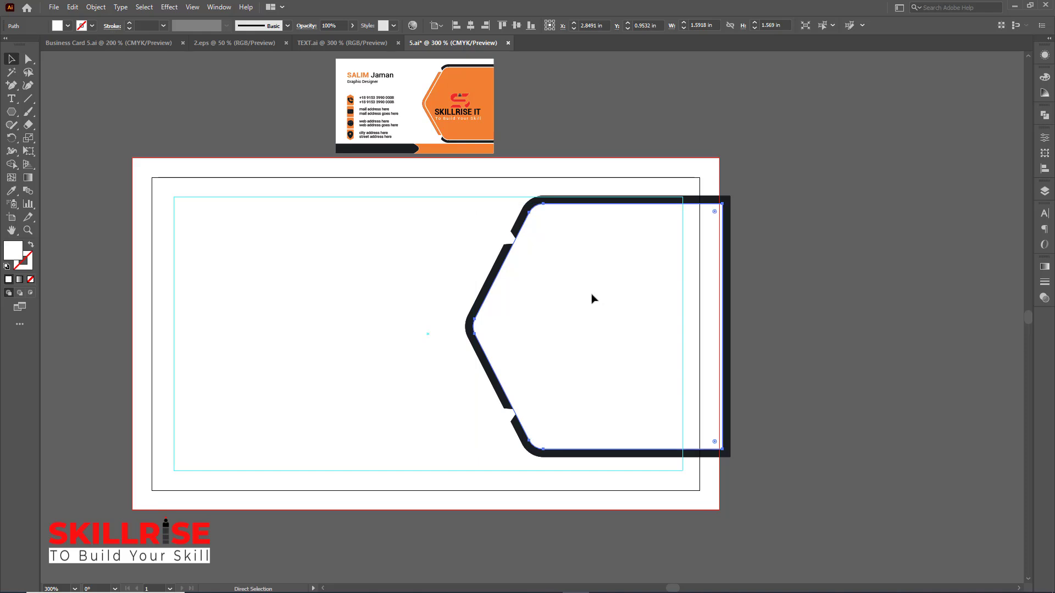
pyautogui.press('Delete')
pyautogui.press('v')
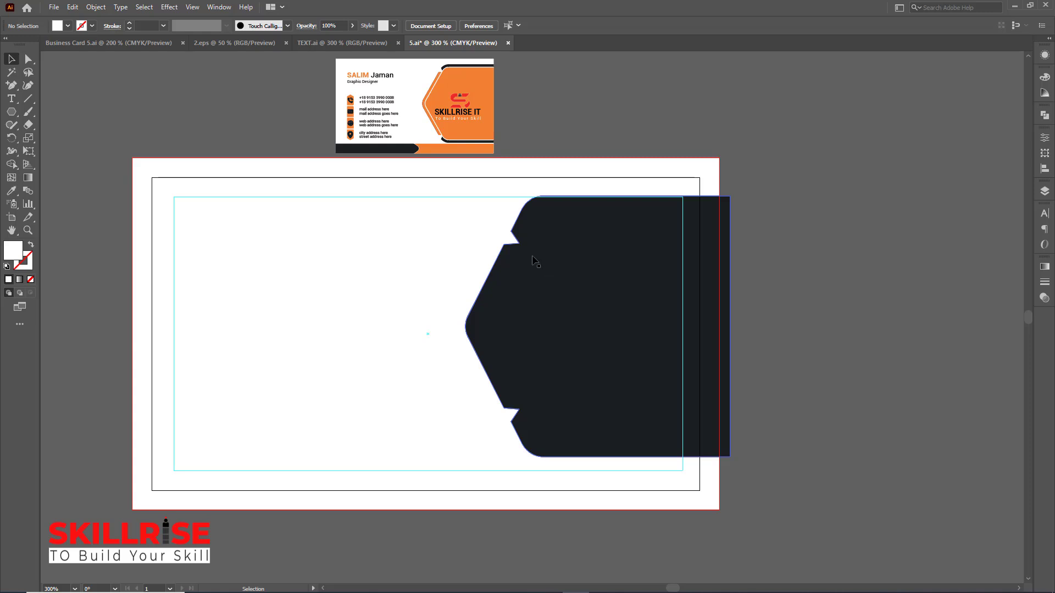
pyautogui.click(560, 234)
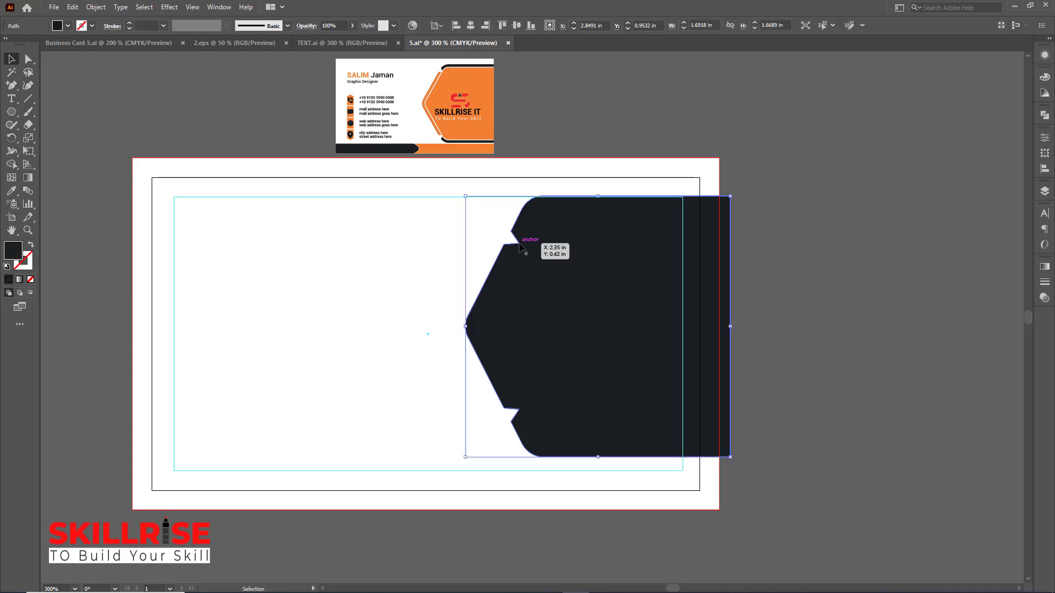
pyautogui.moveTo(616, 237); pyautogui.dragTo(465, 312)
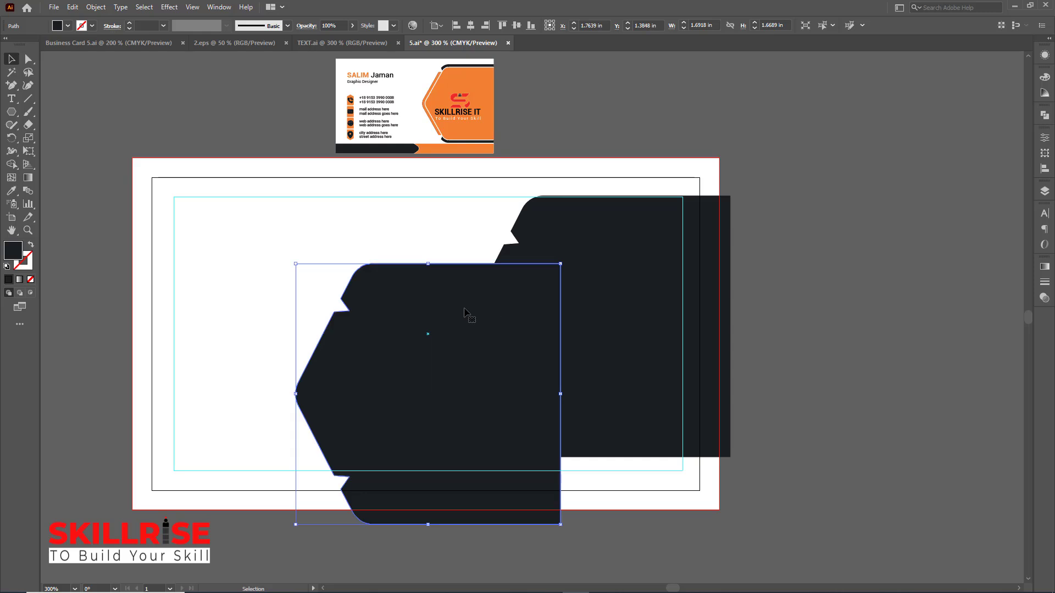
pyautogui.press('a')
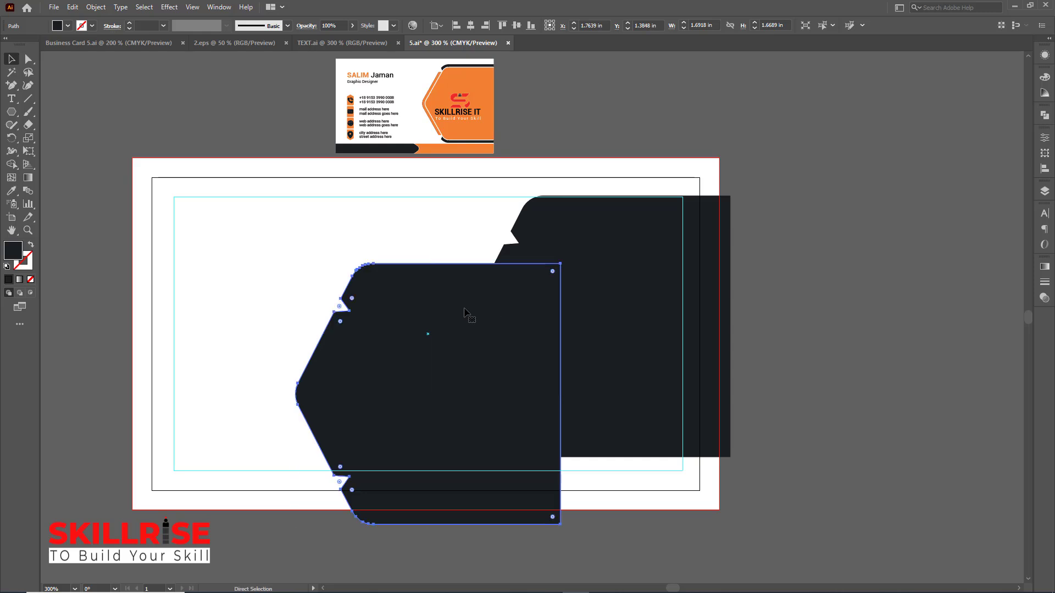
pyautogui.hotkey('ctrl', 'z')
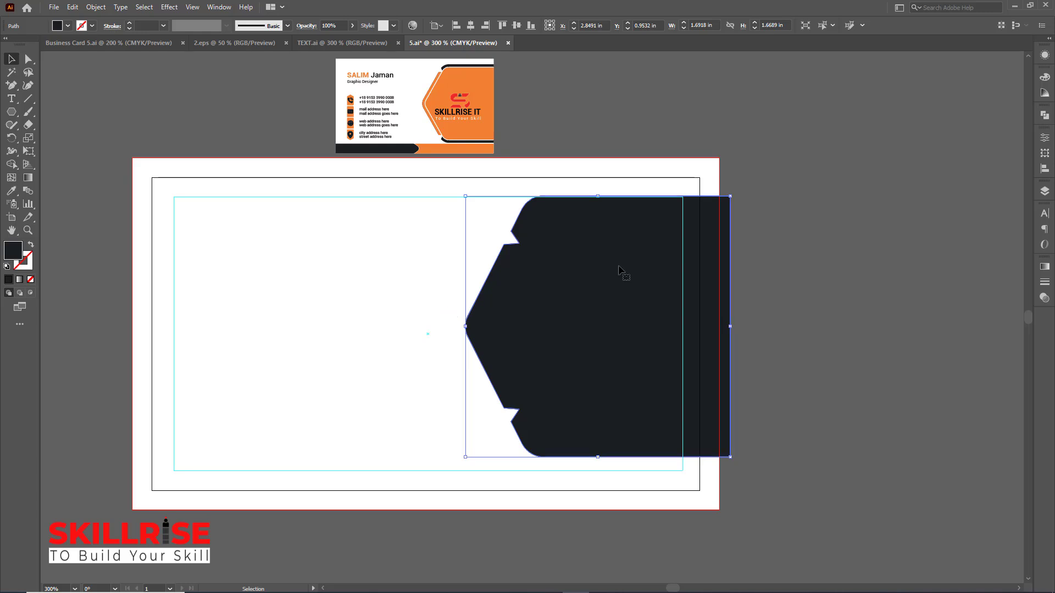
# Fill the front notched shape with the orange sampled from the reference card's side panel.
pyautogui.click(12, 194)
pyautogui.click(489, 80)
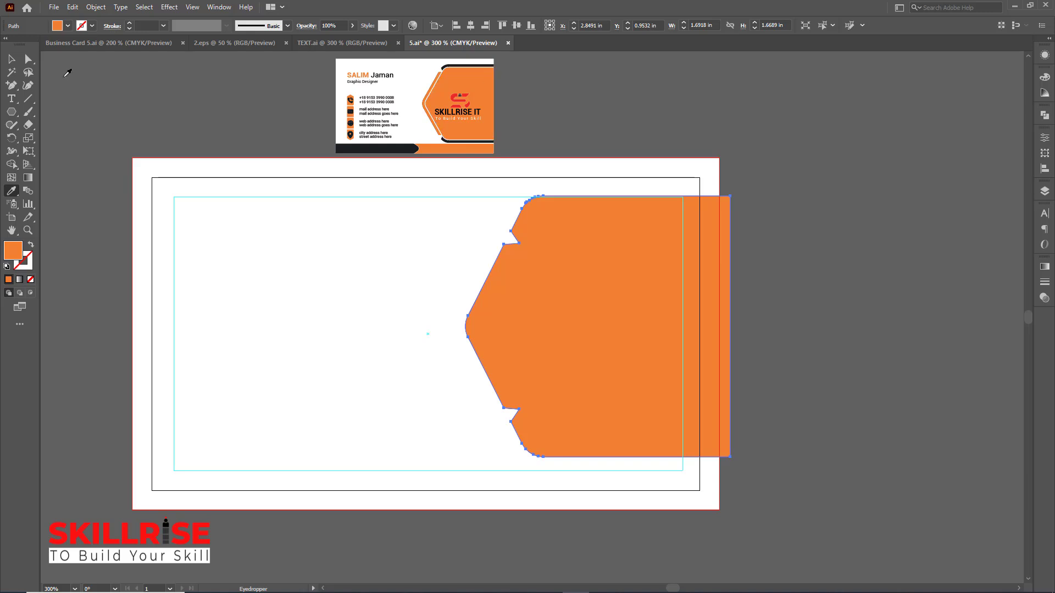
pyautogui.click(11, 58)
pyautogui.click(833, 224)
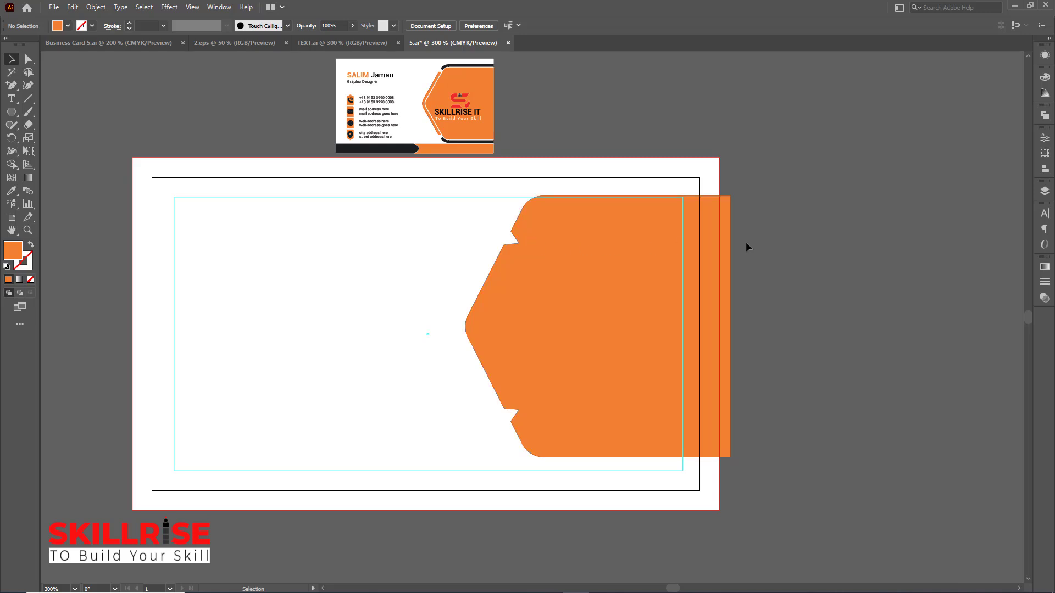
# Cut the orange notched shape out of the artwork, leaving the dark one beneath it.
pyautogui.click(611, 285)
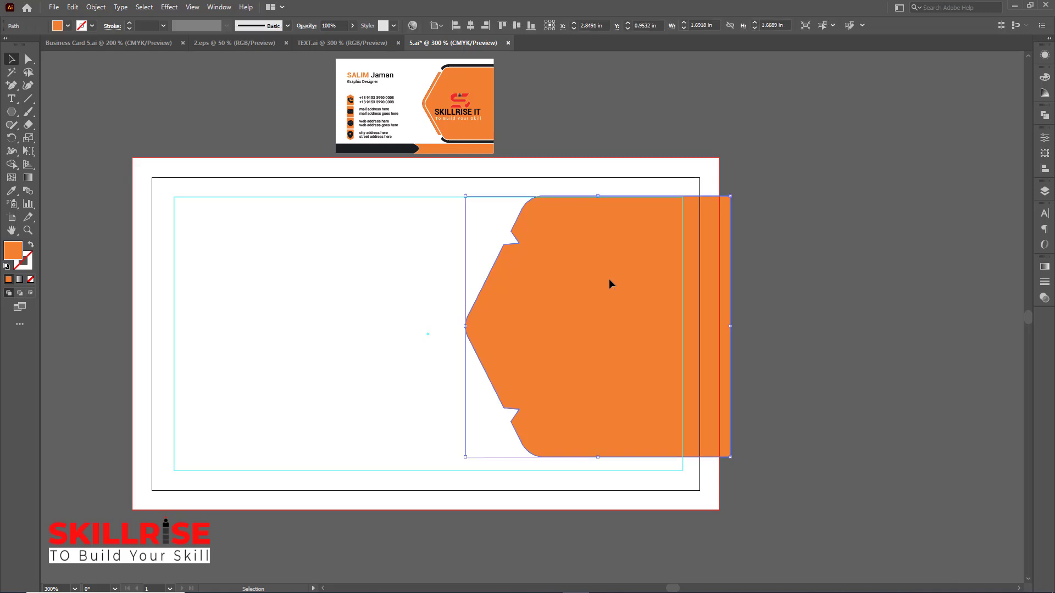
pyautogui.press('a')
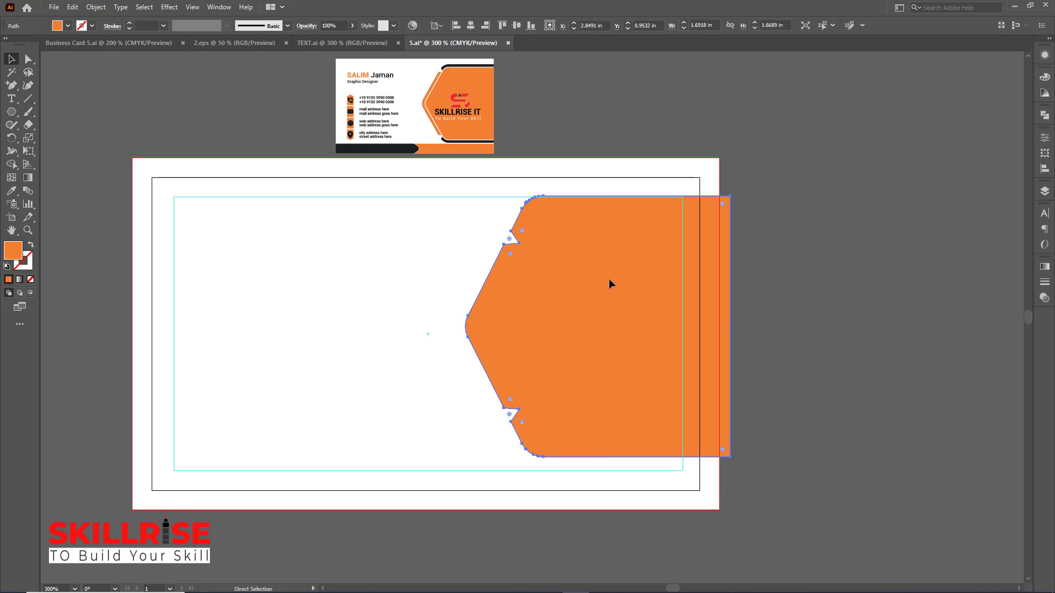
pyautogui.hotkey('ctrl', 'x')
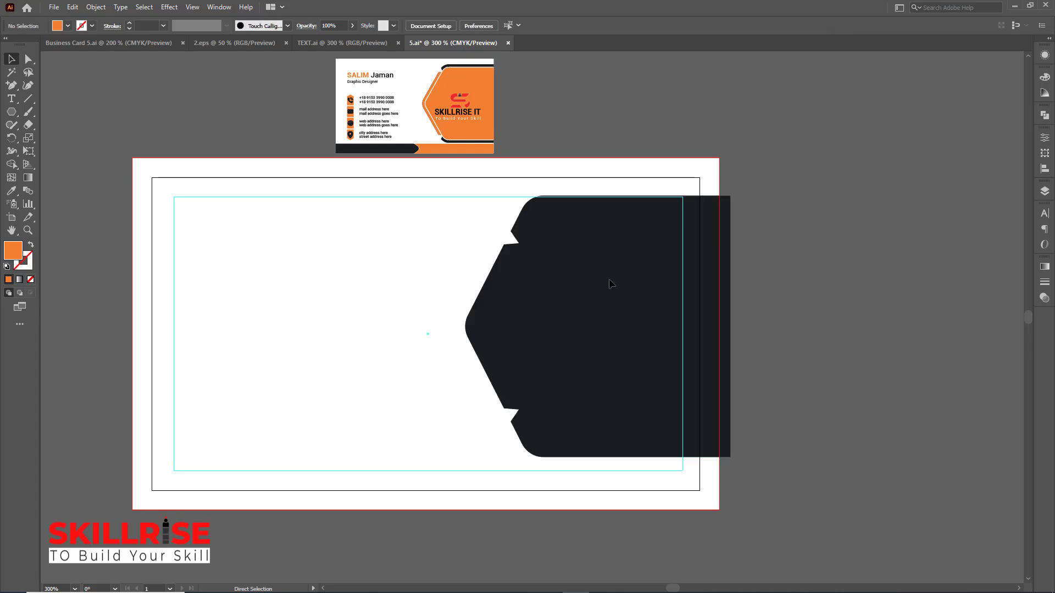
# Draw a rectangle about 1.86 x 1.06 in across the dark shape between its notches and fill it with the reference logo's red.
pyautogui.click(611, 284)
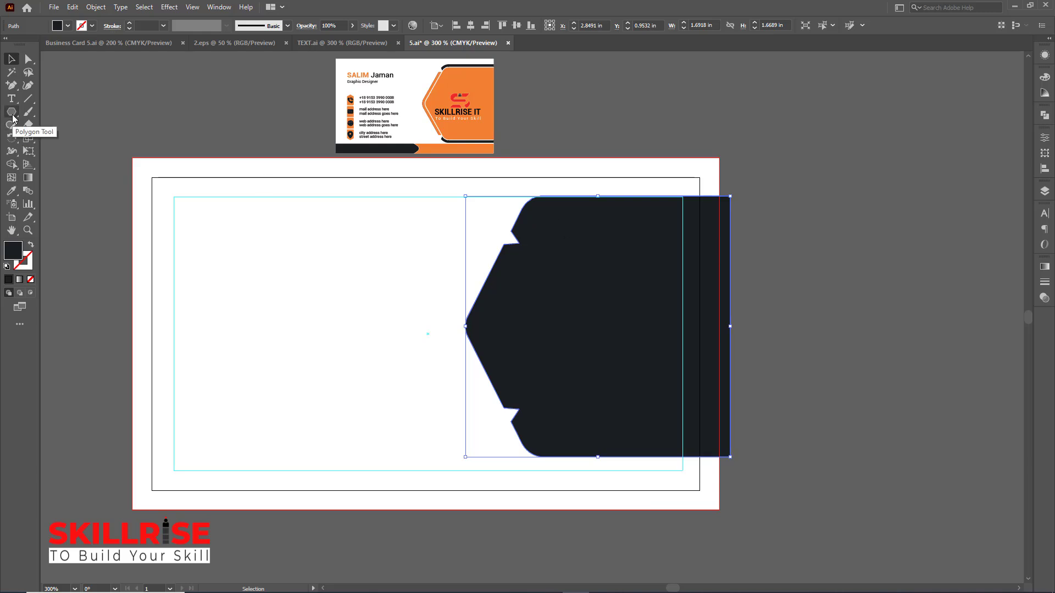
pyautogui.moveTo(11, 112); pyautogui.dragTo(63, 112)
pyautogui.moveTo(460, 244); pyautogui.dragTo(752, 409)
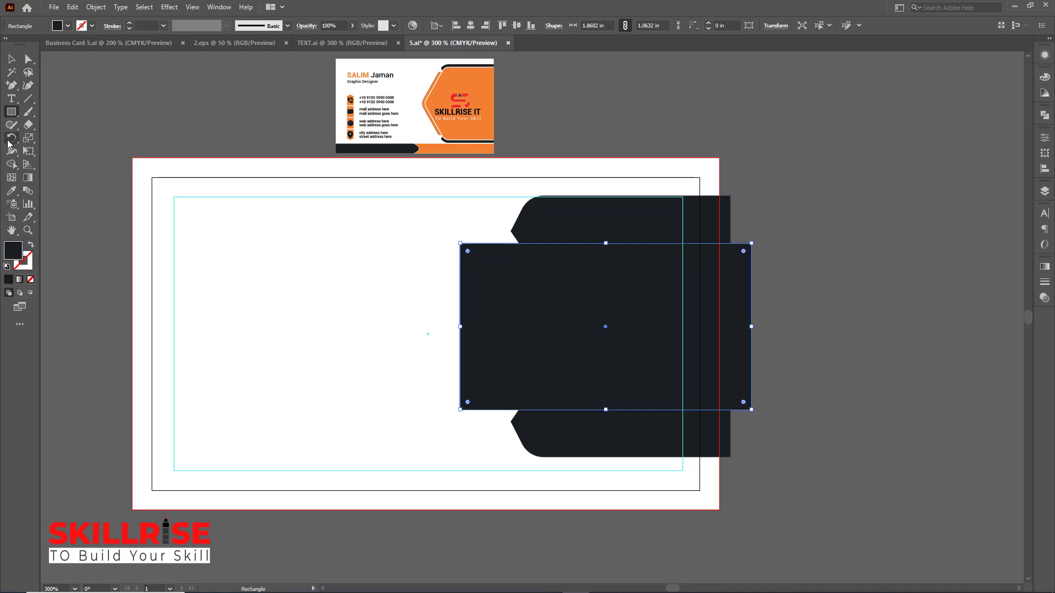
pyautogui.click(12, 191)
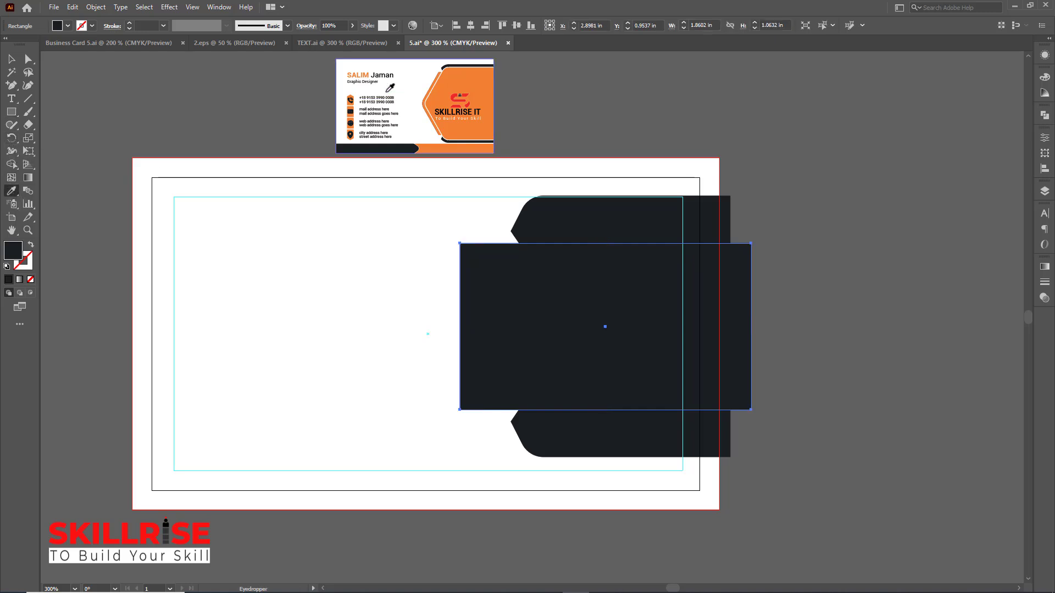
pyautogui.click(457, 93)
pyautogui.press('v')
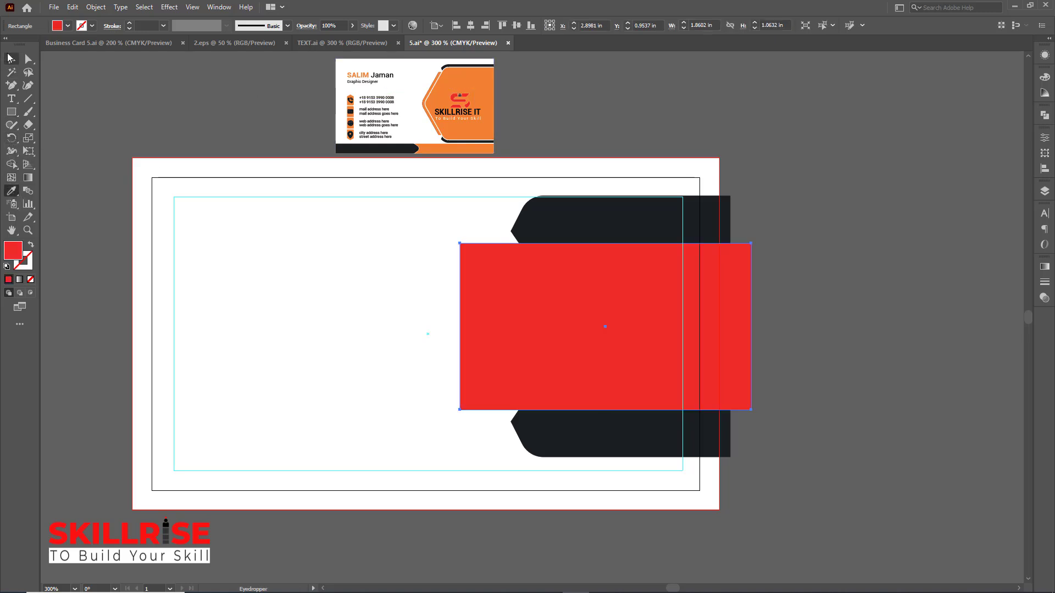
pyautogui.click(819, 225)
# Adjust the red rectangle's upper edge so it lines up with the inner corner of the dark shape's upper notch.
pyautogui.hotkey('ctrl', '+')
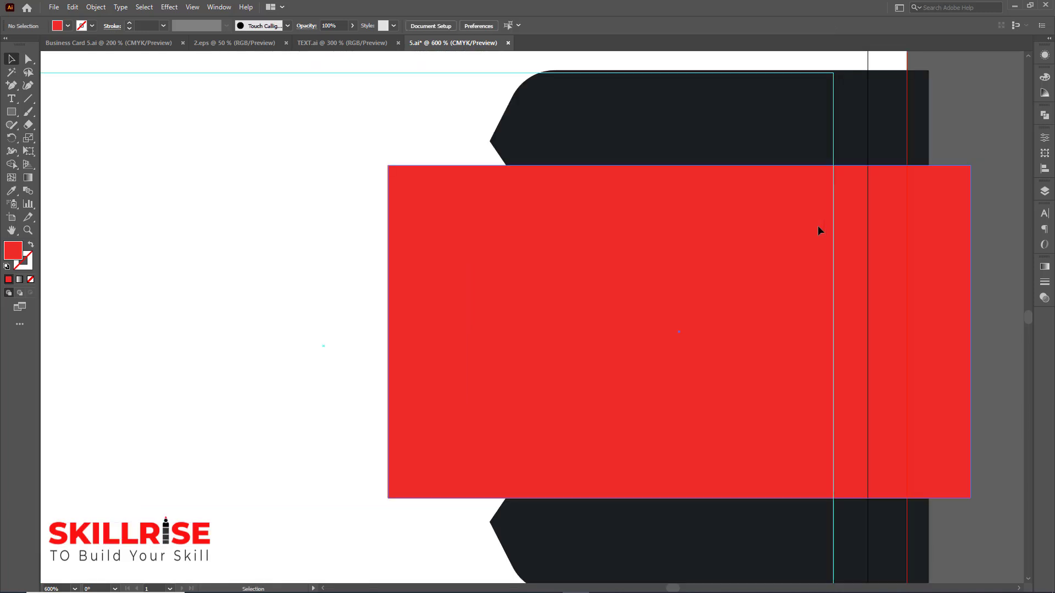
pyautogui.click(687, 177)
pyautogui.moveTo(680, 165)
pyautogui.mouseDown()
pyautogui.moveTo(681, 180)
pyautogui.moveTo(681, 166)
pyautogui.mouseUp()
pyautogui.hotkey('ctrl', '+')
pyautogui.hotkey('ctrl', '+')
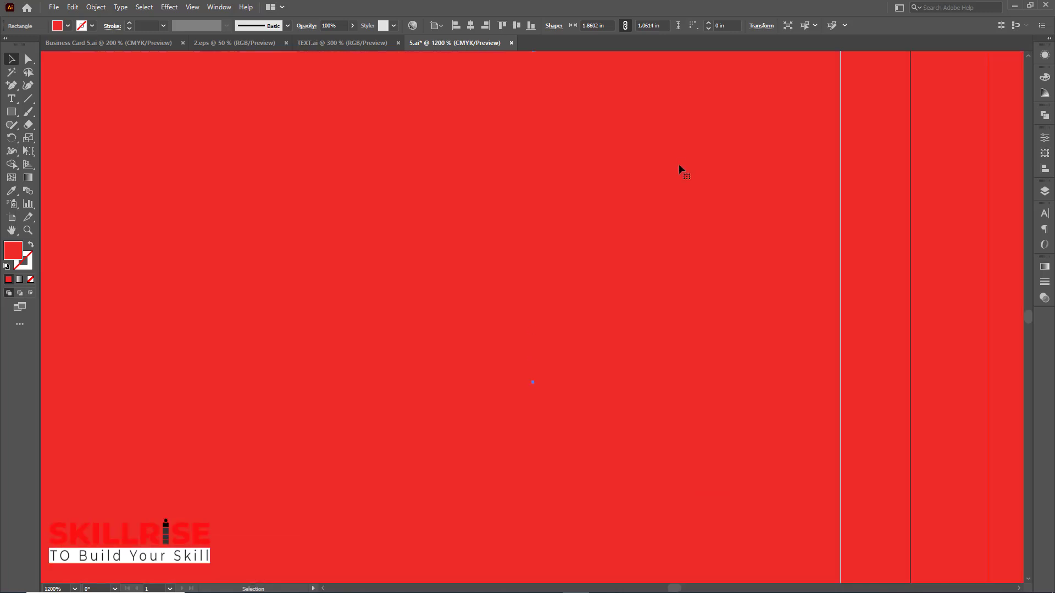
pyautogui.scroll(3, 679, 163)
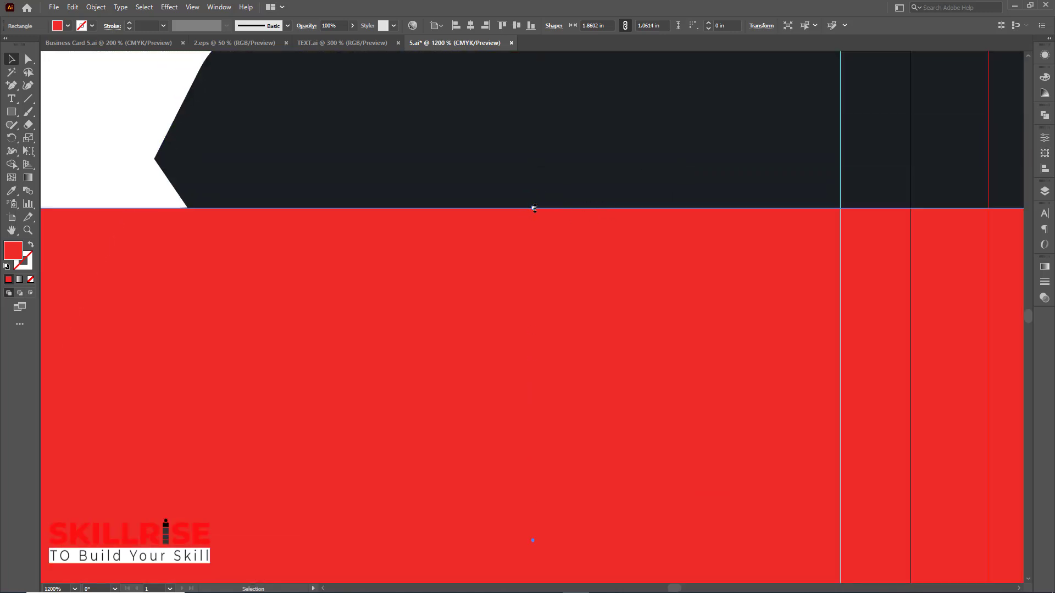
pyautogui.moveTo(534, 209); pyautogui.dragTo(533, 208)
# Adjust the red rectangle's lower edge to meet the lower notch corner, making the rectangle about 1.06 in high.
pyautogui.scroll(-8, 608, 388)
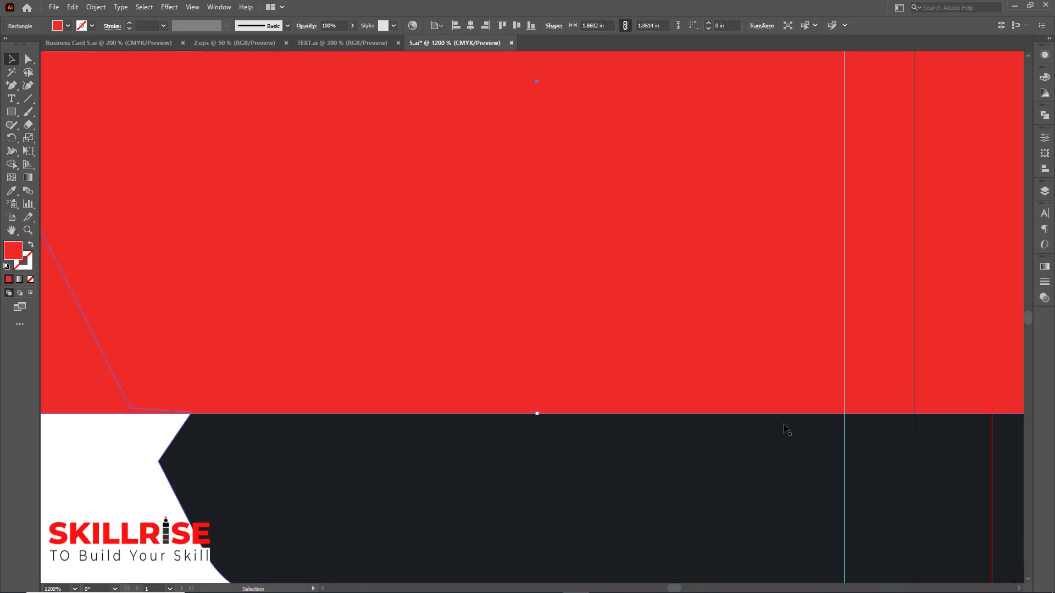
pyautogui.moveTo(536, 413)
pyautogui.mouseDown()
pyautogui.moveTo(537, 397)
pyautogui.moveTo(541, 411)
pyautogui.mouseUp()
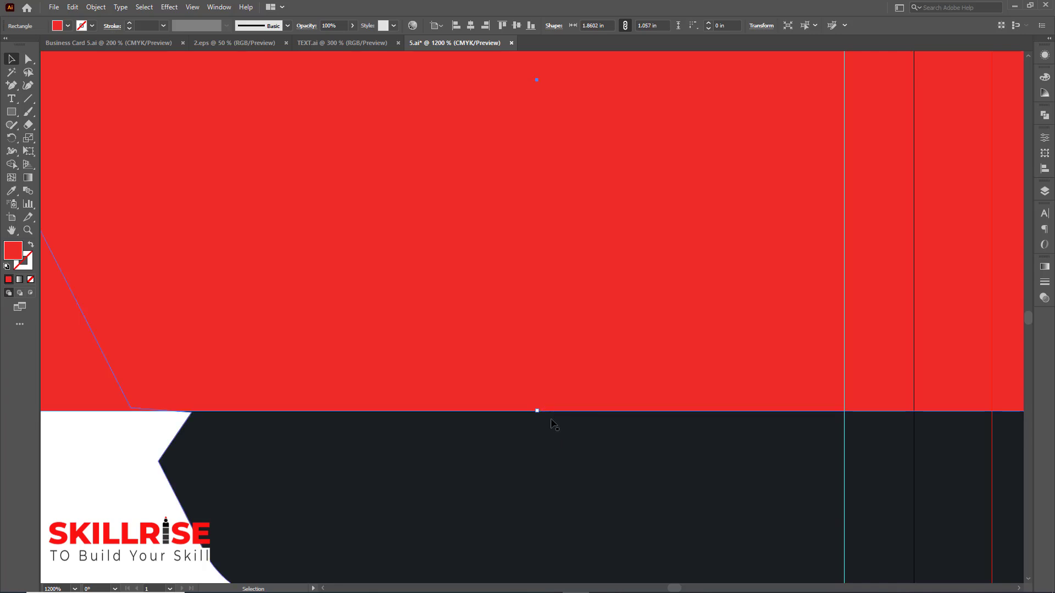
pyautogui.hotkey('ctrl', '-')
pyautogui.hotkey('ctrl', '-')
pyautogui.hotkey('ctrl', '=')
pyautogui.hotkey('ctrl', '=')
pyautogui.hotkey('ctrl', '=')
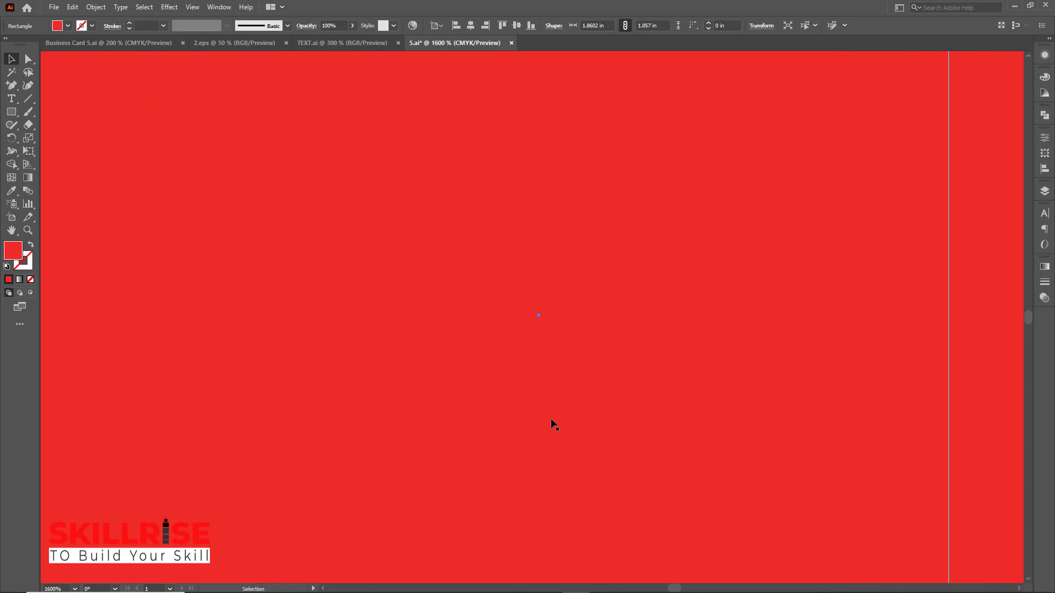
pyautogui.scroll(-3, 577, 308)
pyautogui.scroll(-1, 660, 373)
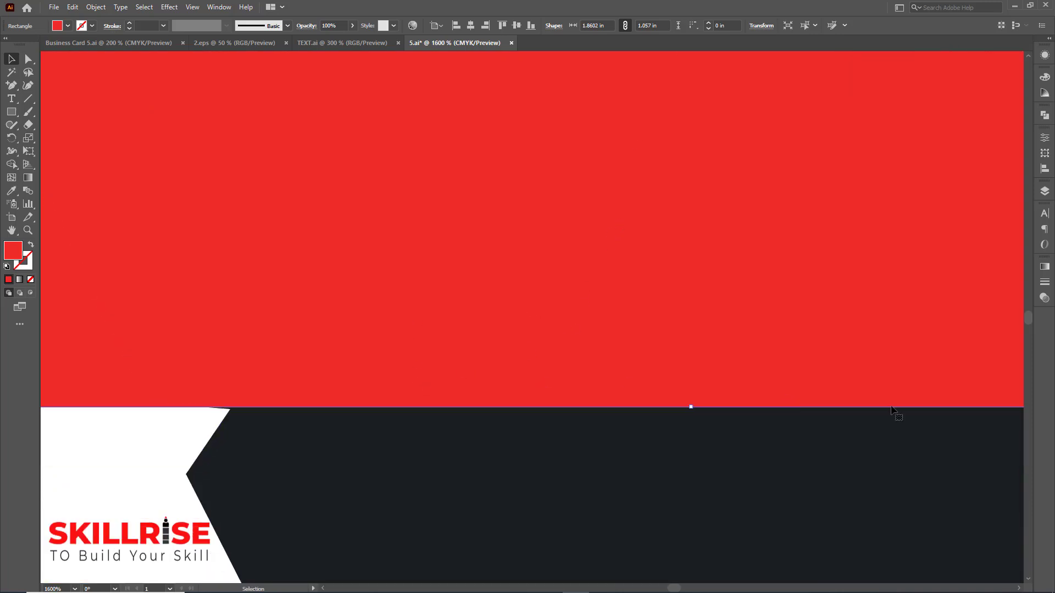
pyautogui.moveTo(692, 409); pyautogui.dragTo(695, 410)
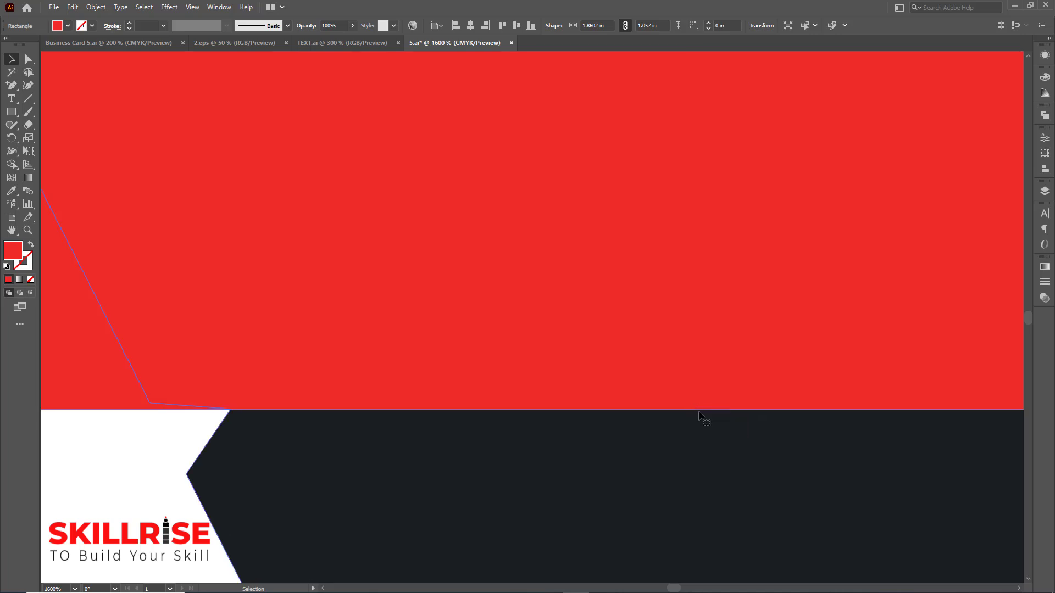
# Select the red rectangle and dark shape, and remove the dark areas above and below the rectangle with the Shape Builder.
pyautogui.hotkey('ctrl', '-')
pyautogui.hotkey('ctrl', '-')
pyautogui.hotkey('ctrl', '-')
pyautogui.press('v')
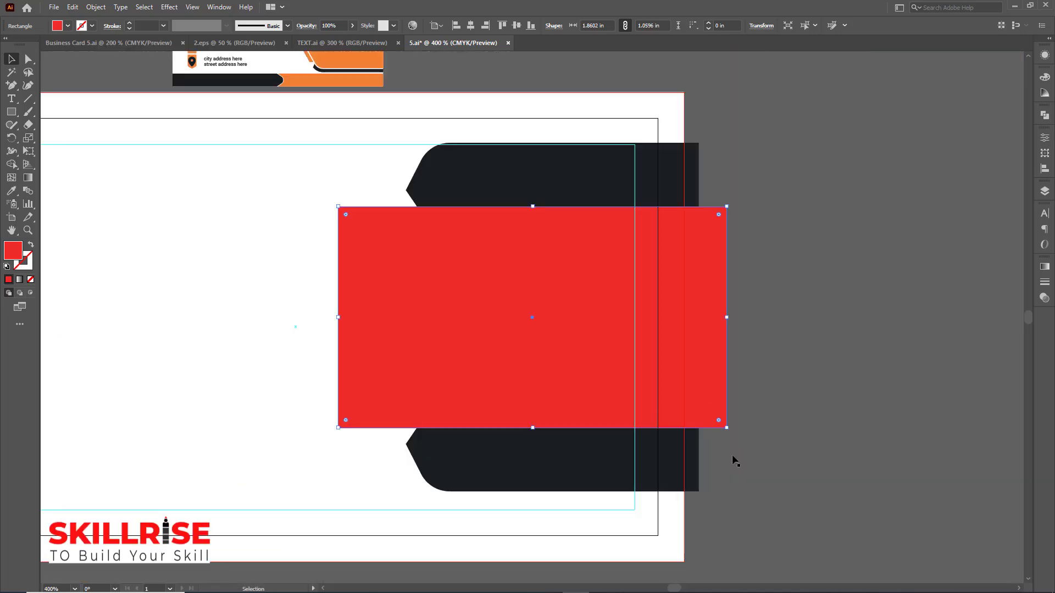
pyautogui.moveTo(376, 163); pyautogui.dragTo(458, 239)
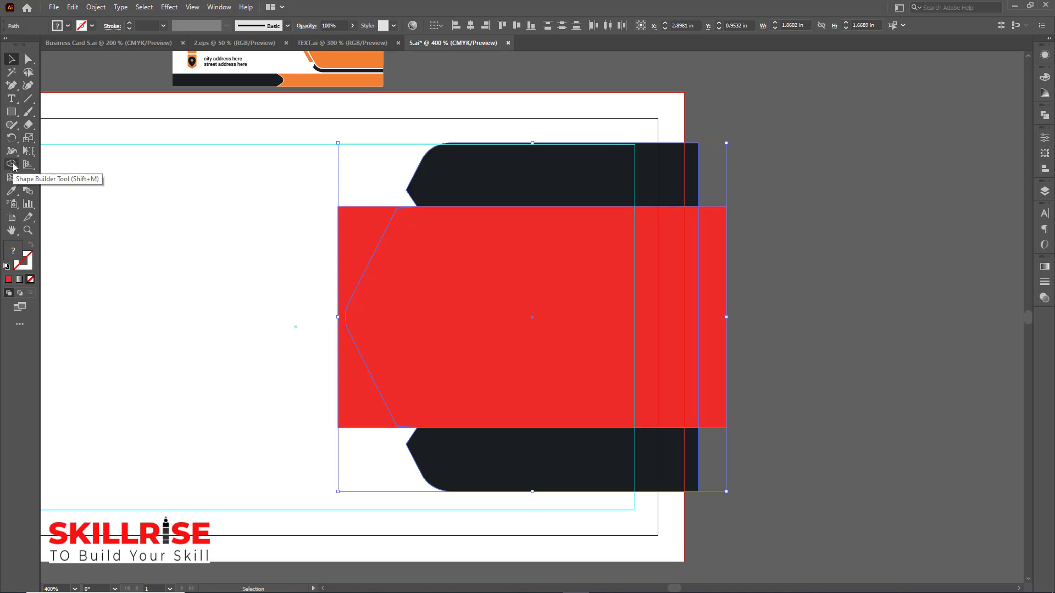
pyautogui.moveTo(14, 167); pyautogui.dragTo(81, 167)
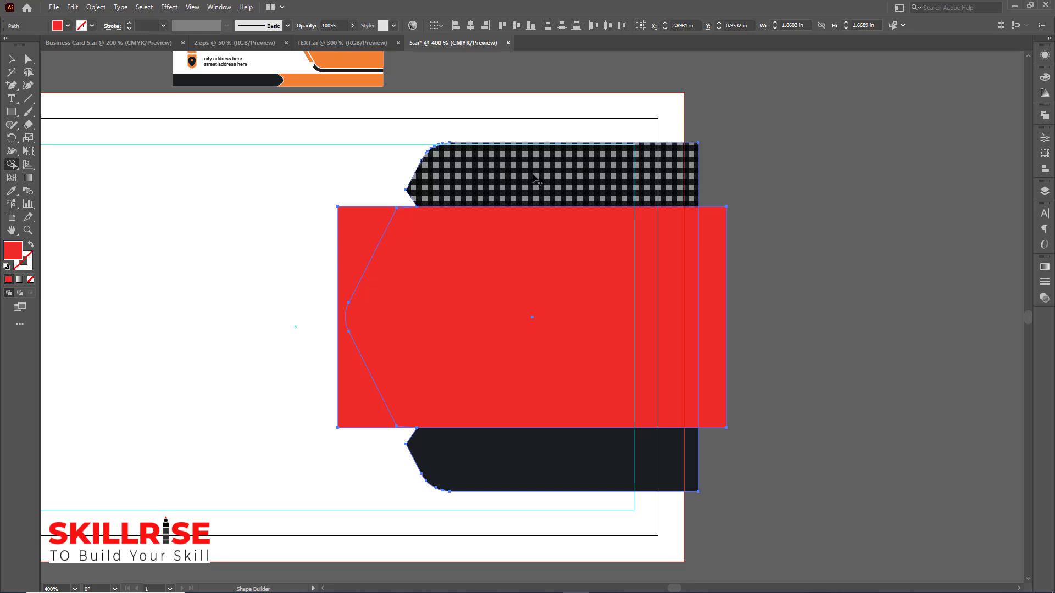
pyautogui.keyDown('alt'); pyautogui.click(533, 177); pyautogui.keyUp('alt')
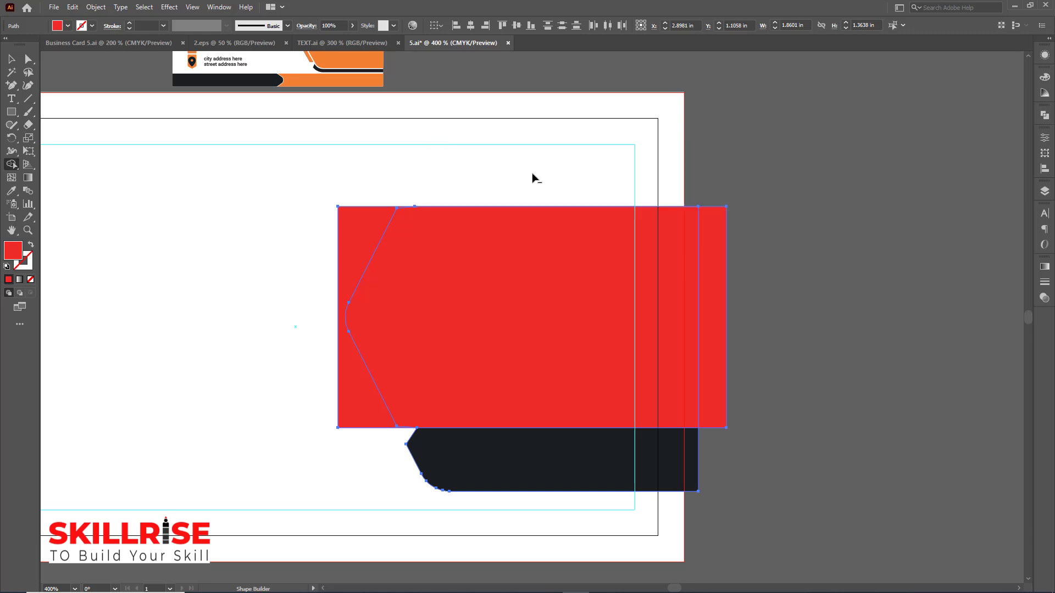
pyautogui.keyDown('alt'); pyautogui.click(484, 468); pyautogui.keyUp('alt')
# Delete the red rectangle, keeping the trimmed dark middle piece beneath it.
pyautogui.click(11, 59)
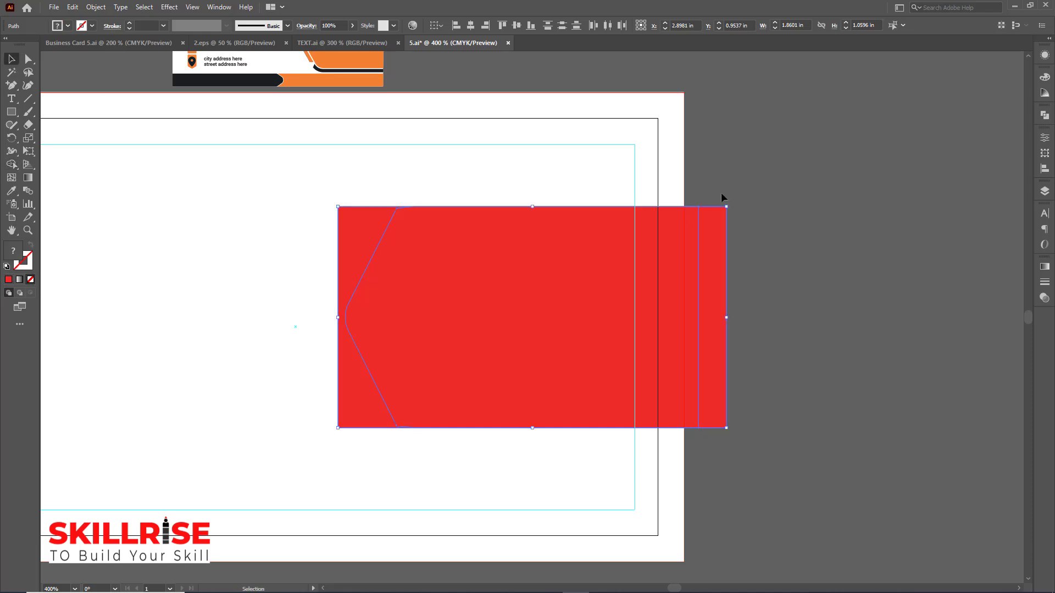
pyautogui.click(721, 198)
pyautogui.click(508, 250)
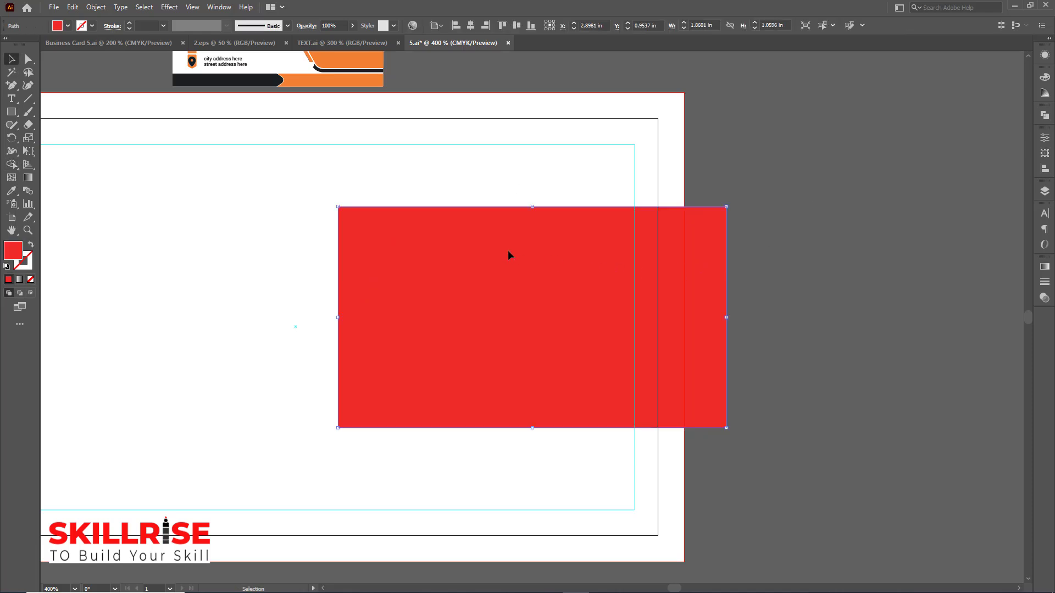
pyautogui.press('Delete')
pyautogui.scroll(3, 886, 355)
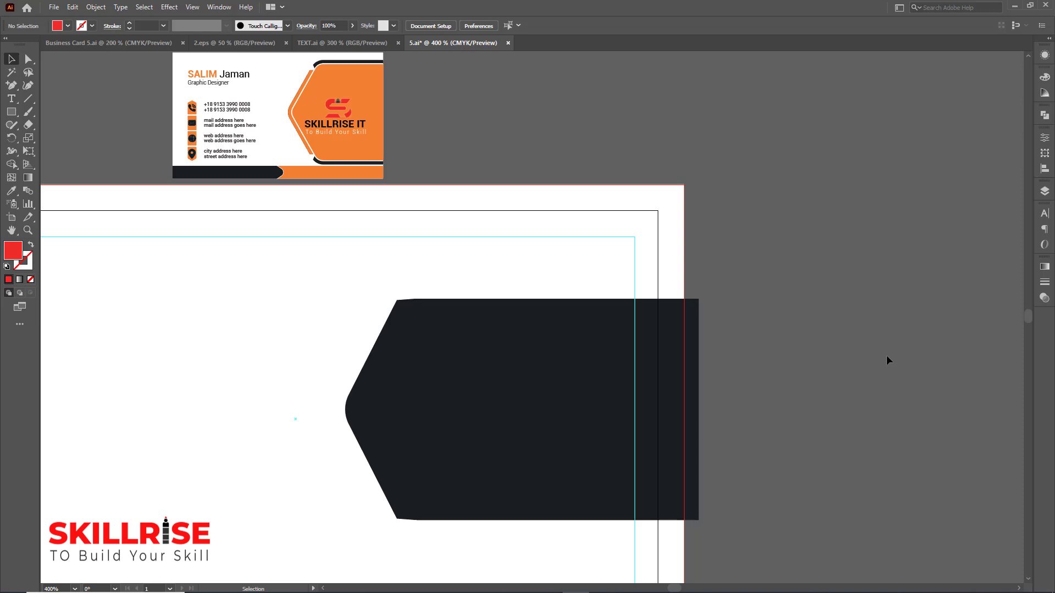
# Restore the orange panel, its white outline shape and the orange notched shape in their original positions, and clear the selection.
pyautogui.press('a')
pyautogui.hotkey('ctrl', 'f')
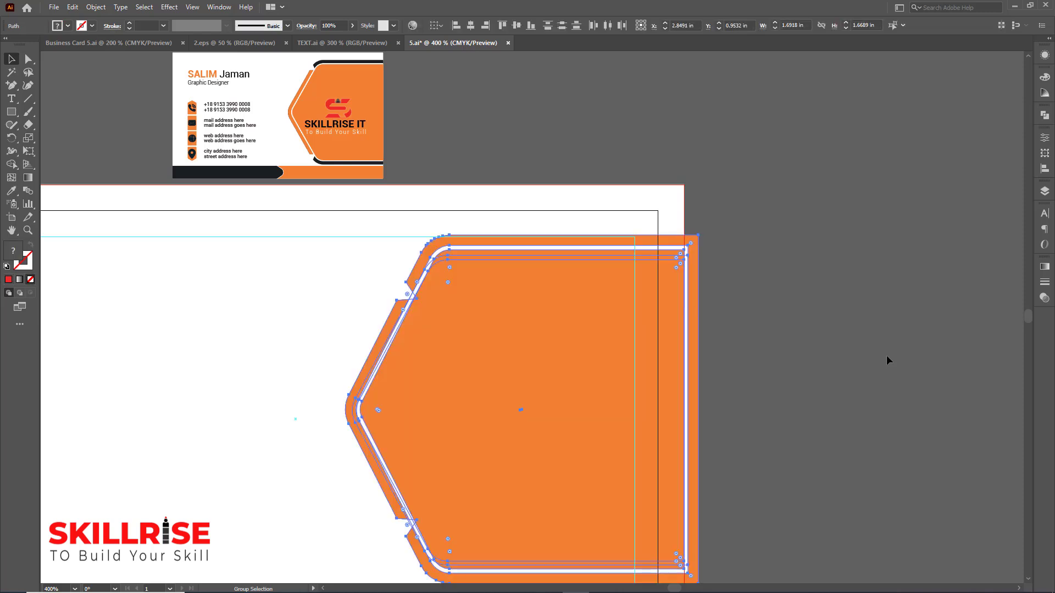
pyautogui.press('v')
pyautogui.hotkey('ctrl', 'shift', 'a')
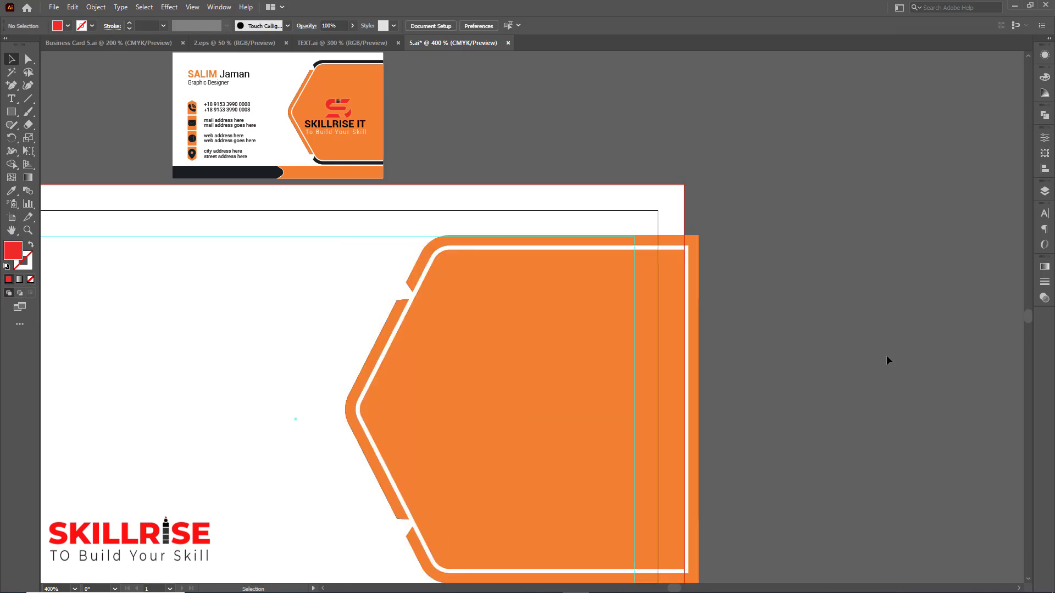
# Expand Layer 1 and move the dark middle path directly above the orange notched path in the stacking order.
pyautogui.scroll(-1, 887, 359)
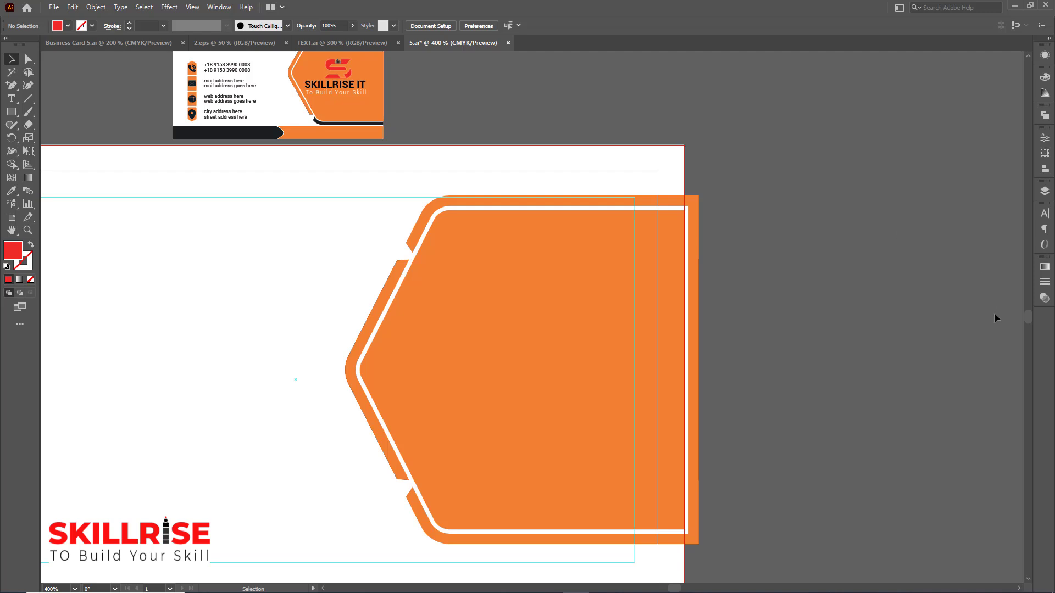
pyautogui.click(1045, 192)
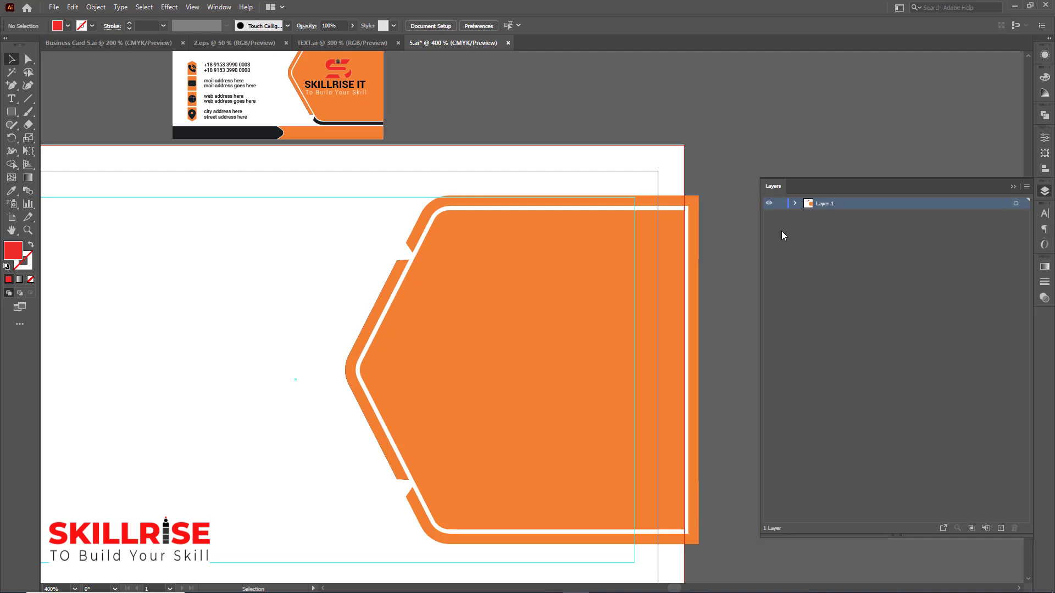
pyautogui.click(796, 203)
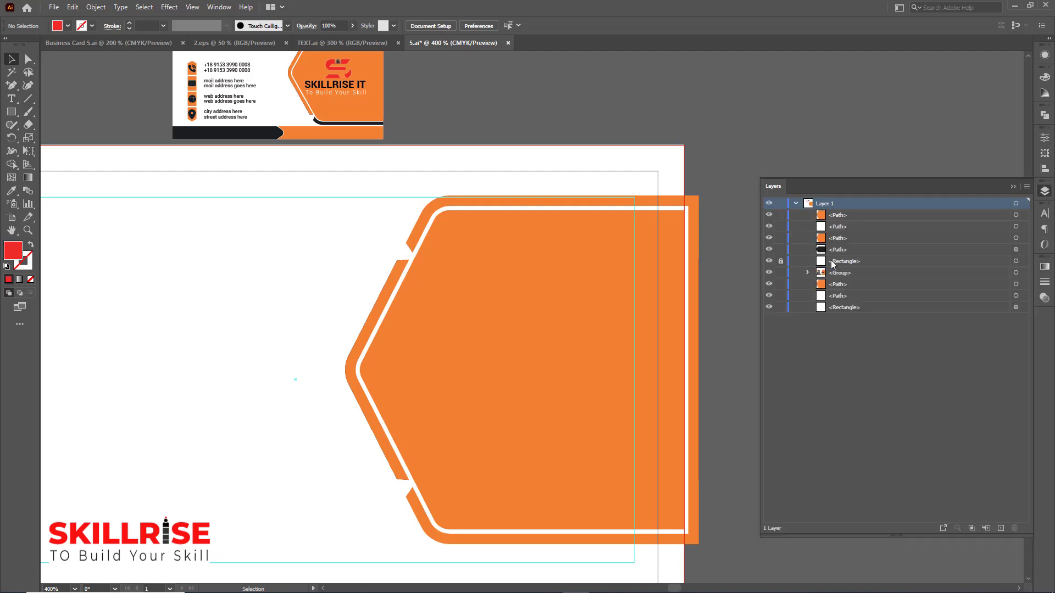
pyautogui.click(840, 249)
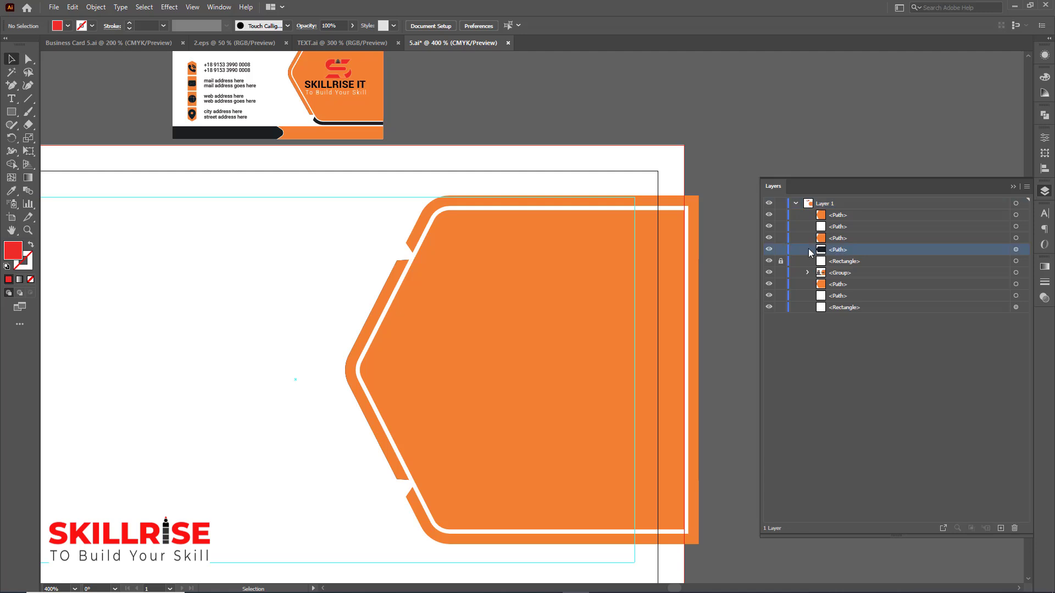
pyautogui.moveTo(842, 252); pyautogui.dragTo(840, 236)
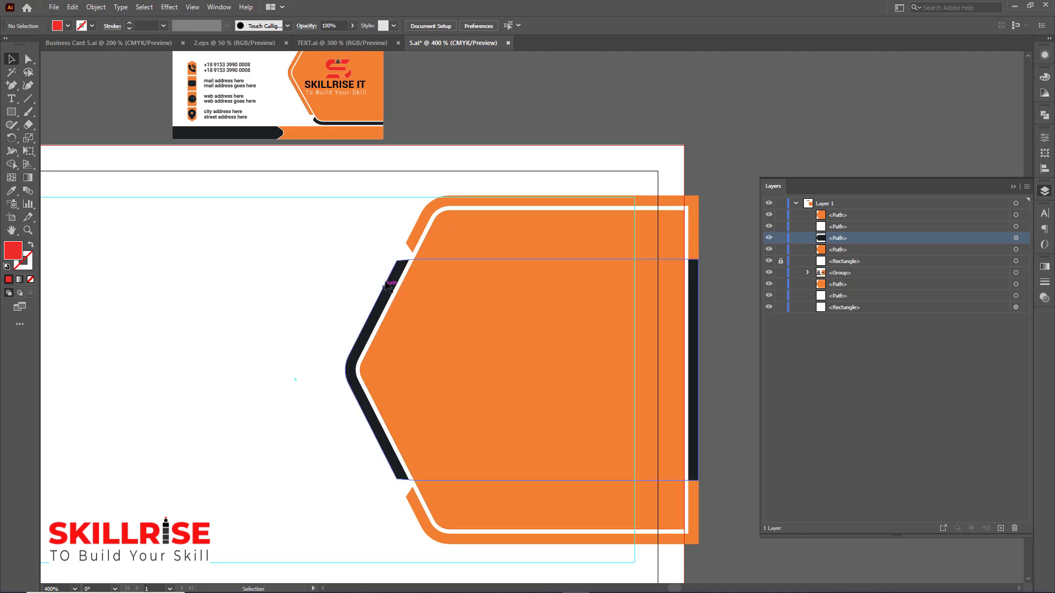
# Fill the dark middle piece with the orange sampled from the large panel.
pyautogui.scroll(2, 362, 316)
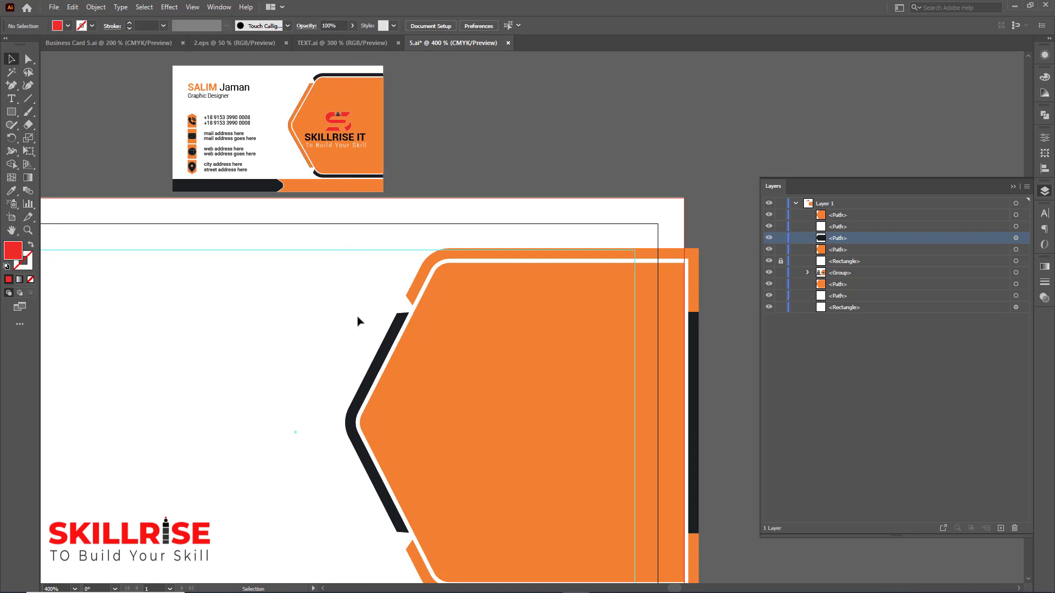
pyautogui.click(394, 333)
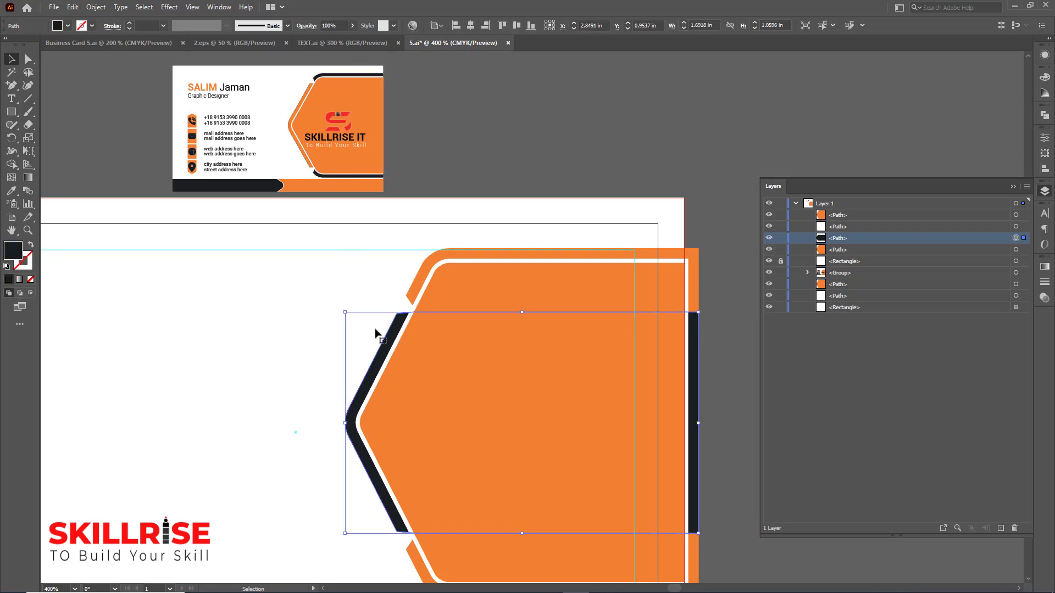
pyautogui.click(11, 191)
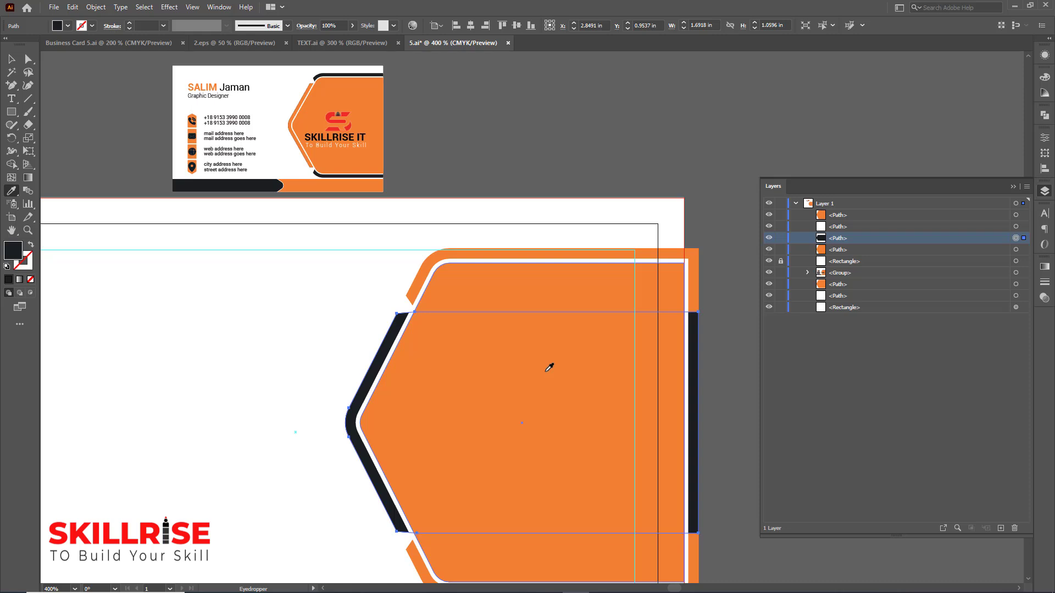
pyautogui.click(549, 368)
pyautogui.press('v')
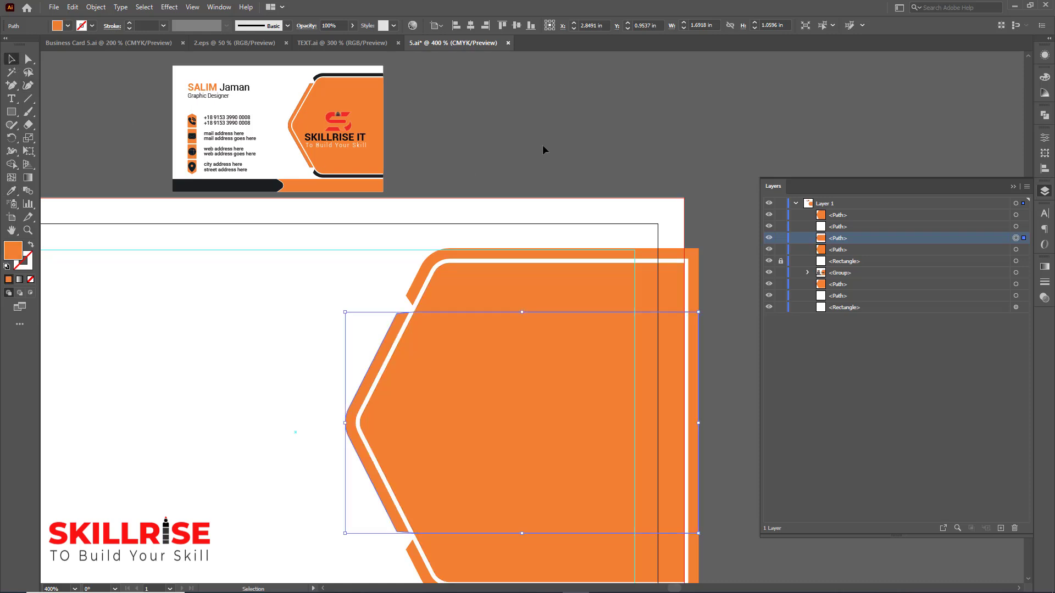
# Fill the notched border shape with the dark colour sampled from the reference card's bottom bar, and collapse the layer list.
pyautogui.click(435, 255)
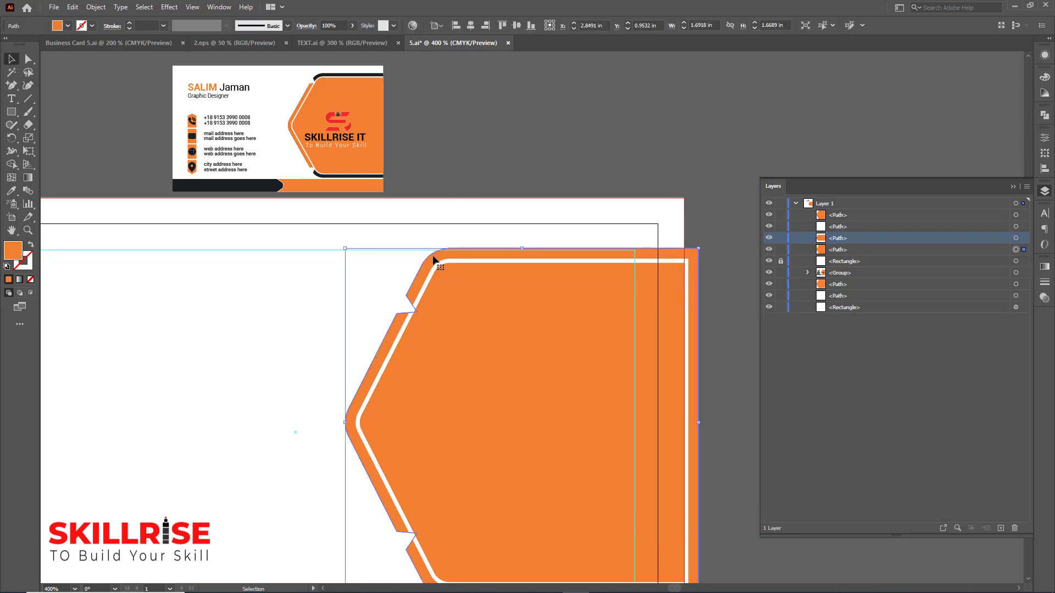
pyautogui.click(10, 191)
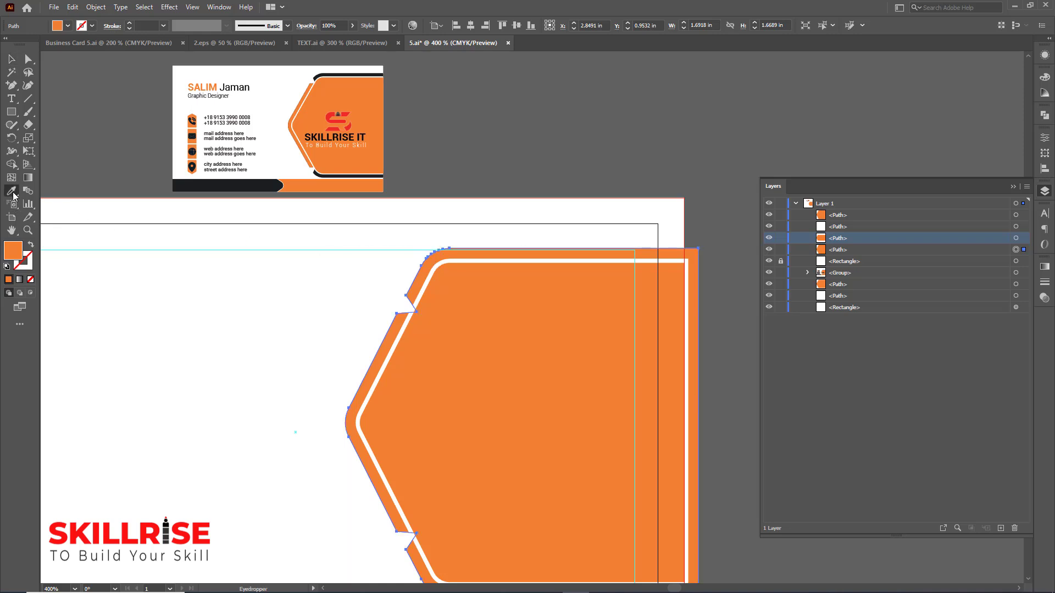
pyautogui.click(241, 182)
pyautogui.press('v')
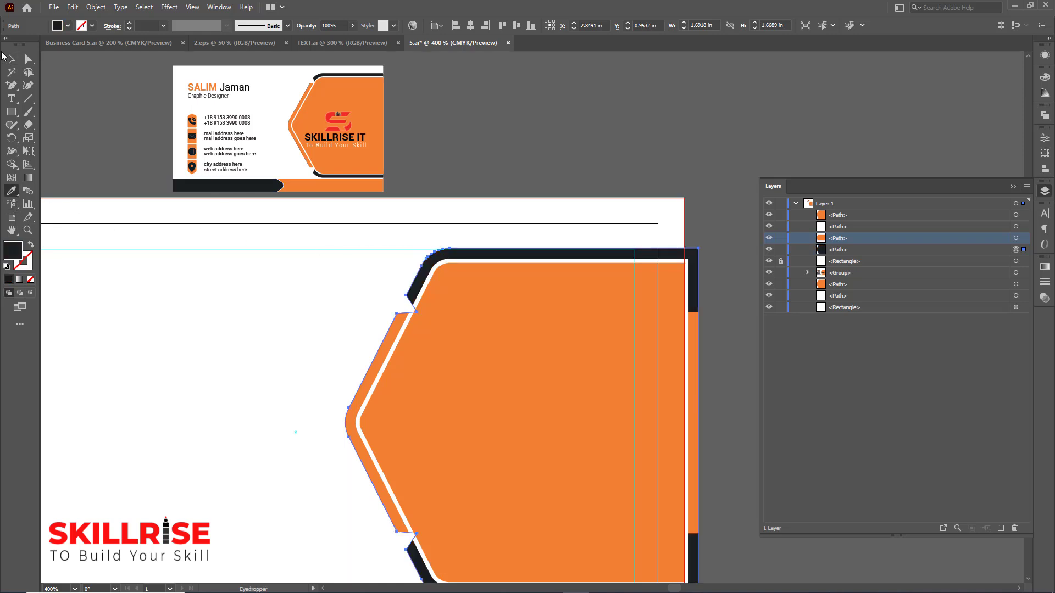
pyautogui.hotkey('ctrl', 'shift', 'a')
pyautogui.scroll(-3, 725, 275)
pyautogui.click(1013, 187)
pyautogui.scroll(2, 920, 246)
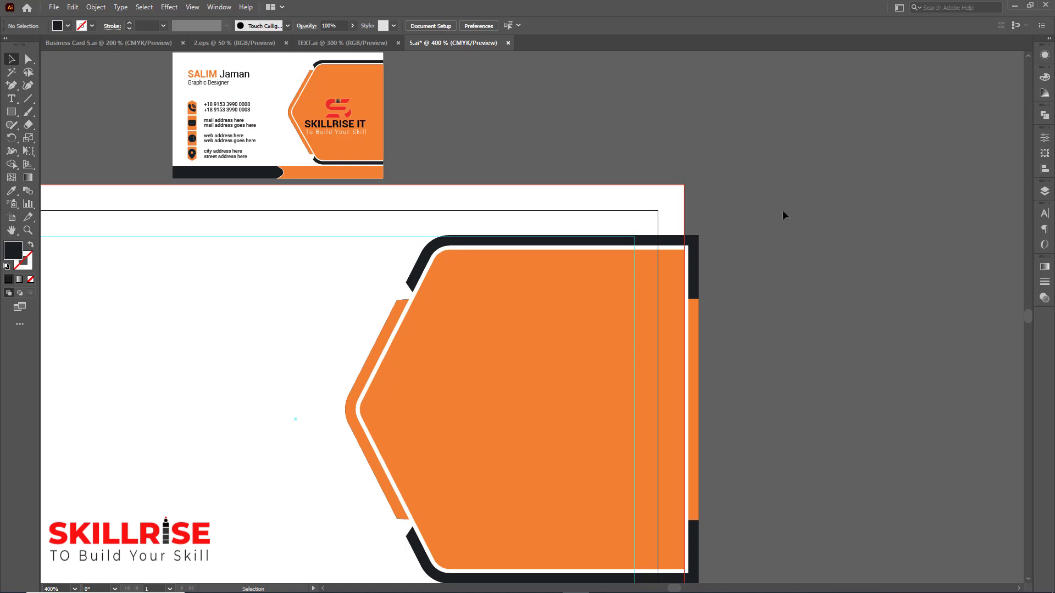
# Unlock all objects and select the white card background together with all the panel shapes.
pyautogui.scroll(-1, 886, 166)
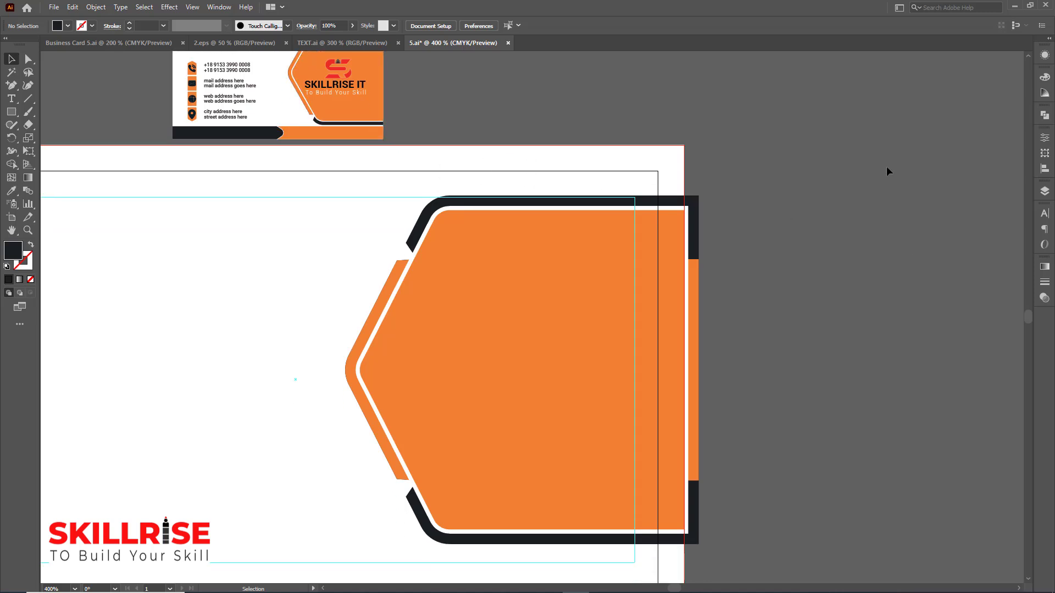
pyautogui.hotkey('ctrl', '-')
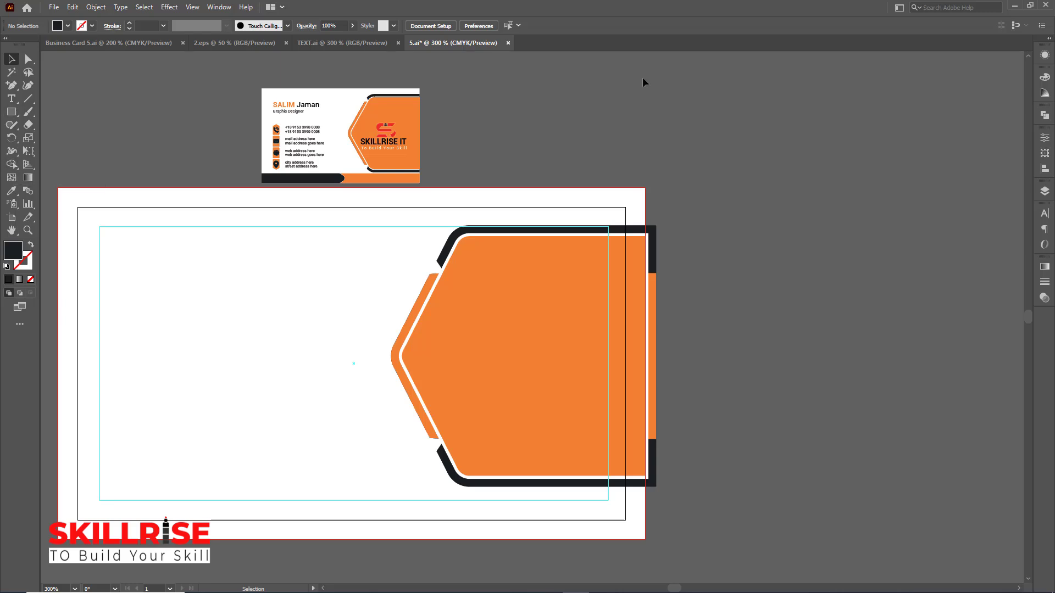
pyautogui.moveTo(484, 142); pyautogui.dragTo(625, 114)
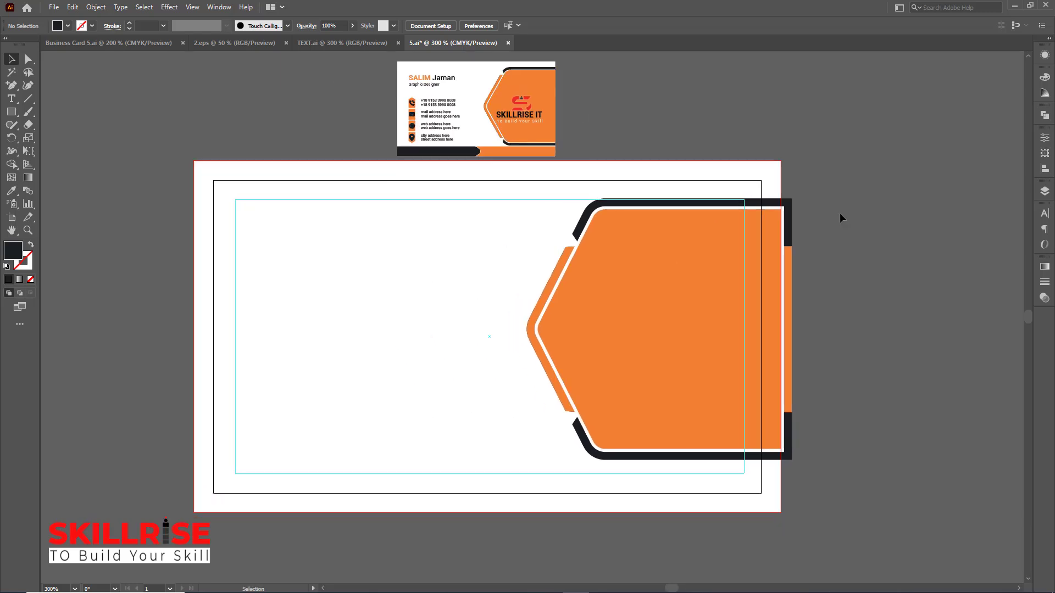
pyautogui.press('a')
pyautogui.hotkey('ctrl', 'alt', '2')
pyautogui.click(840, 188)
pyautogui.moveTo(829, 384); pyautogui.dragTo(656, 519)
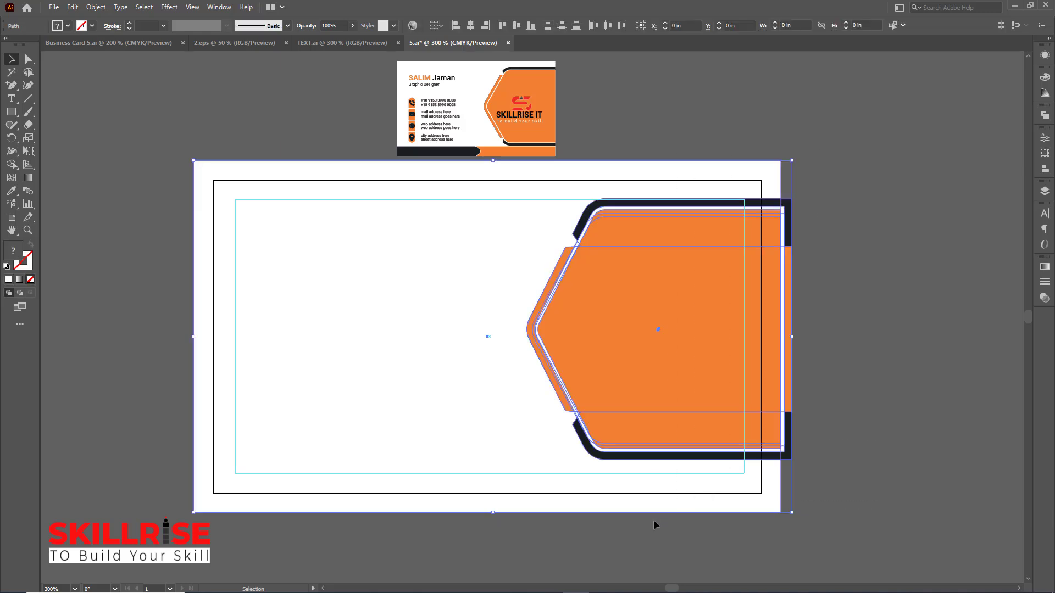
# With the Shape Builder, remove the dark and orange border pieces that extend past the card's right bleed edge.
pyautogui.click(12, 165)
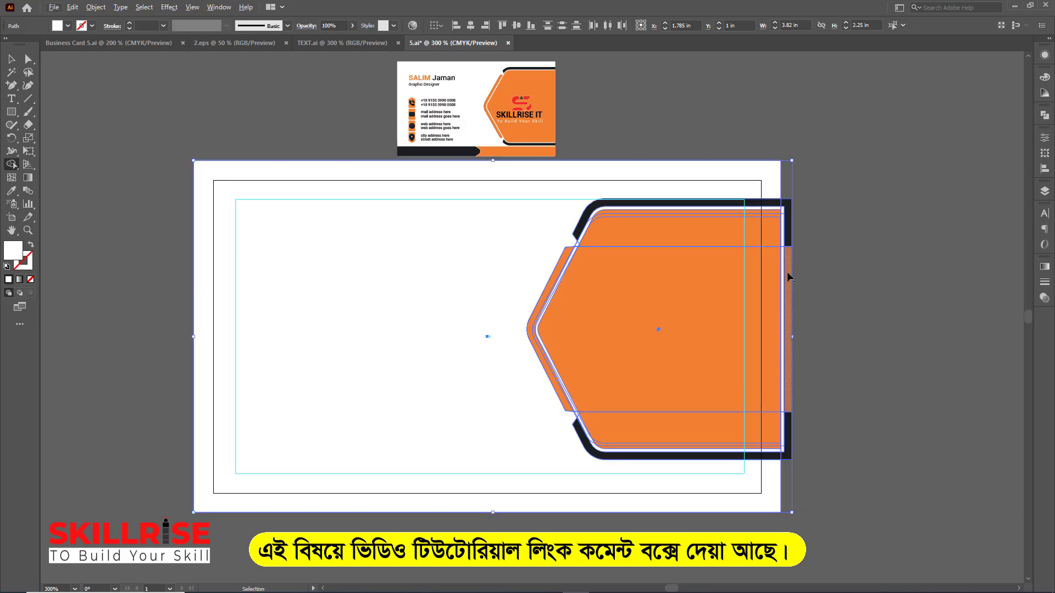
pyautogui.hotkey('ctrl', '=')
pyautogui.hotkey('ctrl', '=')
pyautogui.moveTo(994, 237); pyautogui.dragTo(406, 265)
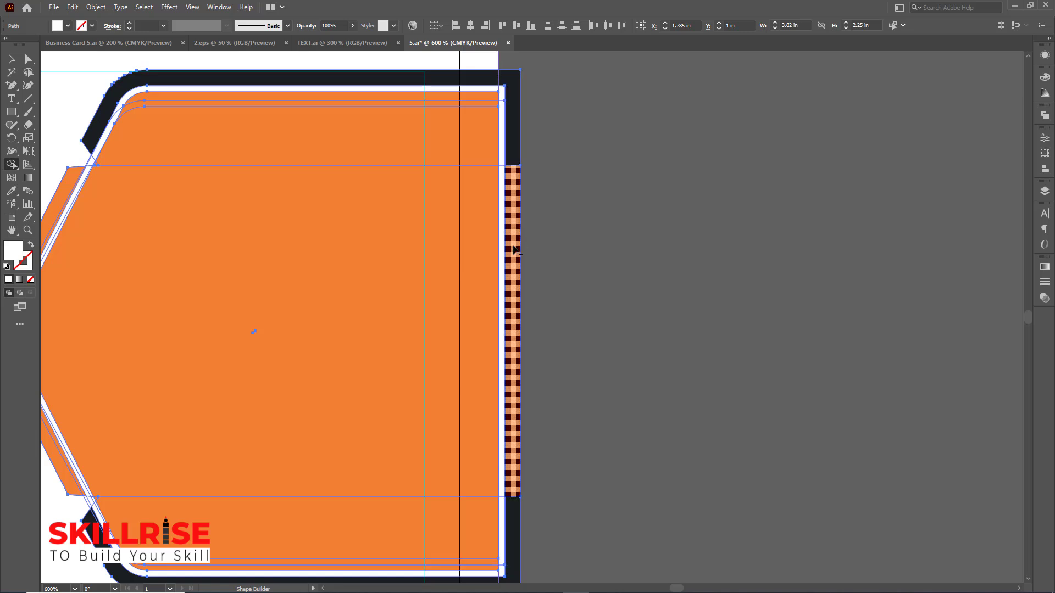
pyautogui.moveTo(516, 88); pyautogui.dragTo(517, 272)
pyautogui.keyDown('alt'); pyautogui.click(515, 544); pyautogui.keyUp('alt')
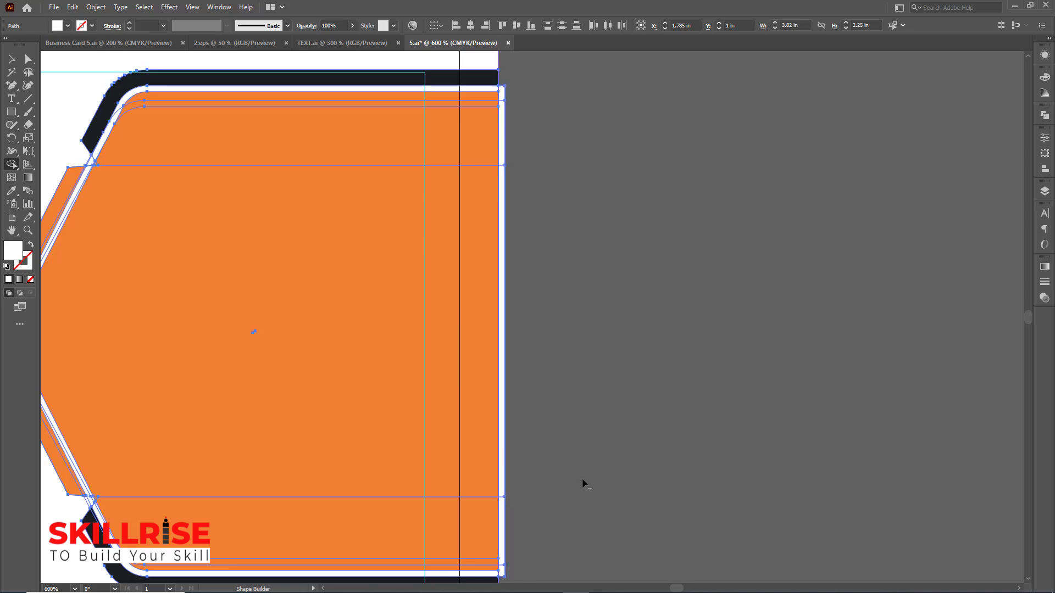
# Remove the remaining white outline pieces beyond the right bleed edge with the Shape Builder and clear the selection.
pyautogui.keyDown('alt'); pyautogui.click(501, 397); pyautogui.keyUp('alt')
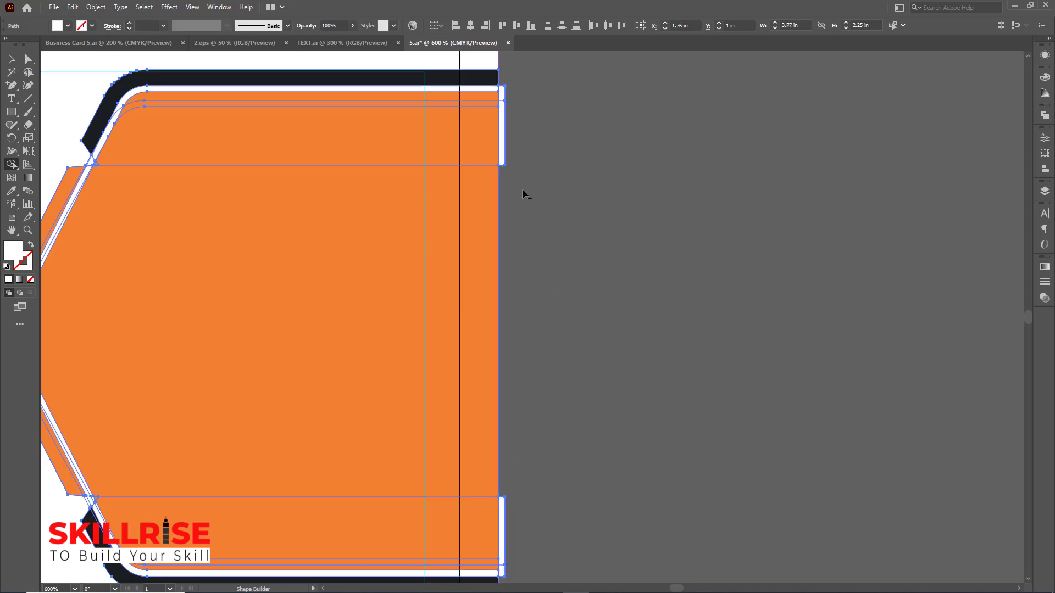
pyautogui.keyDown('alt'); pyautogui.click(502, 144); pyautogui.keyUp('alt')
pyautogui.keyDown('alt'); pyautogui.click(502, 521); pyautogui.keyUp('alt')
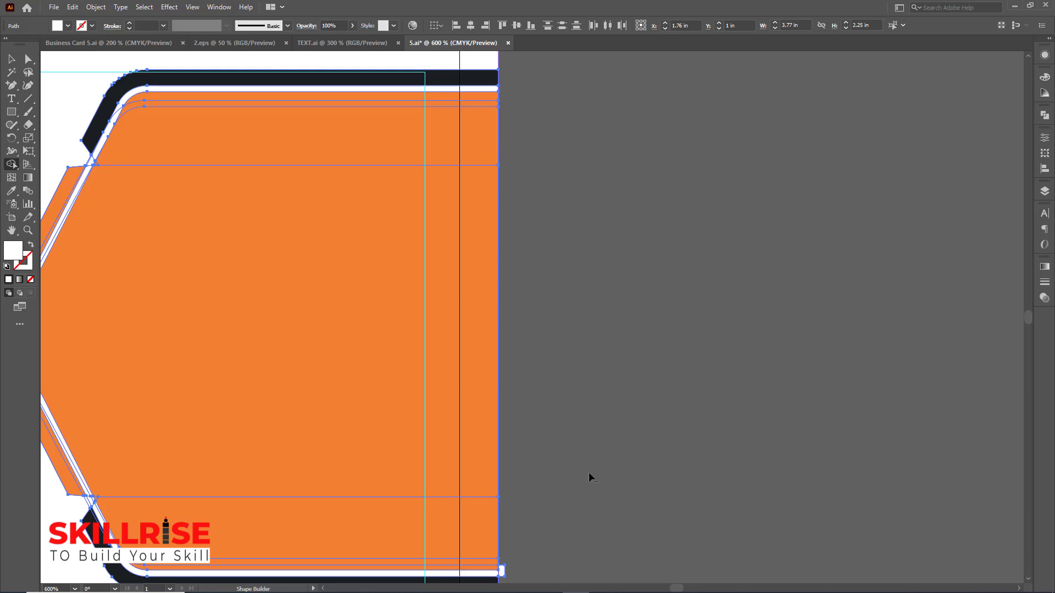
pyautogui.scroll(-3, 589, 473)
pyautogui.keyDown('alt'); pyautogui.click(500, 492); pyautogui.keyUp('alt')
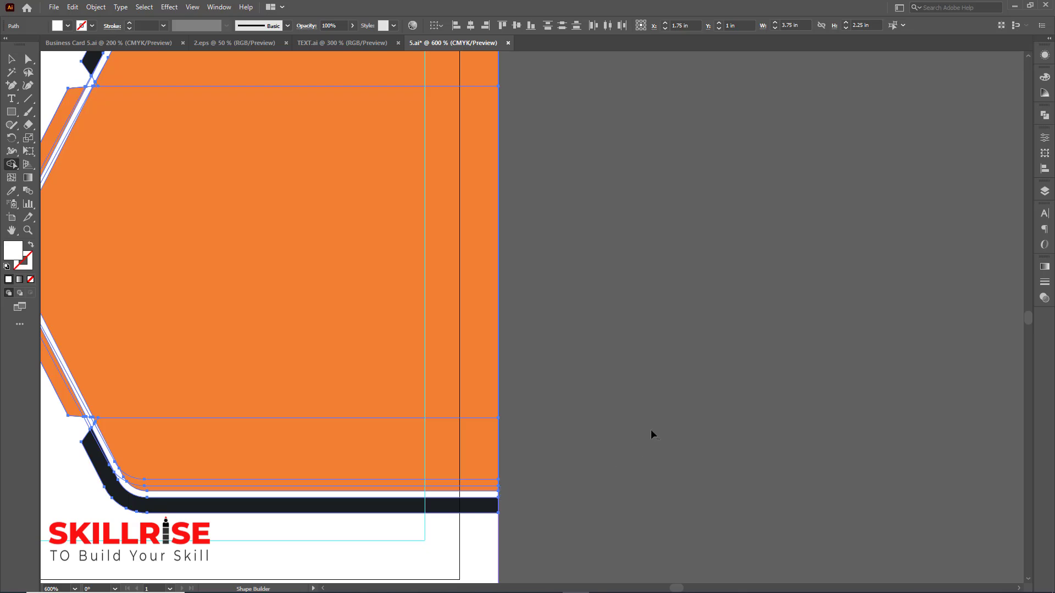
pyautogui.hotkey('ctrl', '-')
pyautogui.hotkey('ctrl', '-')
pyautogui.hotkey('ctrl', '-')
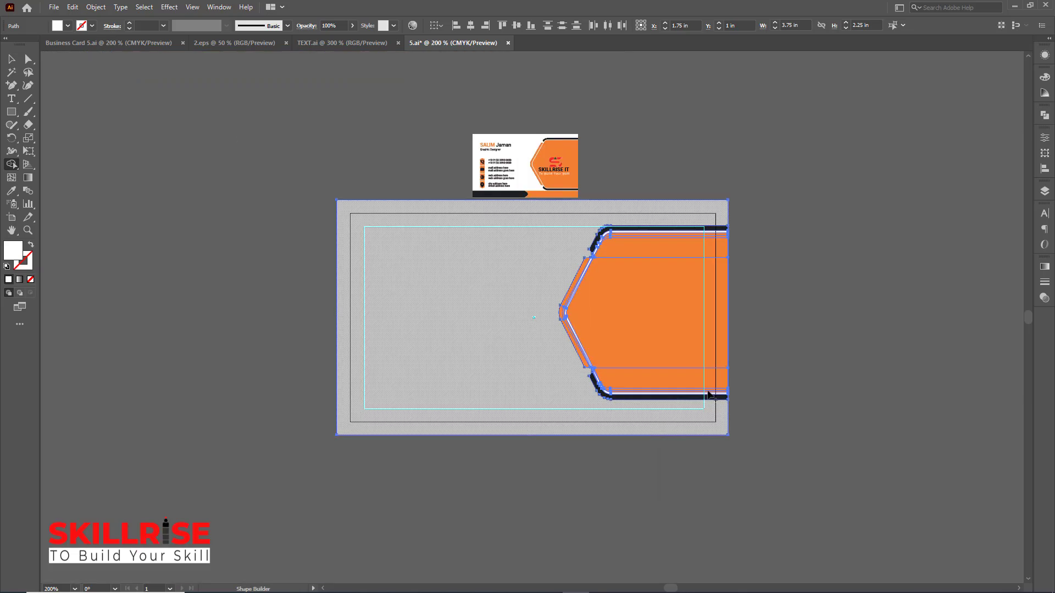
pyautogui.press('v')
pyautogui.click(834, 376)
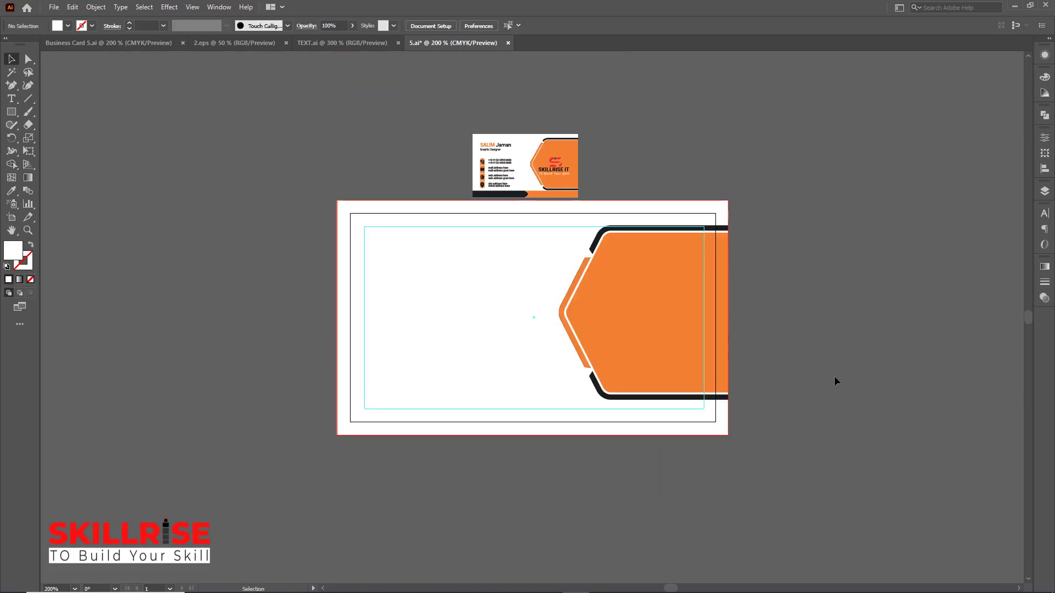
pyautogui.moveTo(786, 237); pyautogui.dragTo(562, 430)
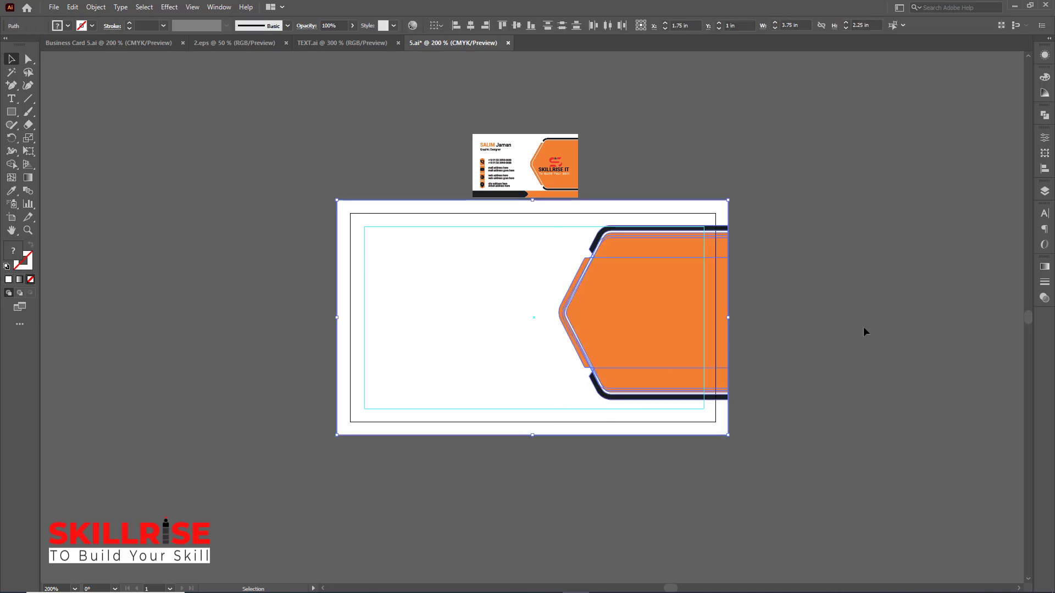
pyautogui.press('a')
pyautogui.click(864, 328)
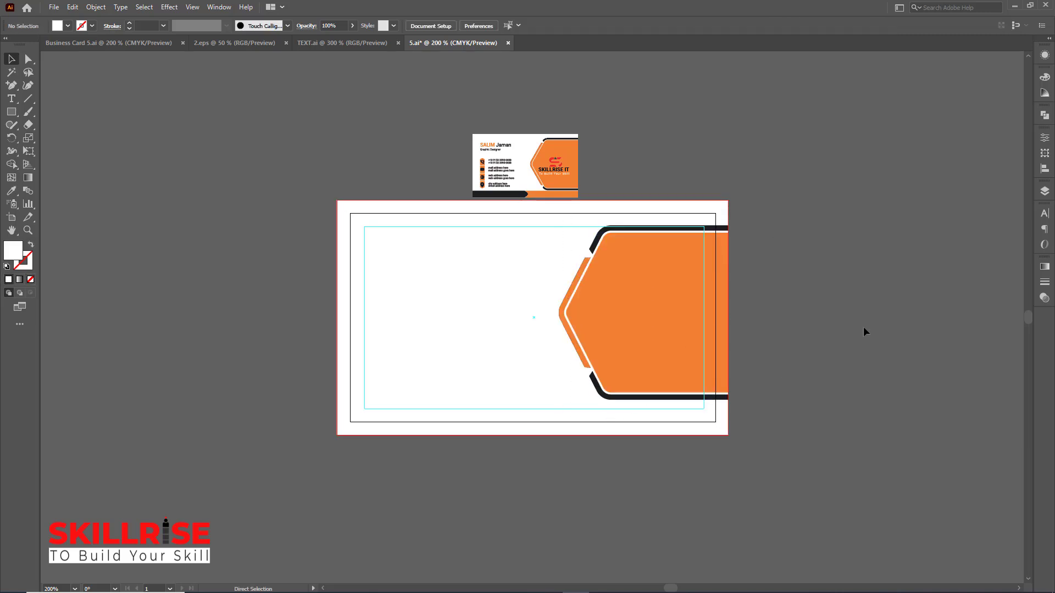
# Draw a rectangle about 1.89 x 0.29 in at the card's lower-left bleed corner and fill it with the reference bar's dark colour.
pyautogui.hotkey('ctrl', '=')
pyautogui.scroll(1, 864, 328)
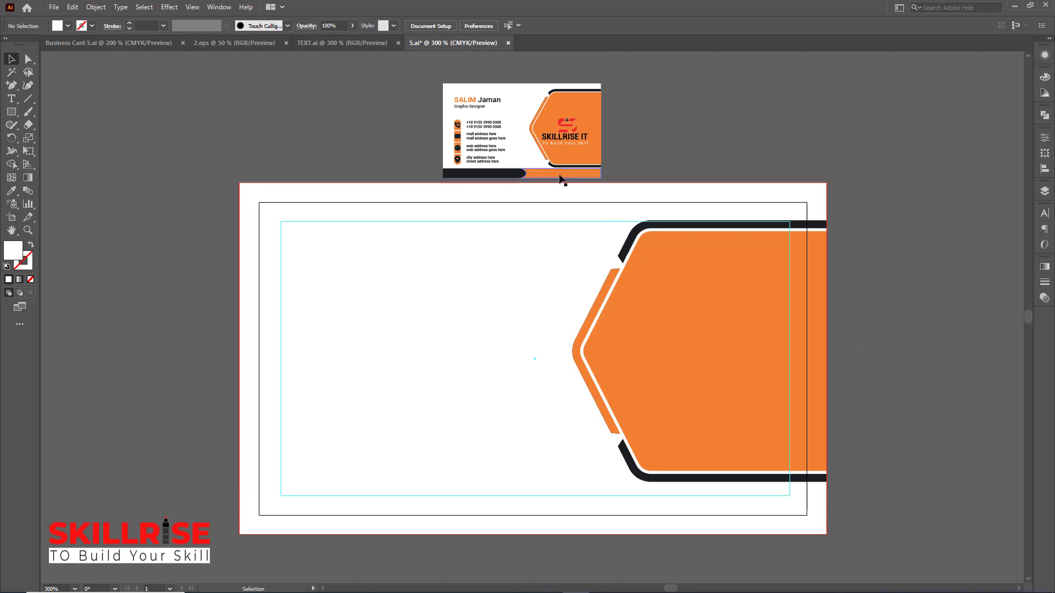
pyautogui.click(12, 113)
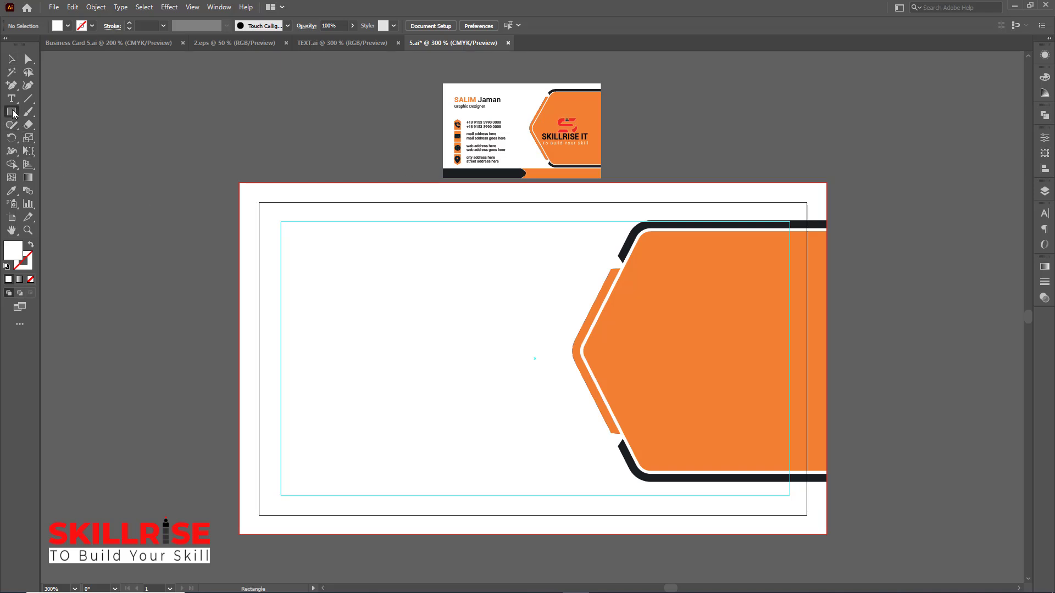
pyautogui.moveTo(13, 114); pyautogui.dragTo(48, 113)
pyautogui.moveTo(239, 490); pyautogui.dragTo(536, 535)
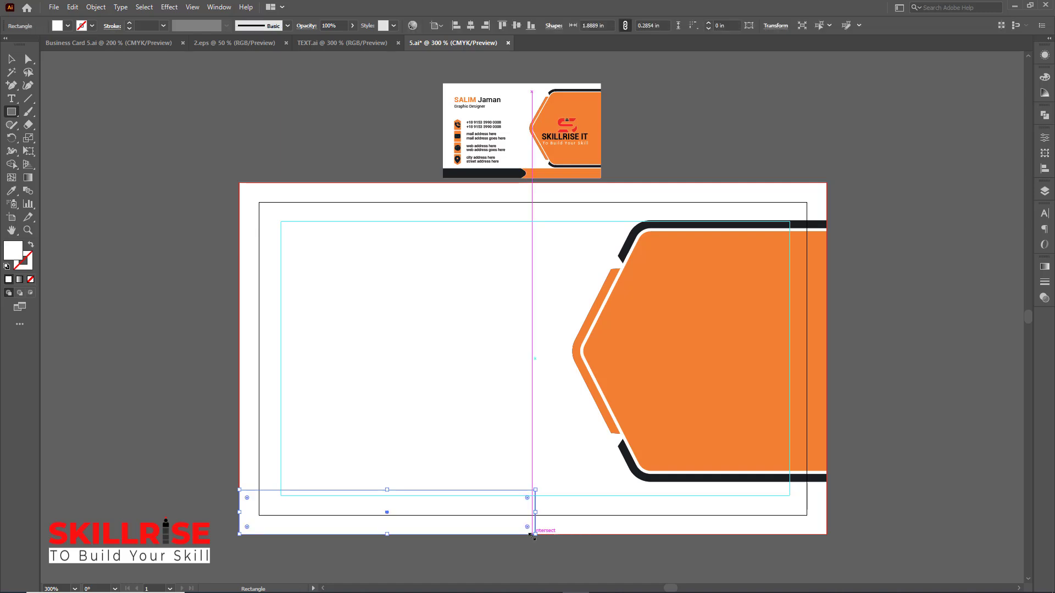
pyautogui.press('i')
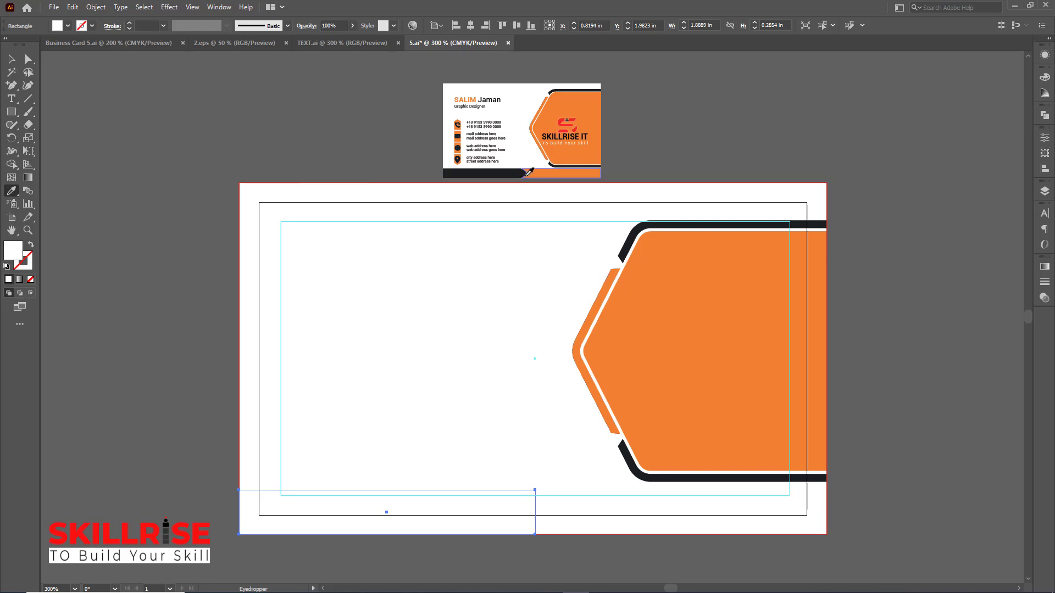
pyautogui.click(524, 166)
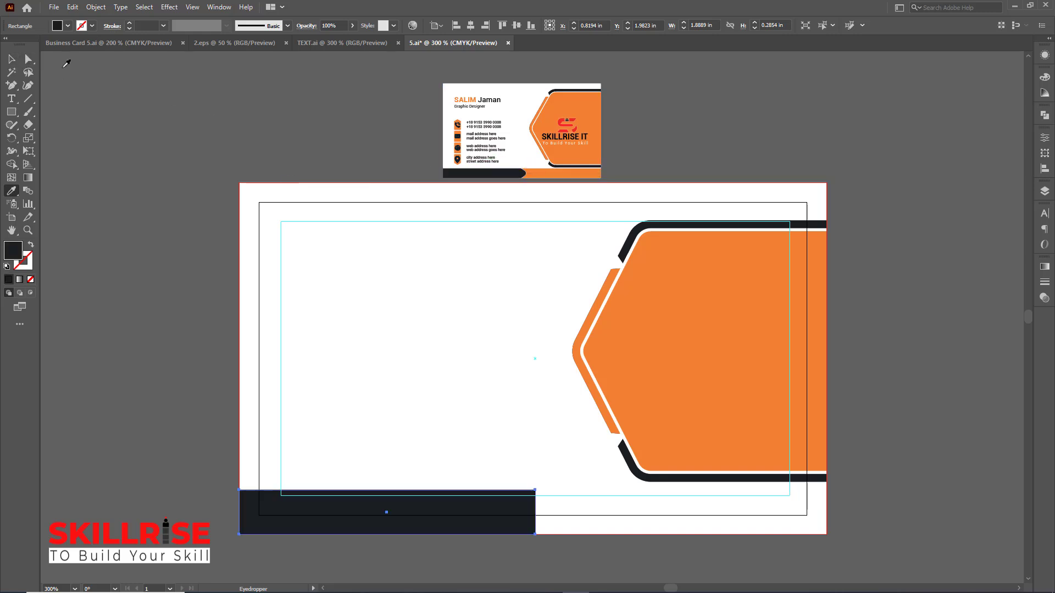
# Add an anchor point midway on the dark bar's right edge and move it about 0.15 in outward to form an arrow tip.
pyautogui.moveTo(11, 85); pyautogui.dragTo(61, 102)
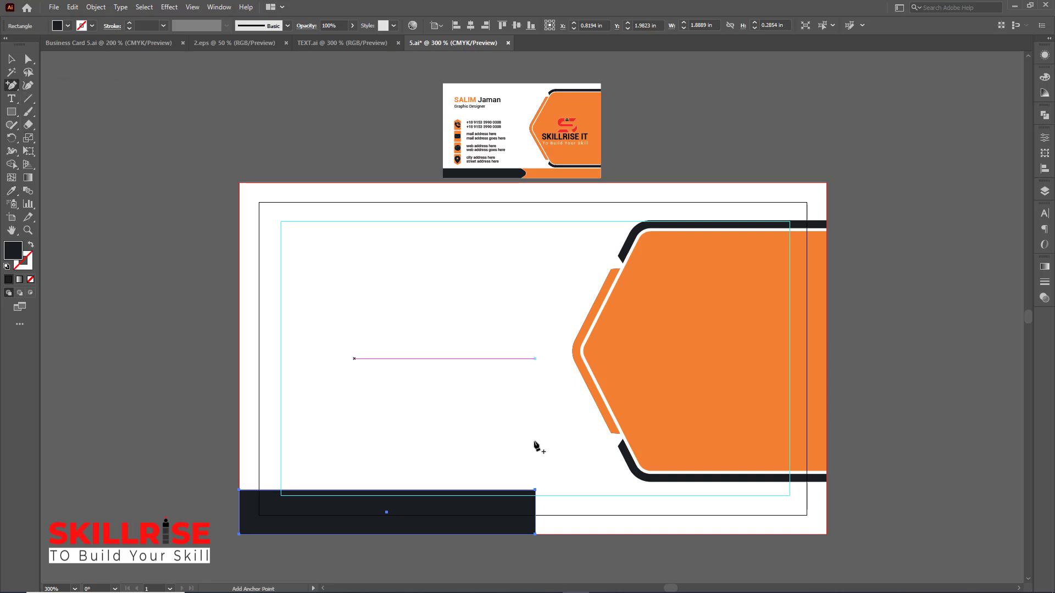
pyautogui.click(535, 512)
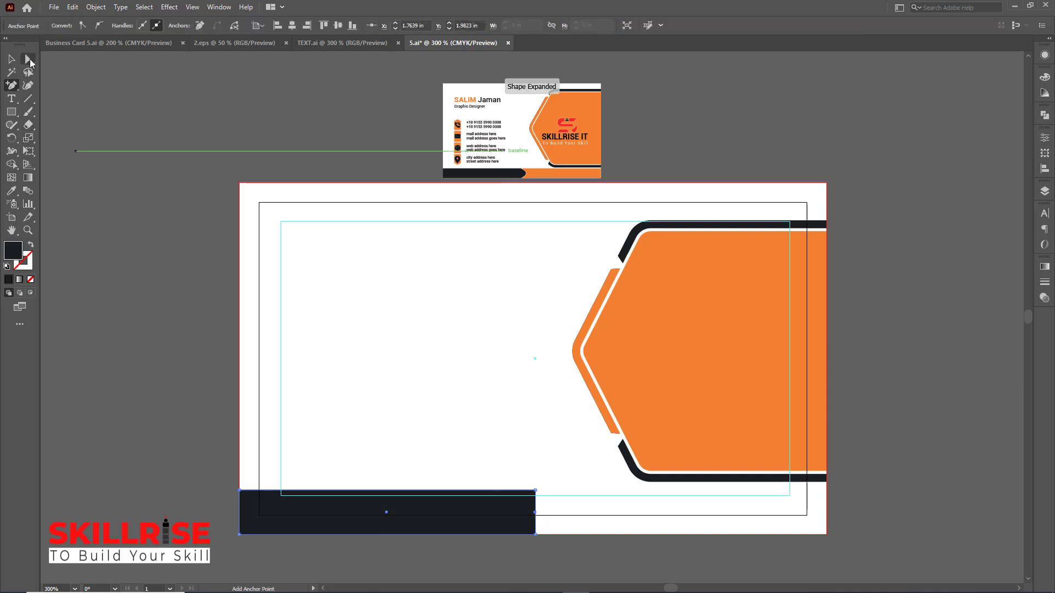
pyautogui.moveTo(30, 61); pyautogui.dragTo(68, 63)
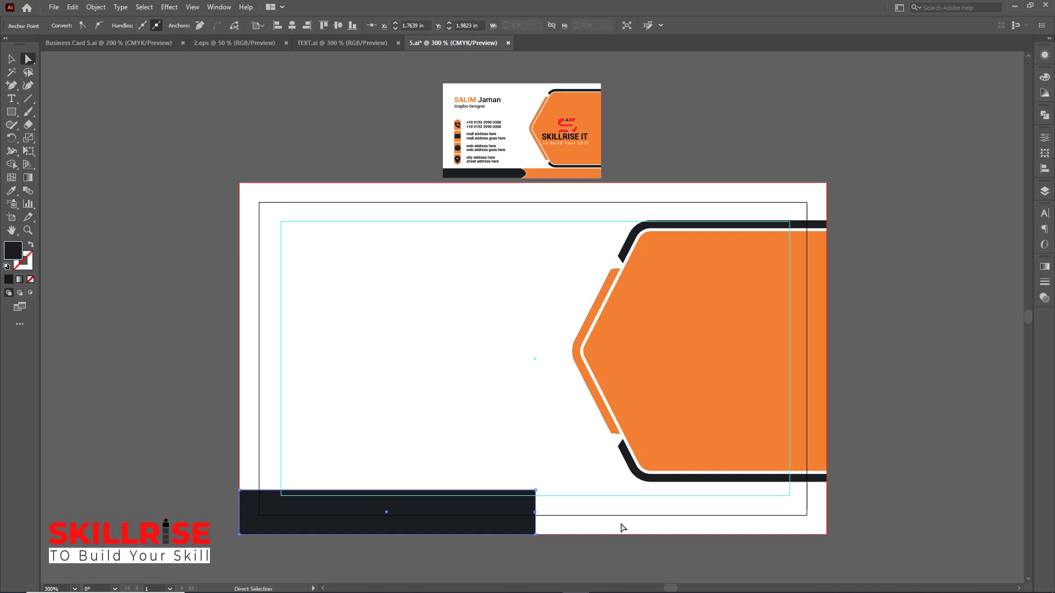
pyautogui.press('Right')
pyautogui.press('Right')
pyautogui.press('Right')
pyautogui.press('Right')
pyautogui.press('Right')
pyautogui.press('Right')
pyautogui.press('Right')
pyautogui.press('Right')
pyautogui.press('Right')
pyautogui.press('Right')
pyautogui.press('Right')
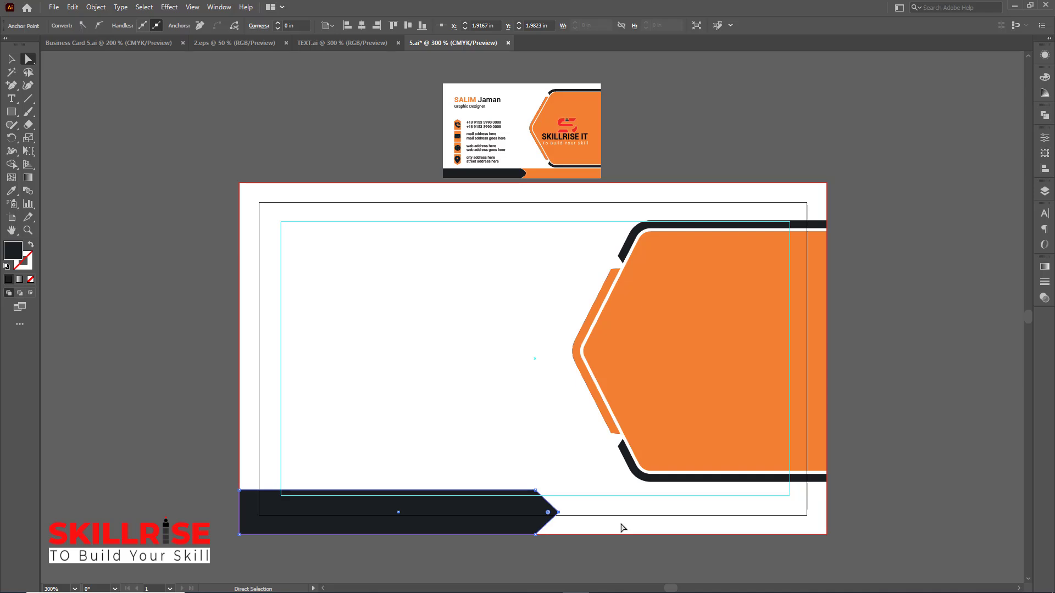
# Round the corners of the dark bar's pointed end to a radius of about 0.05 in and clear the selection.
pyautogui.hotkey('ctrl', '=')
pyautogui.hotkey('ctrl', '=')
pyautogui.scroll(2, 622, 528)
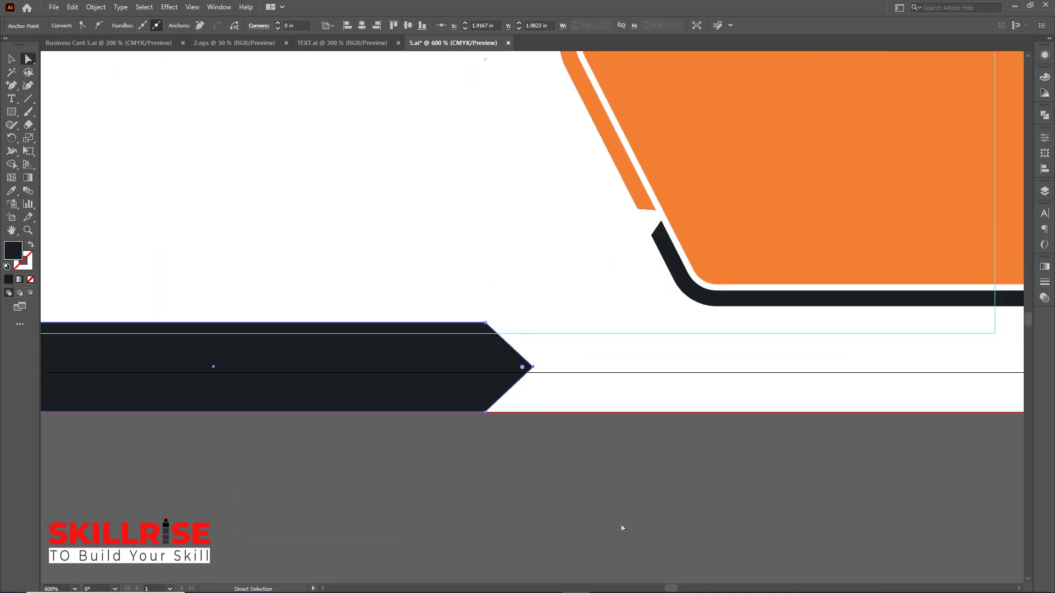
pyautogui.click(24, 59)
pyautogui.click(358, 349)
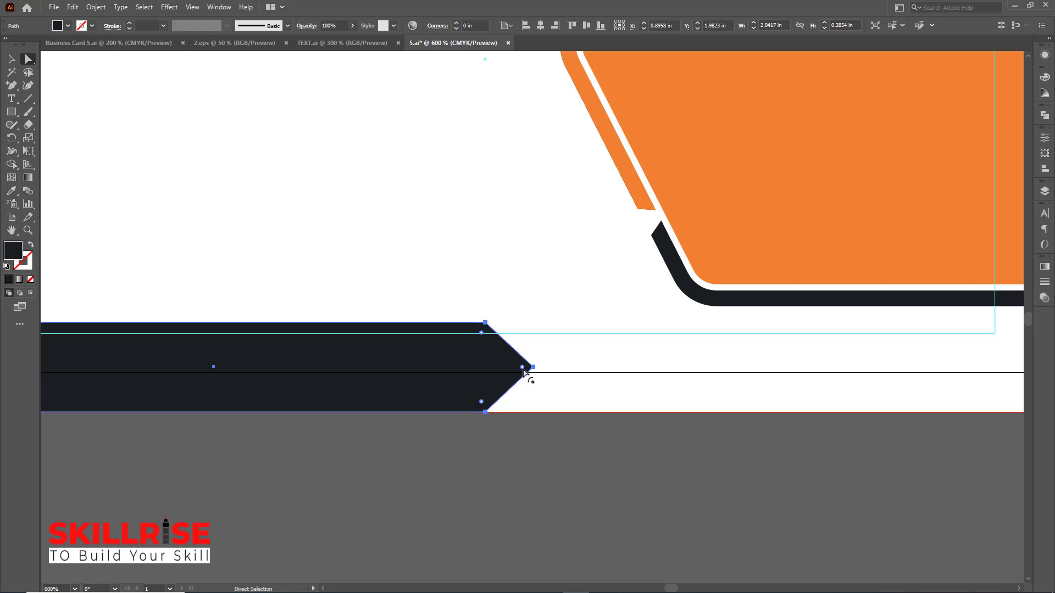
pyautogui.moveTo(524, 372); pyautogui.dragTo(511, 369)
pyautogui.click(11, 59)
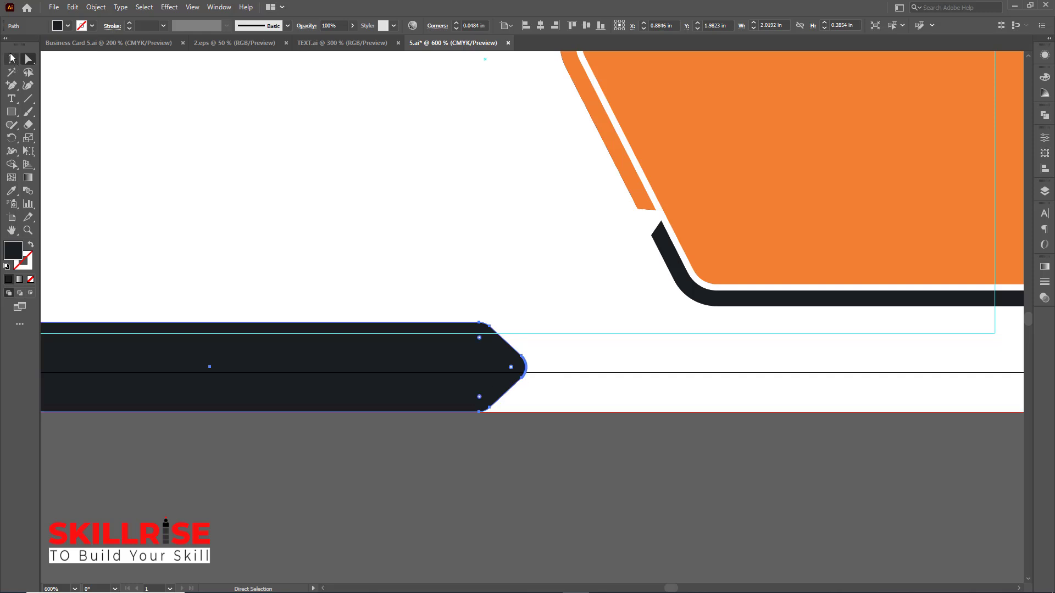
pyautogui.click(501, 463)
# Duplicate the dark pointed bar about 1.88 in to the right and fill the copy with the orange sampled from the reference card's bottom bar.
pyautogui.hotkey('ctrl', '-')
pyautogui.hotkey('ctrl', '-')
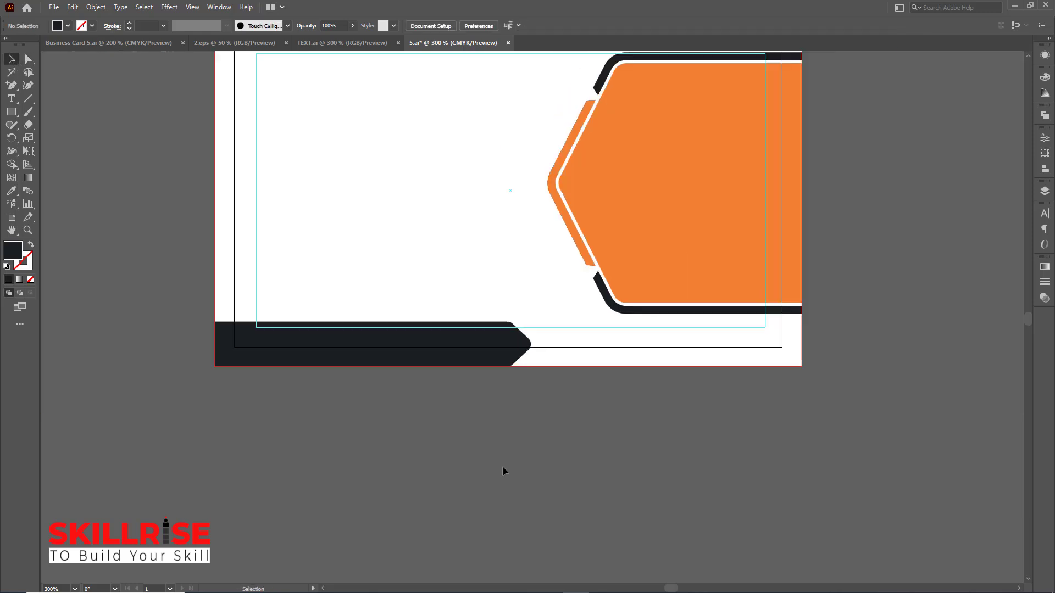
pyautogui.scroll(5, 503, 466)
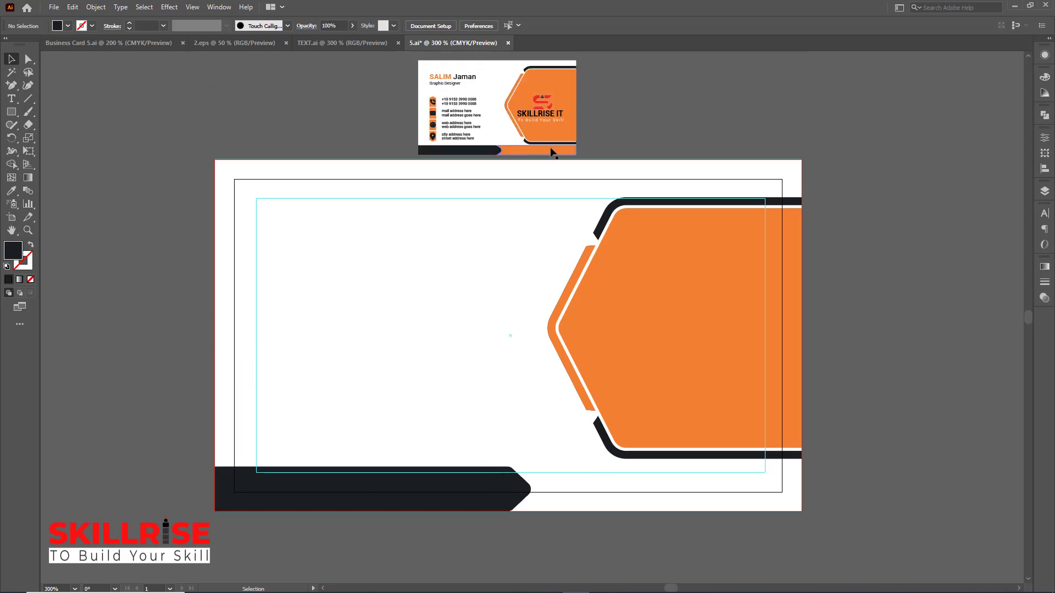
pyautogui.click(404, 486)
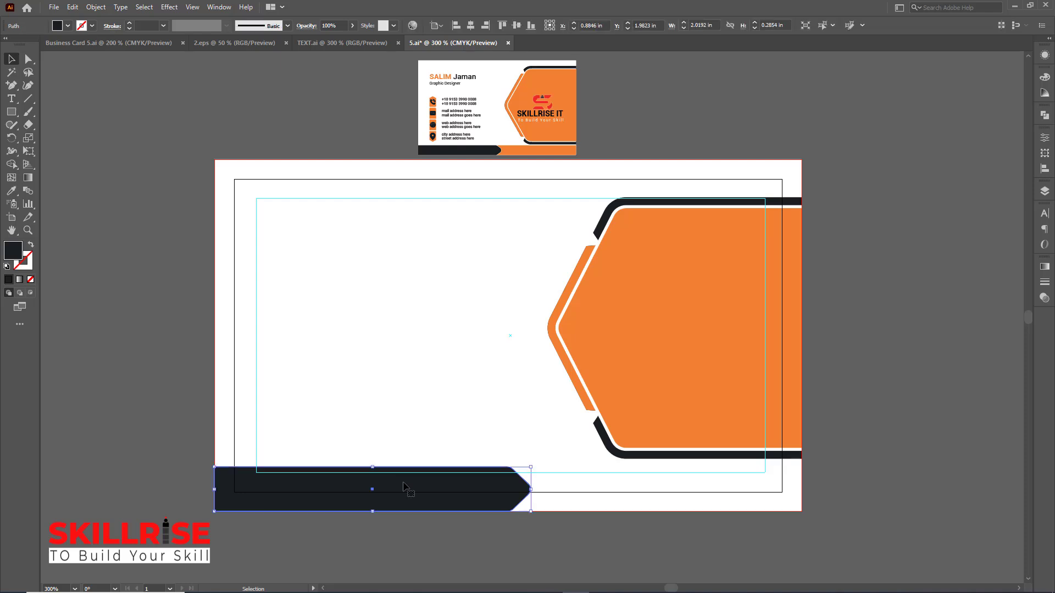
pyautogui.moveTo(404, 486); pyautogui.dragTo(691, 485)
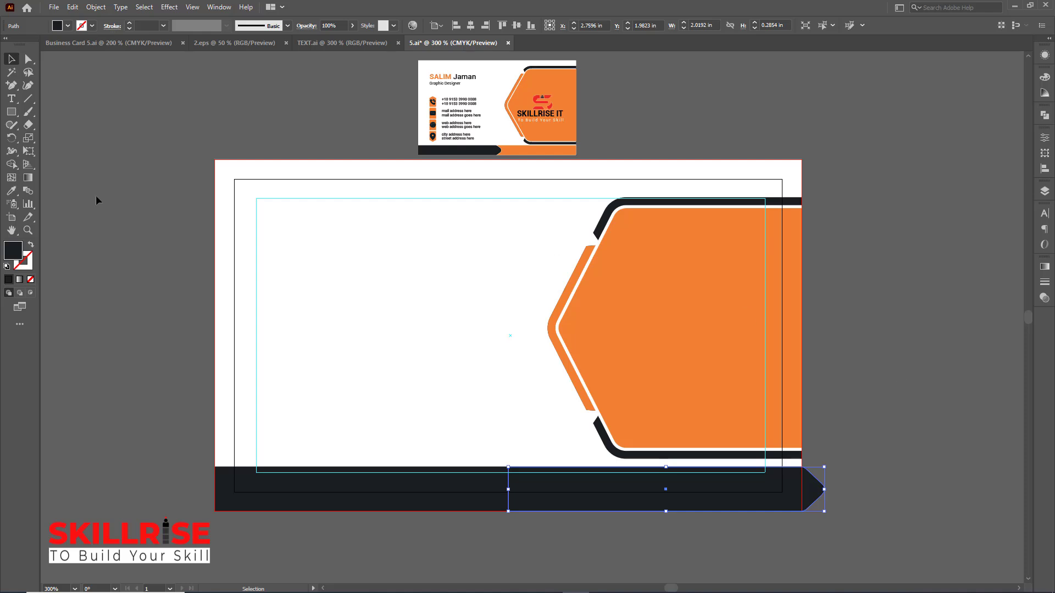
pyautogui.click(11, 191)
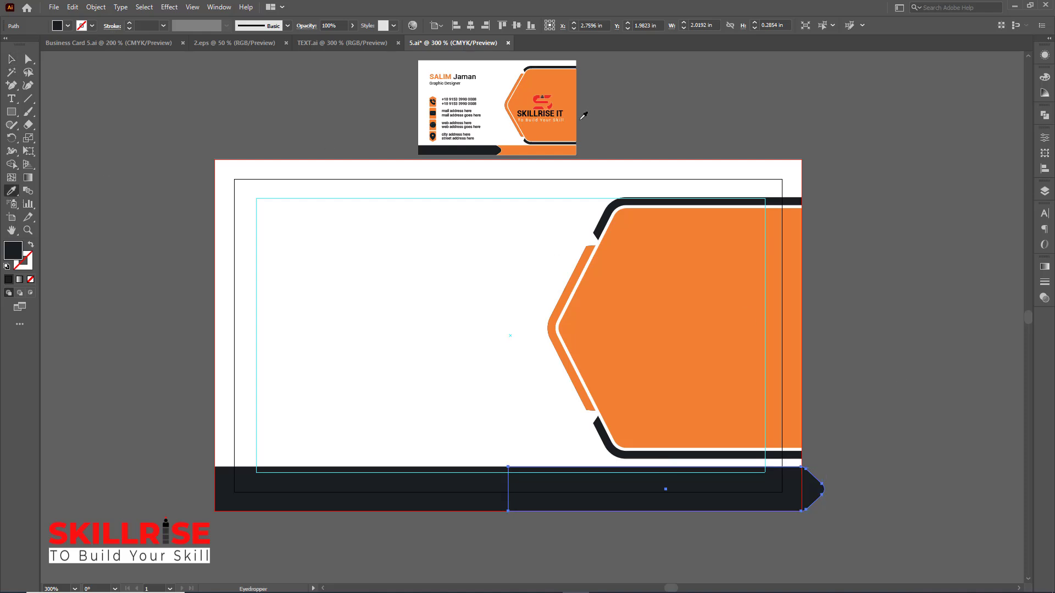
pyautogui.click(522, 147)
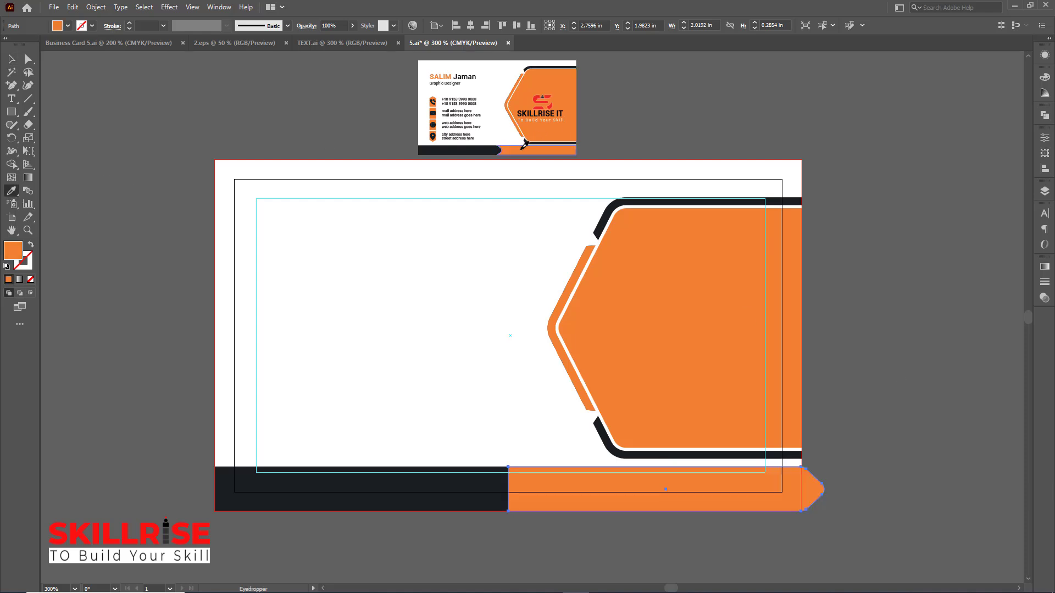
pyautogui.click(11, 59)
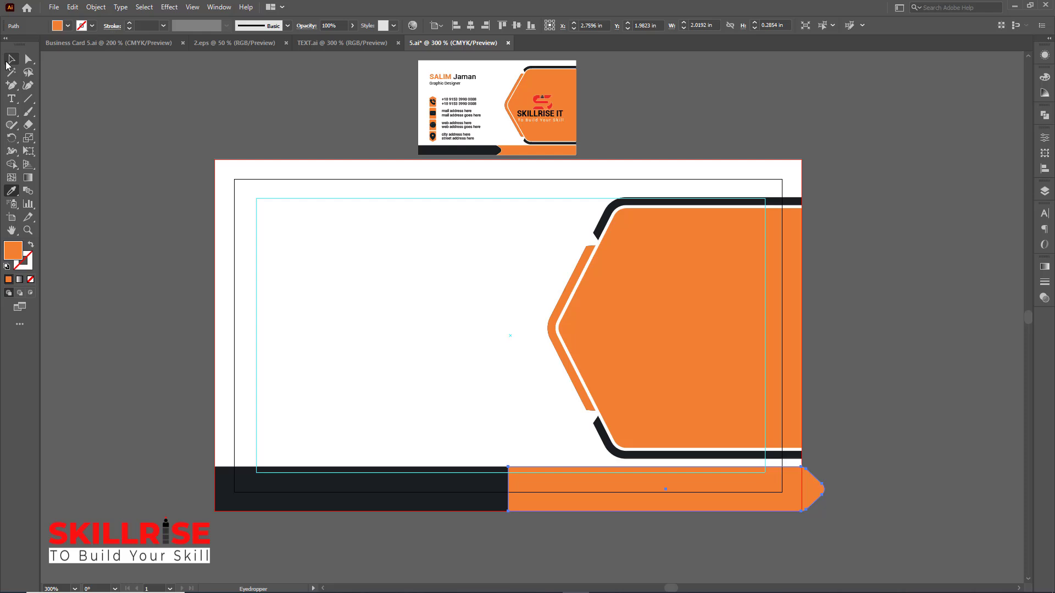
pyautogui.click(590, 524)
# Examine closely how the dark arrow tip meets the orange bar at the bottom of the reference card.
pyautogui.hotkey('ctrl', '+')
pyautogui.hotkey('ctrl', '+')
pyautogui.hotkey('ctrl', '+')
pyautogui.press('space')
pyautogui.moveTo(511, 196); pyautogui.dragTo(546, 504)
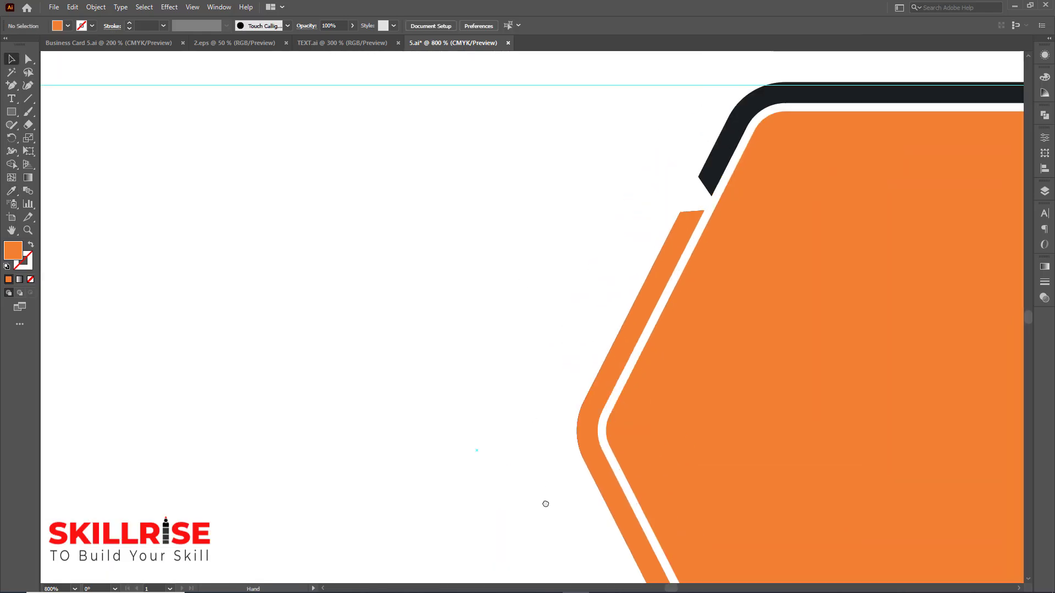
pyautogui.scroll(5, 546, 504)
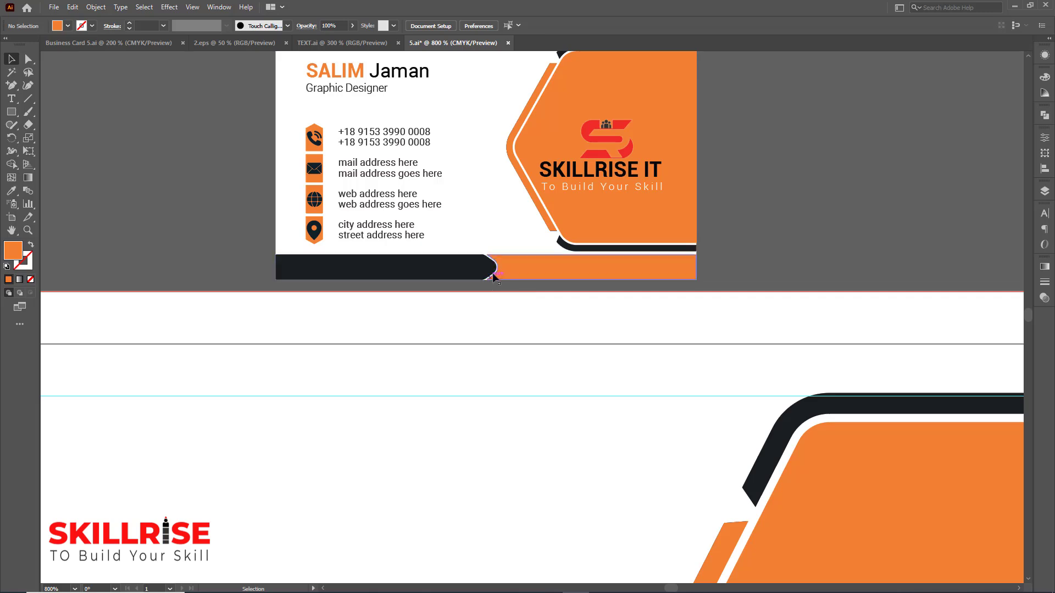
# Inspect the white gap separating the rounded dark arrow tip from the orange bar on the reference card.
pyautogui.hotkey('ctrl', '+')
pyautogui.hotkey('ctrl', '+')
pyautogui.hotkey('ctrl', '+')
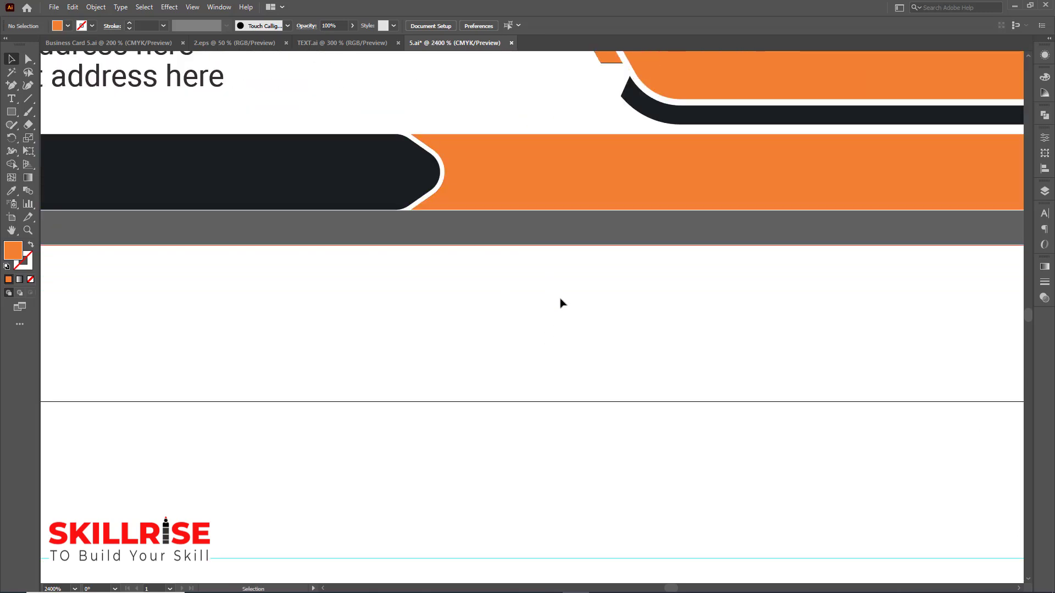
pyautogui.hotkey('ctrl', '-')
pyautogui.hotkey('ctrl', '-')
pyautogui.hotkey('ctrl', '-')
pyautogui.hotkey('ctrl', '-')
pyautogui.hotkey('ctrl', '-')
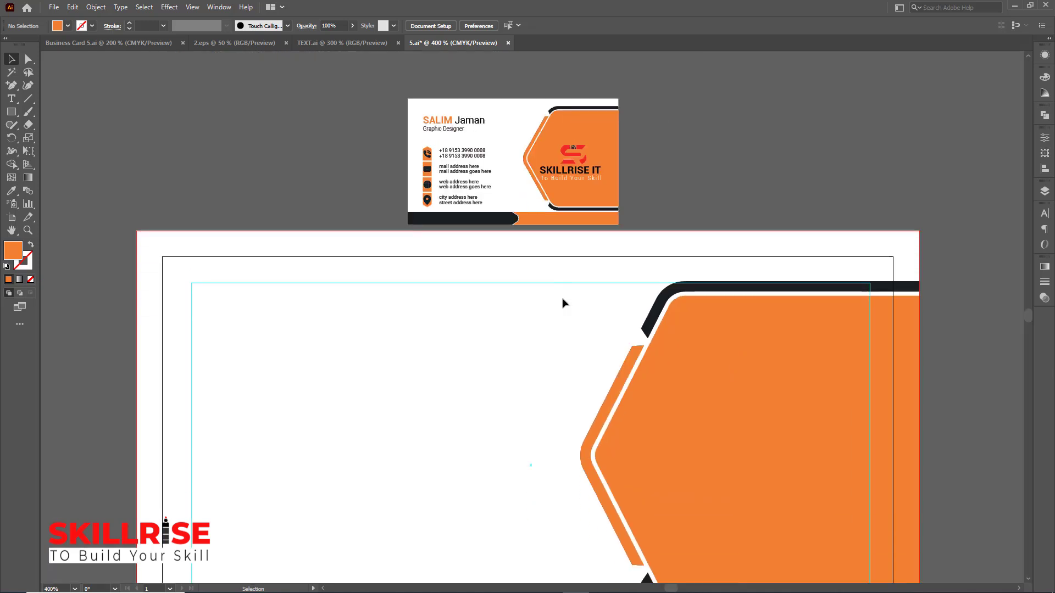
# Open Offset Path for the dark pointed bar and preview an outward offset of 0.02 in with miter joins.
pyautogui.scroll(-5, 563, 304)
pyautogui.click(405, 430)
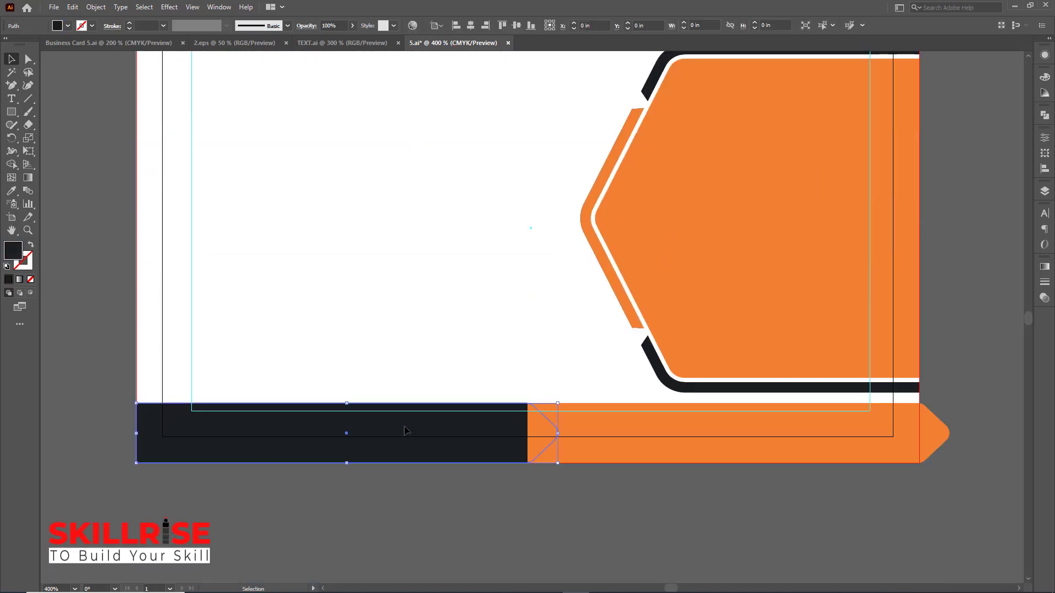
pyautogui.click(100, 10)
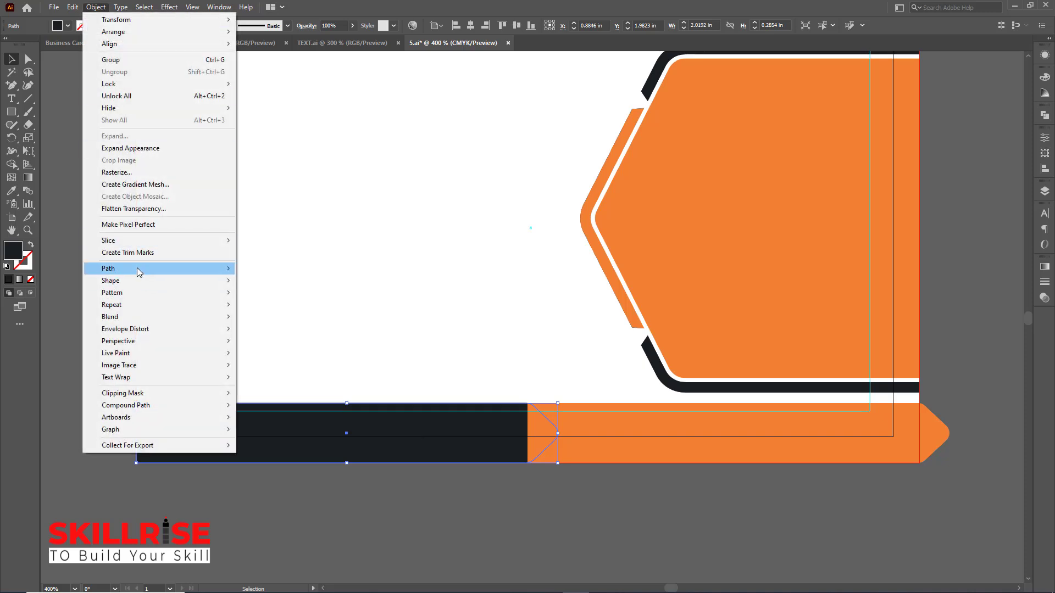
pyautogui.moveTo(139, 271)
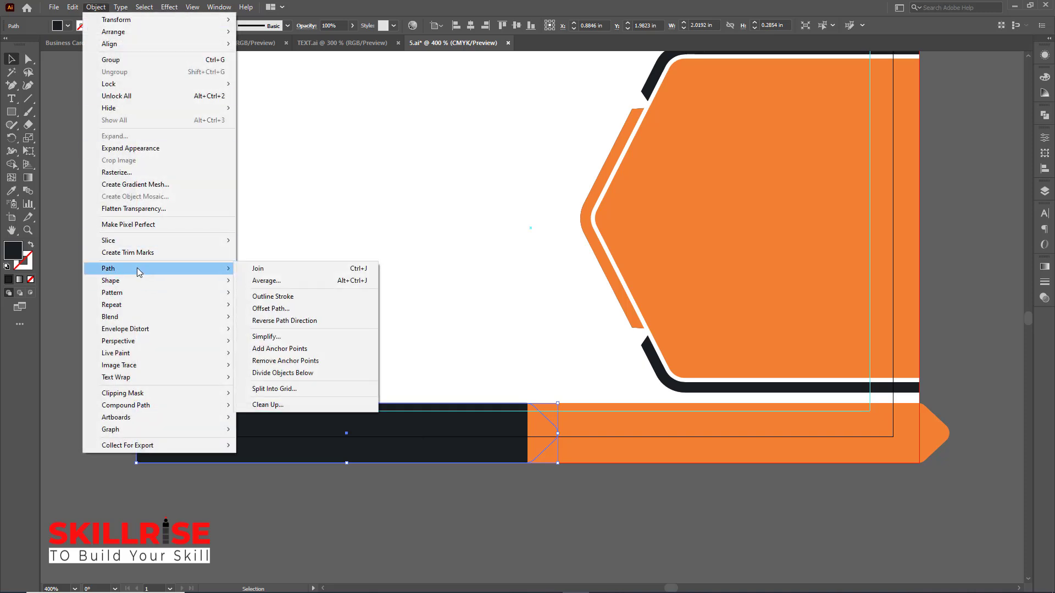
pyautogui.click(286, 311)
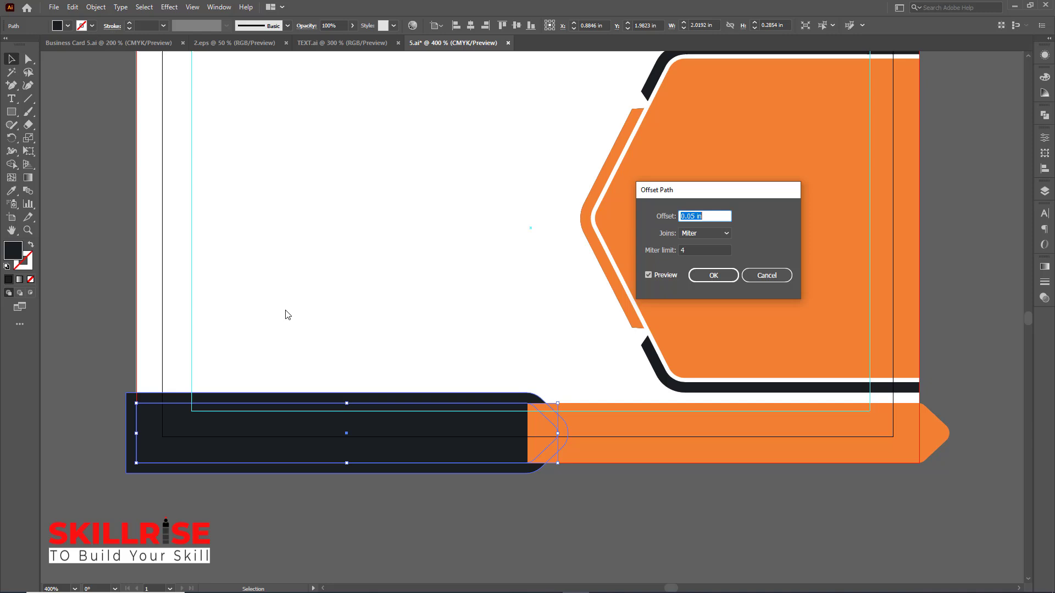
pyautogui.click(695, 216)
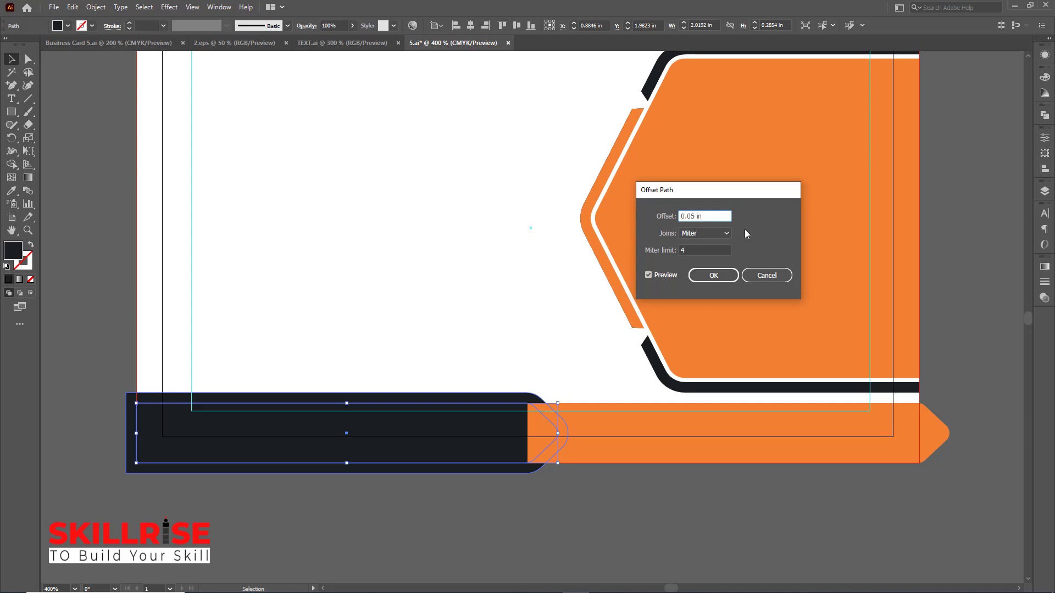
pyautogui.press('BackSpace')
pyautogui.write('02')
pyautogui.press('BackSpace')
pyautogui.press('BackSpace')
pyautogui.write('2')
pyautogui.click(649, 276)
pyautogui.click(650, 275)
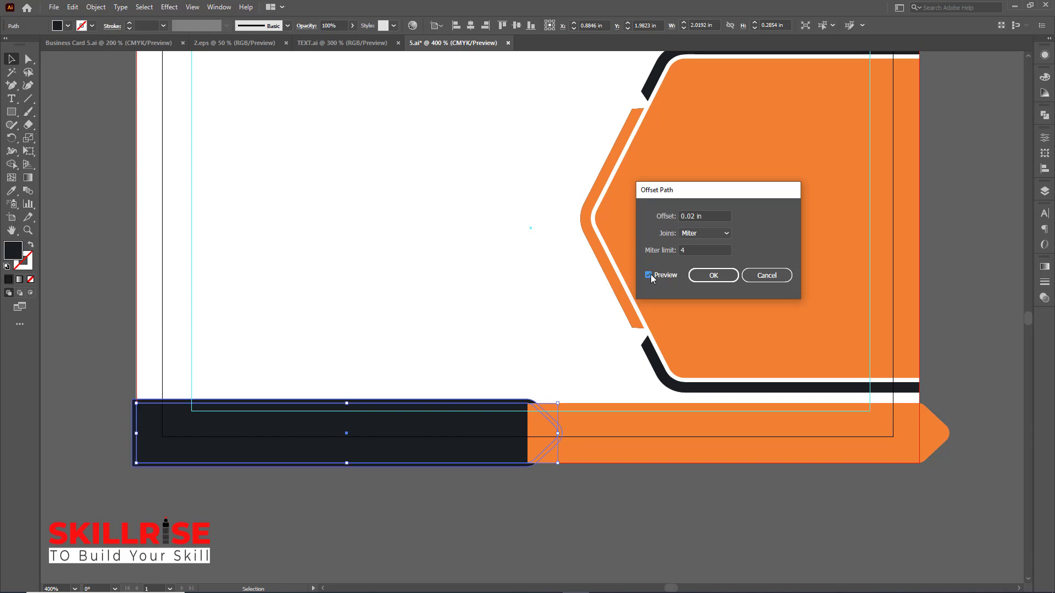
# Set the dark bar's path offset to 0.03 in, preview it and apply it.
pyautogui.click(693, 216)
pyautogui.press('BackSpace')
pyautogui.write('3')
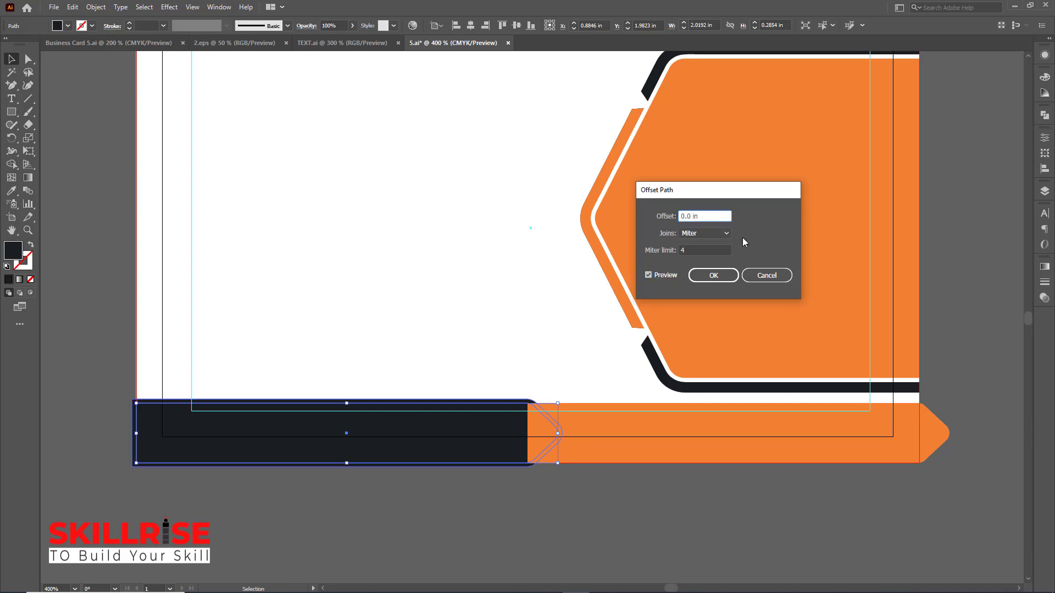
pyautogui.click(649, 275)
pyautogui.click(648, 275)
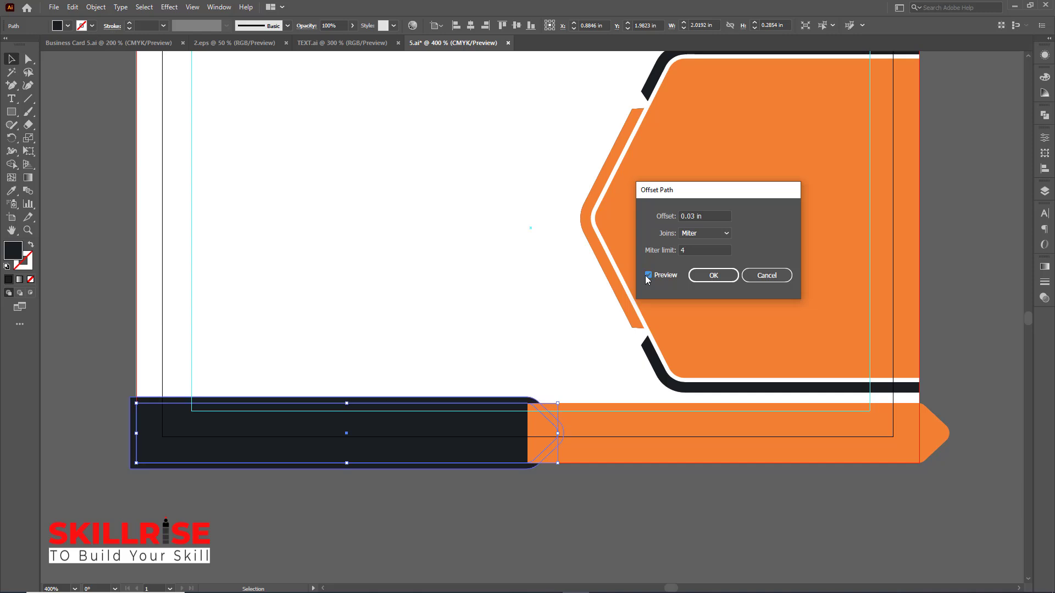
pyautogui.click(703, 279)
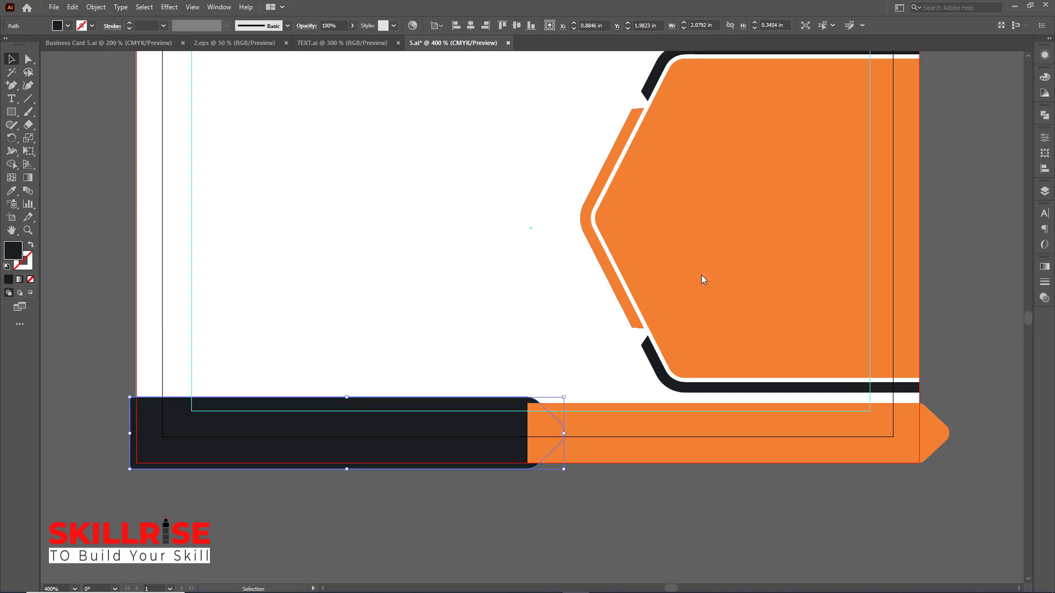
# Cut the offset shape's overlap out of the orange bar with Shape Builder and delete the leftover offset shape around the dark bar.
pyautogui.click(481, 497)
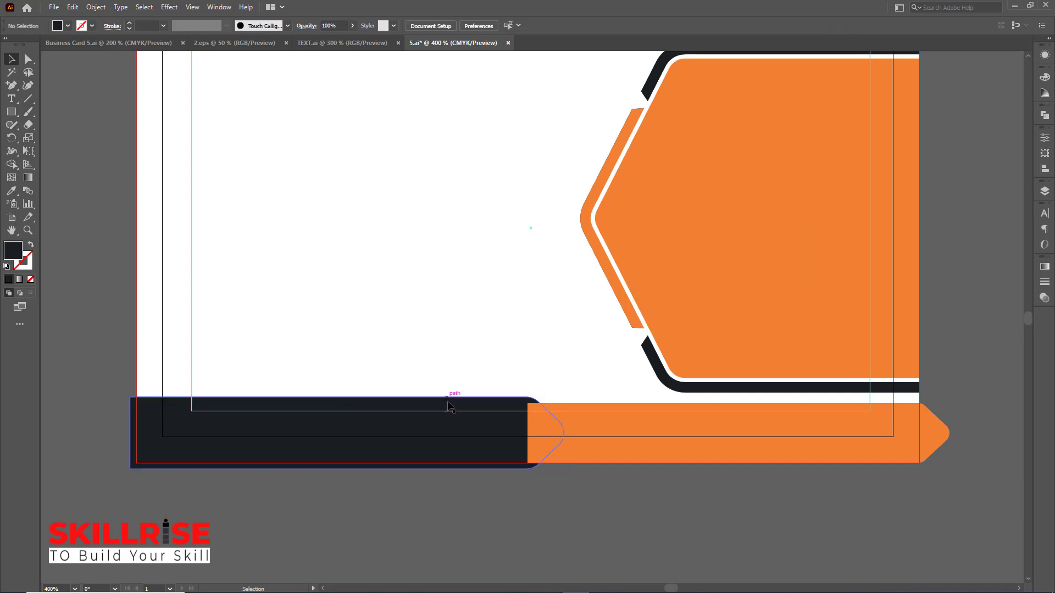
pyautogui.click(460, 446)
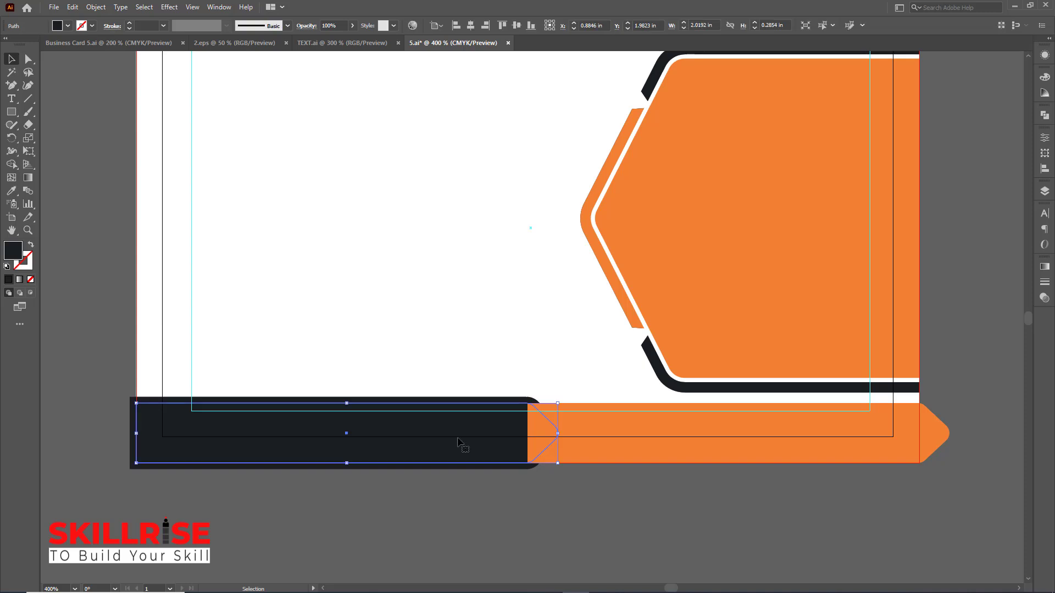
pyautogui.click(462, 400)
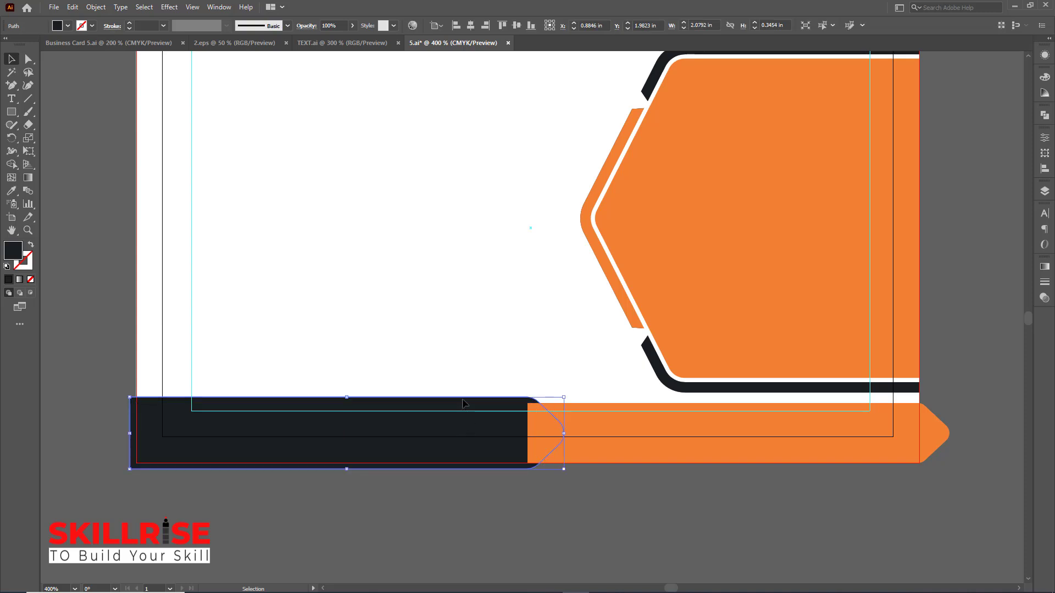
pyautogui.keyDown('shift'); pyautogui.click(669, 430); pyautogui.keyUp('shift')
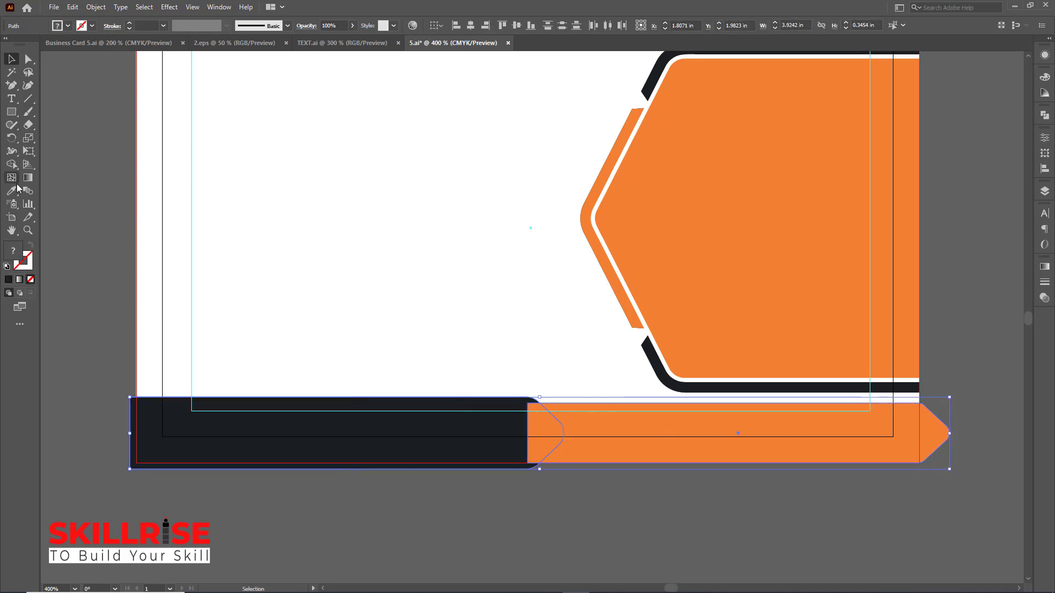
pyautogui.click(12, 164)
pyautogui.rightClick(13, 169)
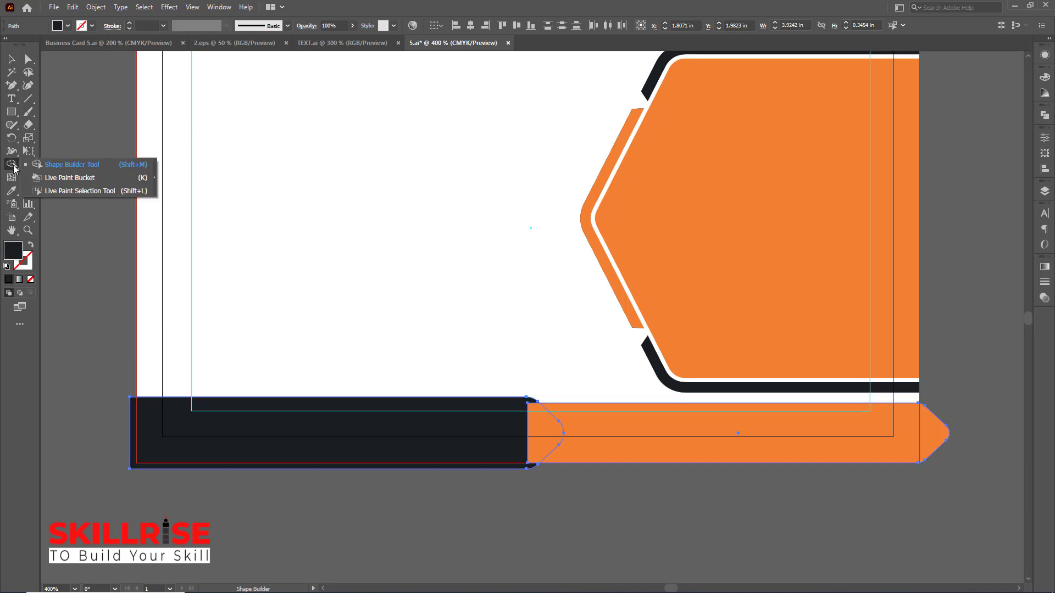
pyautogui.click(67, 166)
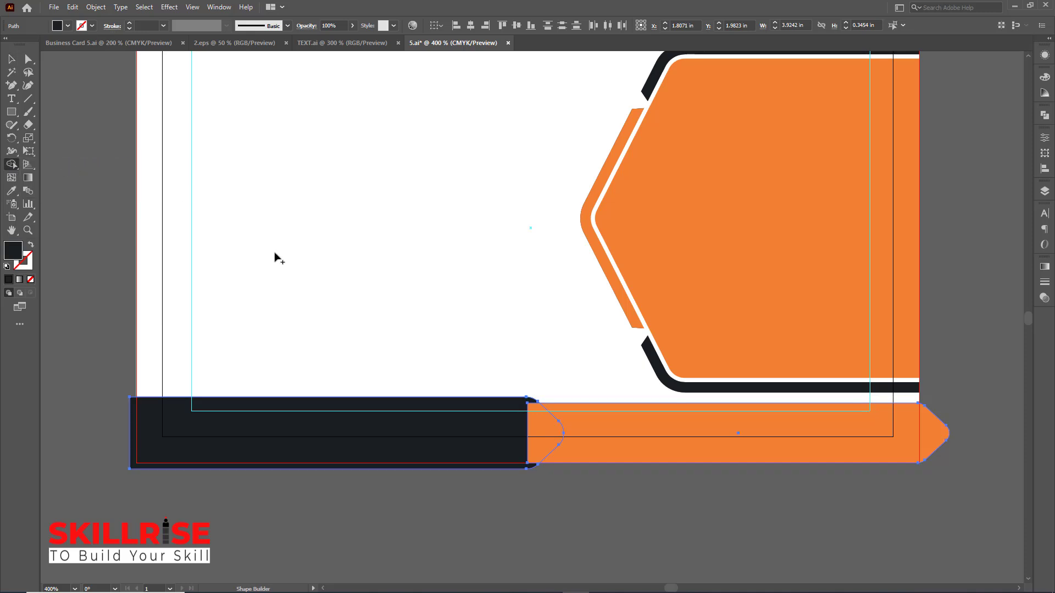
pyautogui.click(553, 430)
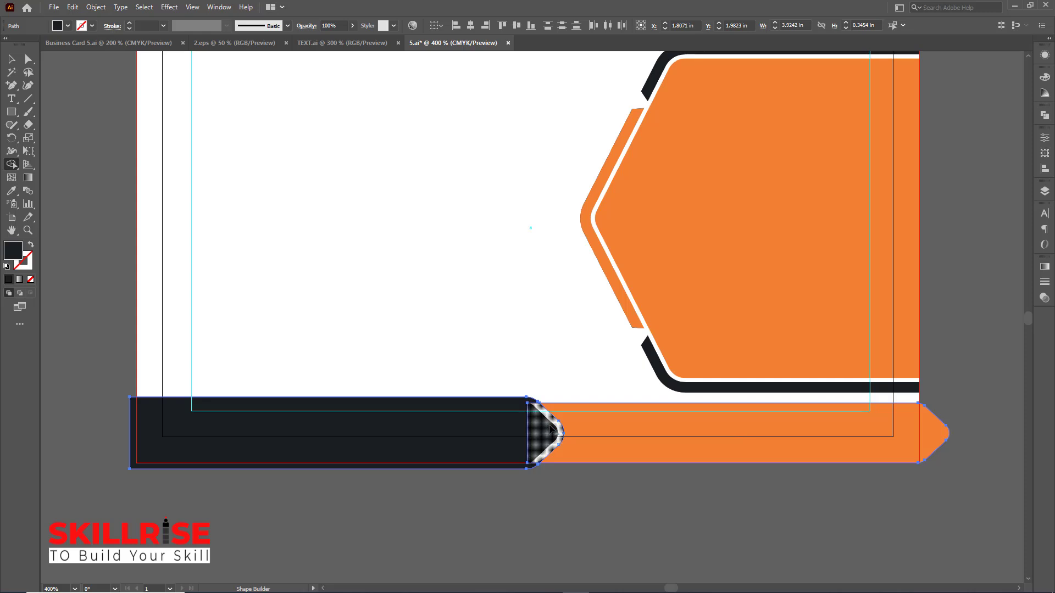
pyautogui.click(11, 59)
pyautogui.click(406, 198)
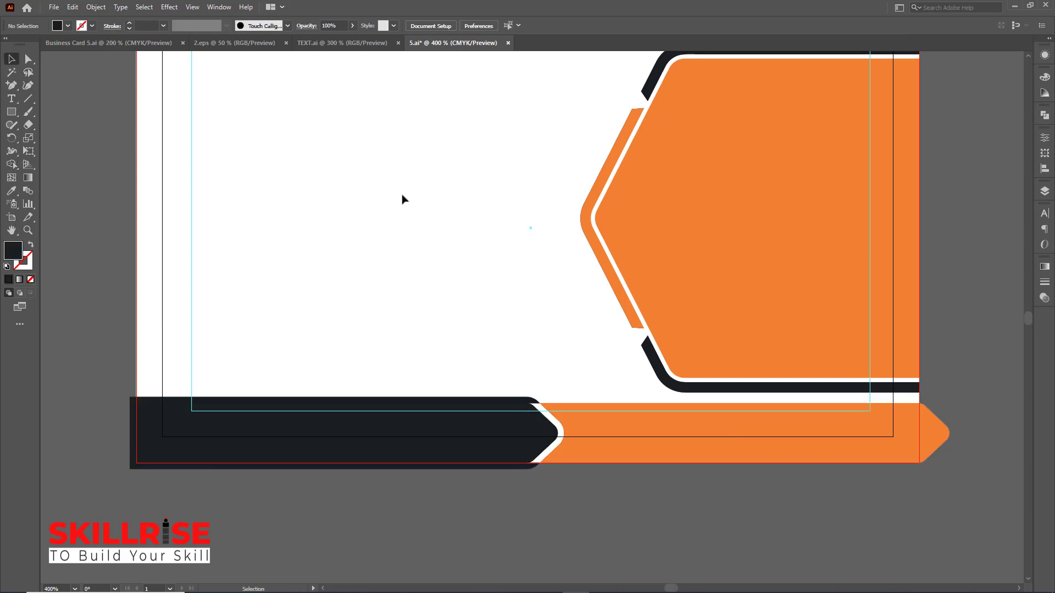
pyautogui.click(429, 400)
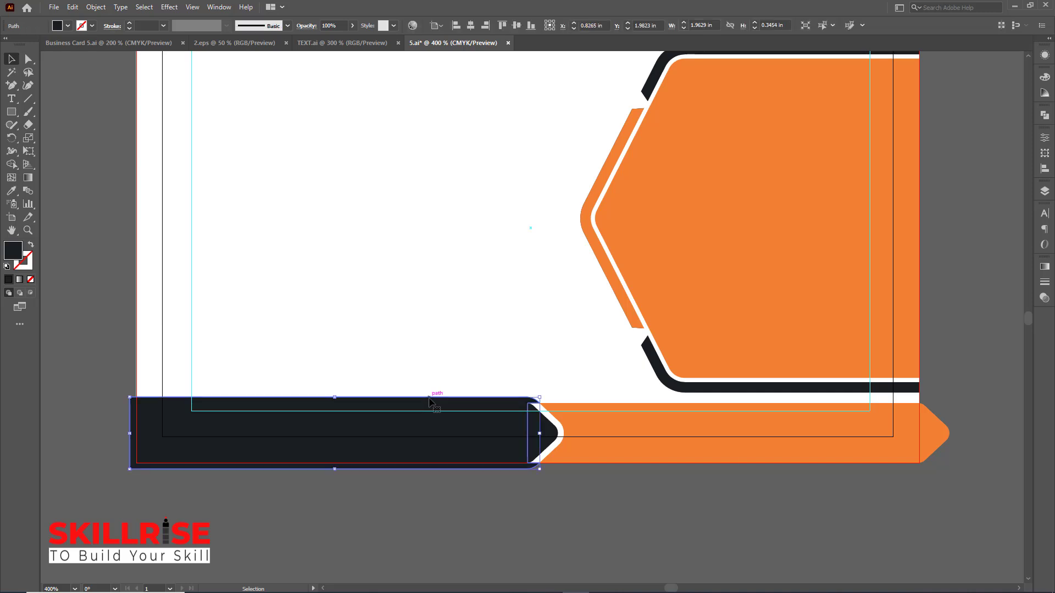
pyautogui.press('Delete')
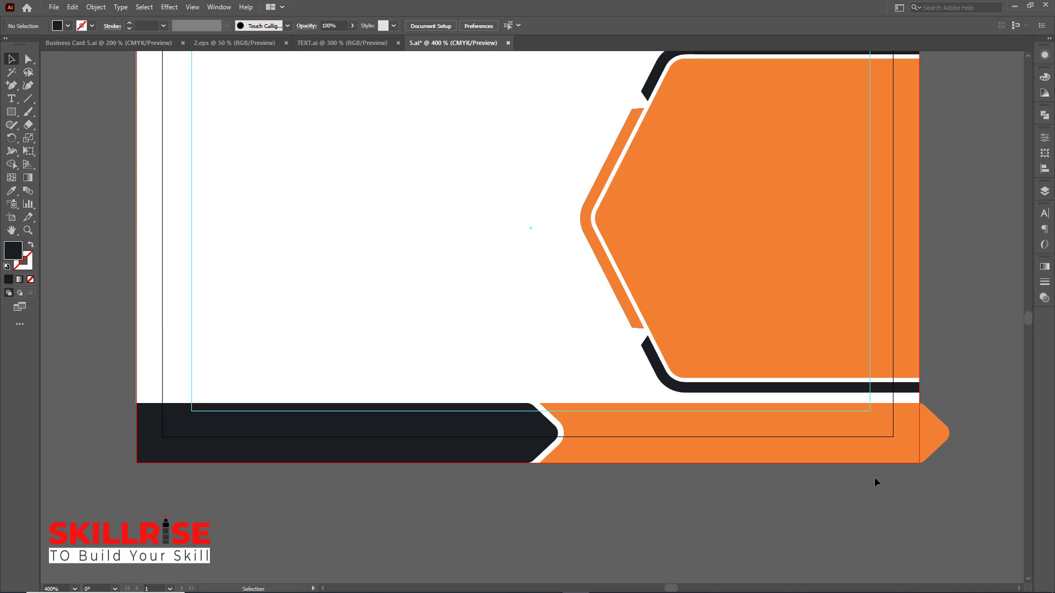
# Draw a dark rectangle about 0.11 x 0.17 in against the left safe-area guide, roughly midway down the card.
pyautogui.scroll(5, 875, 481)
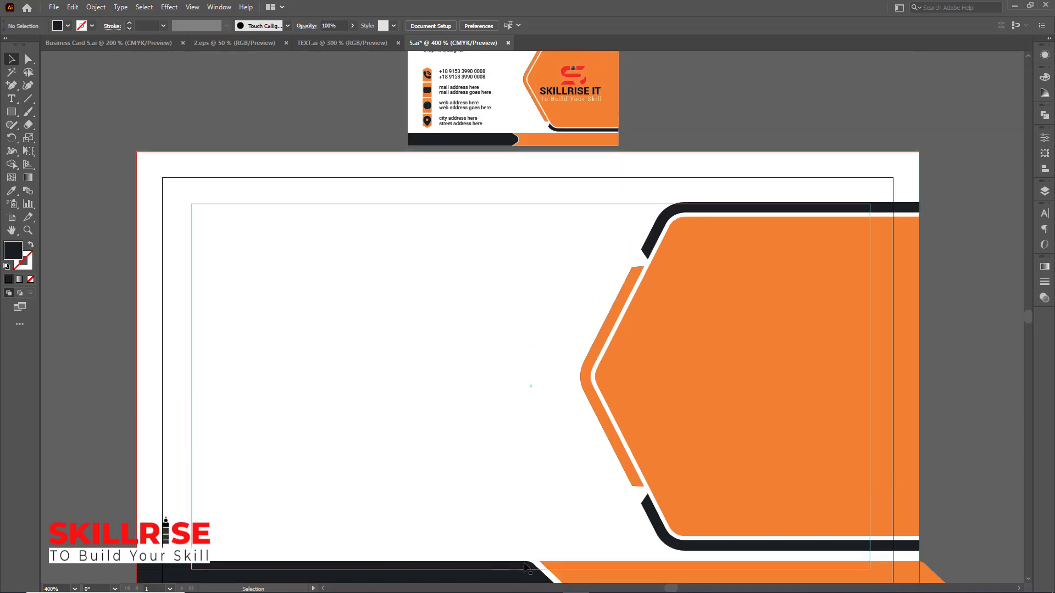
pyautogui.scroll(1, 464, 433)
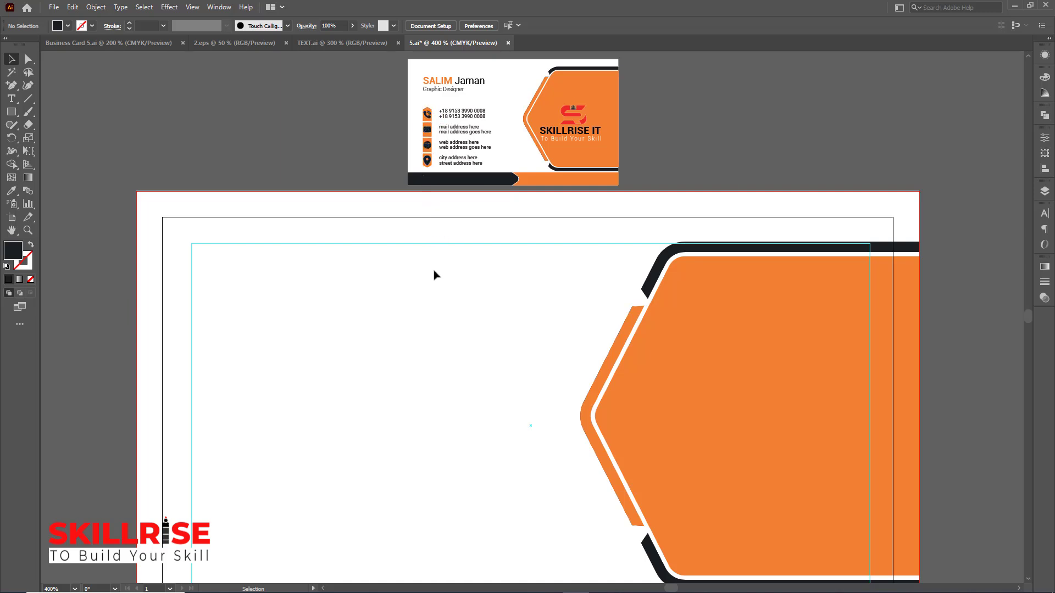
pyautogui.press('space')
pyautogui.moveTo(346, 377); pyautogui.dragTo(478, 306)
pyautogui.scroll(-1, 478, 306)
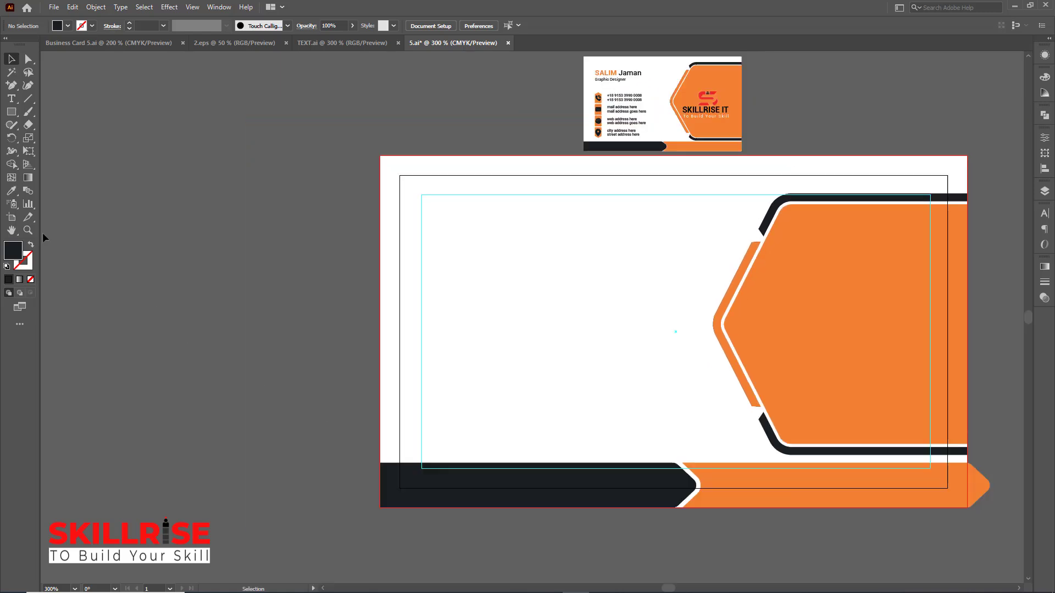
pyautogui.moveTo(11, 112); pyautogui.dragTo(74, 113)
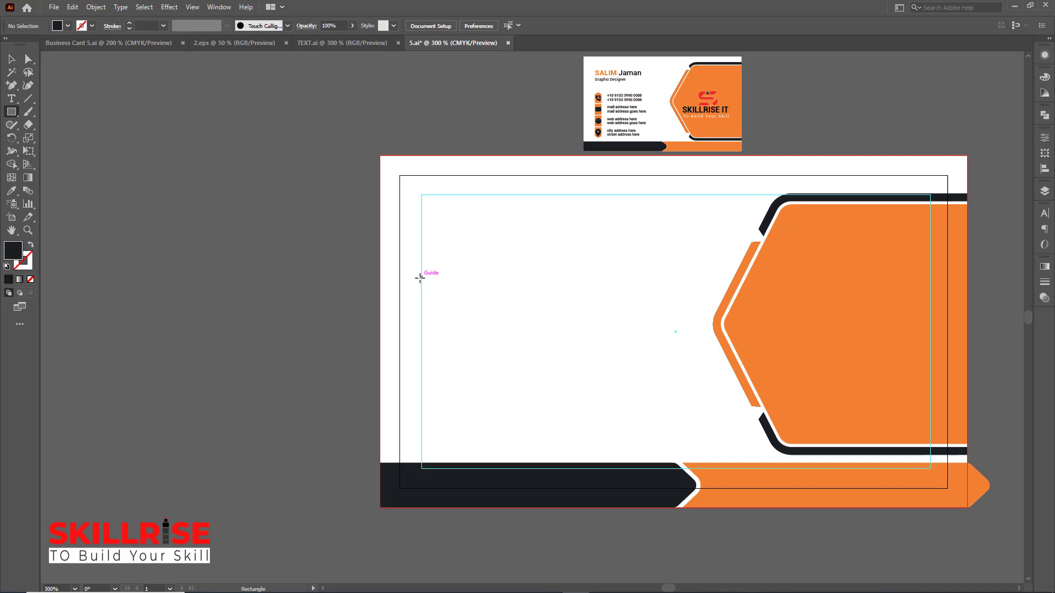
pyautogui.moveTo(421, 298); pyautogui.dragTo(439, 326)
pyautogui.click(11, 61)
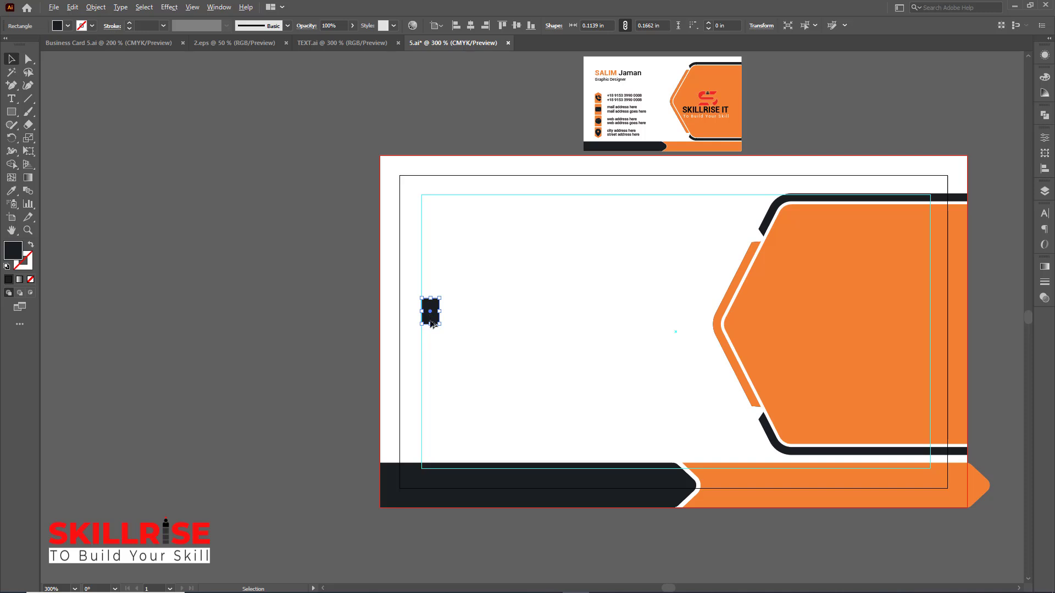
# Duplicate the small dark rectangle downward three times with a narrow even gap to form a column of four.
pyautogui.moveTo(432, 324); pyautogui.dragTo(432, 348)
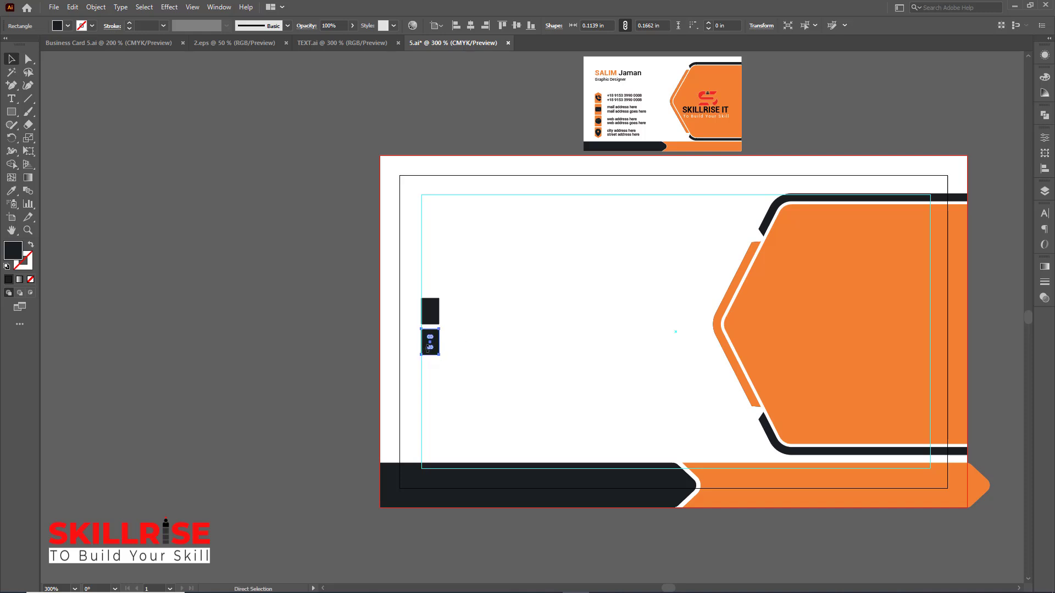
pyautogui.hotkey('ctrl', '=')
pyautogui.hotkey('ctrl', 'd')
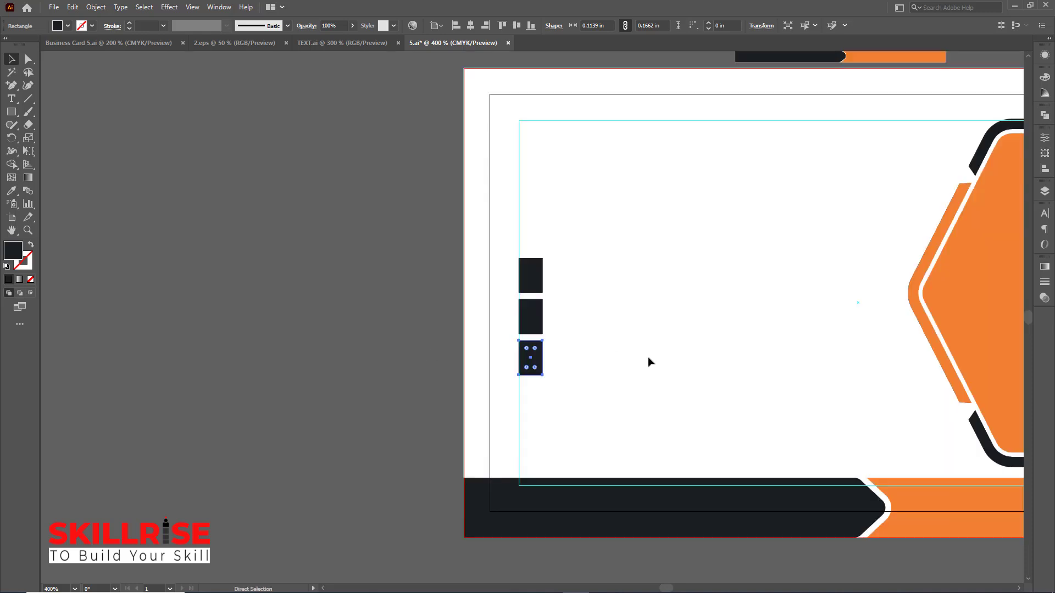
pyautogui.hotkey('ctrl', 'd')
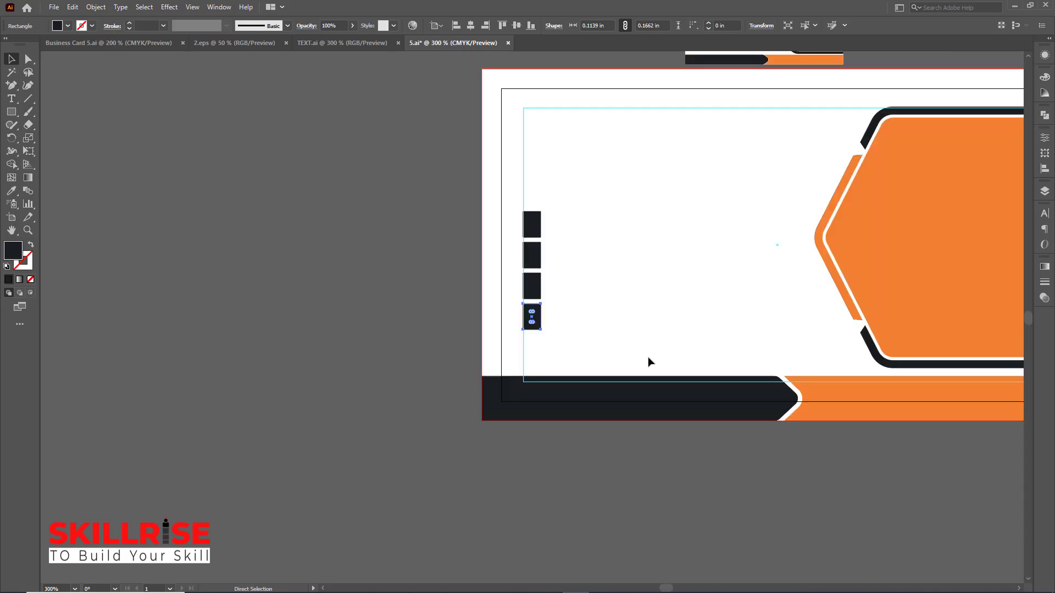
# Compare the contact icon backgrounds on the reference card with the column of four rectangles.
pyautogui.hotkey('ctrl', '-')
pyautogui.scroll(3, 648, 362)
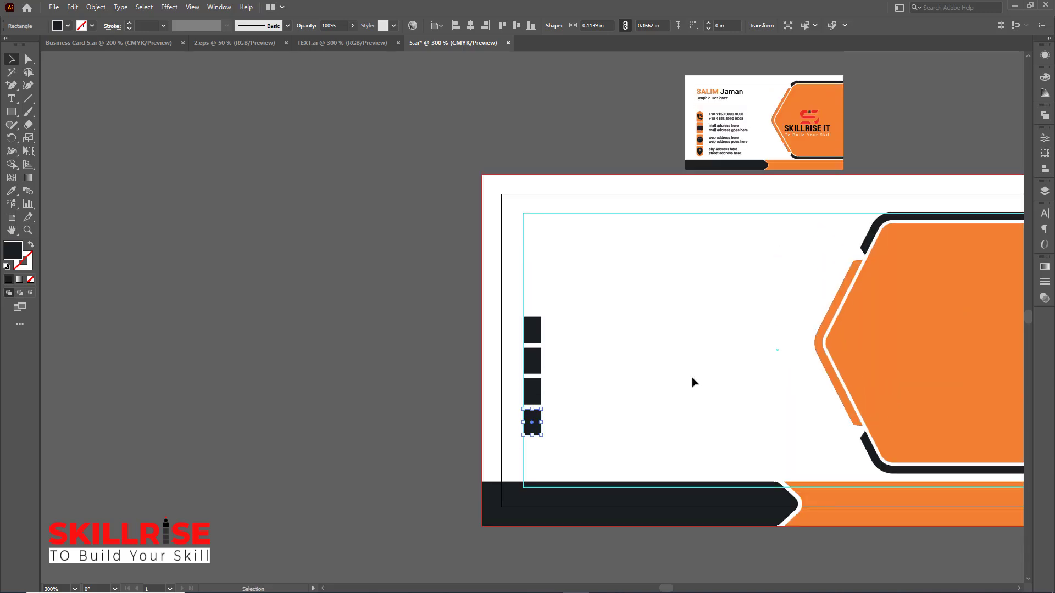
pyautogui.scroll(1, 692, 383)
pyautogui.hotkey('ctrl', '+')
pyautogui.hotkey('ctrl', '+')
pyautogui.scroll(10, 692, 382)
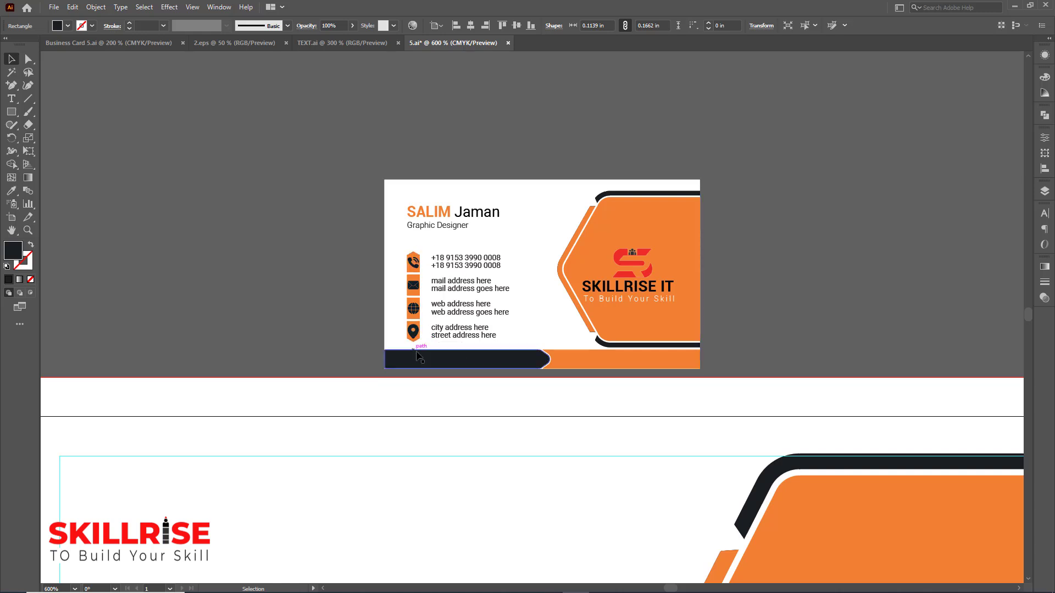
pyautogui.moveTo(376, 497); pyautogui.dragTo(645, 193)
pyautogui.moveTo(483, 422); pyautogui.dragTo(545, 330)
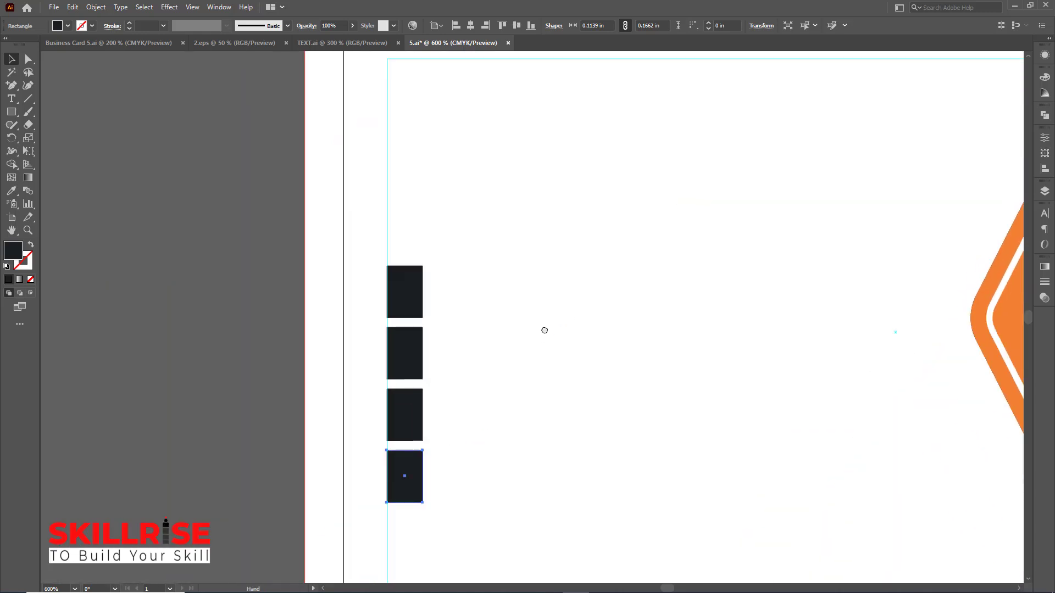
# Add an anchor point midway along the top rectangle's upper edge and raise it about 0.04 in to form a peak.
pyautogui.click(415, 302)
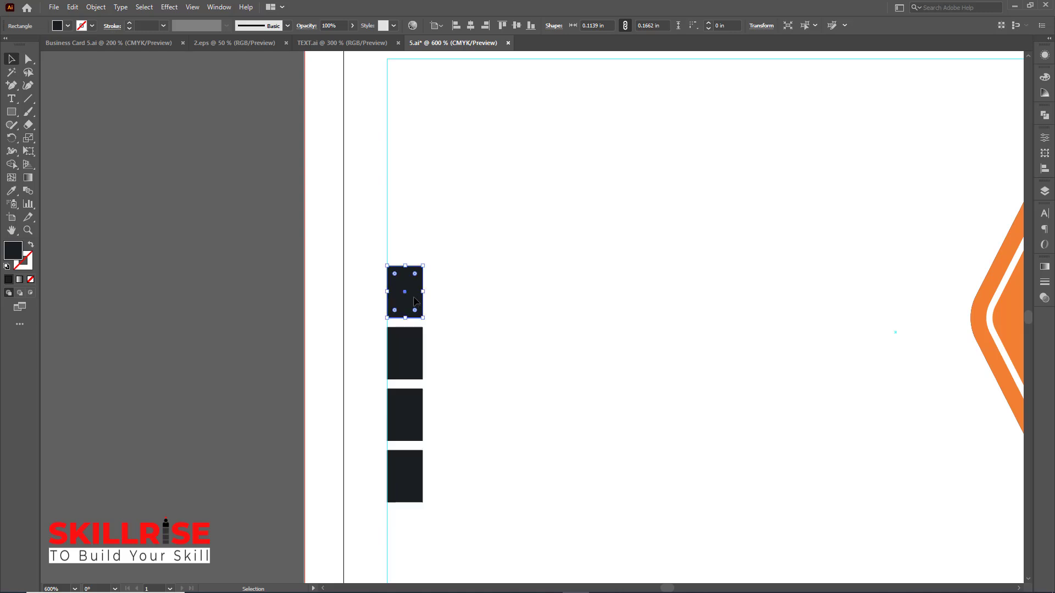
pyautogui.click(13, 87)
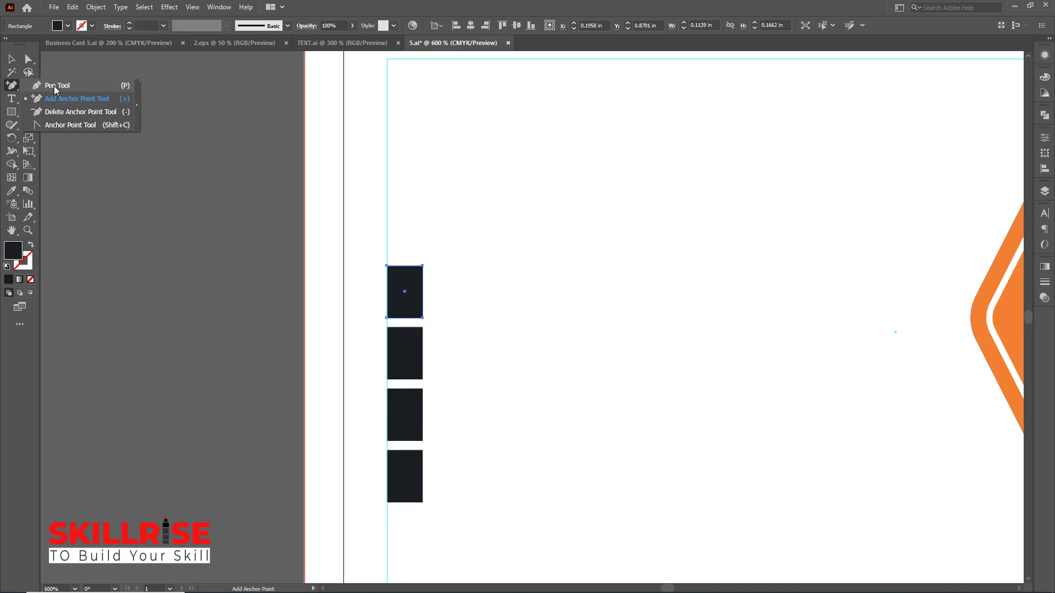
pyautogui.click(62, 101)
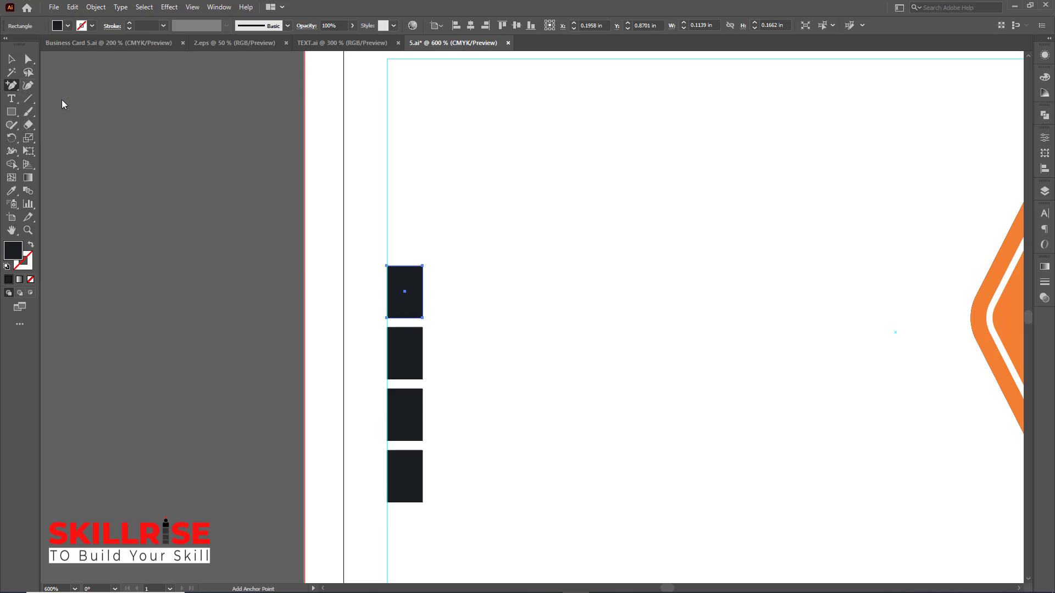
pyautogui.click(405, 266)
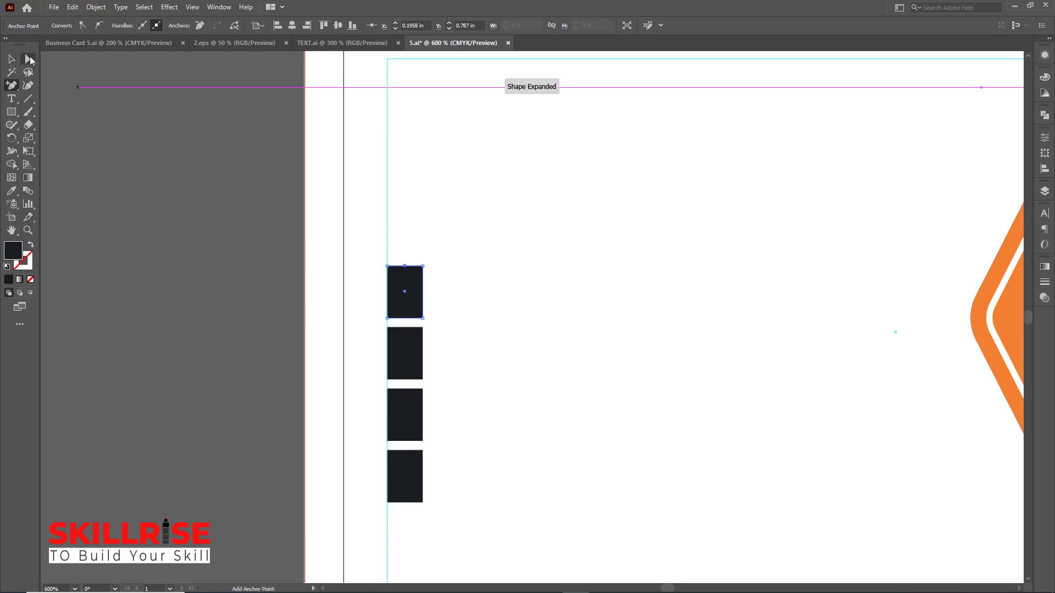
pyautogui.click(30, 60)
pyautogui.click(77, 57)
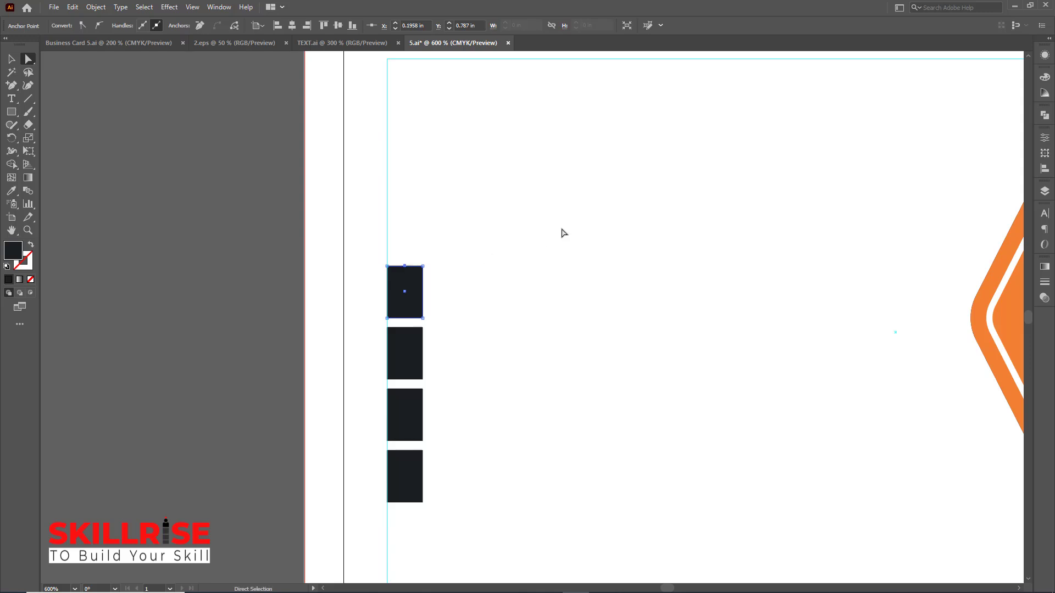
pyautogui.press('Up')
pyautogui.press('Up')
pyautogui.press('Up')
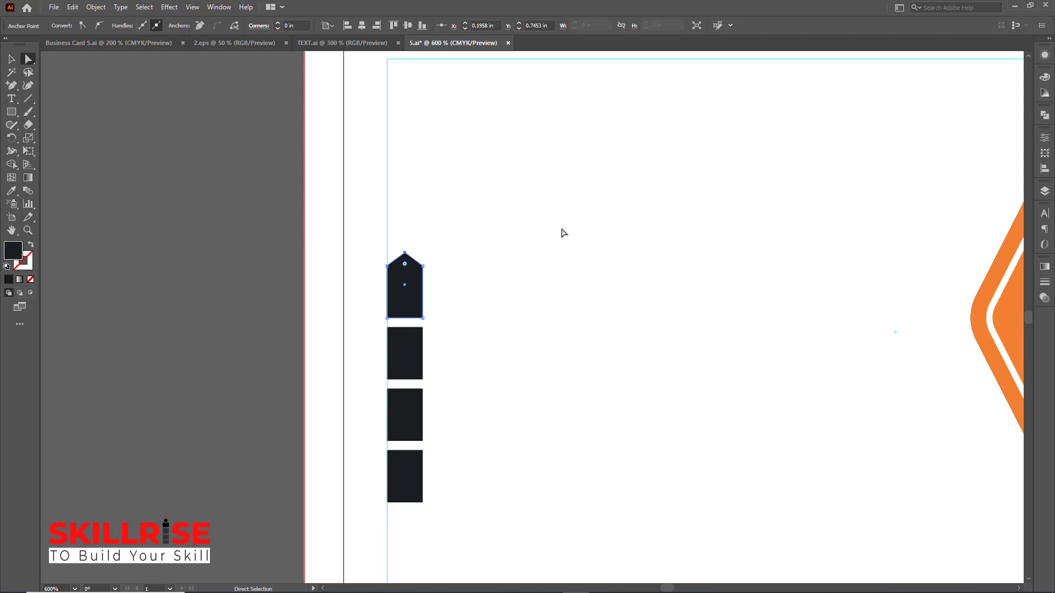
# Add an anchor point midway along the bottom rectangle's lower edge and lower it about 0.04 in to form a point.
pyautogui.scroll(-2, 563, 233)
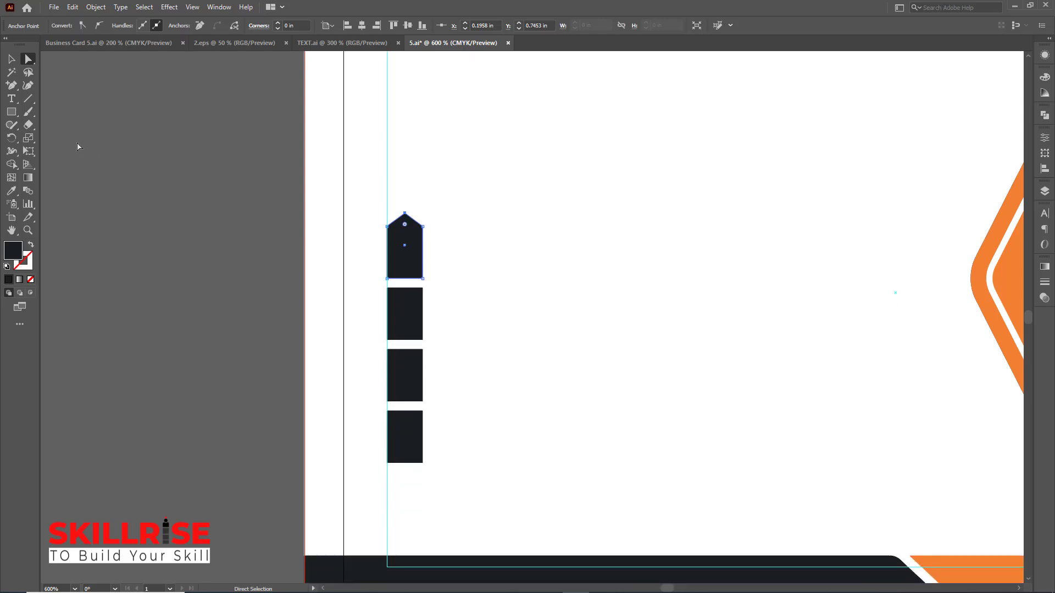
pyautogui.click(14, 89)
pyautogui.click(73, 99)
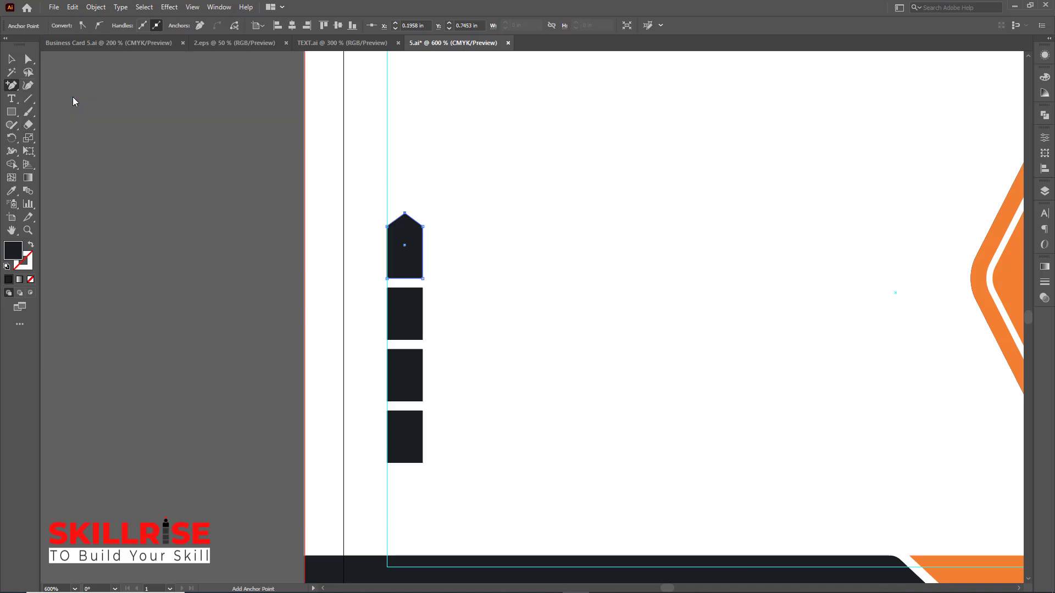
pyautogui.click(405, 463)
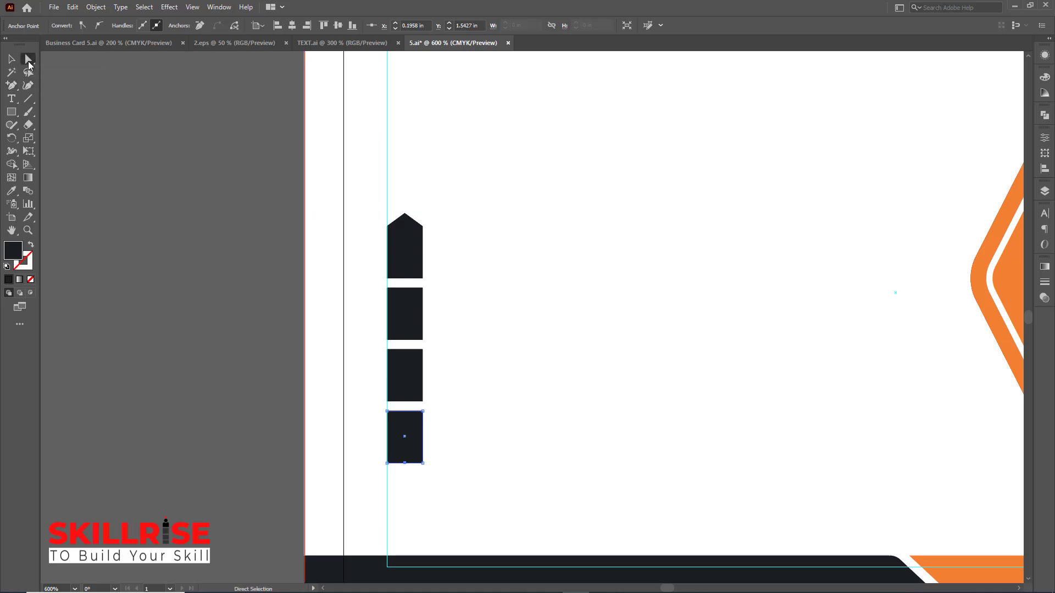
pyautogui.click(28, 64)
pyautogui.click(80, 61)
pyautogui.press('Down')
pyautogui.press('Down')
pyautogui.press('Down')
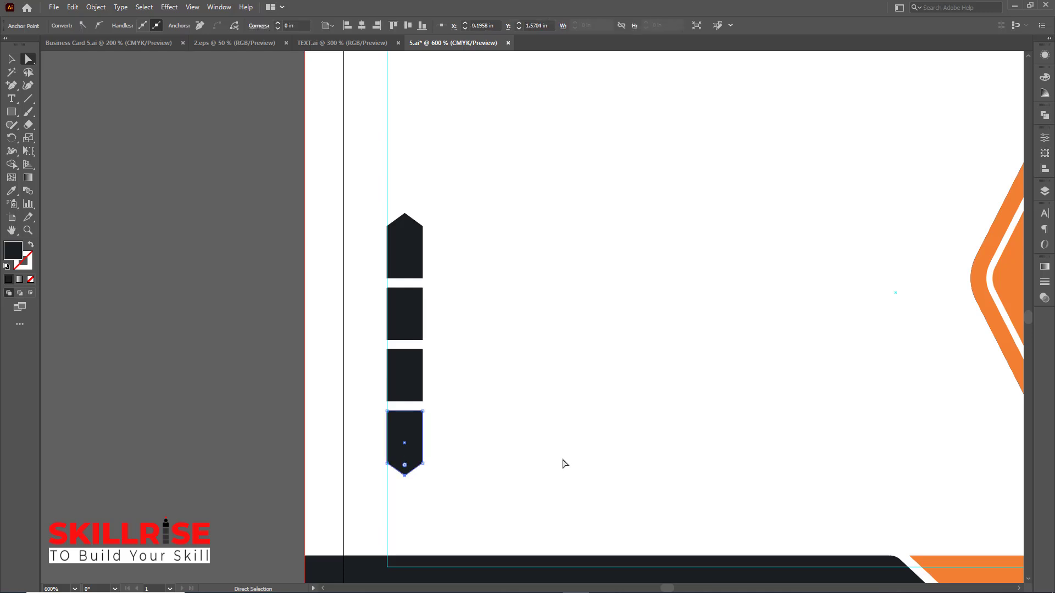
pyautogui.click(11, 59)
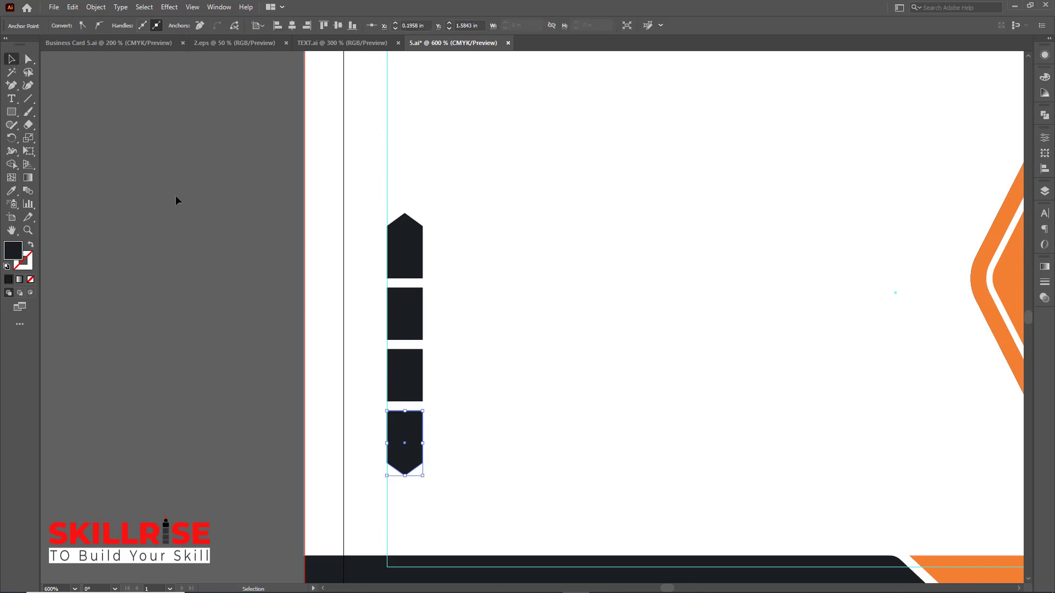
pyautogui.click(176, 195)
# Recolor all four icon backgrounds with the orange sampled from the reference card's hexagon.
pyautogui.hotkey('ctrl', '-')
pyautogui.hotkey('ctrl', '-')
pyautogui.hotkey('ctrl', '-')
pyautogui.hotkey('ctrl', '+')
pyautogui.hotkey('ctrl', '+')
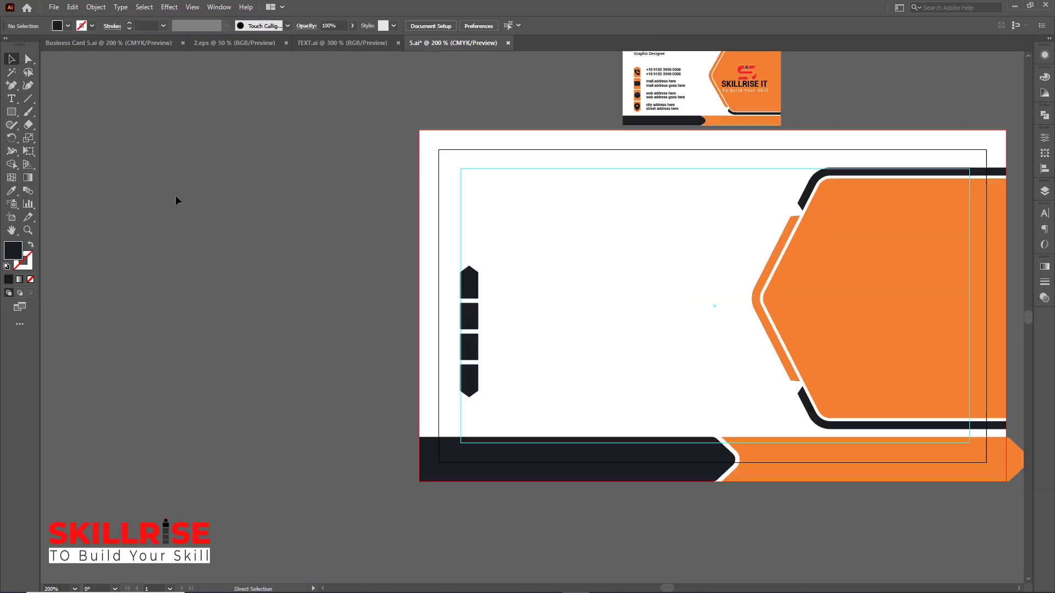
pyautogui.moveTo(613, 83); pyautogui.dragTo(499, 264)
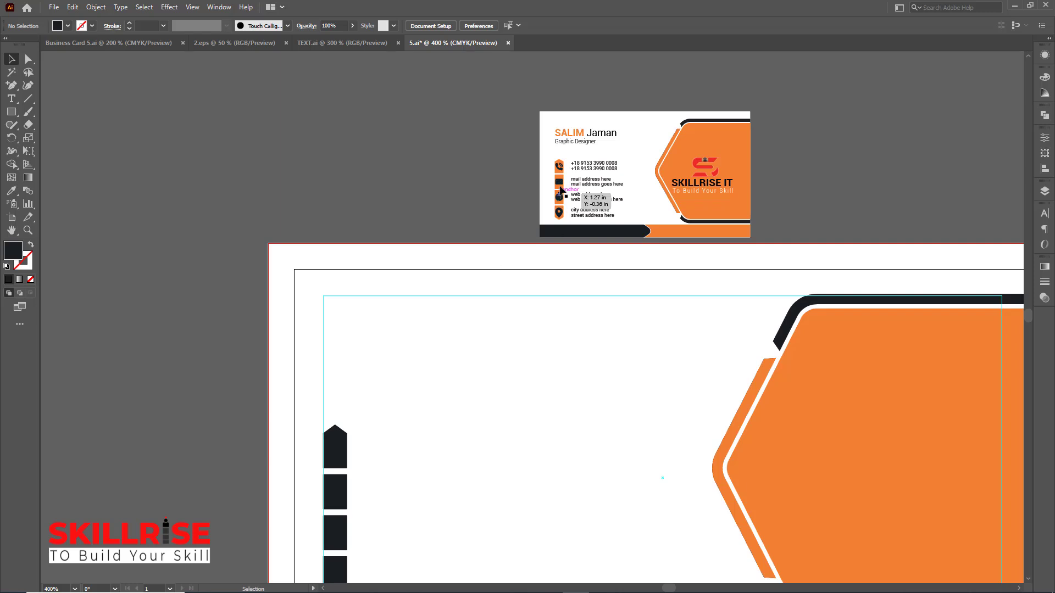
pyautogui.scroll(-2, 479, 359)
pyautogui.scroll(-3, 423, 360)
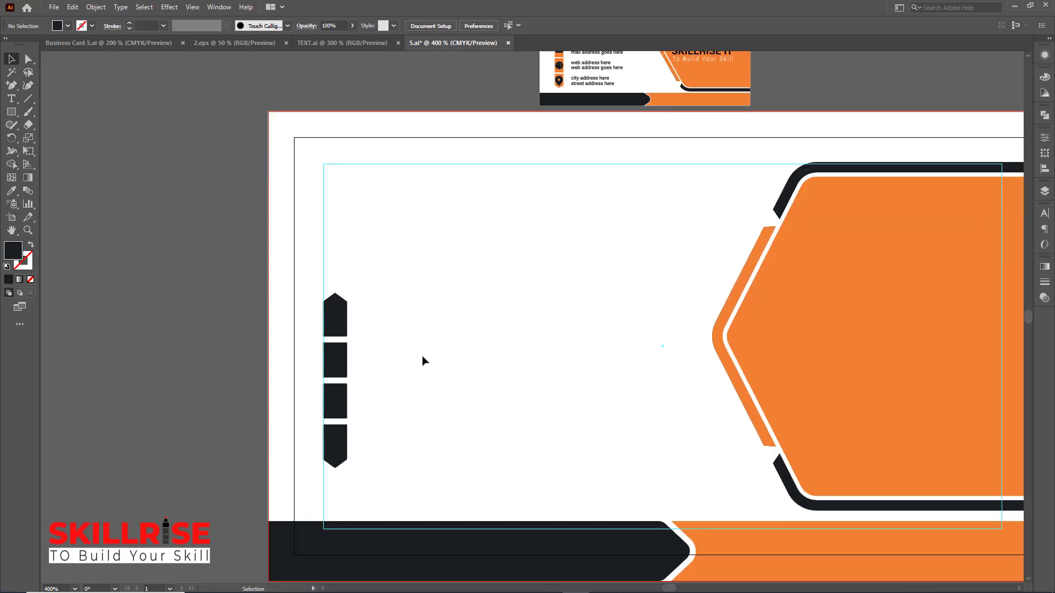
pyautogui.moveTo(383, 275); pyautogui.dragTo(312, 441)
pyautogui.scroll(2, 477, 383)
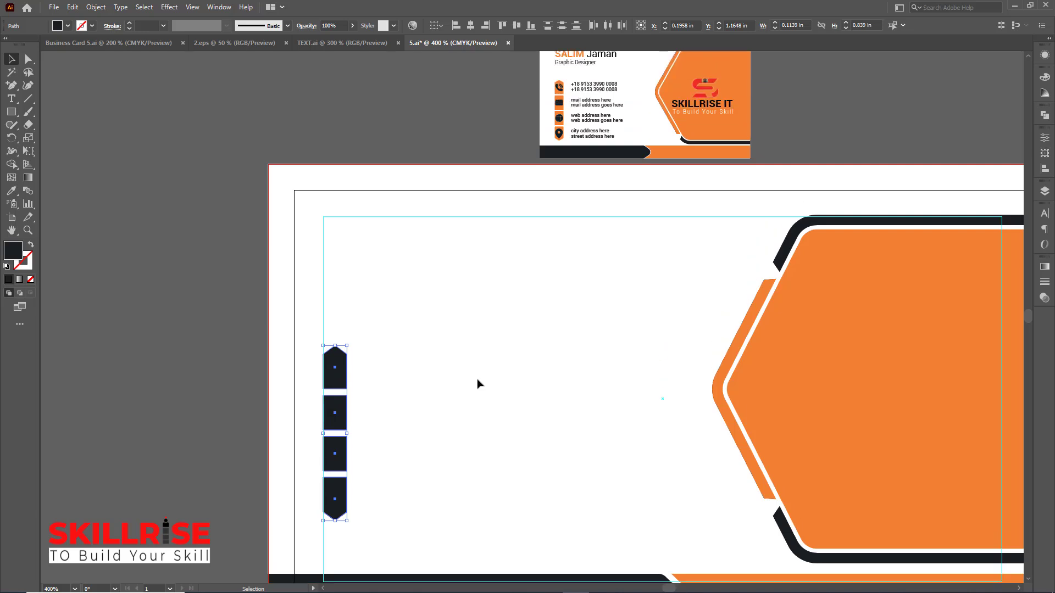
pyautogui.click(12, 191)
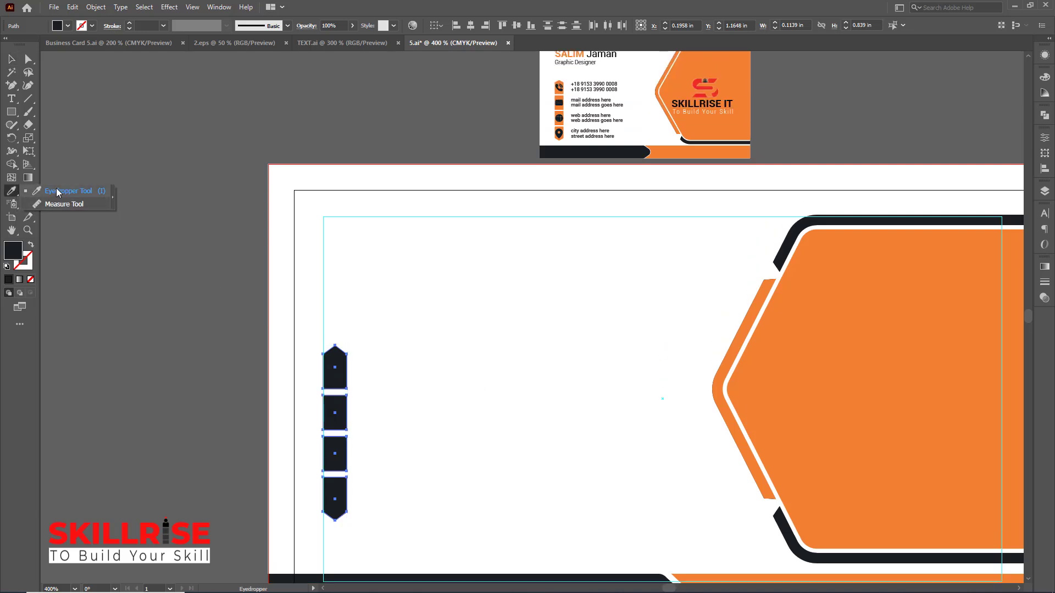
pyautogui.click(66, 191)
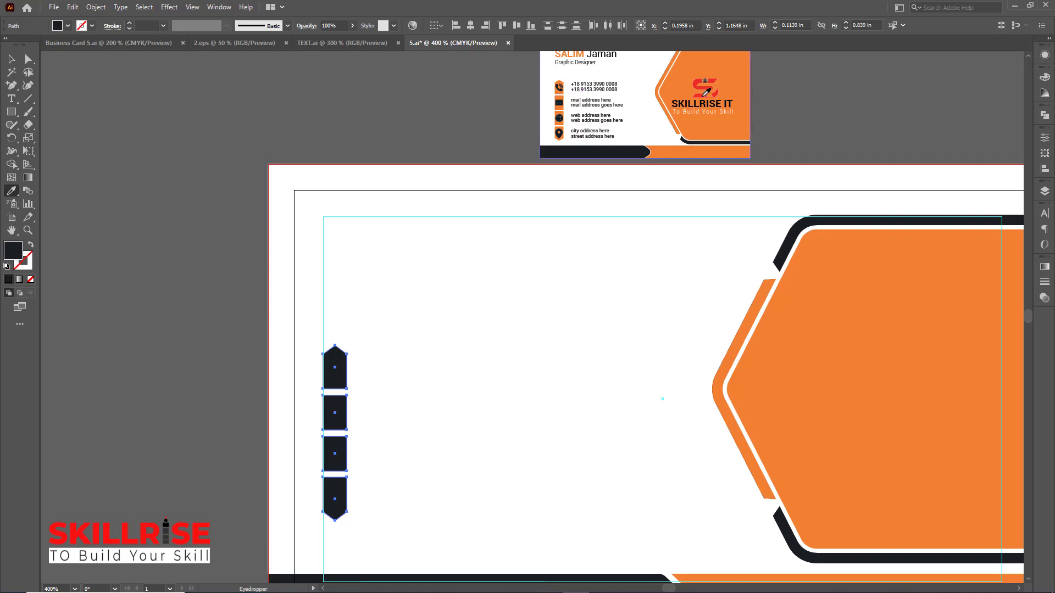
pyautogui.click(731, 87)
pyautogui.press('v')
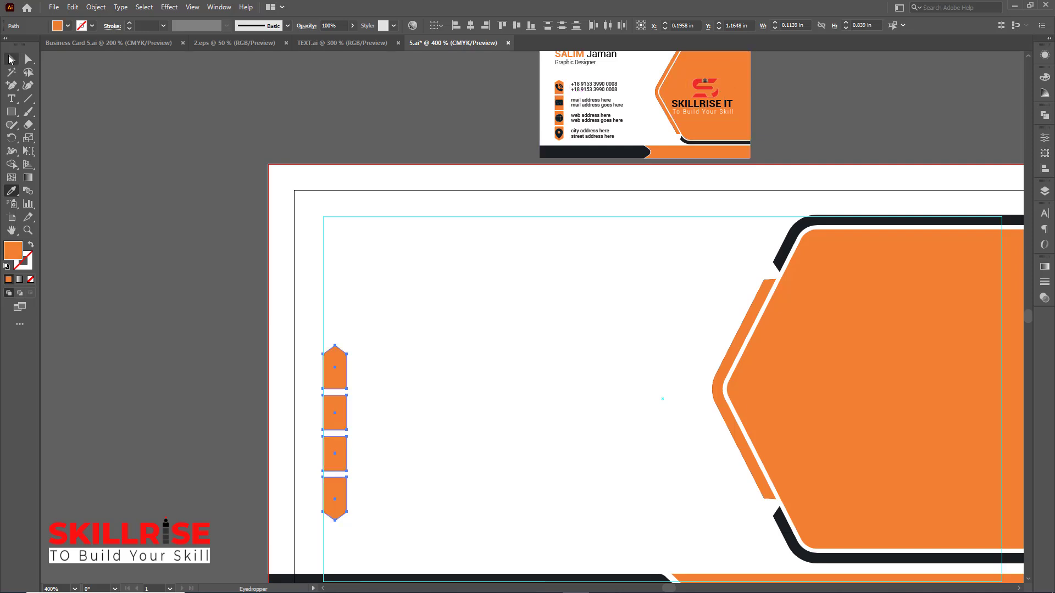
pyautogui.click(143, 198)
# Examine the reference card's text, icons and logo against the contact side's current layout.
pyautogui.hotkey('ctrl', '-')
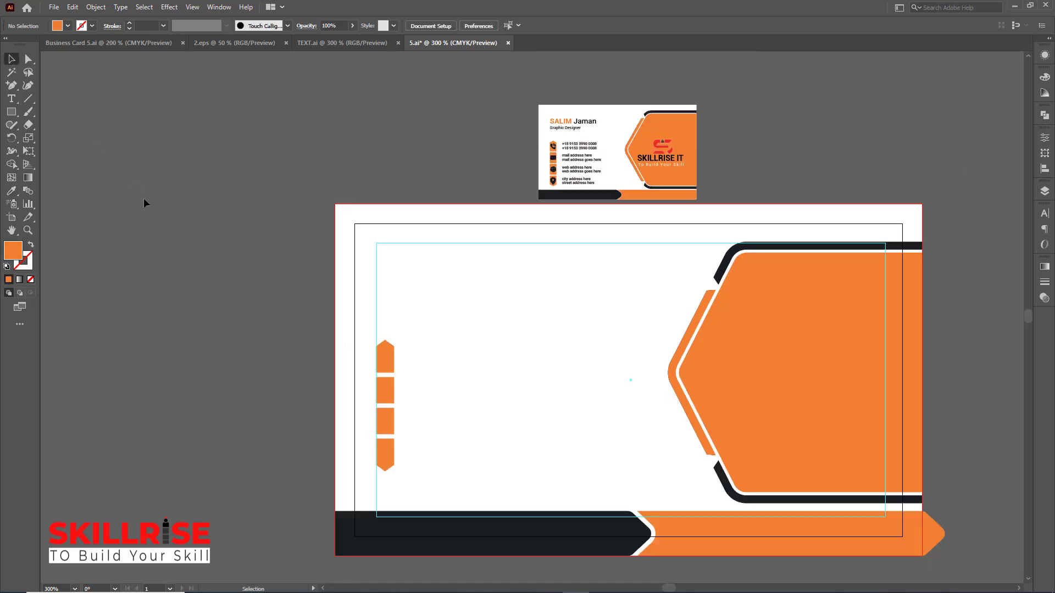
pyautogui.scroll(-1, 143, 198)
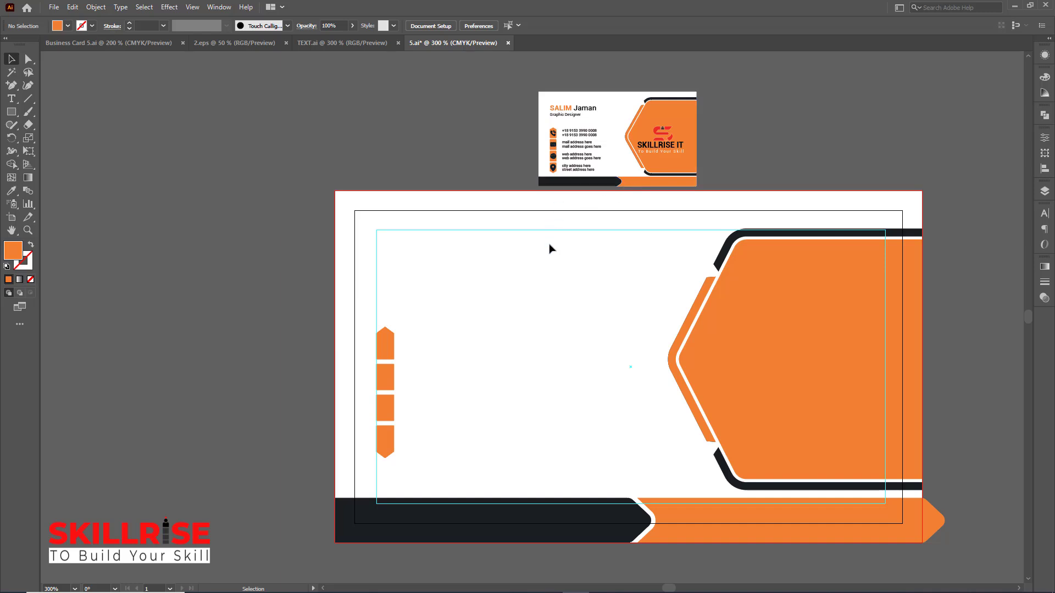
pyautogui.hotkey('ctrl', '+')
pyautogui.hotkey('ctrl', '+')
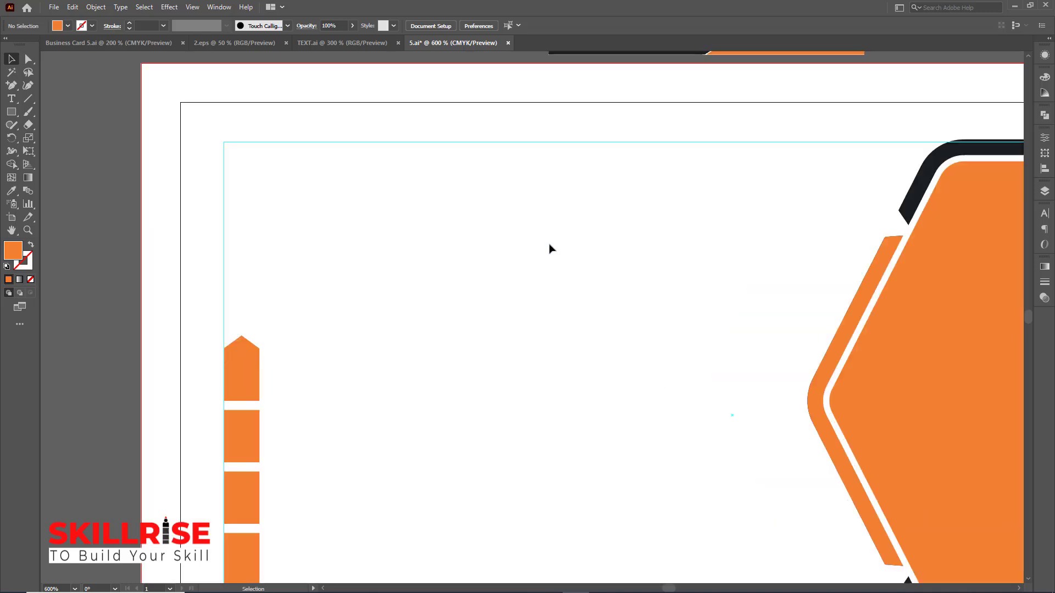
pyautogui.moveTo(550, 248); pyautogui.dragTo(603, 401)
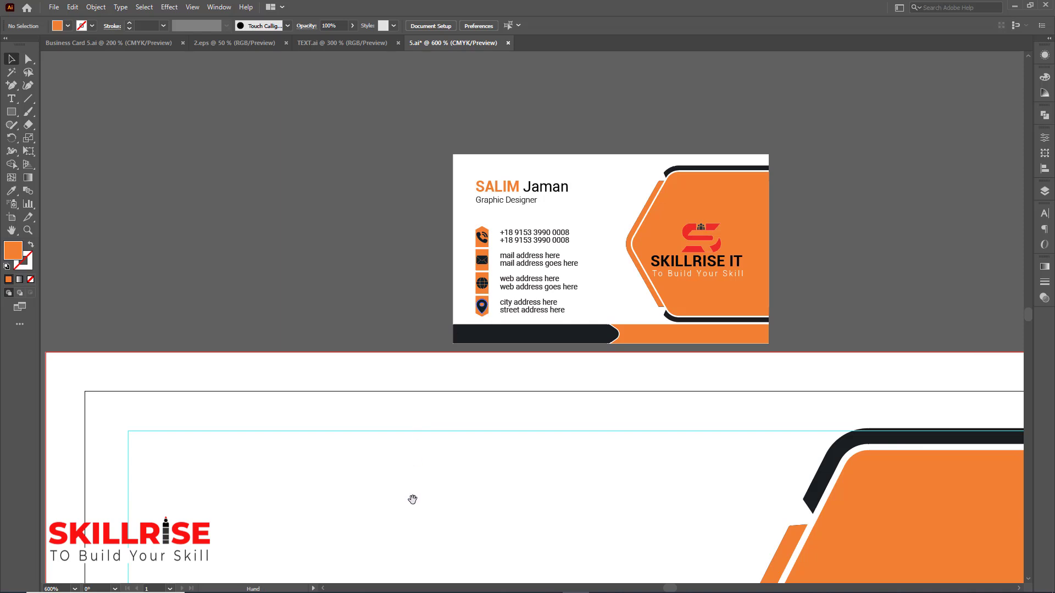
pyautogui.hotkey('ctrl', '-')
pyautogui.hotkey('ctrl', '-')
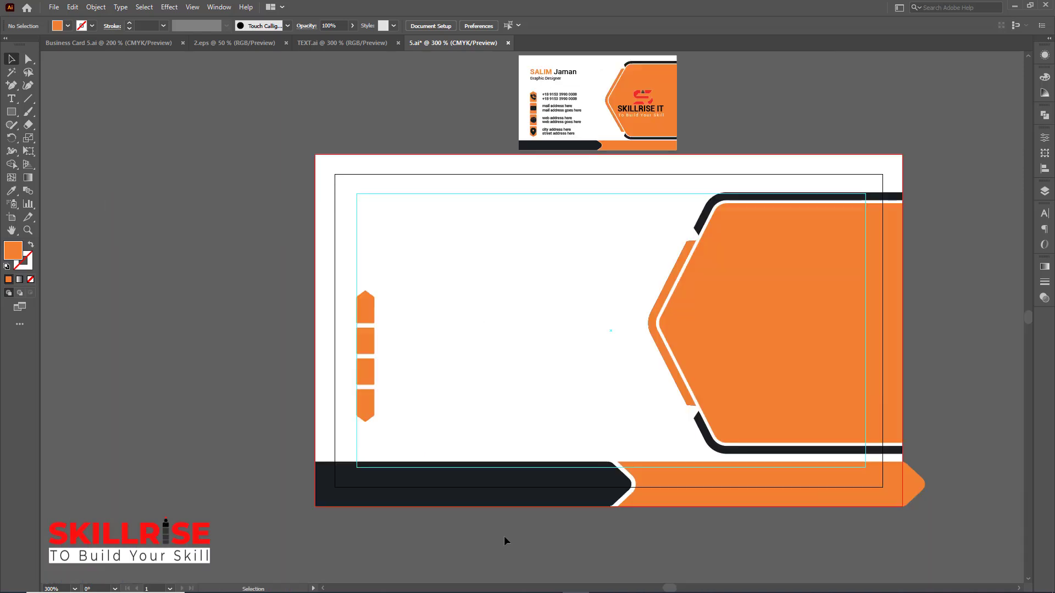
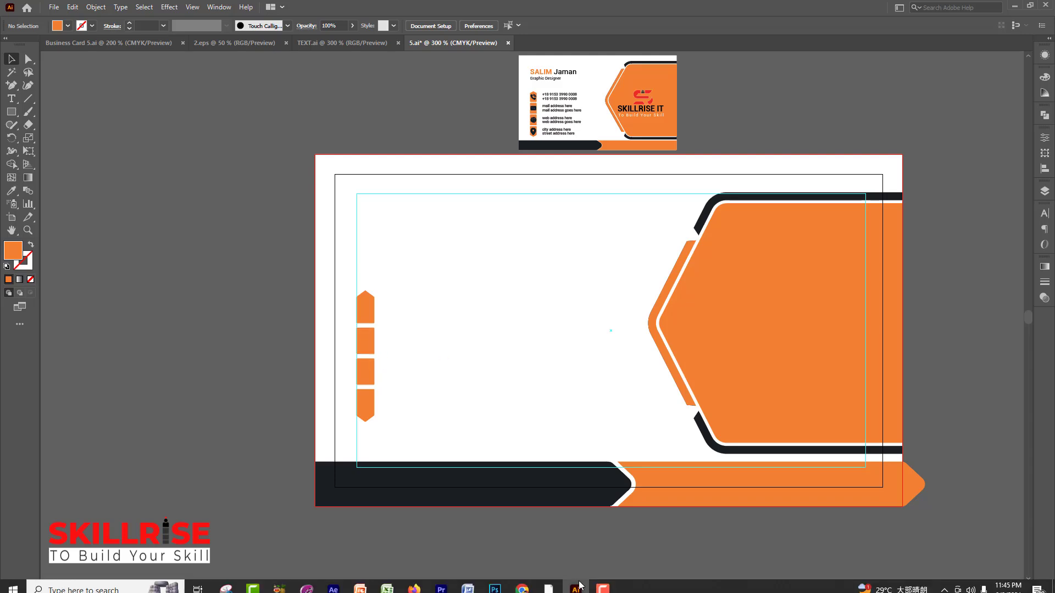
# Look over the business card tutorials on the Skillrise YouTube channel in the browser, and return to Illustrator.
pyautogui.click(557, 585)
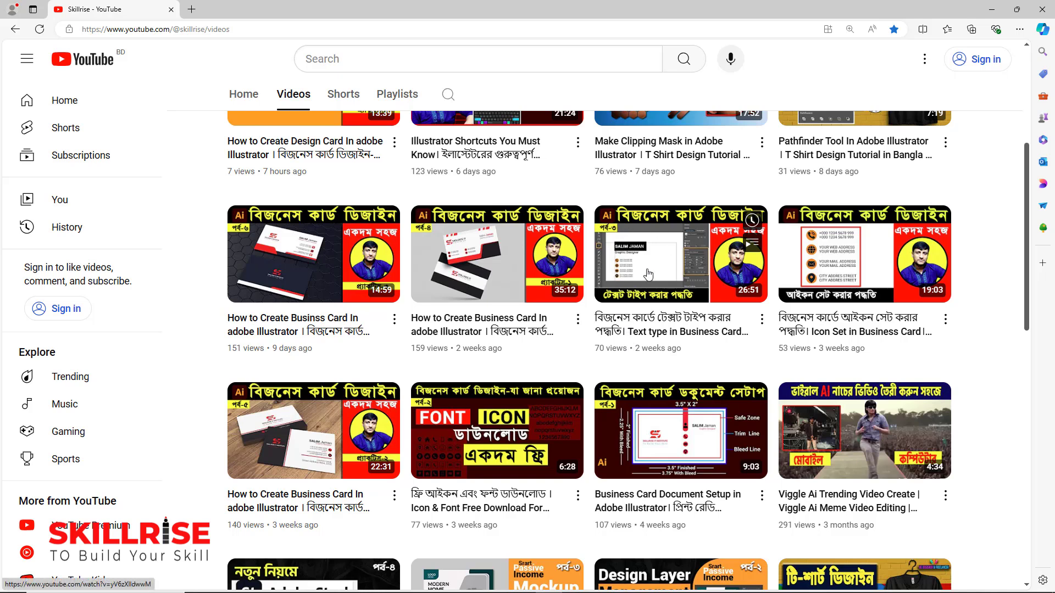
pyautogui.moveTo(582, 591)
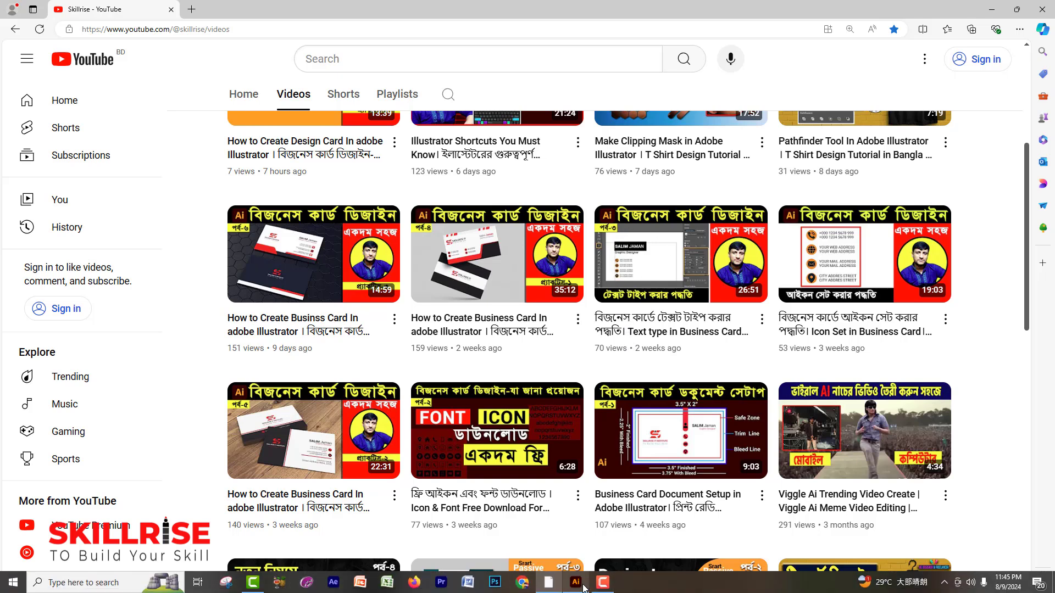
pyautogui.click(582, 587)
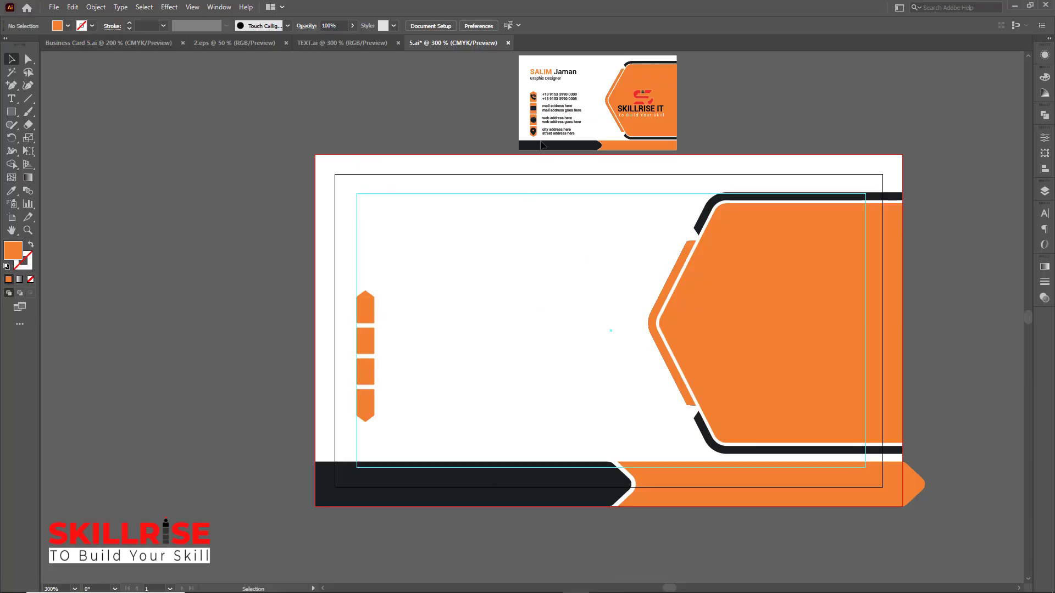
# Copy the name, contact text and SKILLRISE IT logo from TEXT.ai into 5.ai and place them beside the card's left edge.
pyautogui.click(311, 44)
pyautogui.moveTo(273, 157); pyautogui.dragTo(522, 478)
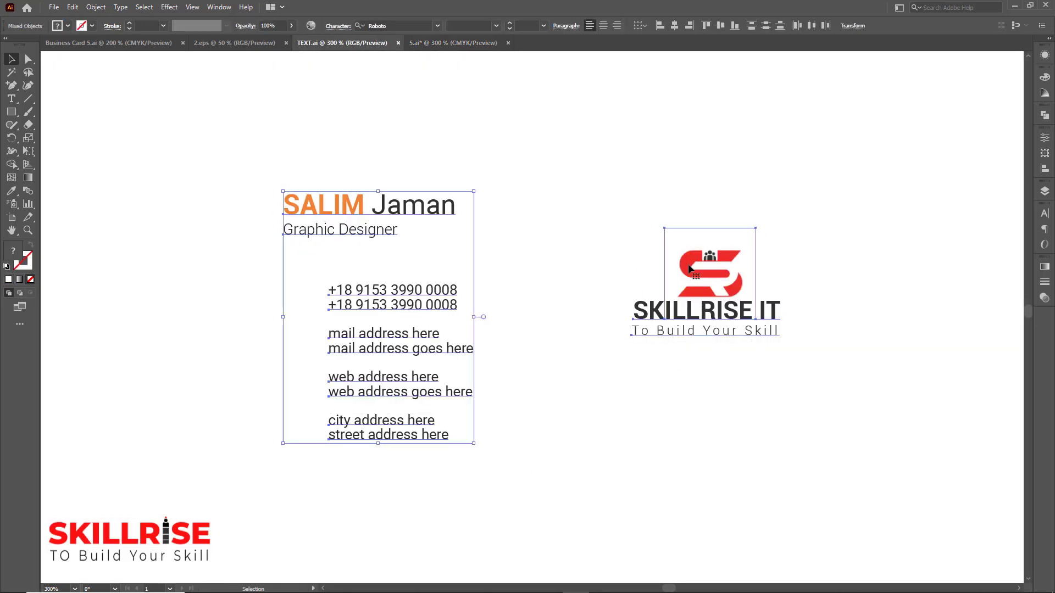
pyautogui.moveTo(688, 261); pyautogui.dragTo(599, 309)
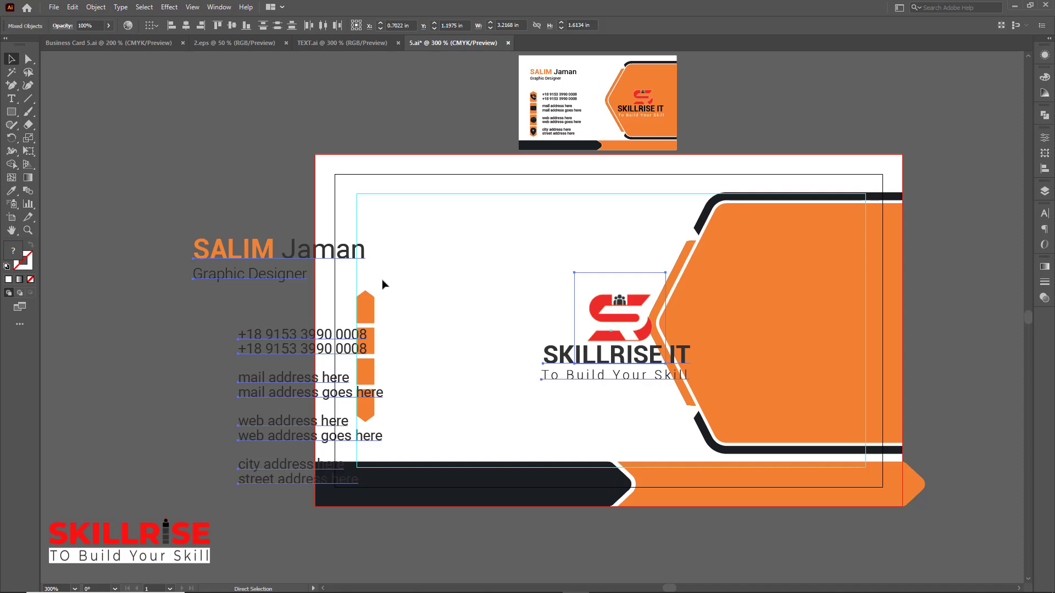
pyautogui.hotkey('ctrl', '-')
pyautogui.moveTo(407, 311); pyautogui.dragTo(153, 271)
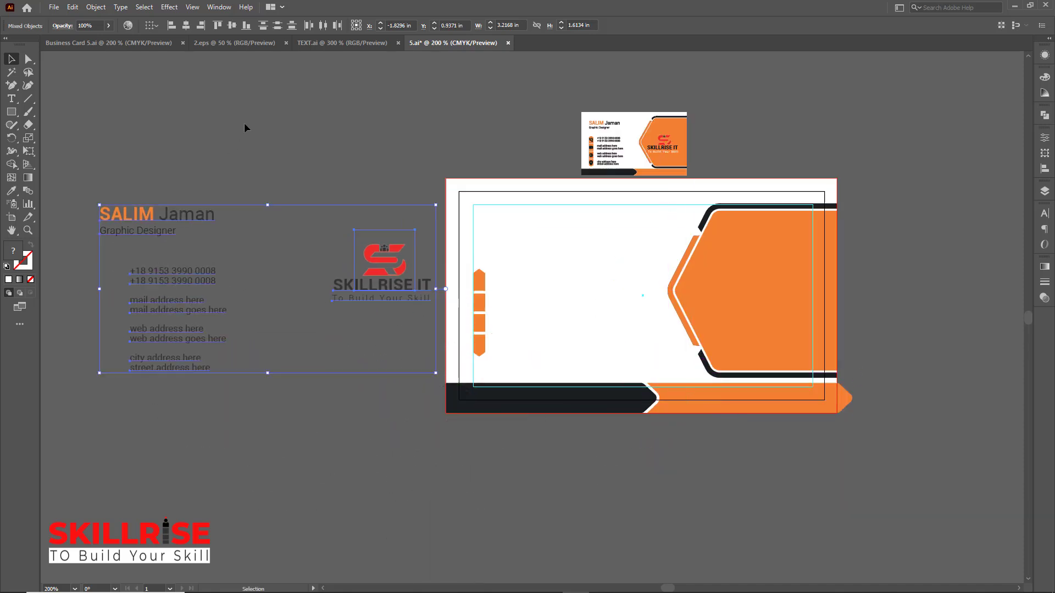
pyautogui.click(245, 122)
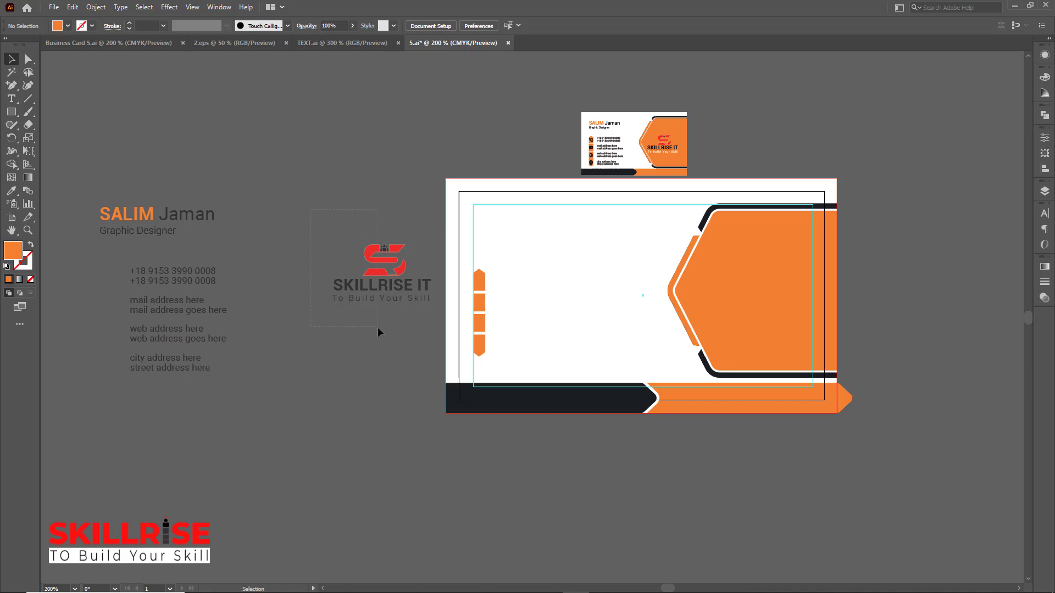
# Move the SKILLRISE IT logo with its tagline onto the card's orange hexagon.
pyautogui.click(385, 265)
pyautogui.moveTo(384, 266); pyautogui.dragTo(756, 276)
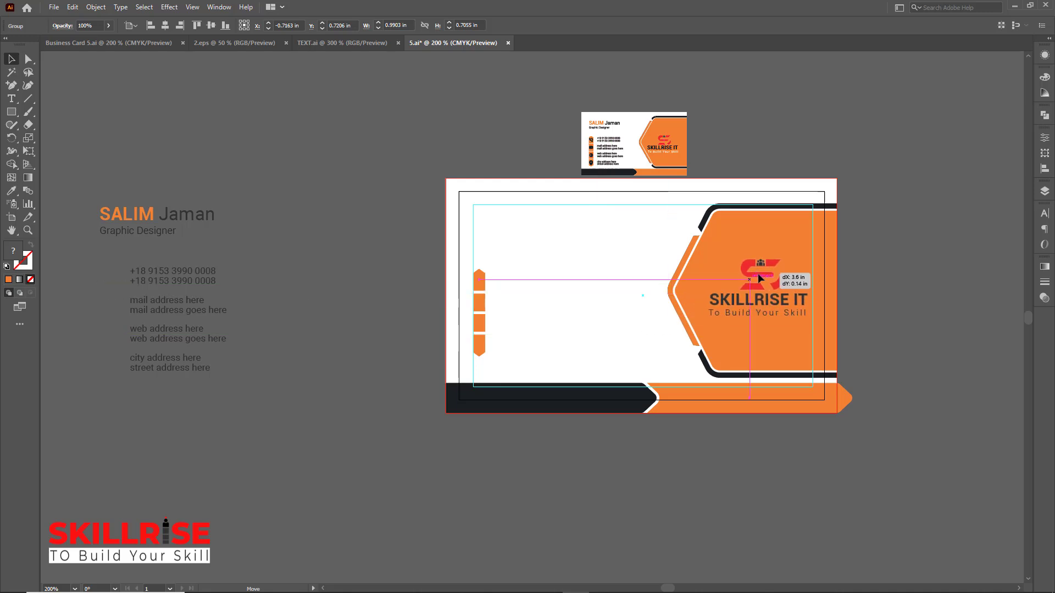
pyautogui.moveTo(758, 278); pyautogui.dragTo(759, 278)
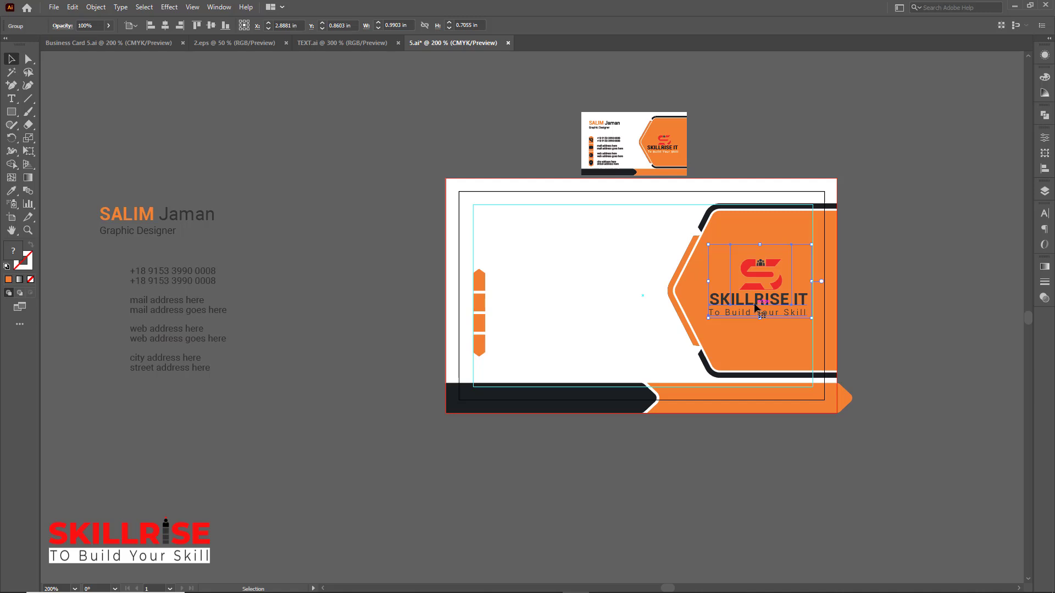
# Move the name and Graphic Designer title into the card's upper-left safe area, aligned with the icon column's left edge.
pyautogui.click(356, 255)
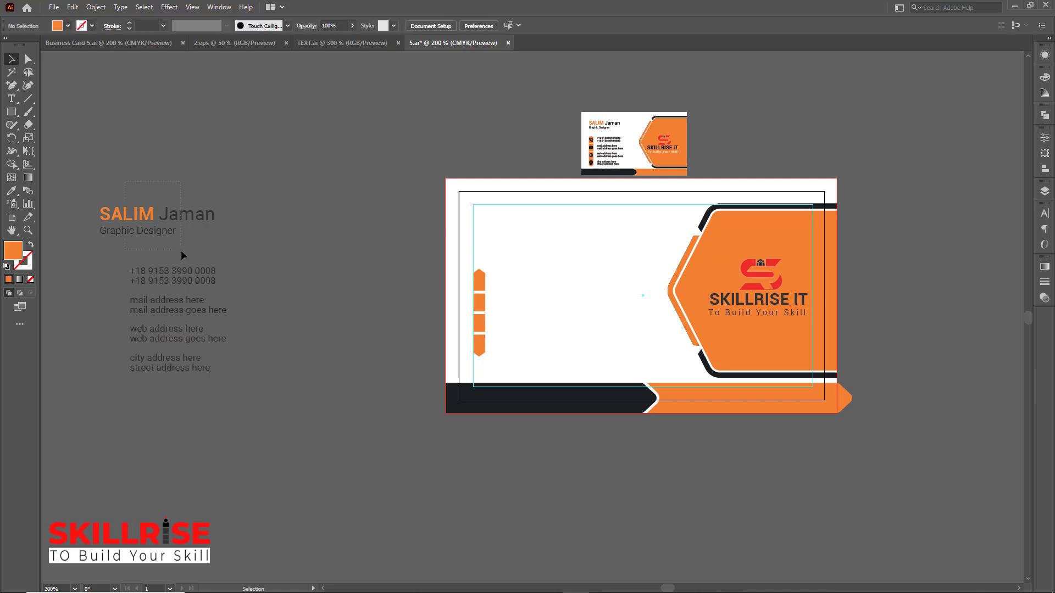
pyautogui.moveTo(182, 252); pyautogui.dragTo(182, 252)
pyautogui.moveTo(148, 219); pyautogui.dragTo(522, 222)
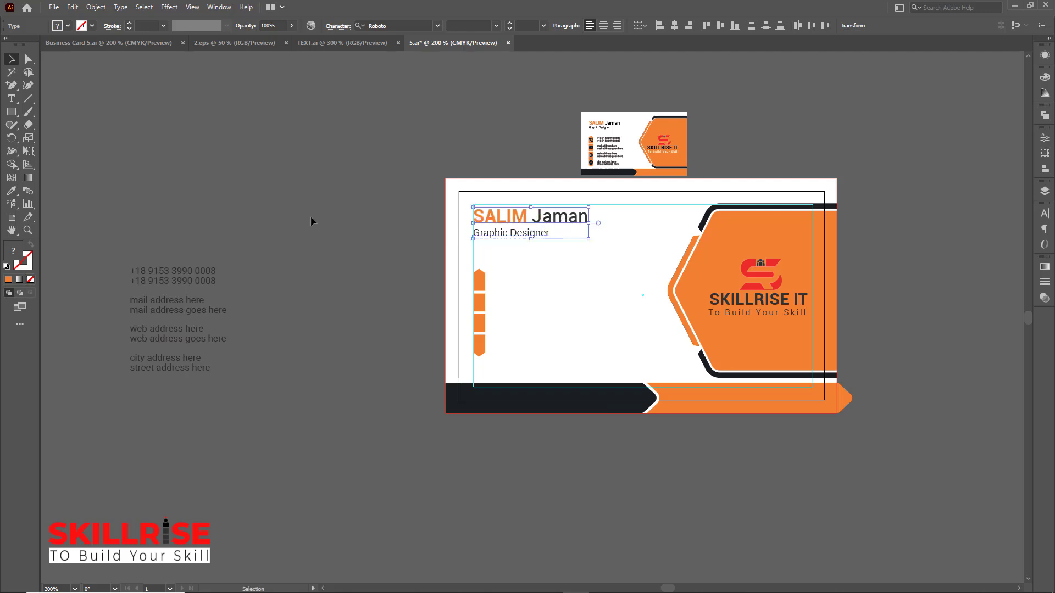
# Move the contact text group onto the card, just to the right of the orange marker column.
pyautogui.click(311, 221)
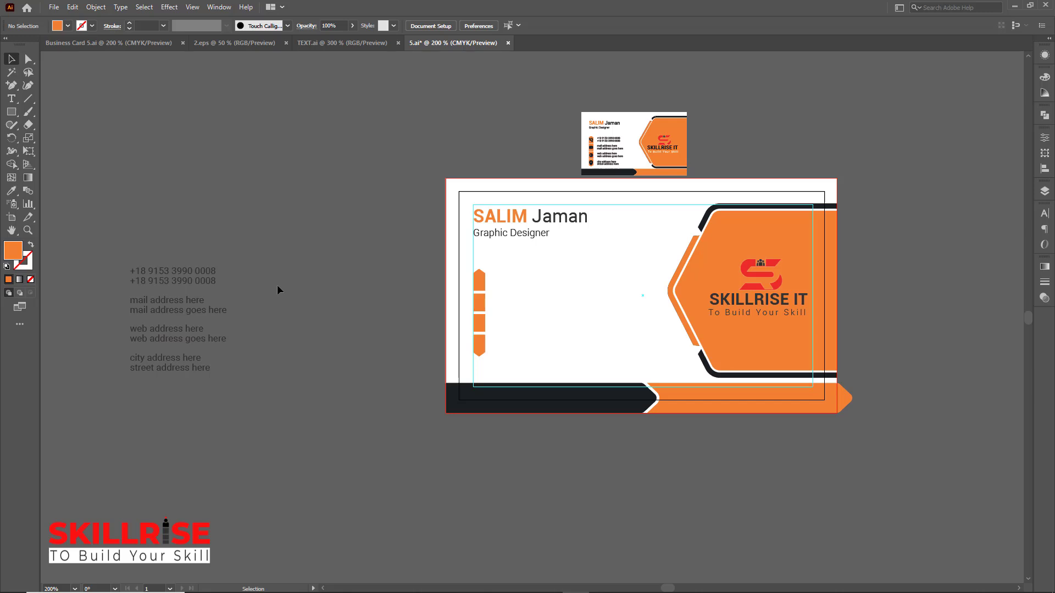
pyautogui.click(187, 295)
pyautogui.moveTo(176, 281); pyautogui.dragTo(540, 285)
pyautogui.hotkey('ctrl', '=')
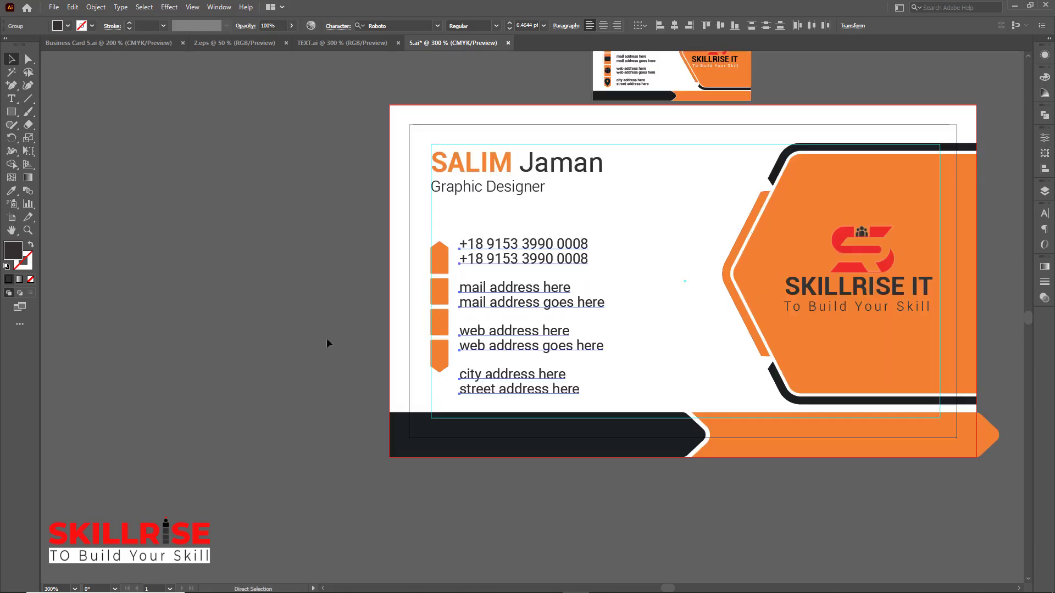
pyautogui.hotkey('ctrl', '=')
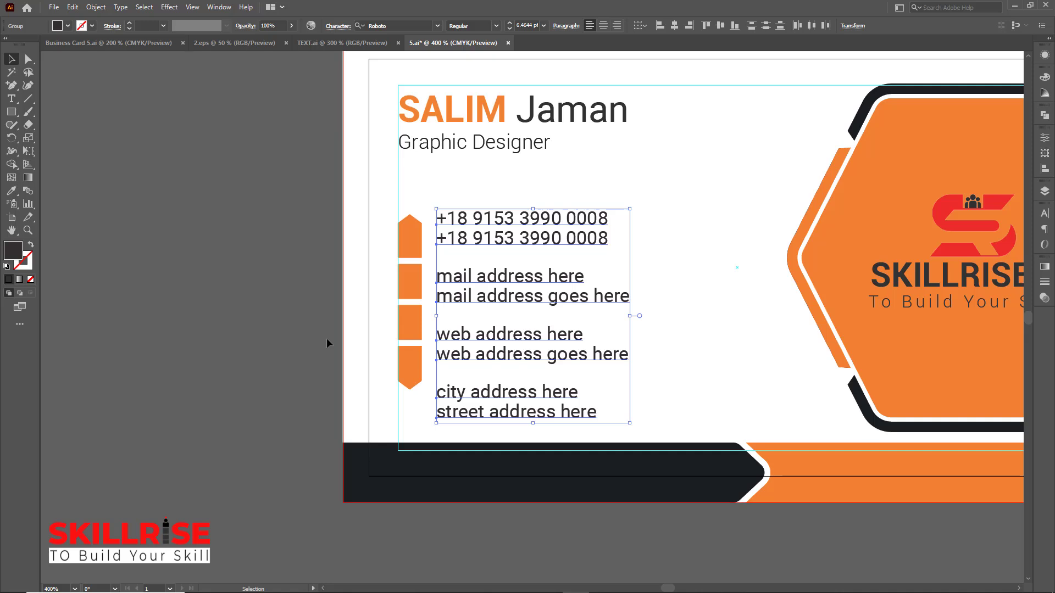
pyautogui.click(327, 343)
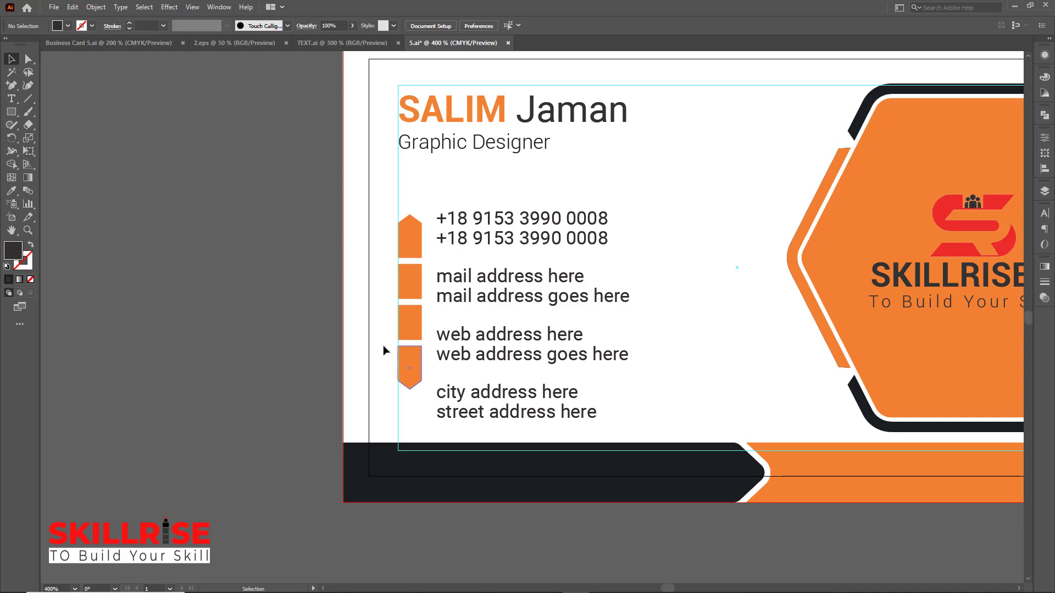
pyautogui.click(491, 244)
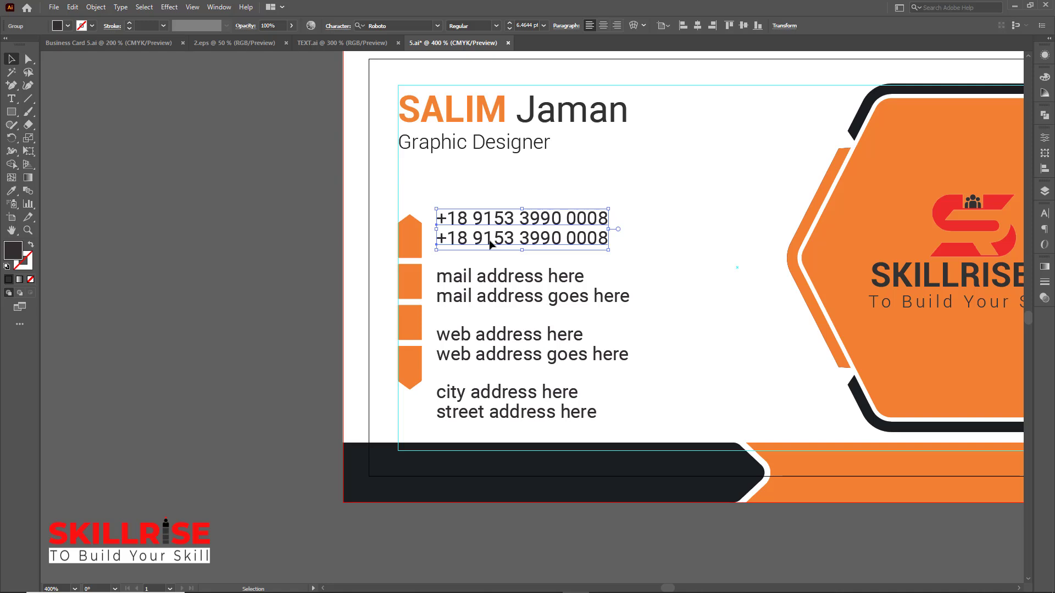
pyautogui.keyDown('shift'); pyautogui.click(413, 243); pyautogui.keyUp('shift')
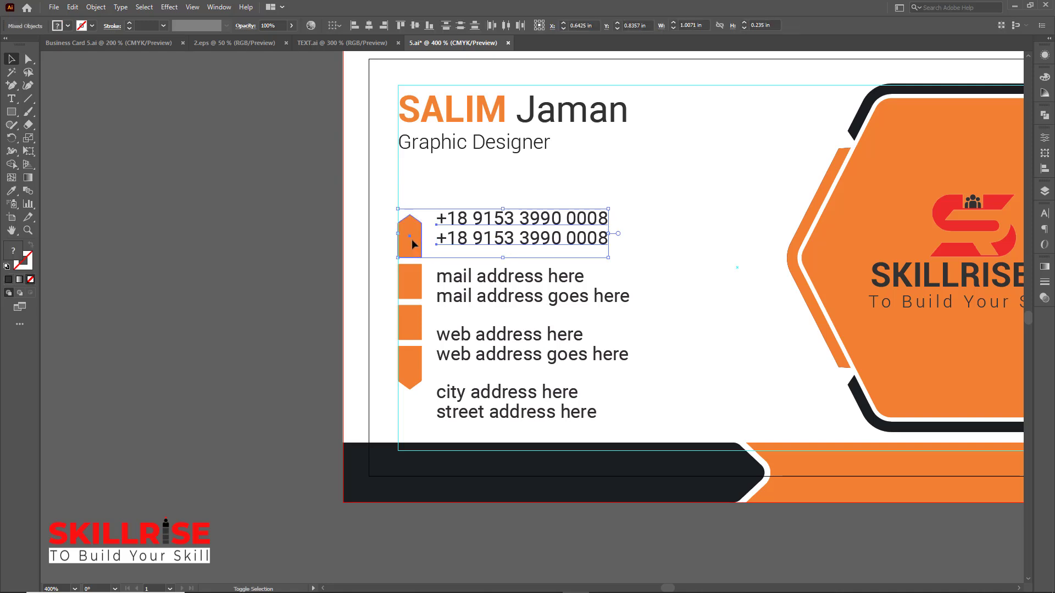
pyautogui.click(293, 256)
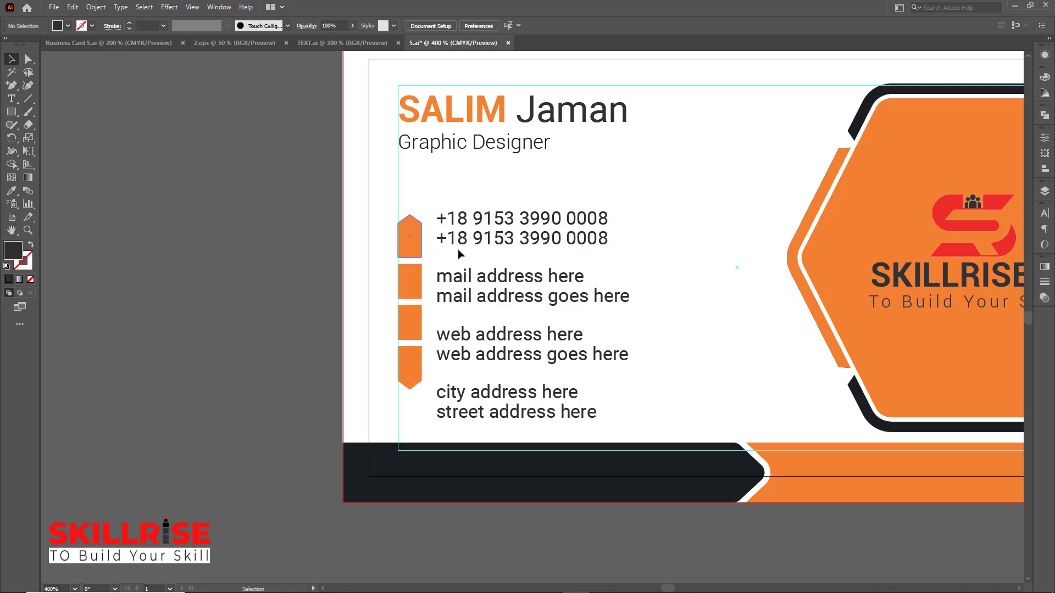
# Vertically centre the top orange marker on the phone number lines, keeping the text fixed as the key object.
pyautogui.click(481, 244)
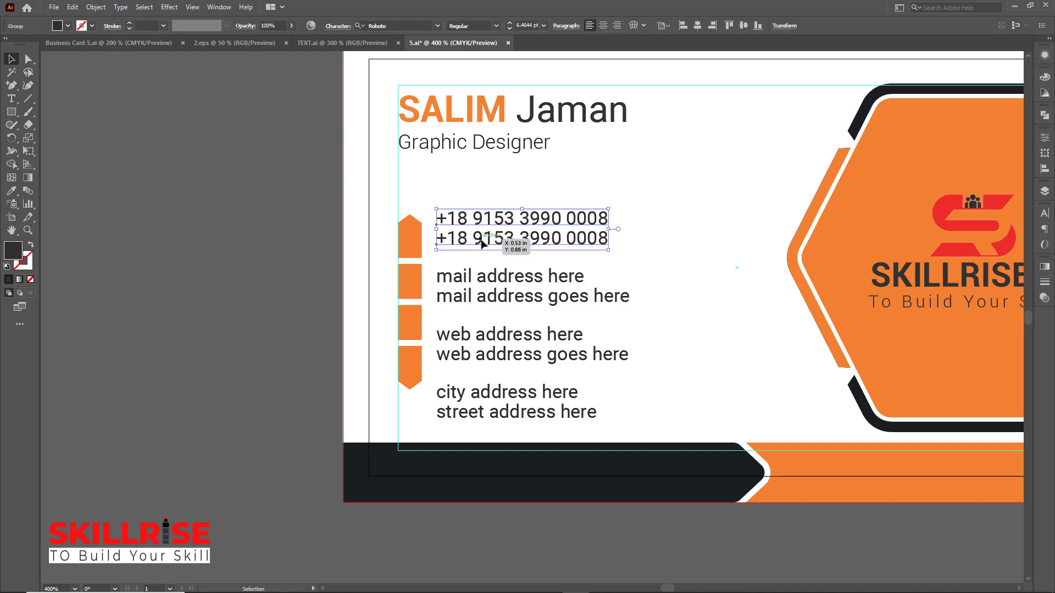
pyautogui.keyDown('shift'); pyautogui.click(418, 242); pyautogui.keyUp('shift')
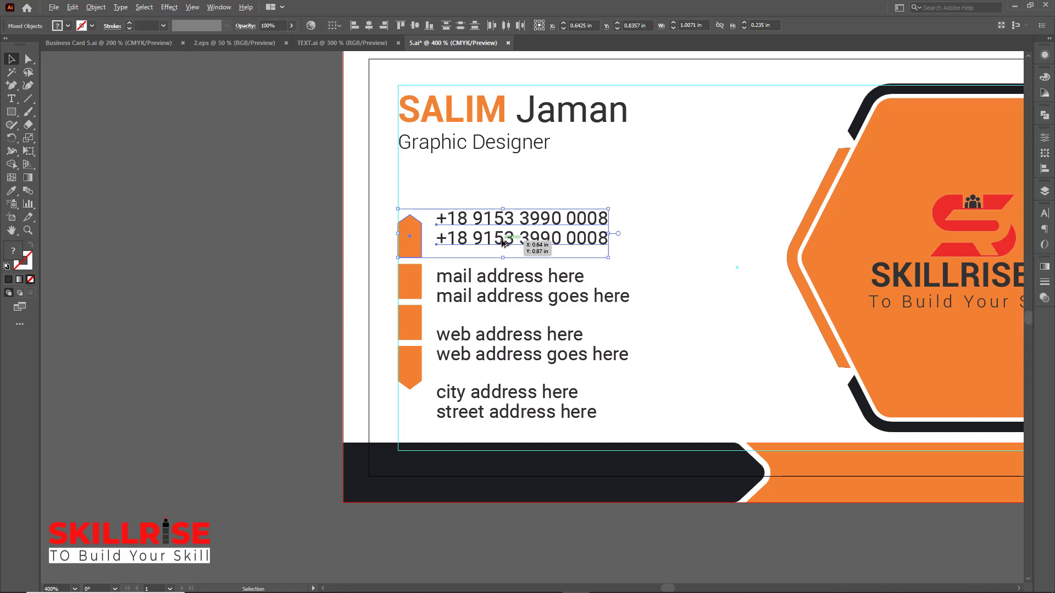
pyautogui.hotkey('ctrl', 'shift', 'o')
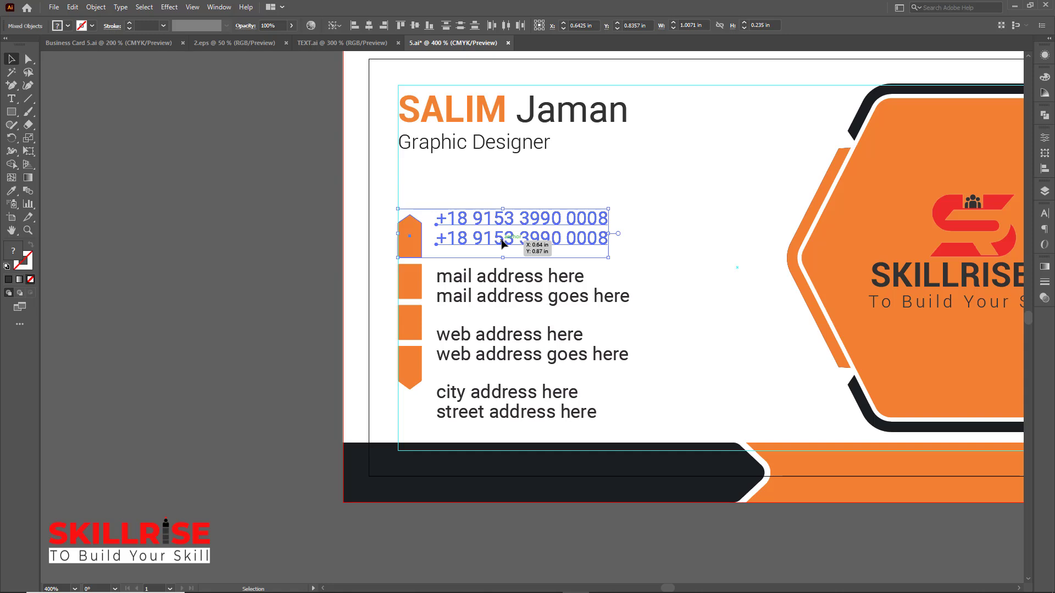
pyautogui.click(416, 26)
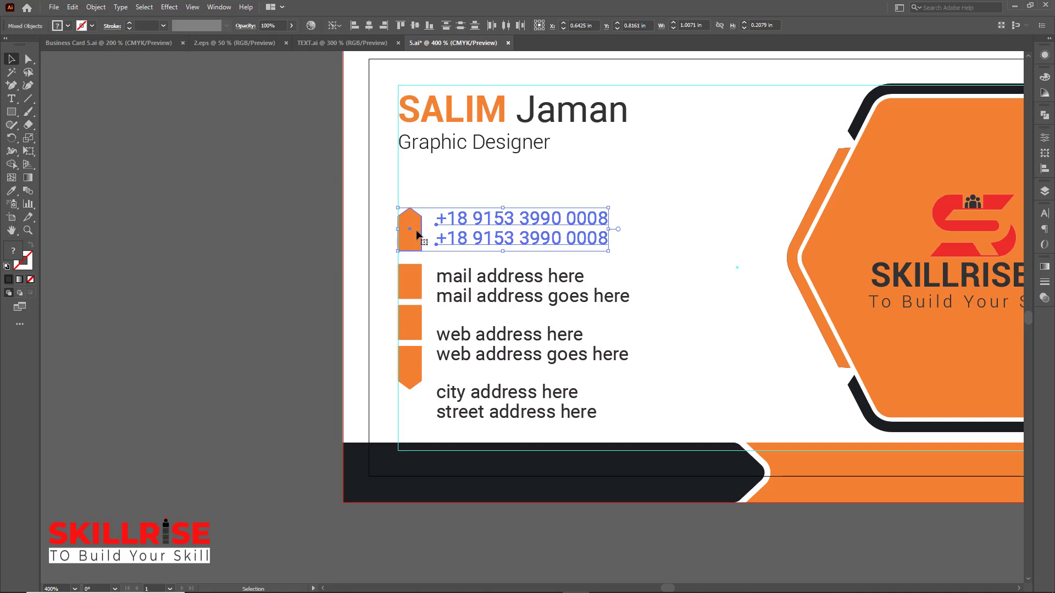
pyautogui.click(495, 258)
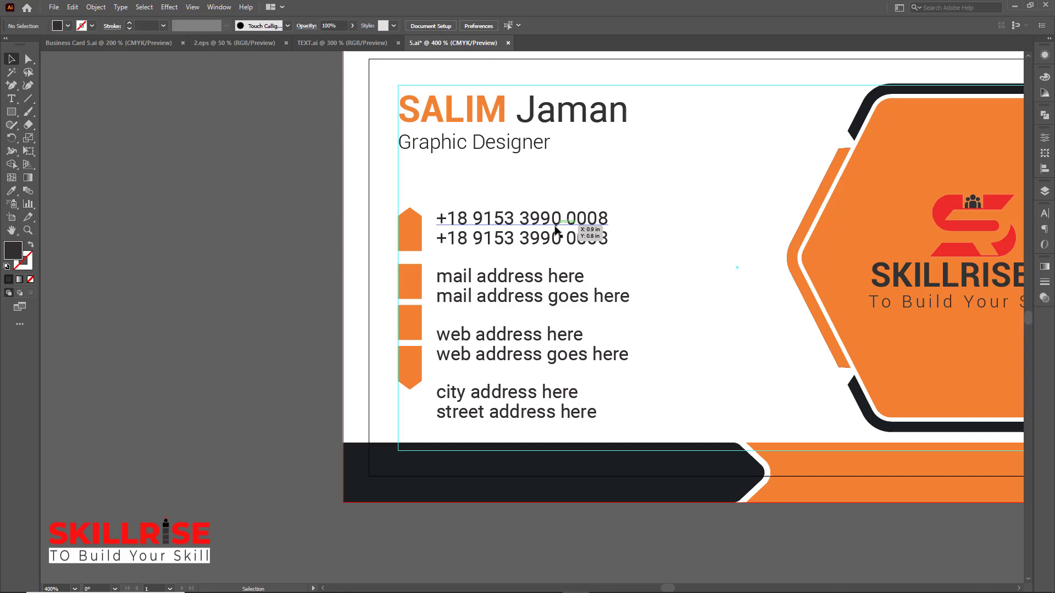
# Vertically centre the second orange marker on the mail address lines, using the text as the key object.
pyautogui.click(510, 280)
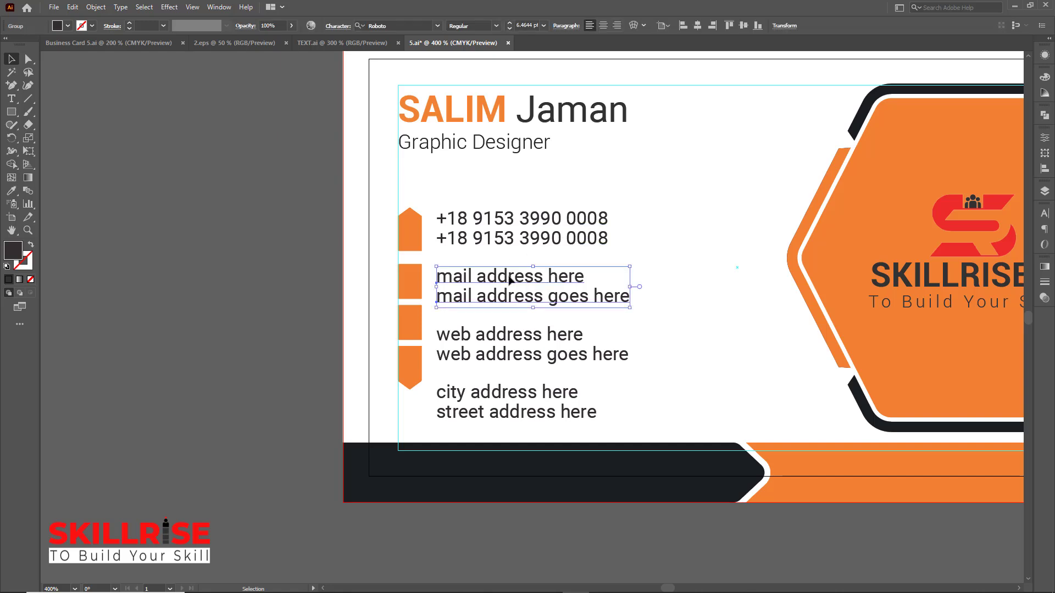
pyautogui.keyDown('shift'); pyautogui.click(418, 288); pyautogui.keyUp('shift')
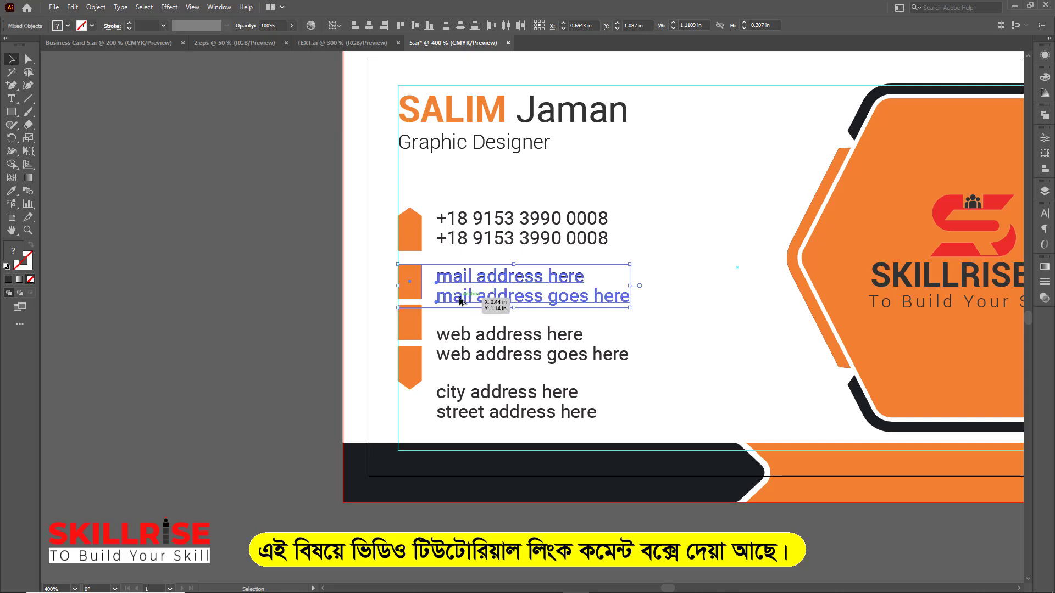
pyautogui.click(416, 25)
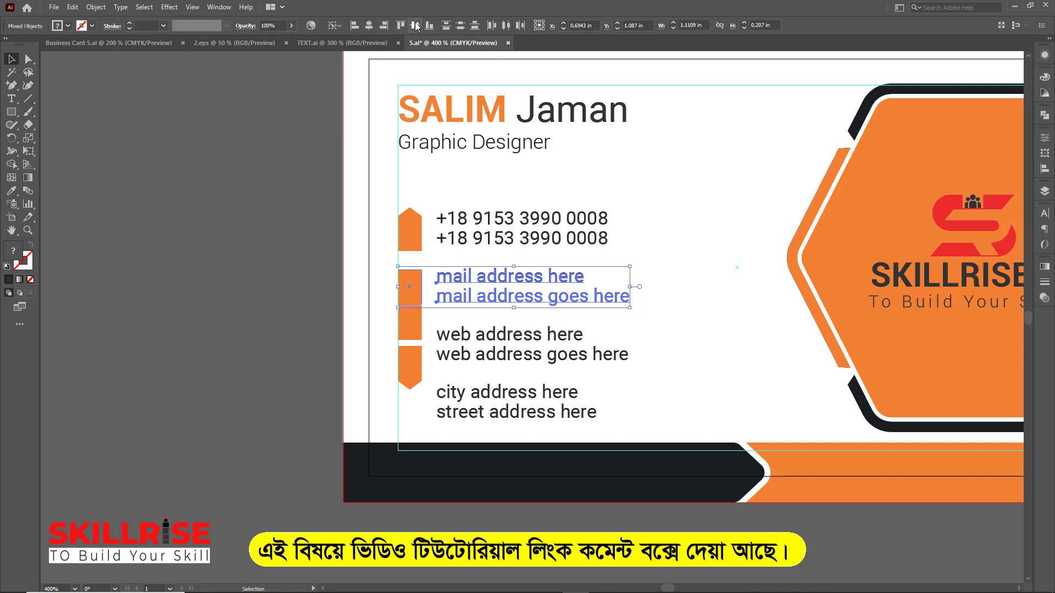
pyautogui.click(302, 322)
# Vertically centre the third orange marker on the web address lines, using the text as the key object.
pyautogui.click(481, 357)
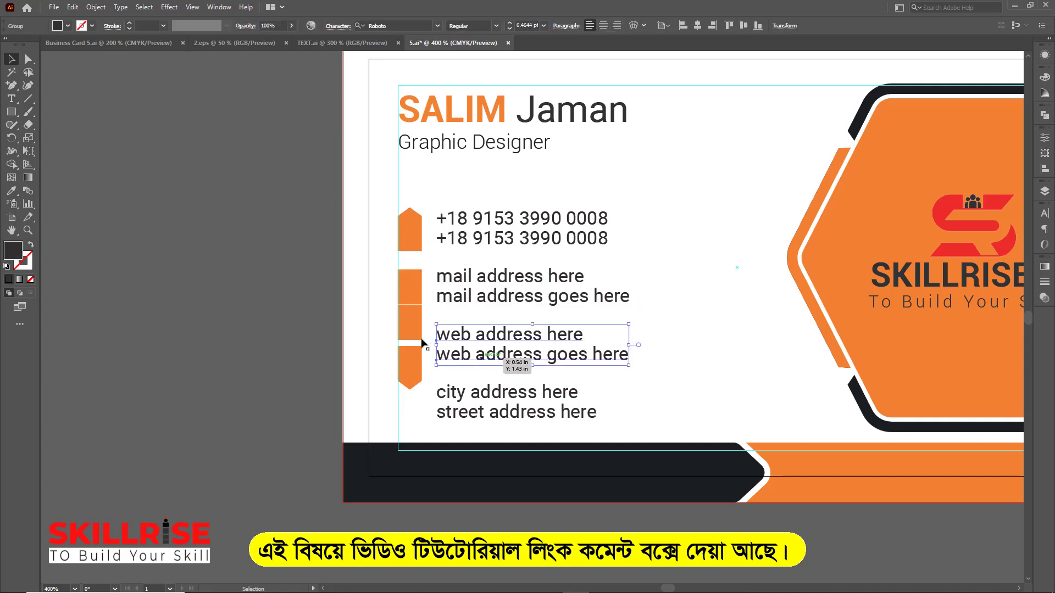
pyautogui.keyDown('shift'); pyautogui.click(410, 325); pyautogui.keyUp('shift')
pyautogui.click(470, 358)
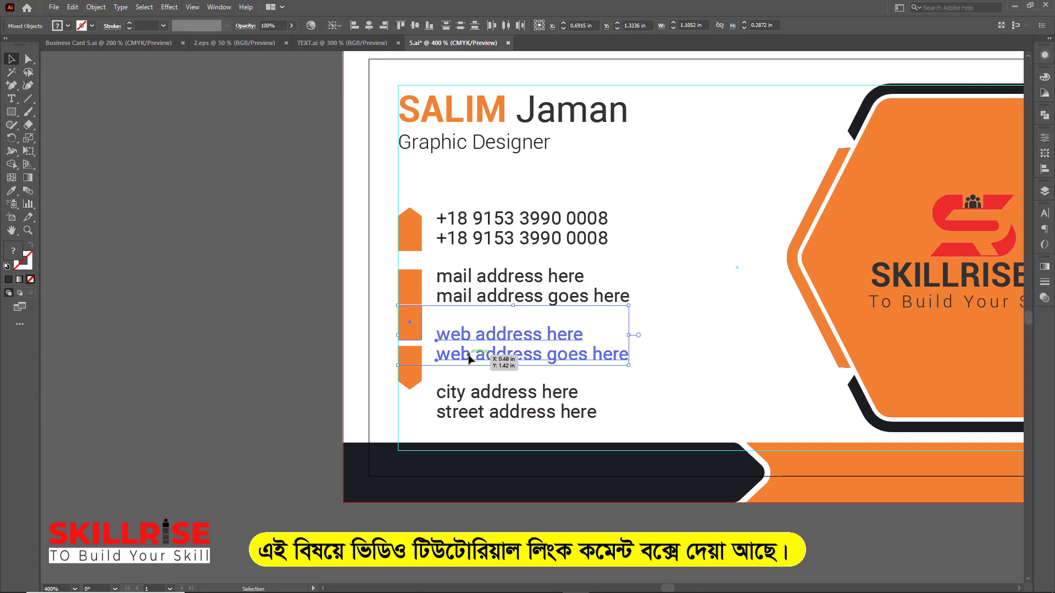
pyautogui.click(416, 26)
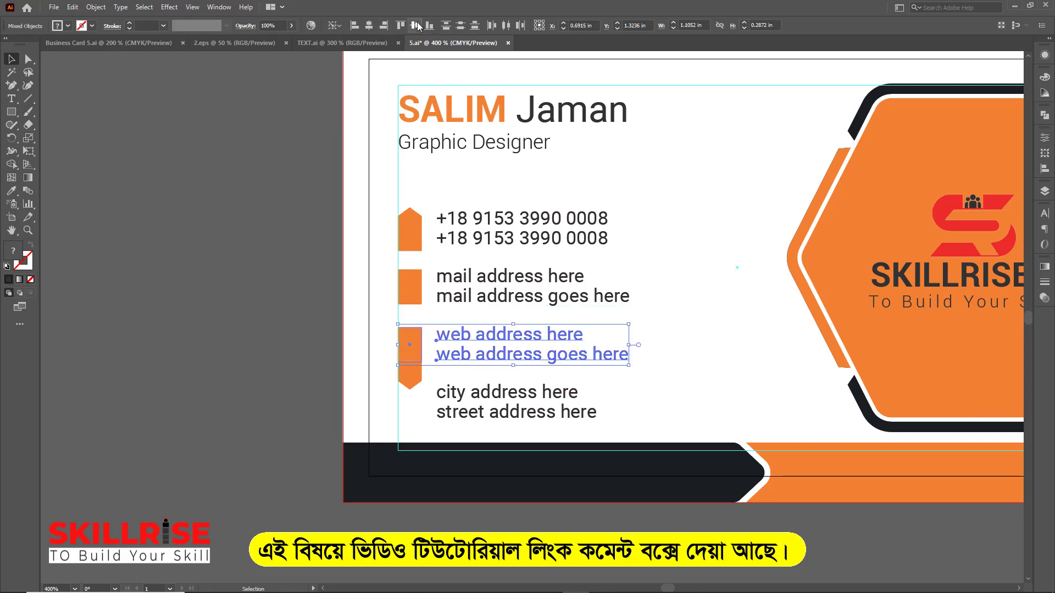
pyautogui.click(328, 352)
# Vertically centre the bottom orange marker on the city and street address lines, using the text as the key object.
pyautogui.click(510, 411)
pyautogui.keyDown('shift'); pyautogui.click(414, 379); pyautogui.keyUp('shift')
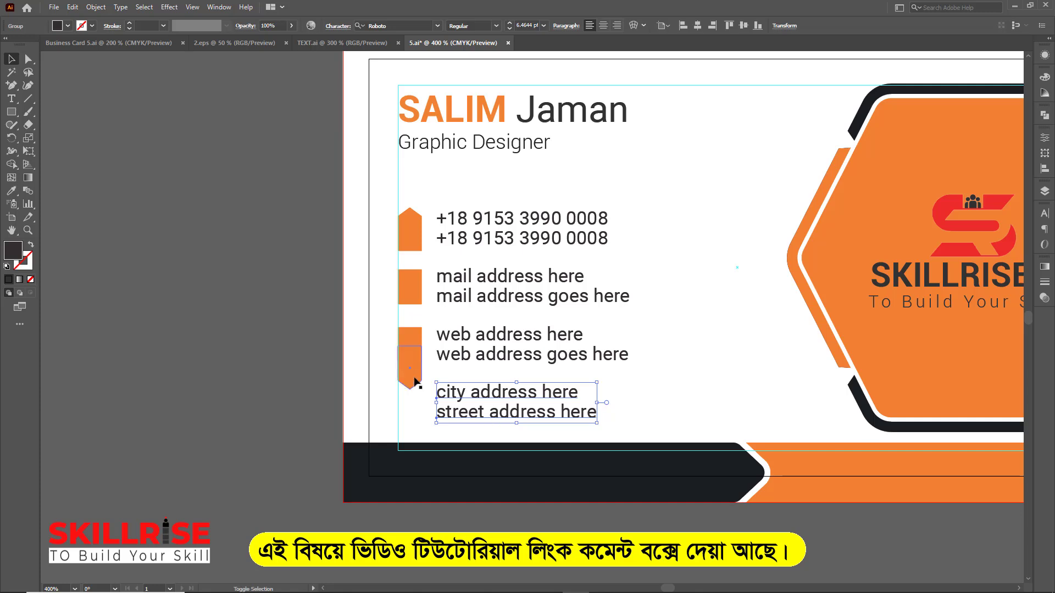
pyautogui.click(464, 397)
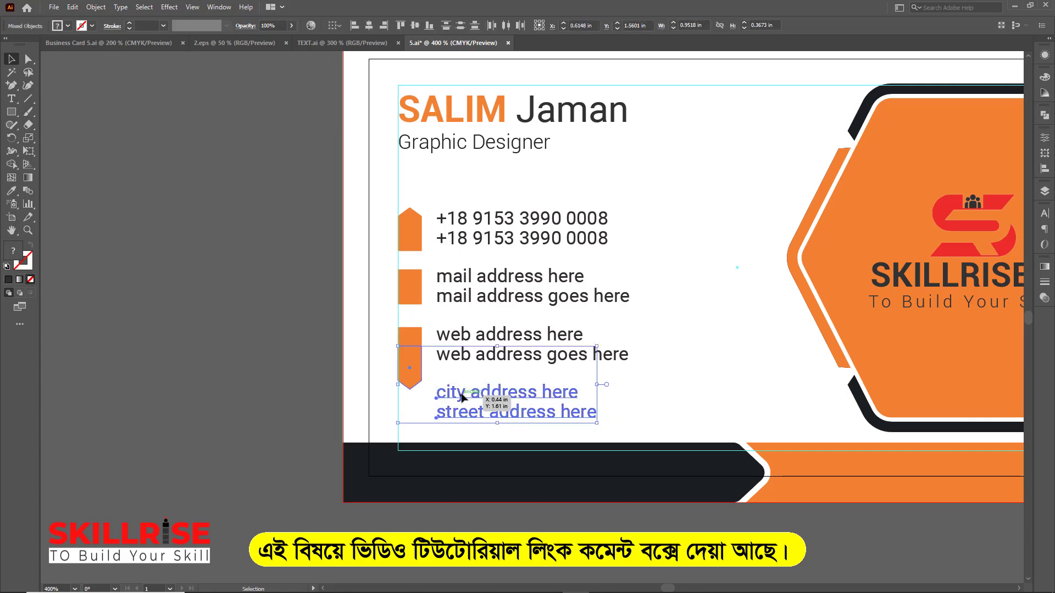
pyautogui.click(428, 28)
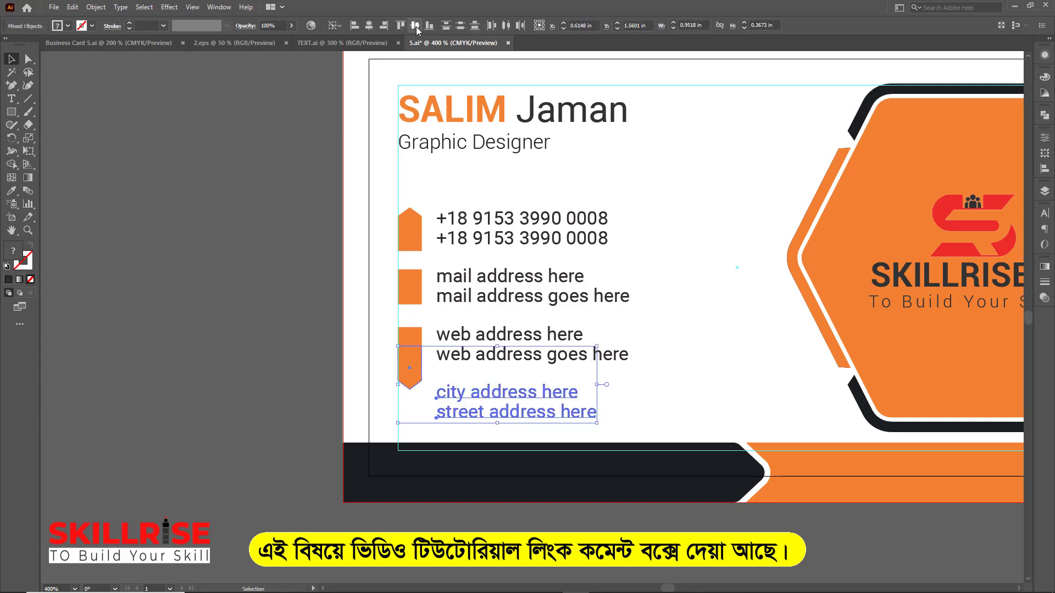
pyautogui.click(308, 264)
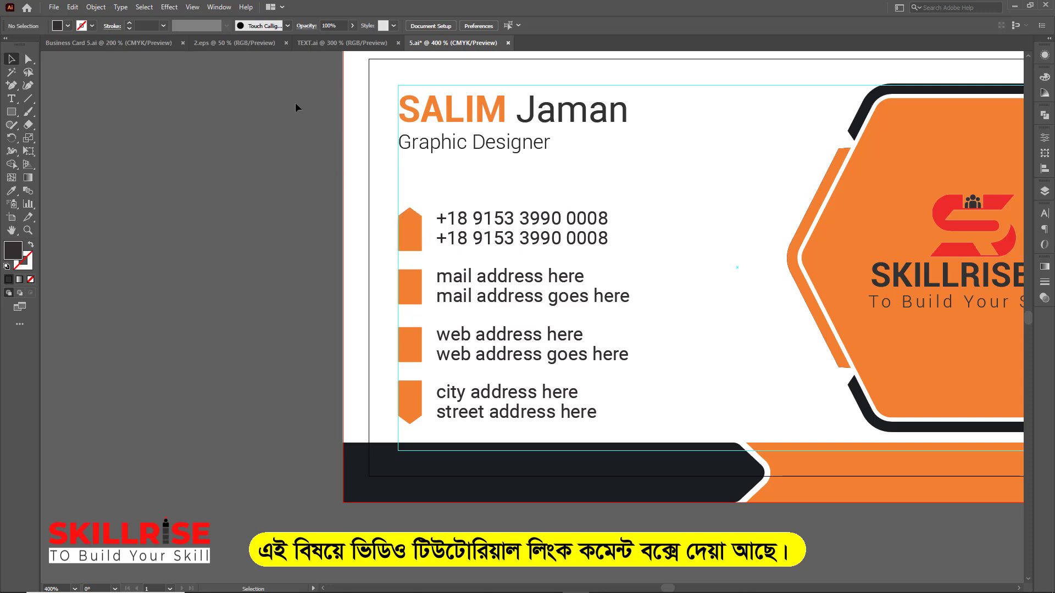
# Ungroup the business card icon set in 2.eps so its icons can be picked individually.
pyautogui.click(252, 44)
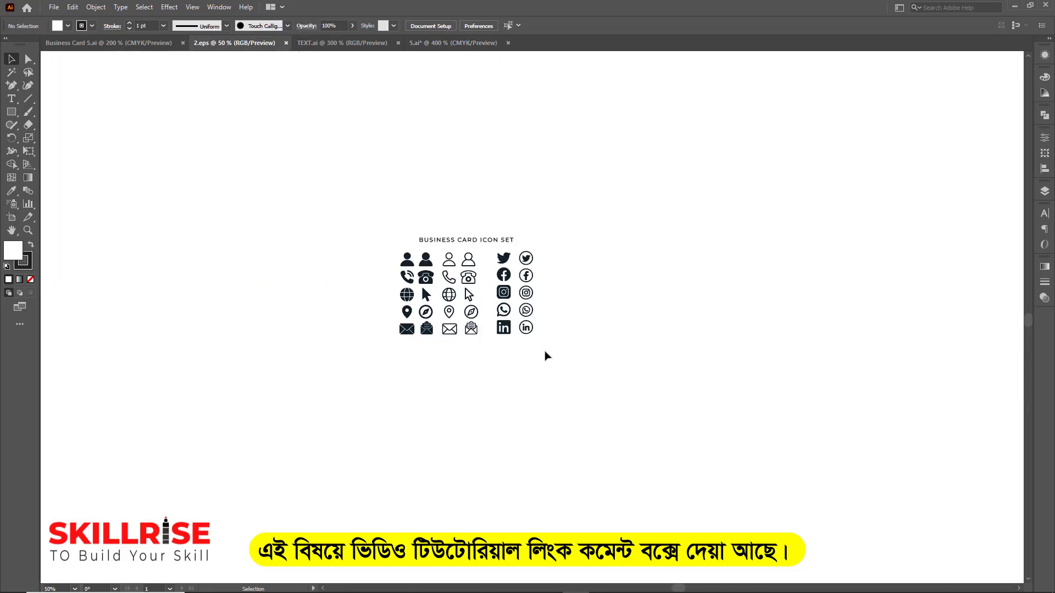
pyautogui.hotkey('ctrl', '1')
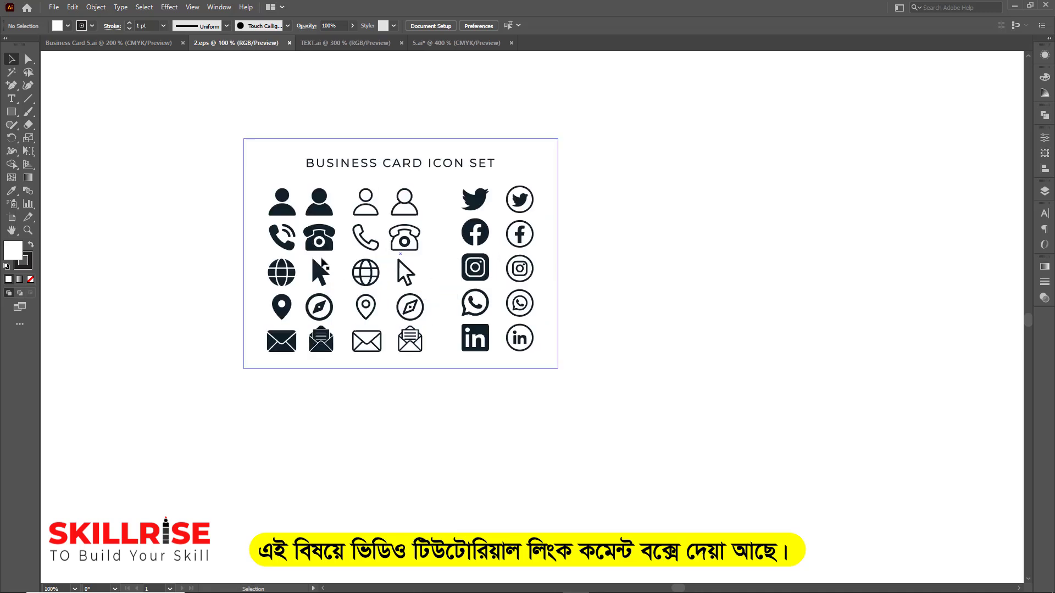
pyautogui.click(328, 249)
pyautogui.rightClick(328, 248)
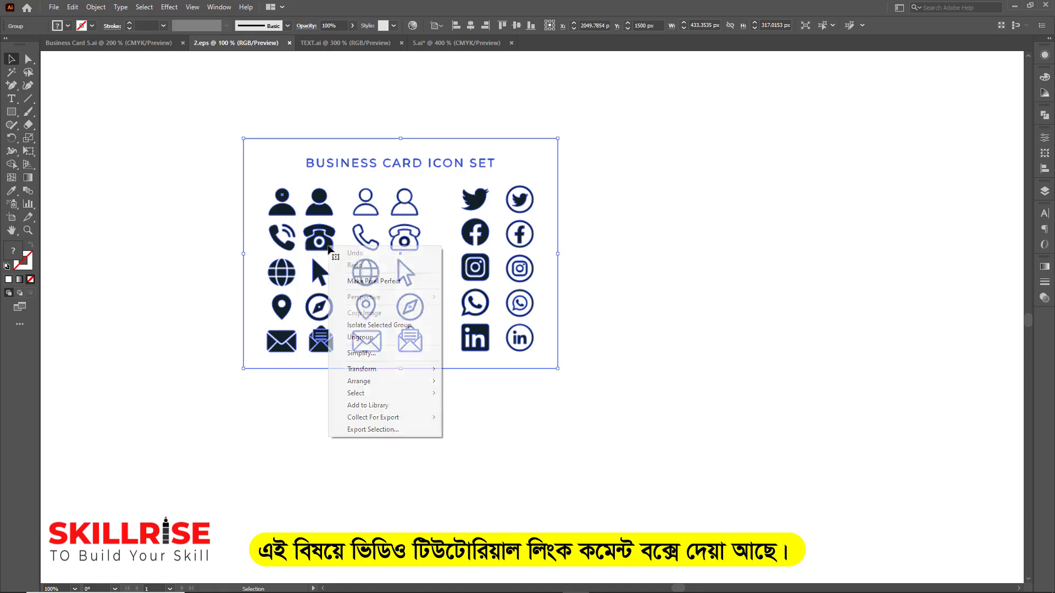
pyautogui.click(360, 338)
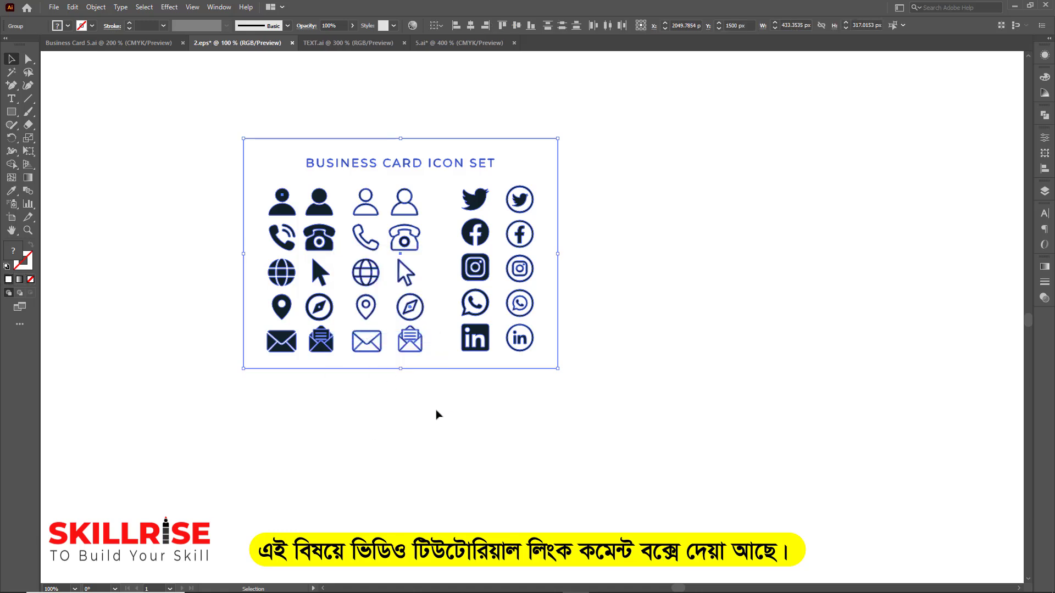
pyautogui.click(436, 414)
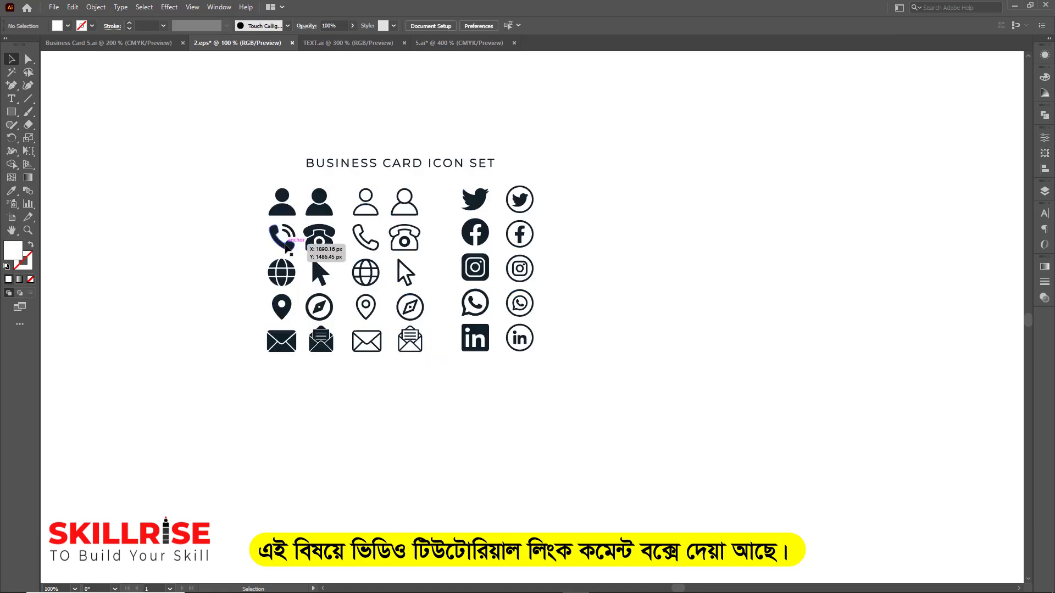
# Copy the solid ringing-phone icon from 2.eps into 5.ai, shrink it to about 0.125 in and move it onto the top marker.
pyautogui.click(287, 245)
pyautogui.moveTo(287, 245)
pyautogui.mouseDown()
pyautogui.moveTo(440, 106)
pyautogui.moveTo(449, 44)
pyautogui.moveTo(413, 165)
pyautogui.moveTo(278, 262)
pyautogui.mouseUp()
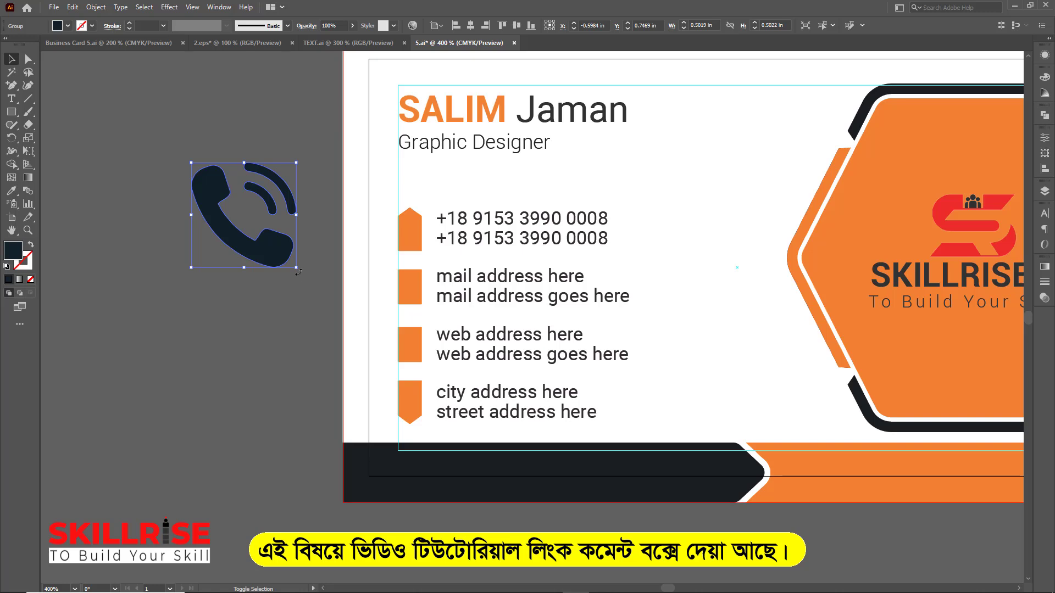
pyautogui.moveTo(265, 248); pyautogui.dragTo(277, 294)
pyautogui.moveTo(256, 225); pyautogui.dragTo(432, 248)
# Shrink the phone icon to about 0.06 in and position it within the width of the top orange marker.
pyautogui.press('a')
pyautogui.hotkey('ctrl', '+')
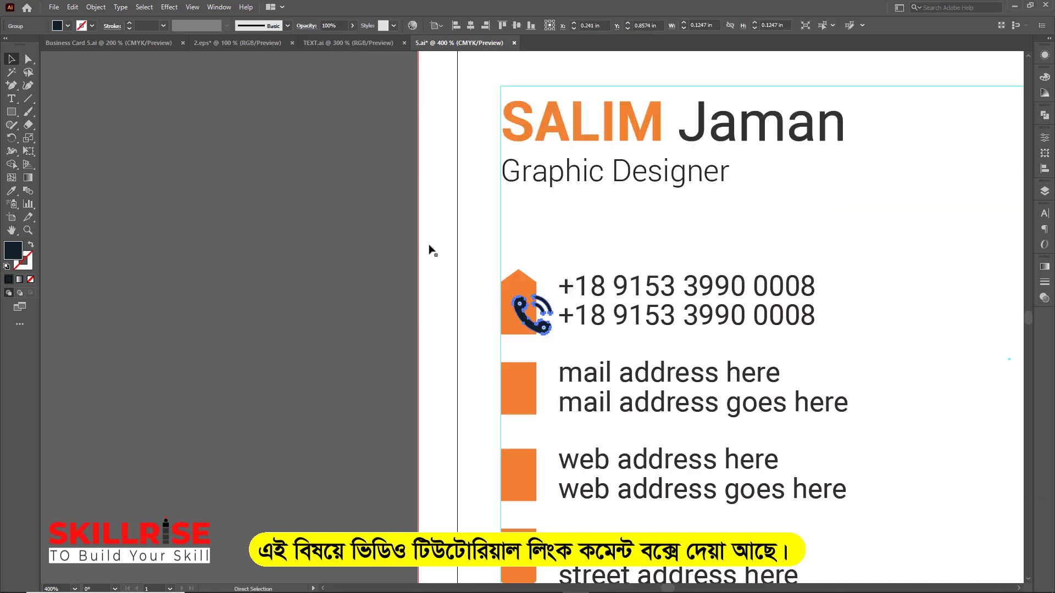
pyautogui.hotkey('ctrl', '+')
pyautogui.press('v')
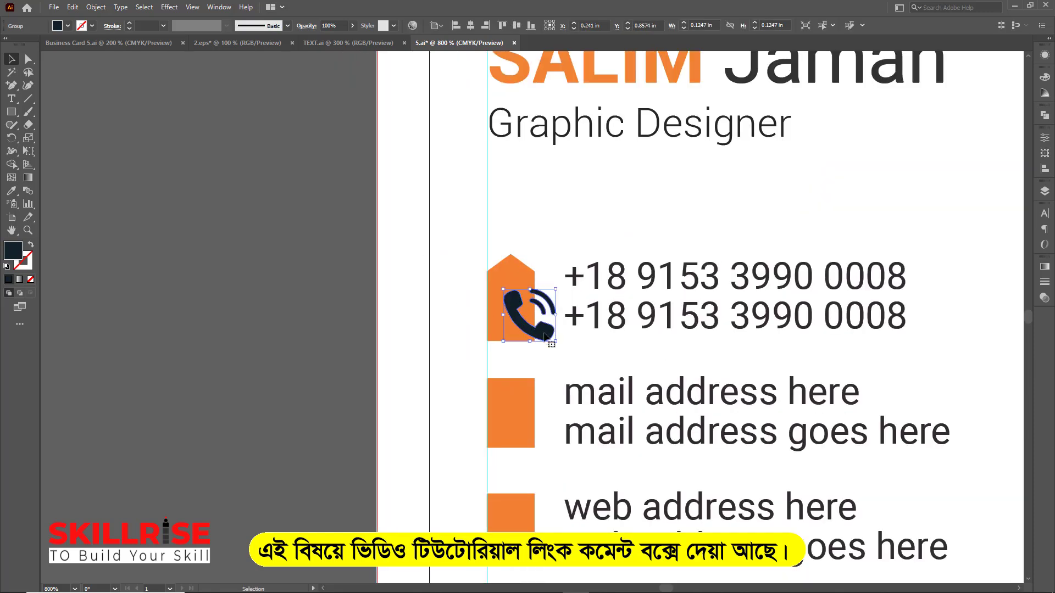
pyautogui.moveTo(555, 345); pyautogui.dragTo(520, 318)
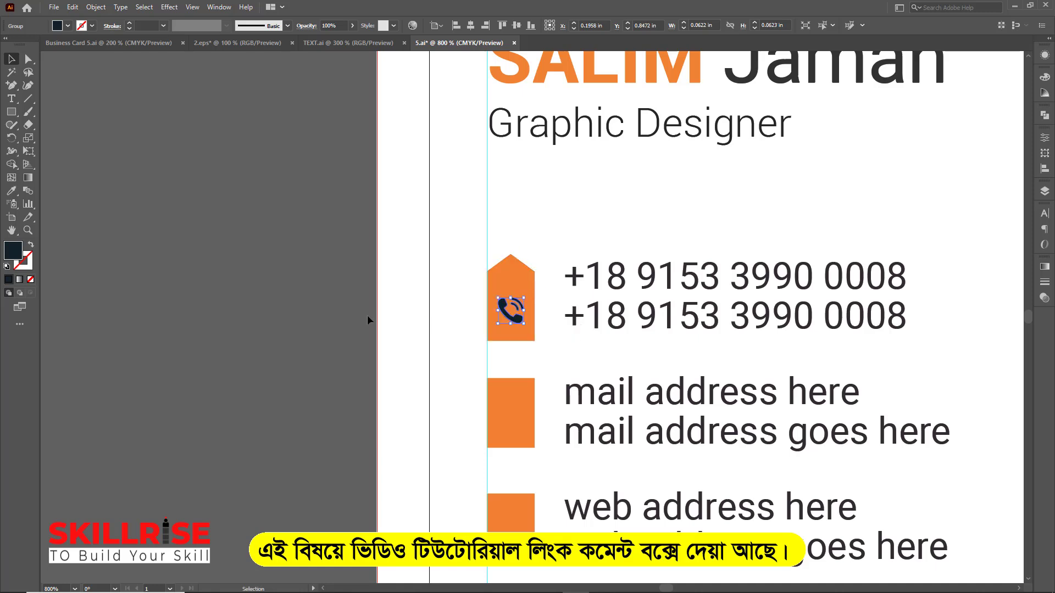
# Enlarge the phone icon proportionally from its centre to about 0.085 in inside the top orange marker.
pyautogui.press('a')
pyautogui.hotkey('ctrl', '=')
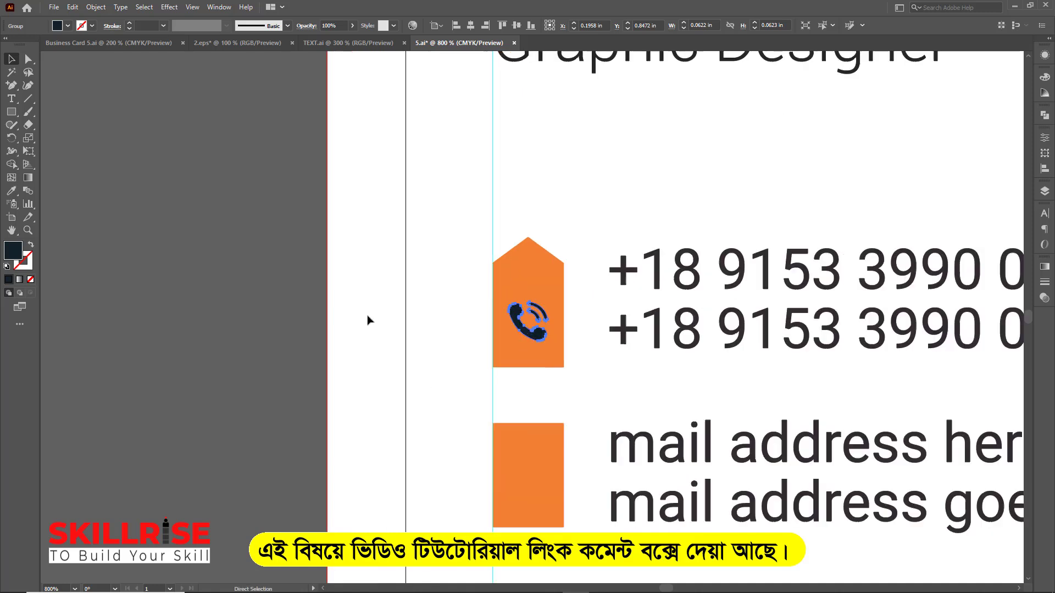
pyautogui.hotkey('ctrl', '=')
pyautogui.press('v')
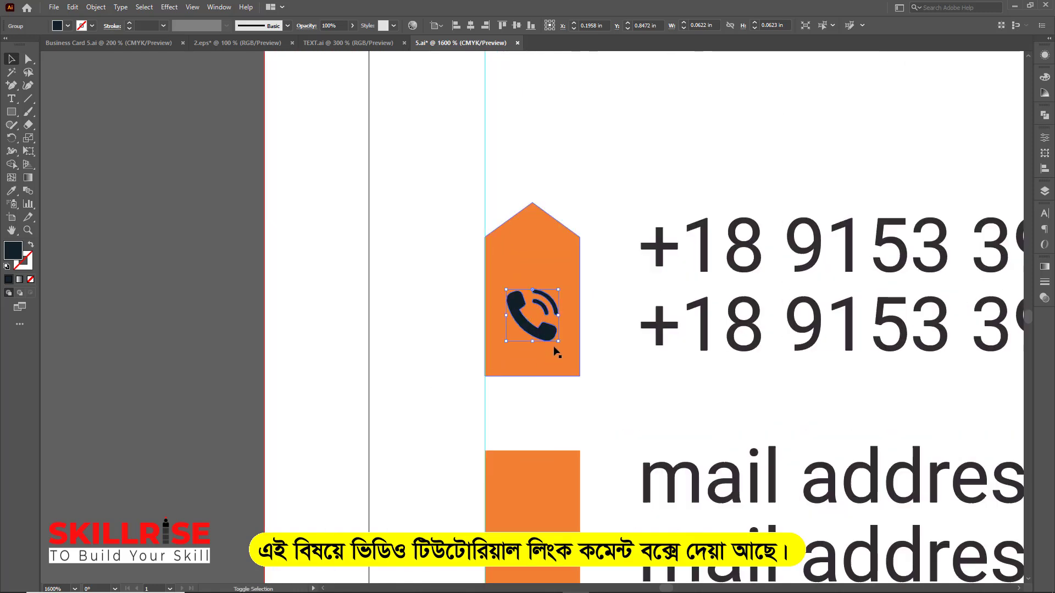
pyautogui.moveTo(560, 343); pyautogui.dragTo(568, 351)
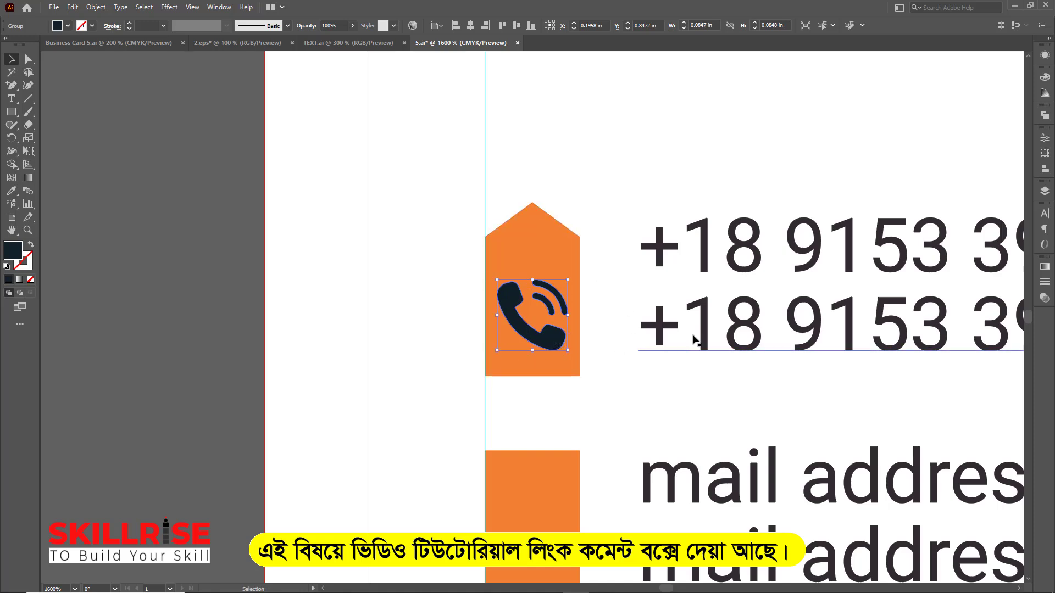
# Align the phone icon's vertical centre with the two-line phone number text.
pyautogui.click(668, 330)
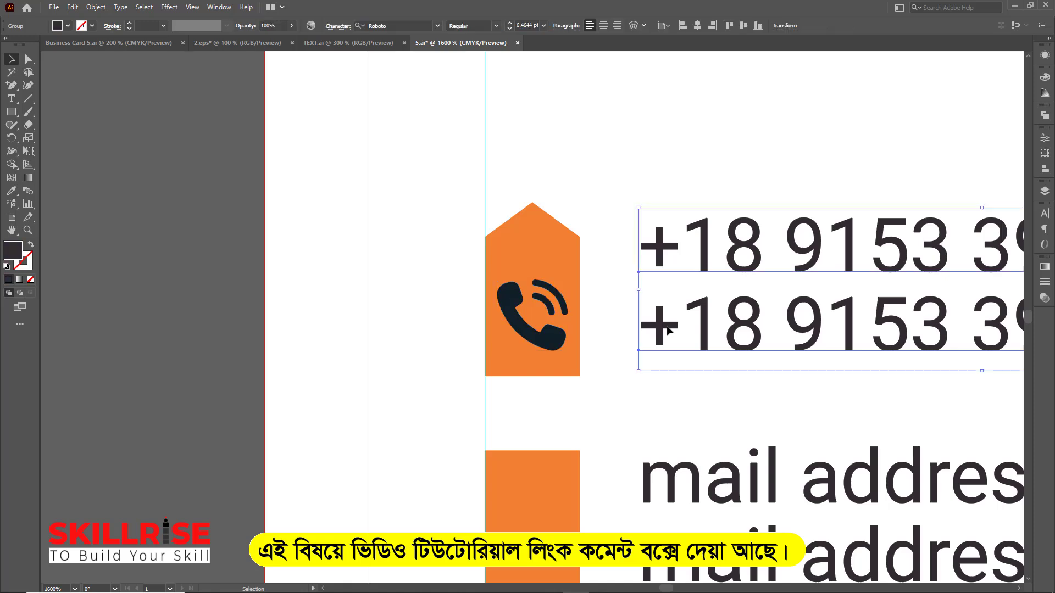
pyautogui.keyDown('shift'); pyautogui.click(557, 341); pyautogui.keyUp('shift')
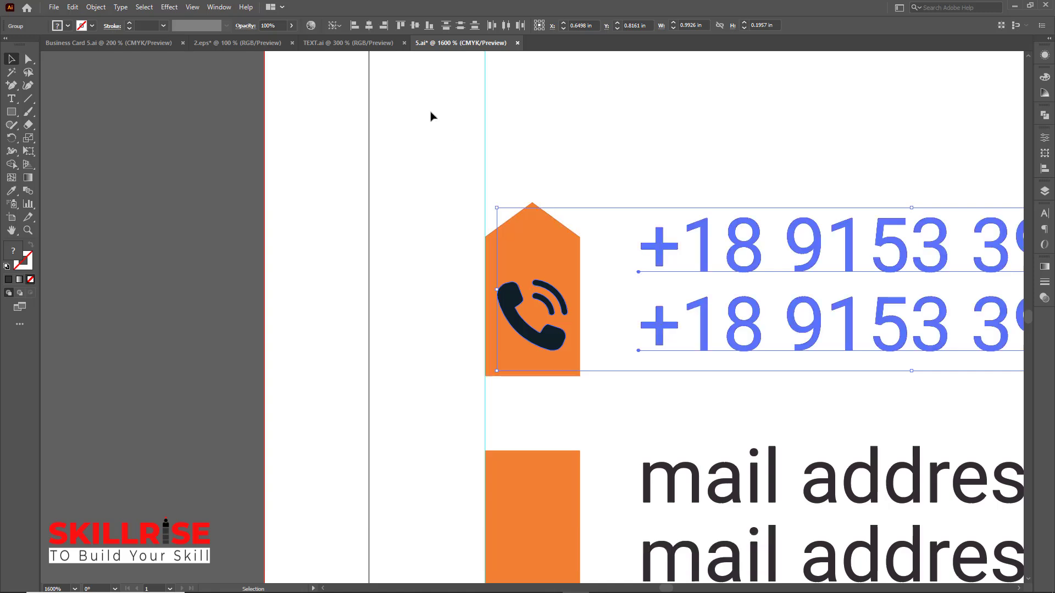
pyautogui.click(415, 26)
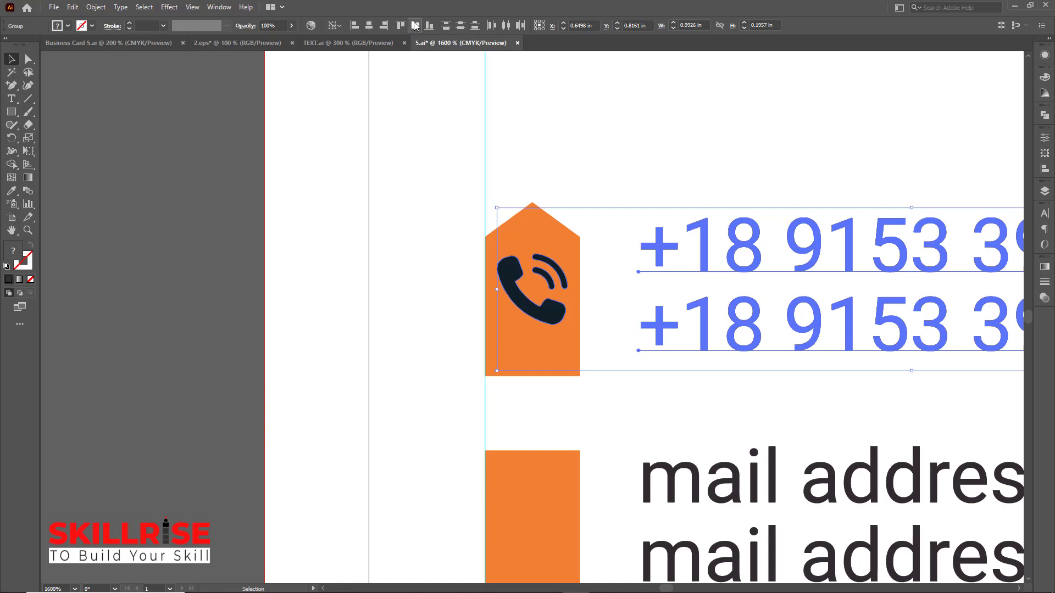
pyautogui.click(203, 266)
pyautogui.hotkey('ctrl', '-')
pyautogui.hotkey('ctrl', '-')
pyautogui.hotkey('ctrl', '-')
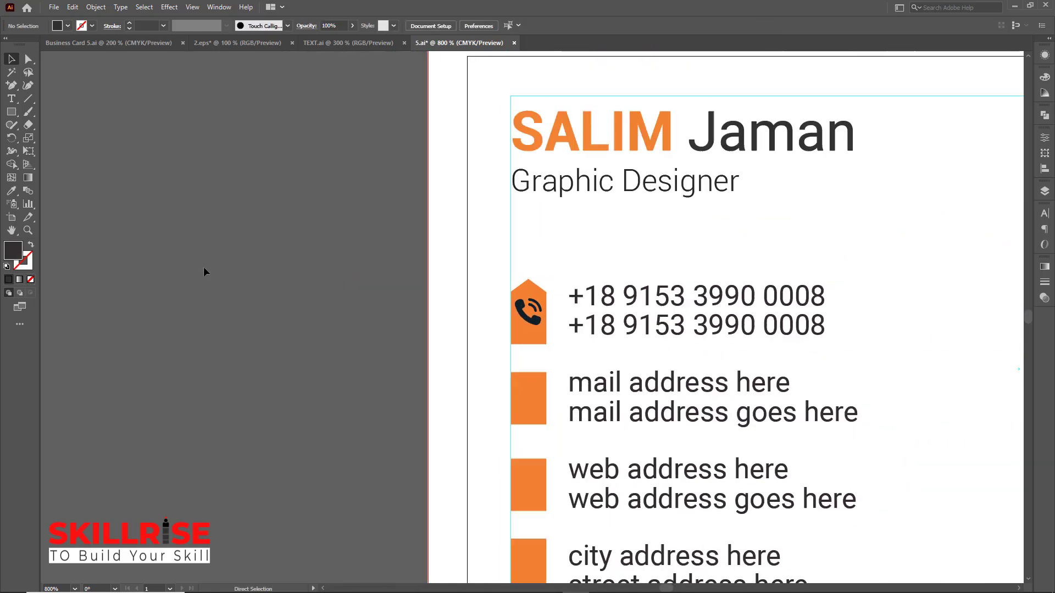
pyautogui.scroll(-1, 204, 265)
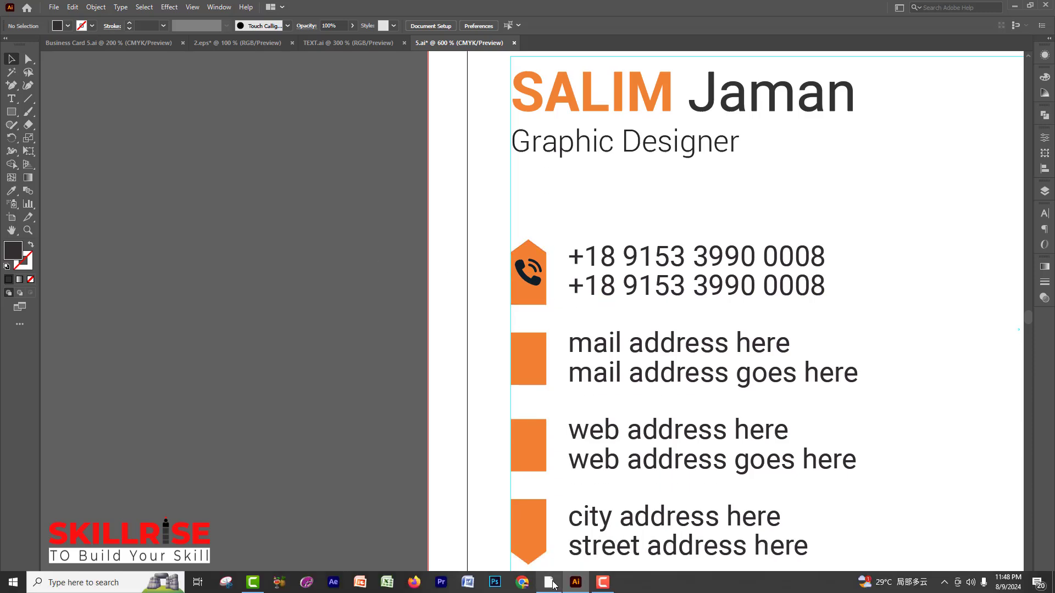
# Switch to the browser, look through the Skillrise YouTube channel's videos and open its playlists.
pyautogui.click(549, 582)
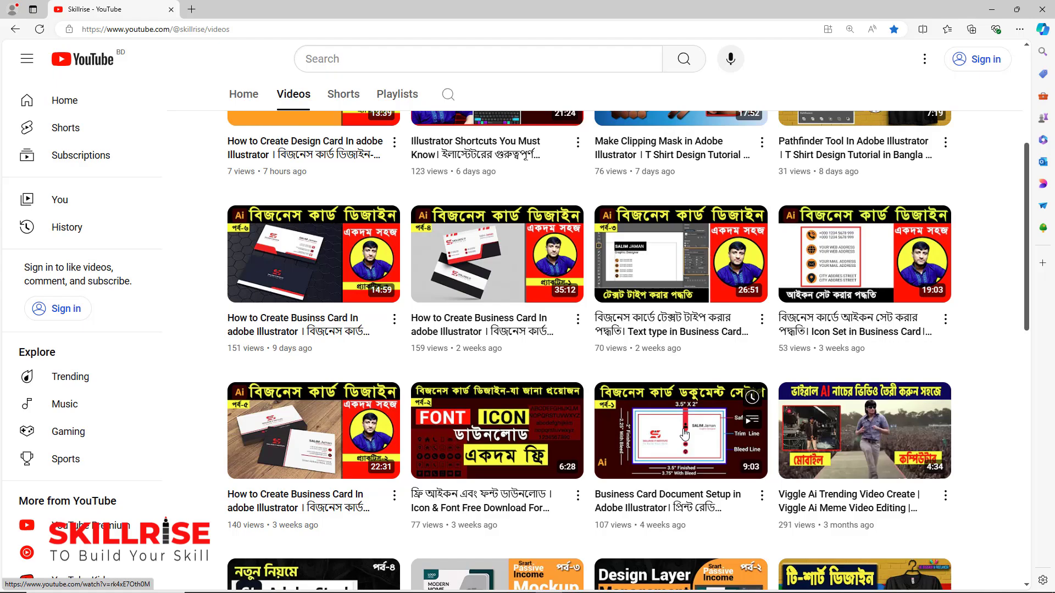
pyautogui.scroll(3, 685, 435)
pyautogui.scroll(-5, 685, 435)
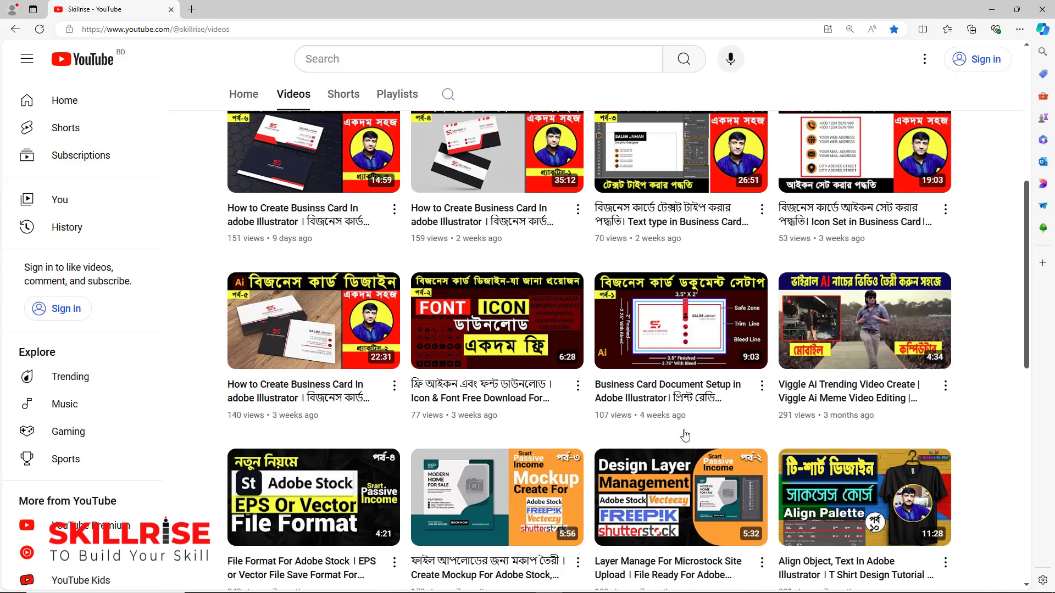
pyautogui.scroll(4, 685, 435)
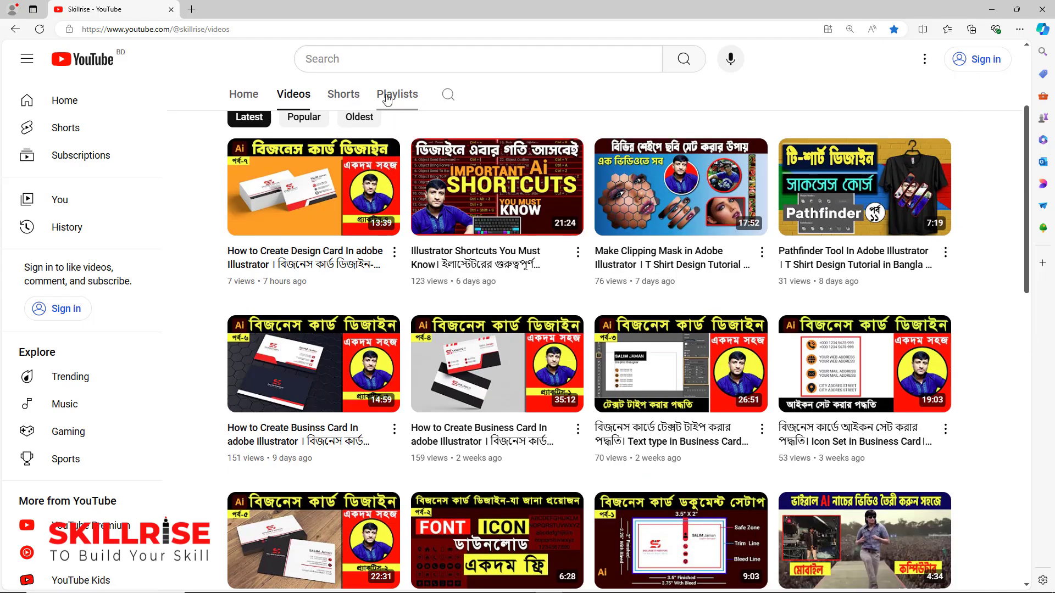
pyautogui.rightClick(387, 99)
pyautogui.scroll(3, 327, 171)
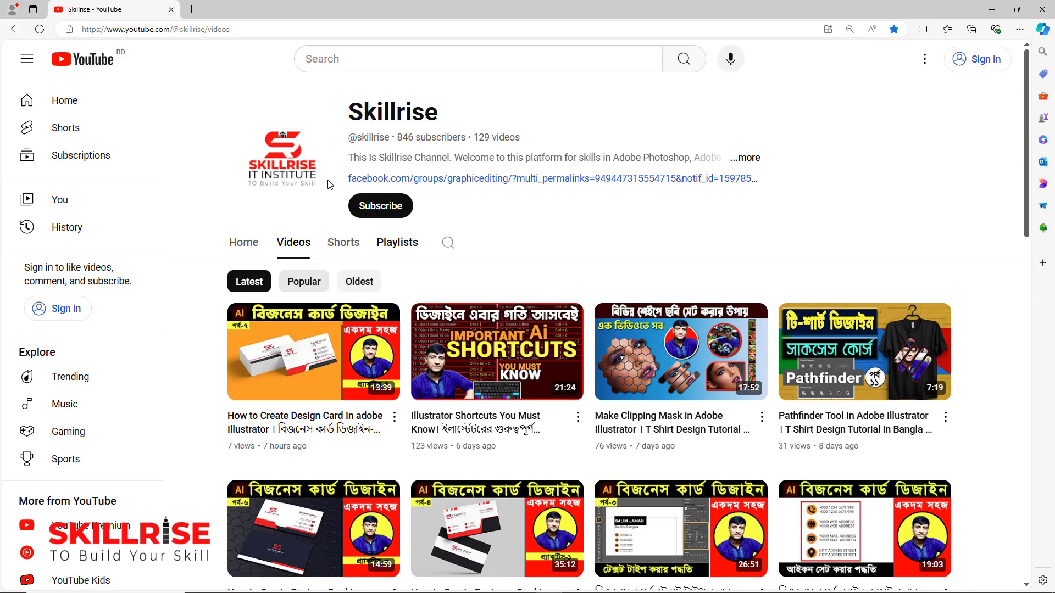
pyautogui.click(393, 247)
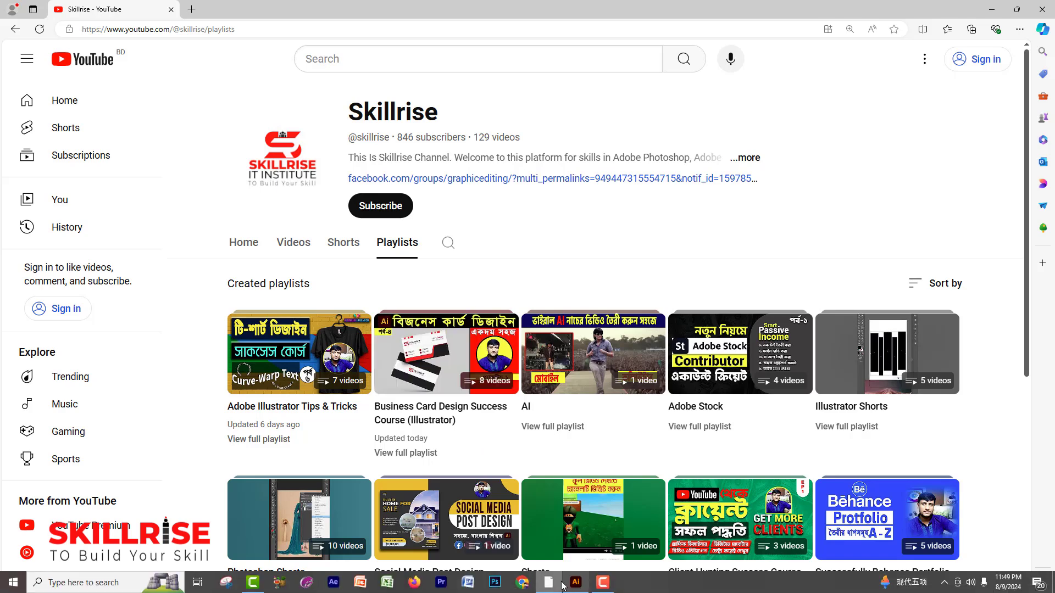
# Return to Illustrator, copy the solid envelope icon from 2.eps into 5.ai, shrink it to about 0.10 in wide and place it on the second marker.
pyautogui.click(575, 582)
pyautogui.scroll(-1, 374, 371)
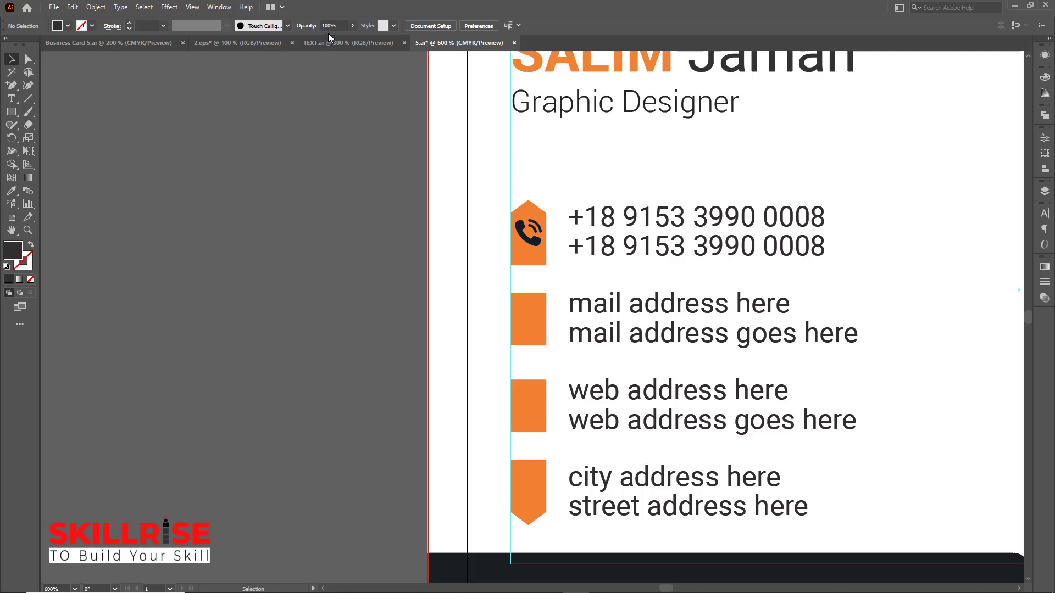
pyautogui.click(352, 43)
pyautogui.click(261, 44)
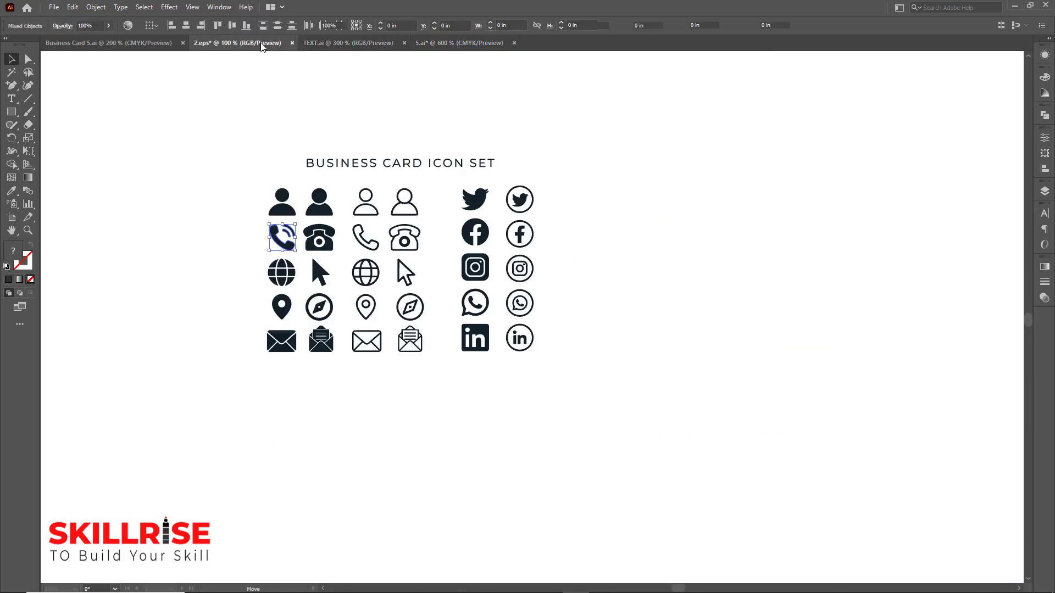
pyautogui.click(218, 266)
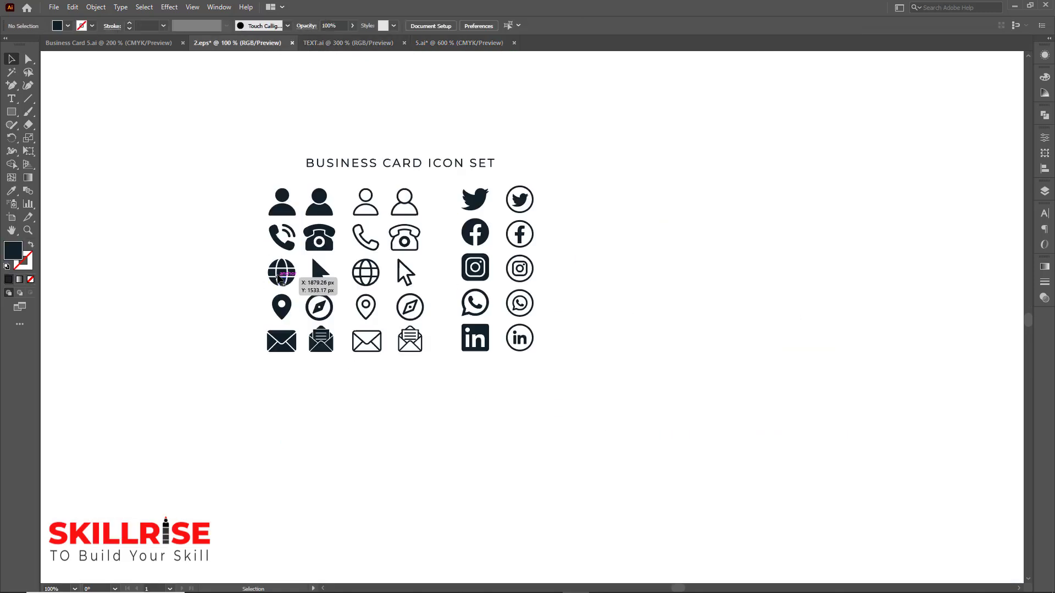
pyautogui.click(443, 43)
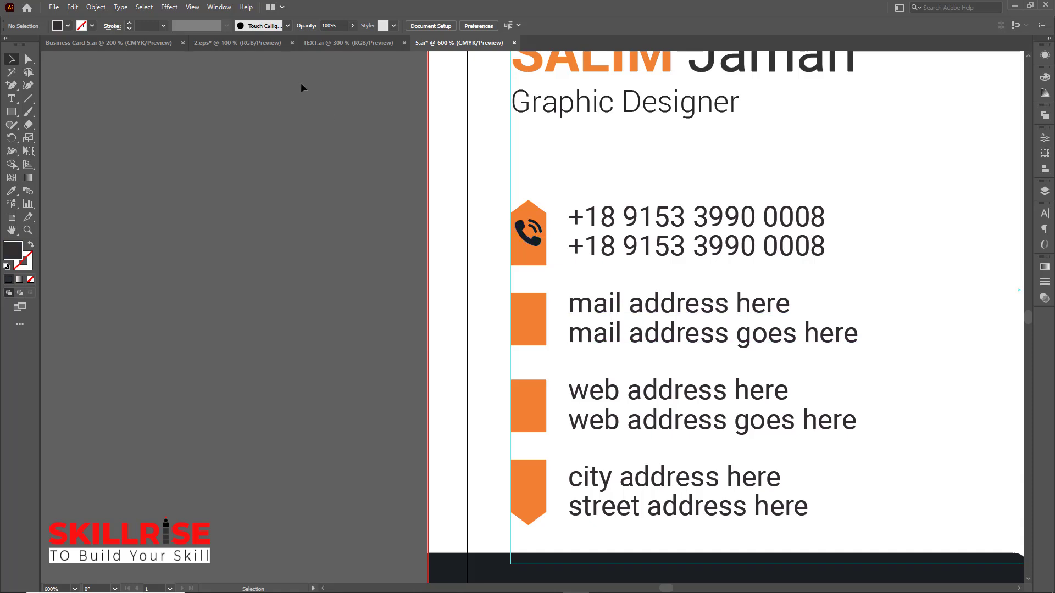
pyautogui.click(243, 42)
pyautogui.moveTo(288, 337); pyautogui.dragTo(494, 329)
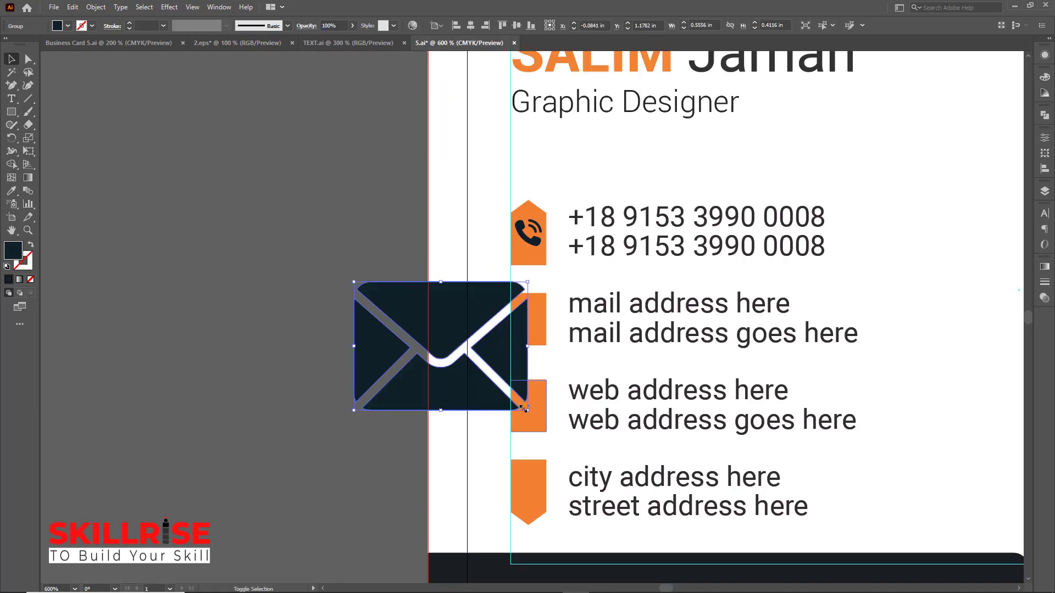
pyautogui.moveTo(523, 408); pyautogui.dragTo(533, 319)
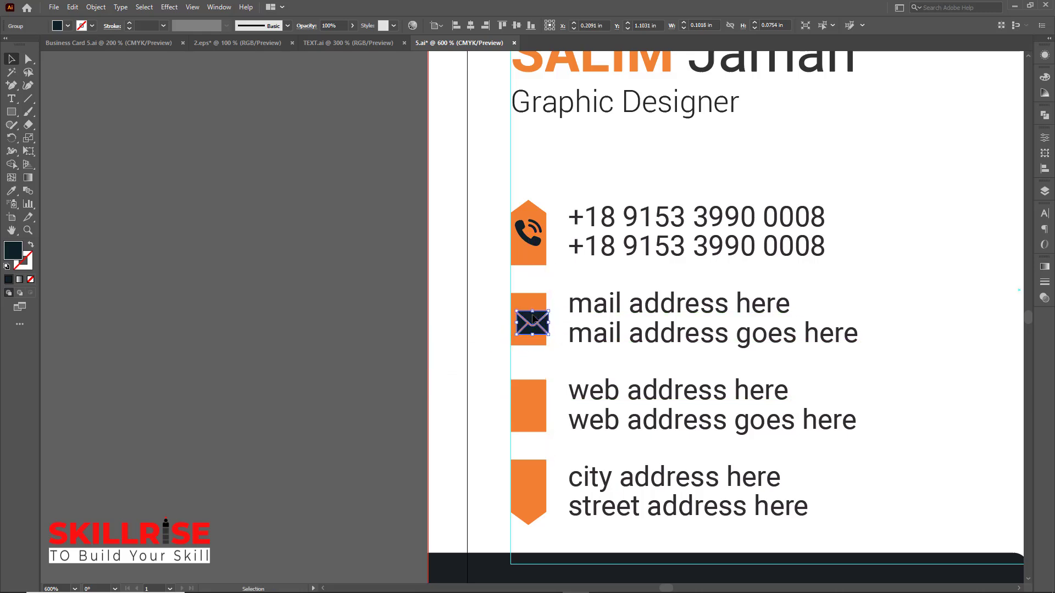
# Shrink the envelope icon slightly and centre it within the width of the second orange marker.
pyautogui.scroll(3, 537, 319)
pyautogui.scroll(5, 537, 320)
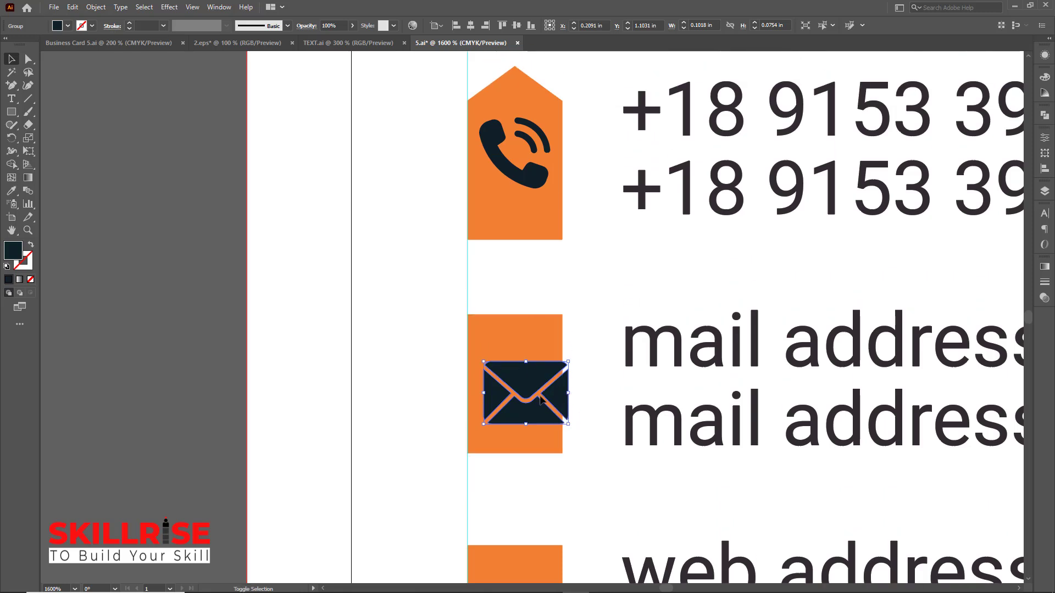
pyautogui.moveTo(542, 400); pyautogui.dragTo(542, 401)
pyautogui.click(445, 379)
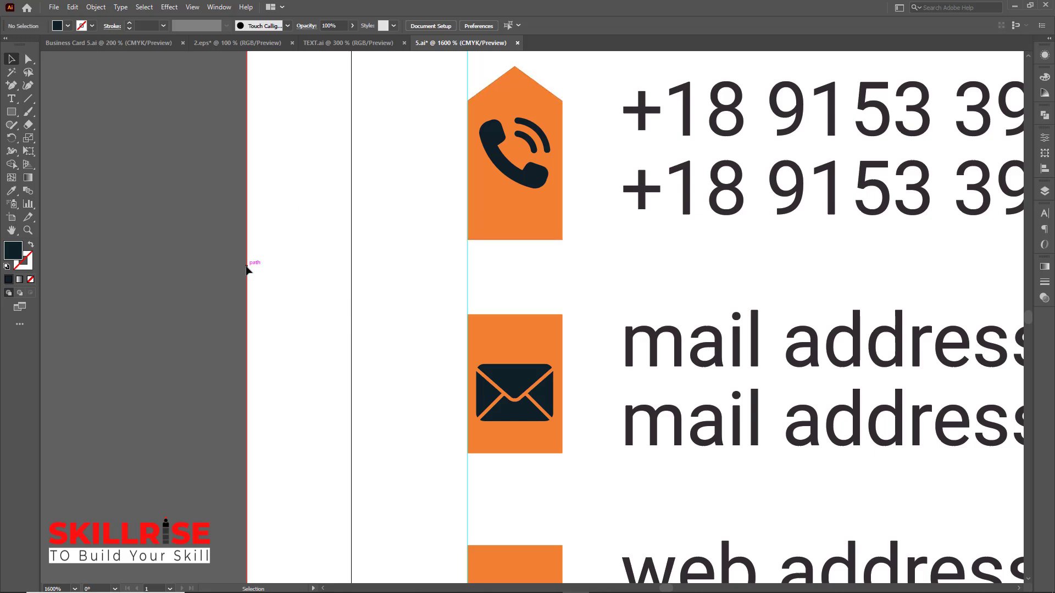
# Show the rulers and place two vertical guides along the envelope icon's side edges.
pyautogui.hotkey('ctrl', 'r')
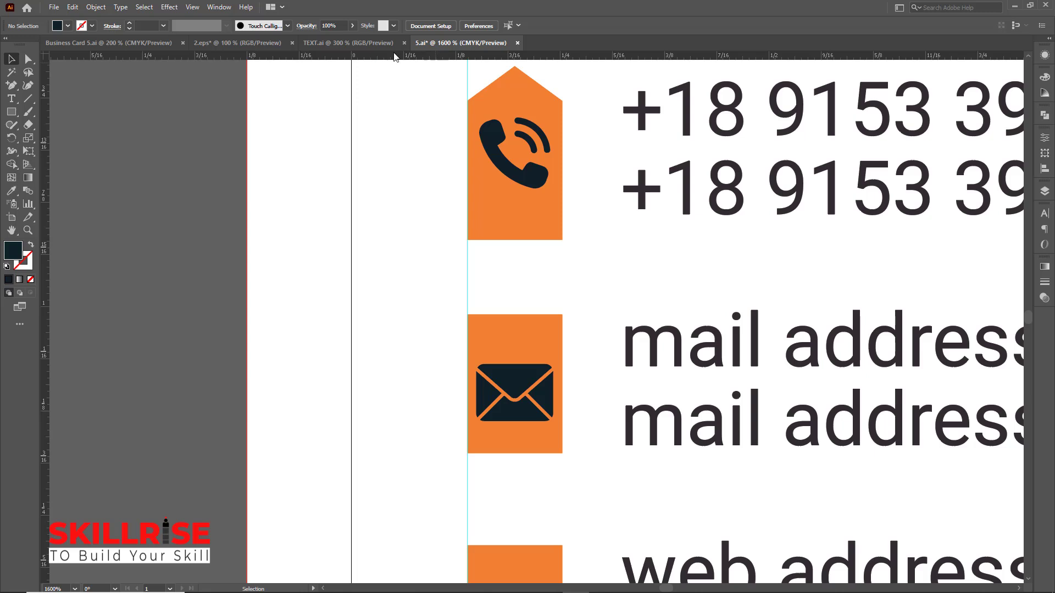
pyautogui.moveTo(86, 298); pyautogui.dragTo(554, 304)
pyautogui.moveTo(554, 303); pyautogui.dragTo(554, 304)
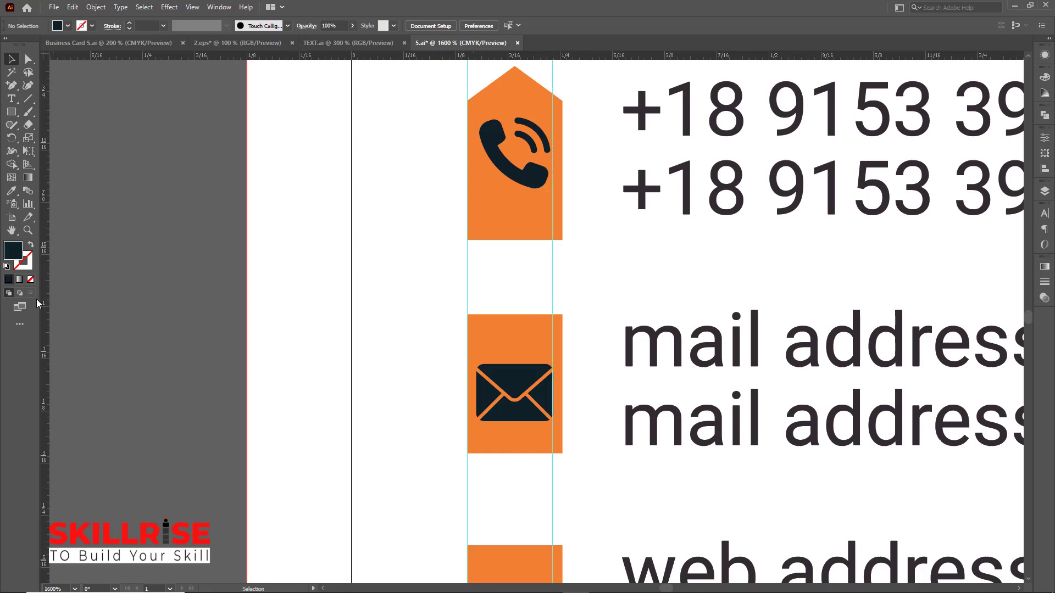
pyautogui.moveTo(46, 302); pyautogui.dragTo(475, 303)
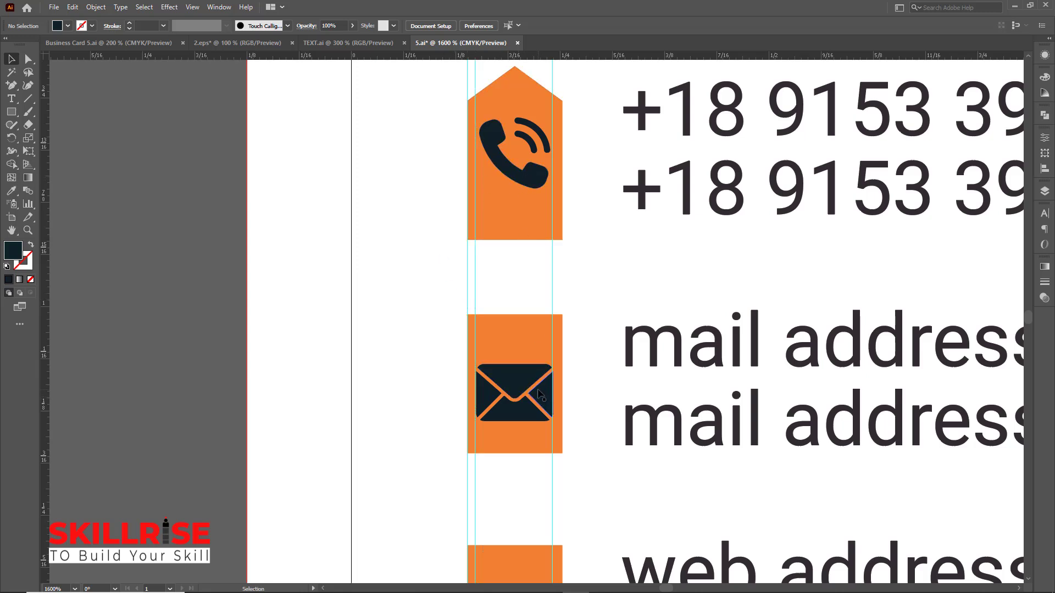
# Enlarge the phone icon proportionally from its centre to about 0.094 in to span the two icon guides.
pyautogui.click(514, 167)
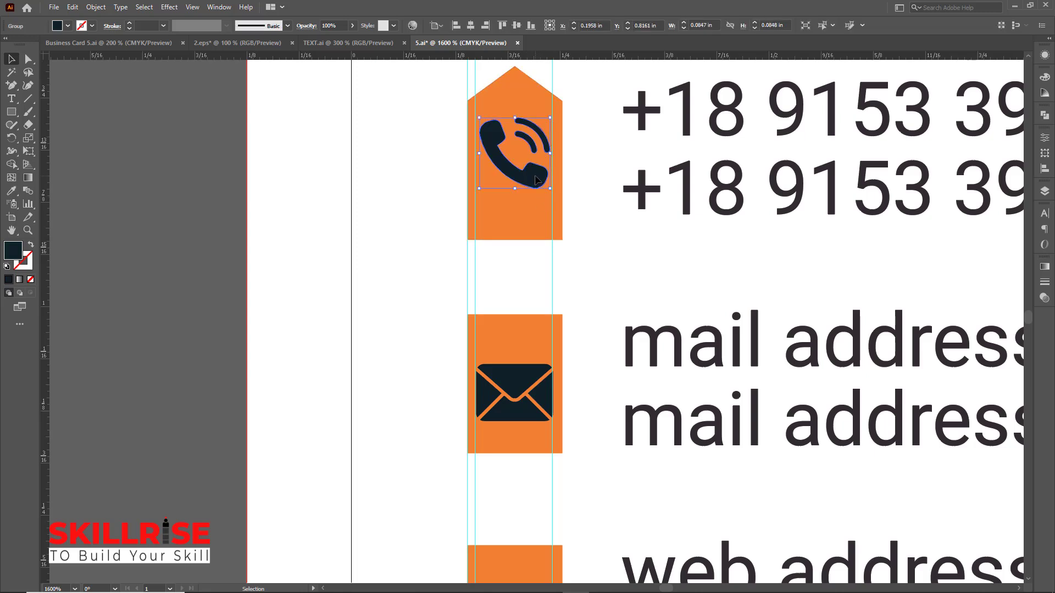
pyautogui.moveTo(477, 117); pyautogui.dragTo(475, 114)
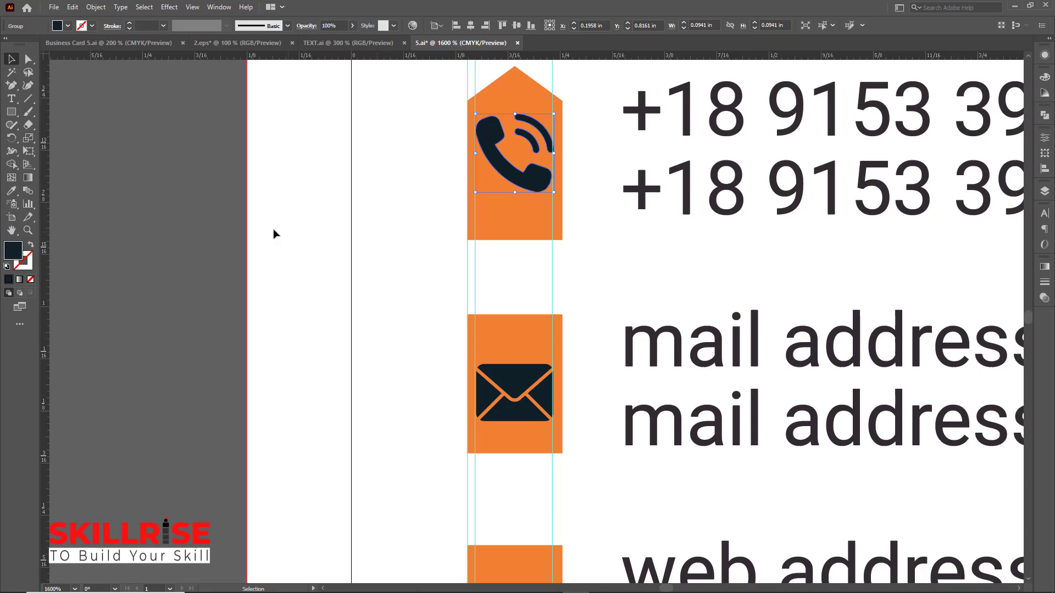
pyautogui.click(162, 228)
# Copy the solid globe icon from 2.eps into 5.ai, shrink it to about 0.083 in and place it on the web address marker.
pyautogui.hotkey('ctrl', '-')
pyautogui.scroll(-5, 162, 229)
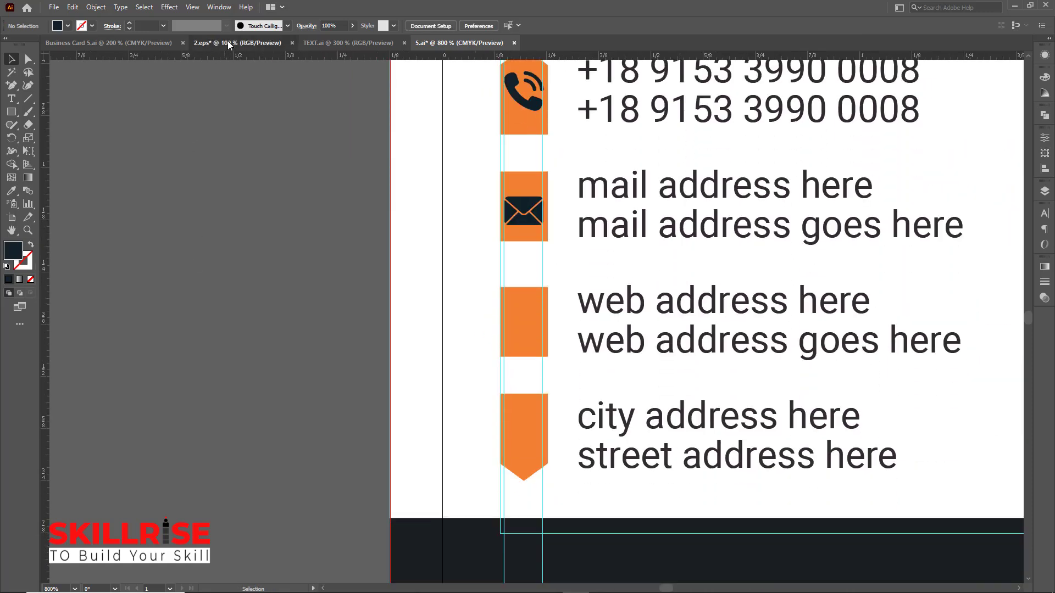
pyautogui.click(227, 42)
pyautogui.moveTo(282, 275); pyautogui.dragTo(443, 41)
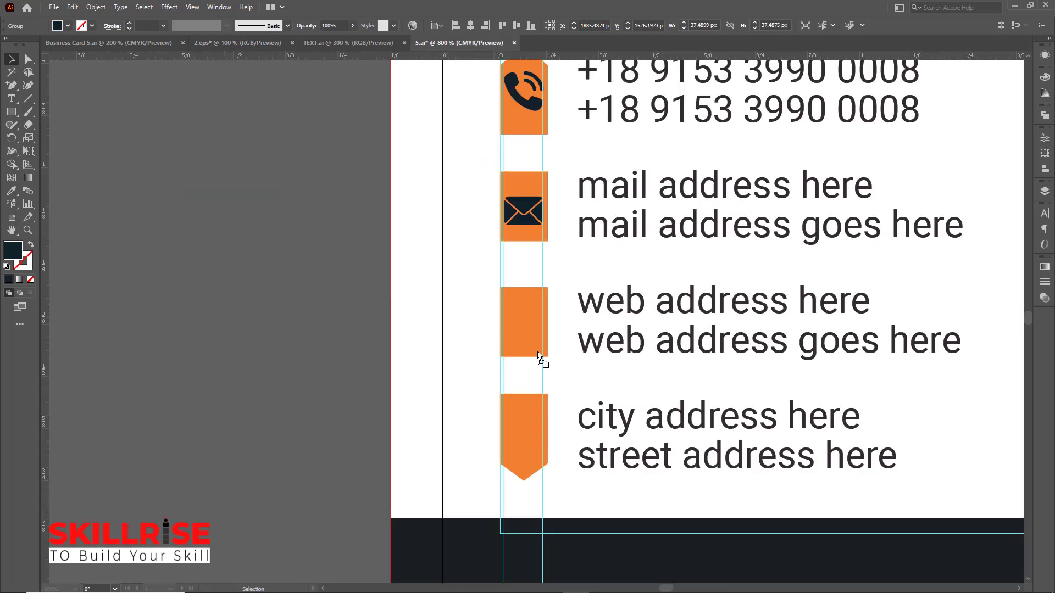
pyautogui.moveTo(538, 354); pyautogui.dragTo(539, 356)
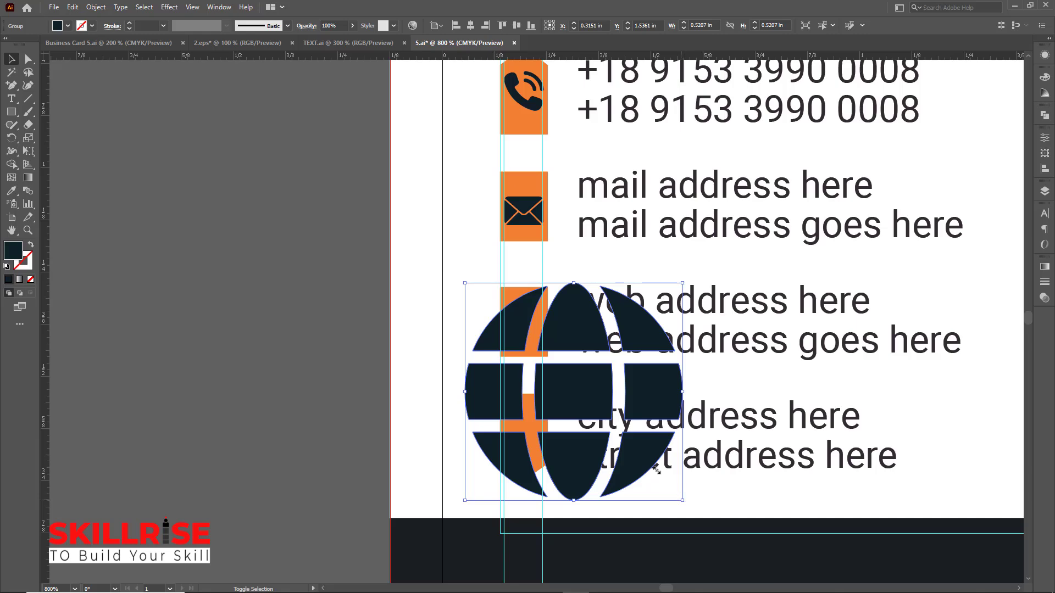
pyautogui.moveTo(656, 470); pyautogui.dragTo(621, 410)
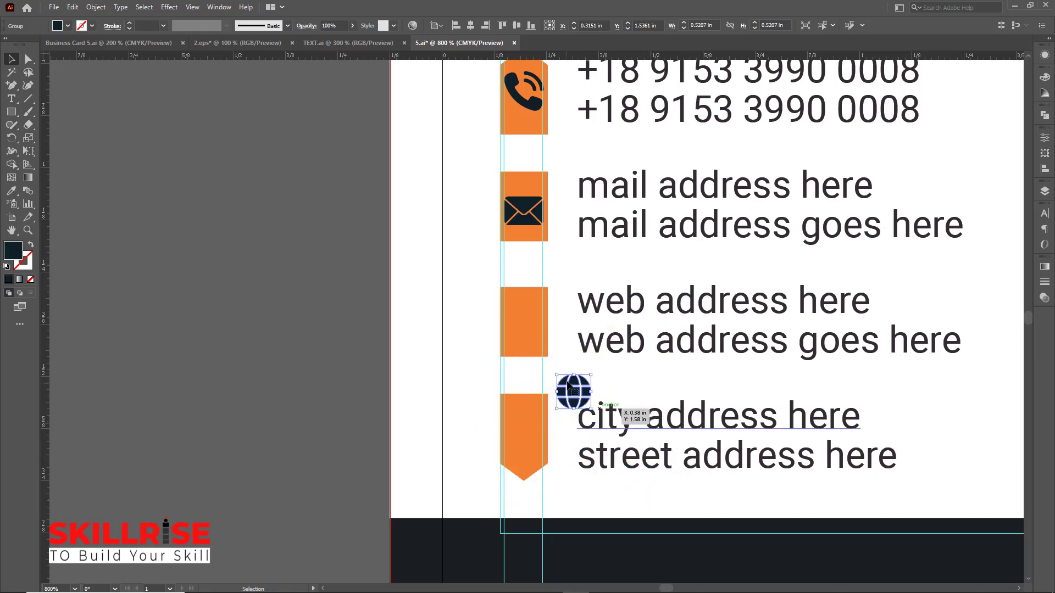
pyautogui.moveTo(568, 387); pyautogui.dragTo(519, 311)
# Enlarge the globe icon proportionally from its centre to about 0.096 in to match the icon guides.
pyautogui.press('a')
pyautogui.hotkey('ctrl', '+')
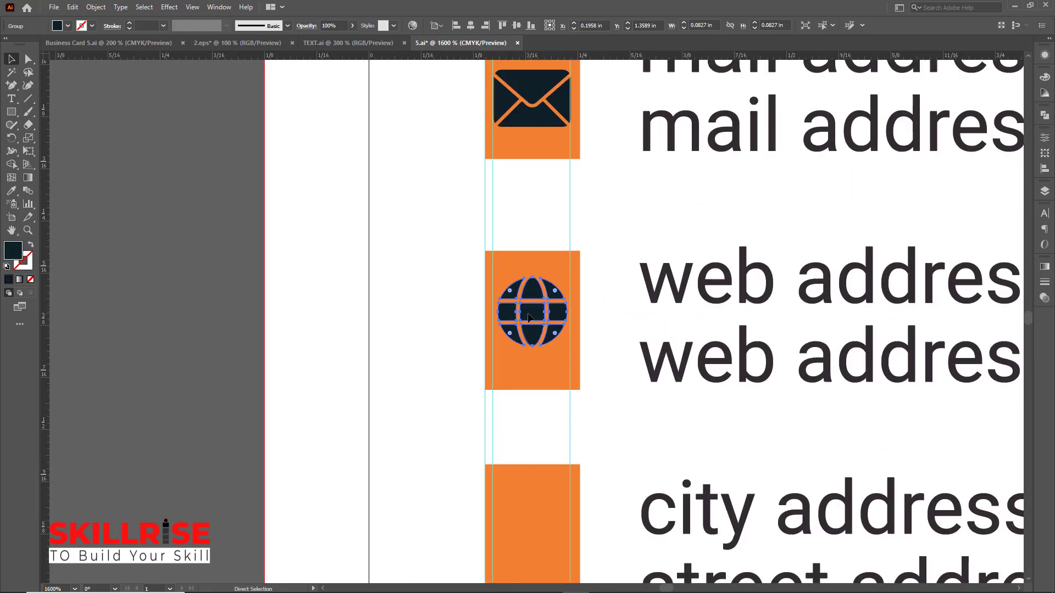
pyautogui.press('v')
pyautogui.moveTo(567, 347); pyautogui.dragTo(570, 349)
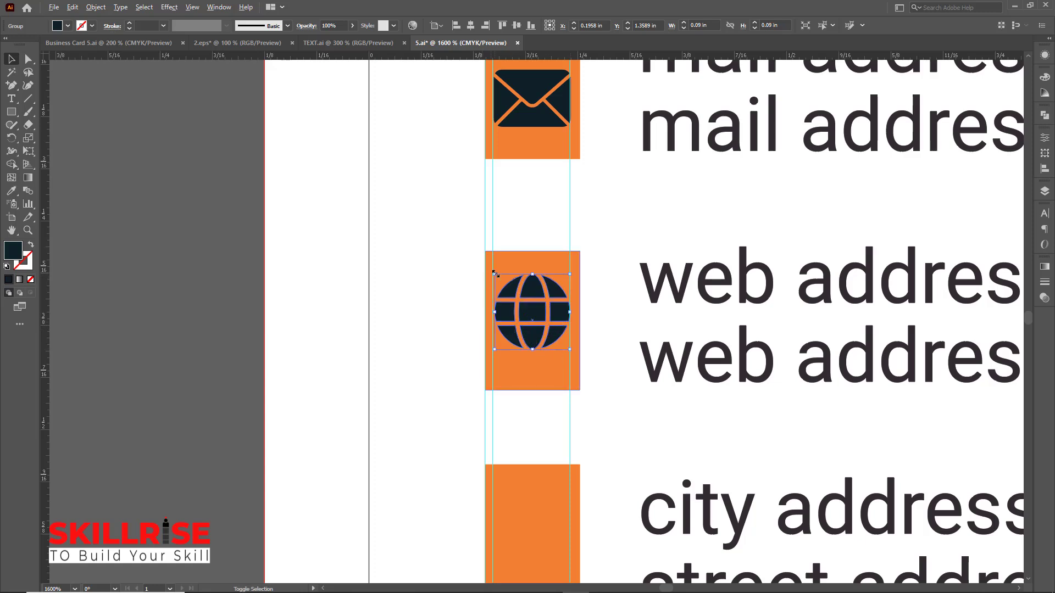
pyautogui.moveTo(494, 274); pyautogui.dragTo(492, 272)
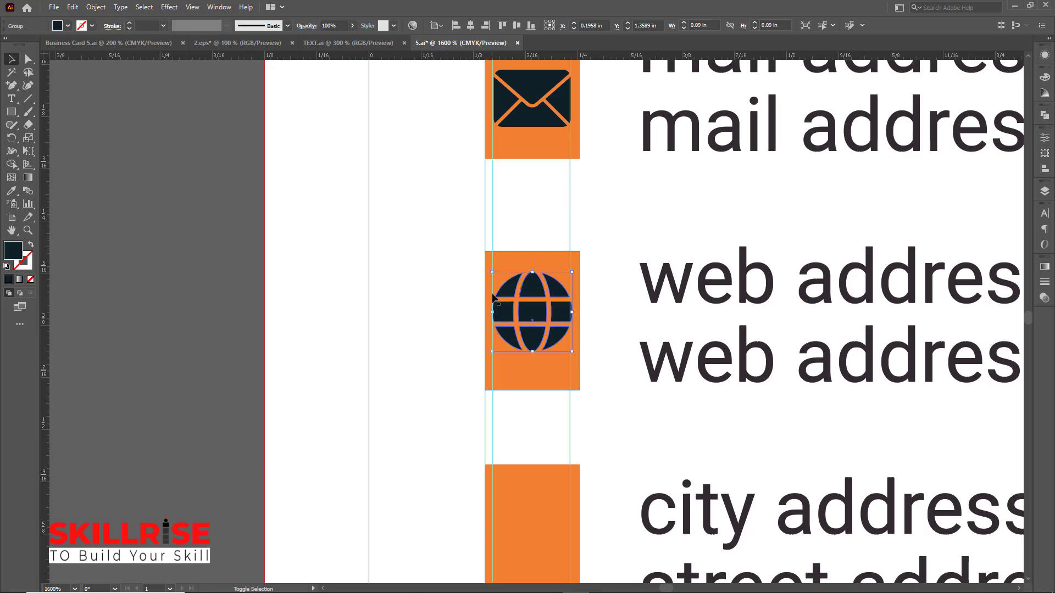
pyautogui.hotkey('ctrl', '=')
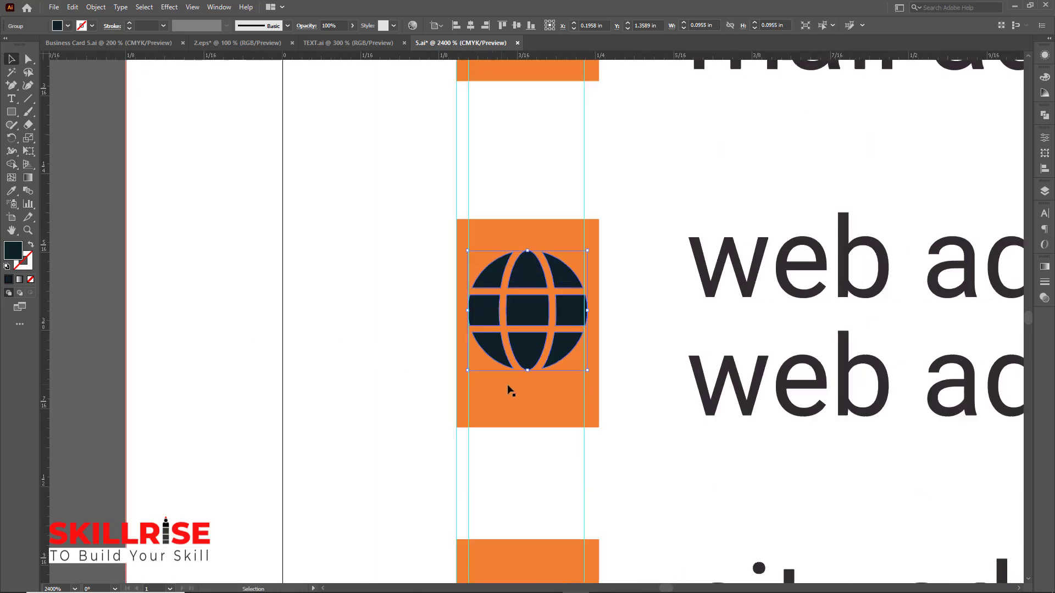
# Align the globe icon's vertical centre with the two-line web address text.
pyautogui.click(750, 402)
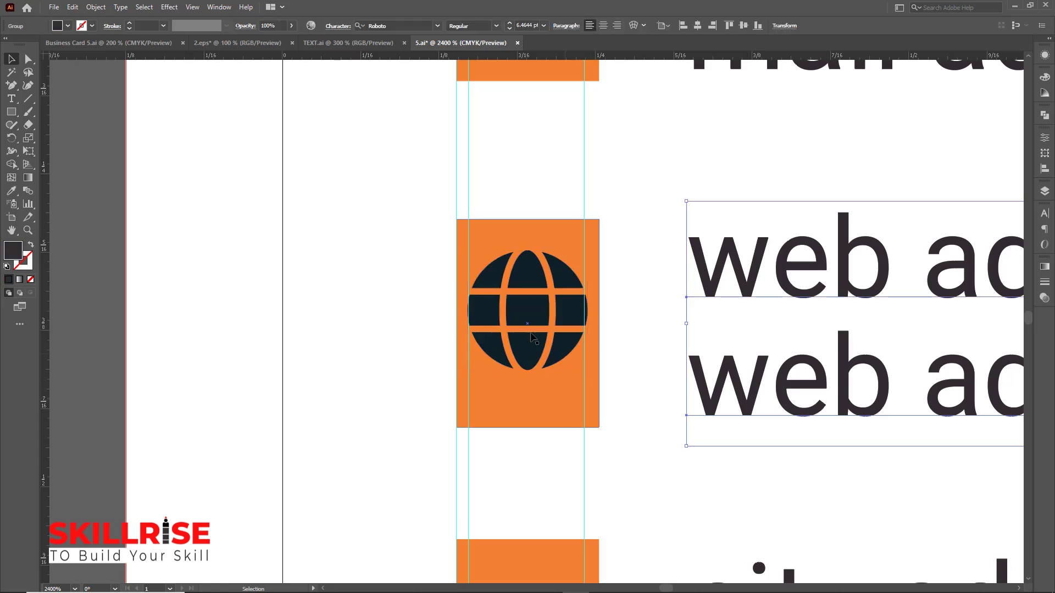
pyautogui.keyDown('shift'); pyautogui.click(532, 315); pyautogui.keyUp('shift')
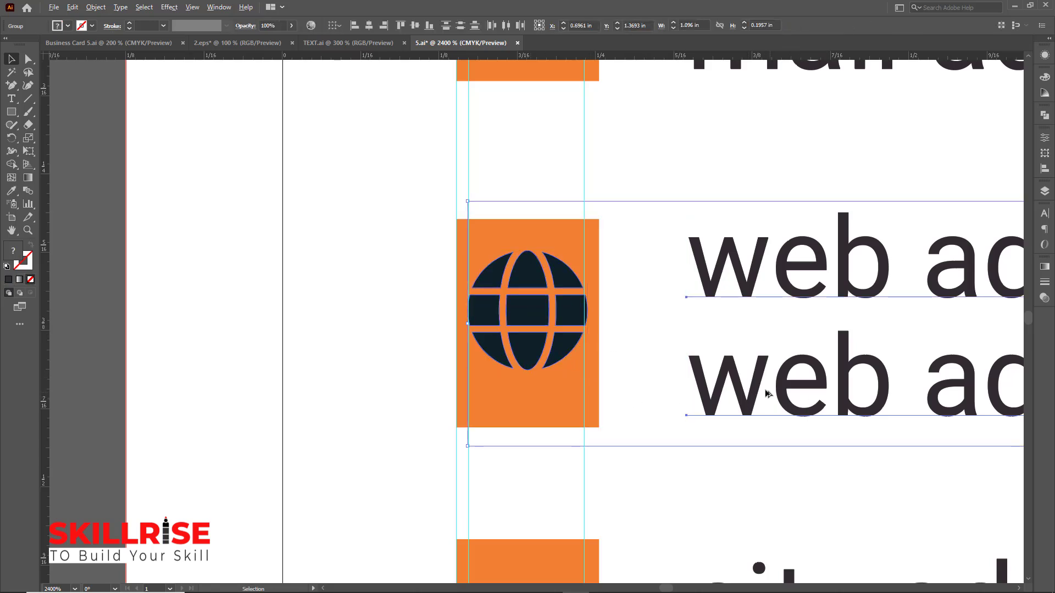
pyautogui.click(757, 376)
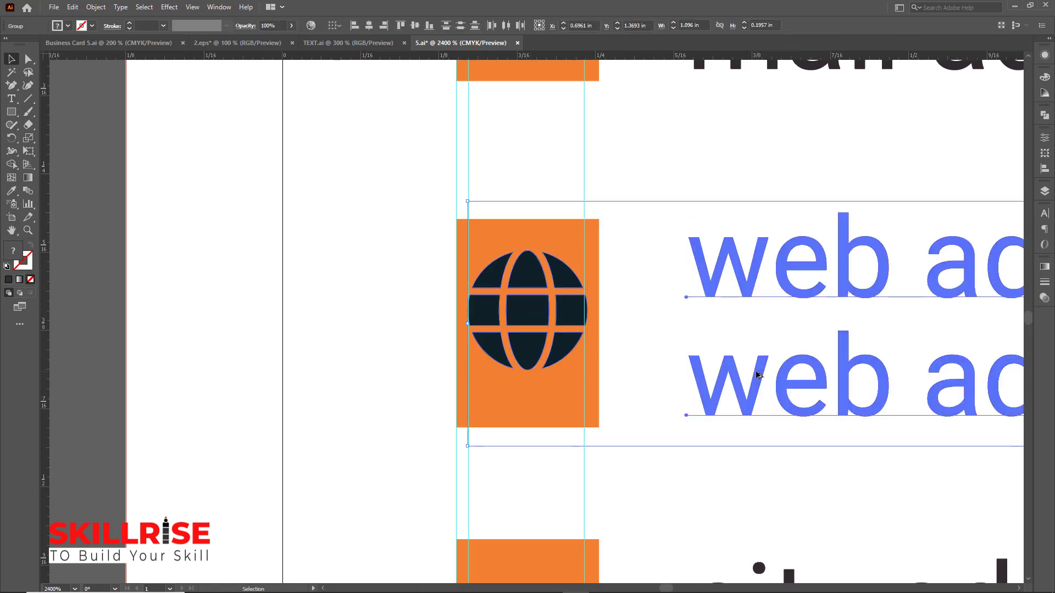
pyautogui.click(413, 25)
pyautogui.click(110, 261)
pyautogui.hotkey('ctrl', '-')
pyautogui.hotkey('ctrl', '-')
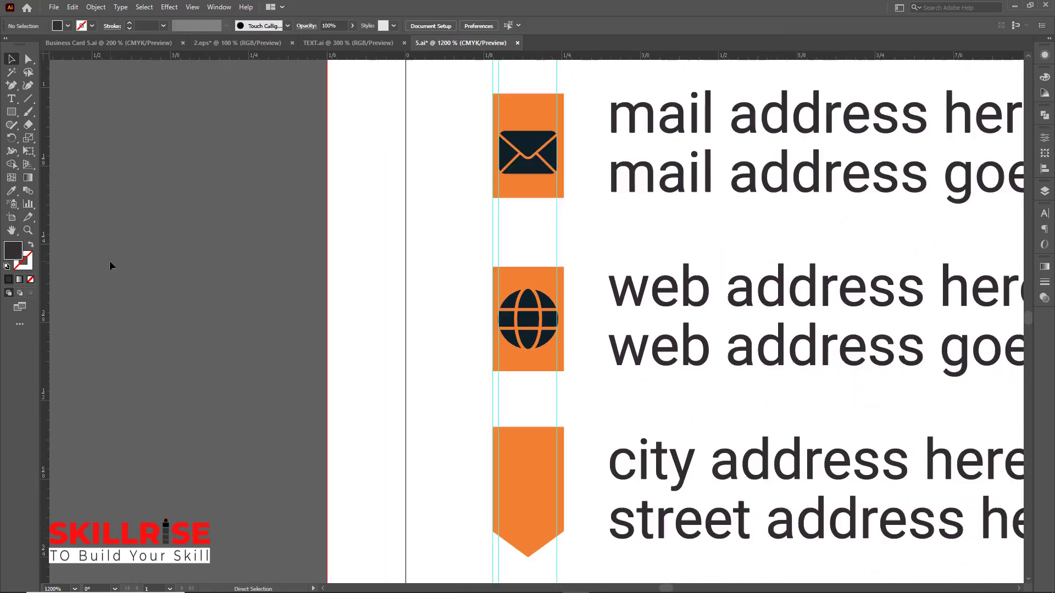
# Copy the solid location pin from 2.eps into 5.ai, shrink it to span the icon guides and place it on the city address marker.
pyautogui.hotkey('ctrl', '-')
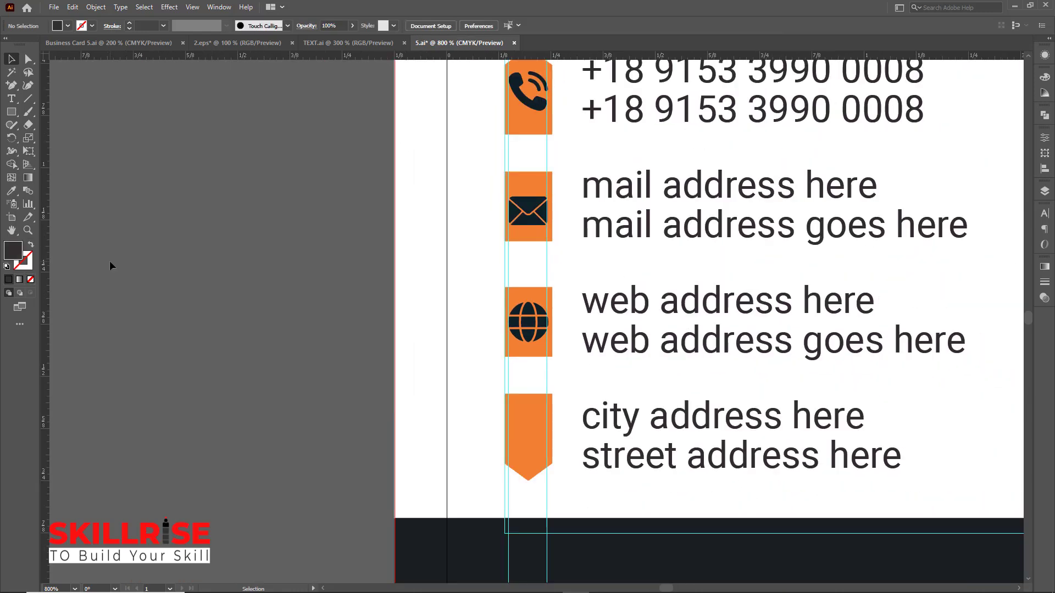
pyautogui.click(244, 43)
pyautogui.click(282, 321)
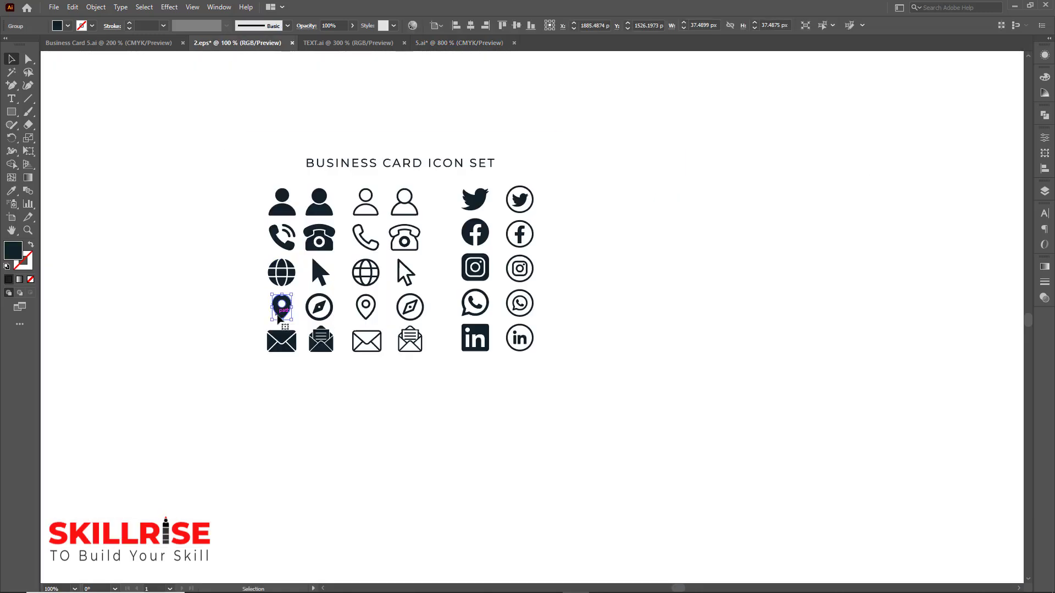
pyautogui.moveTo(282, 321); pyautogui.dragTo(544, 420)
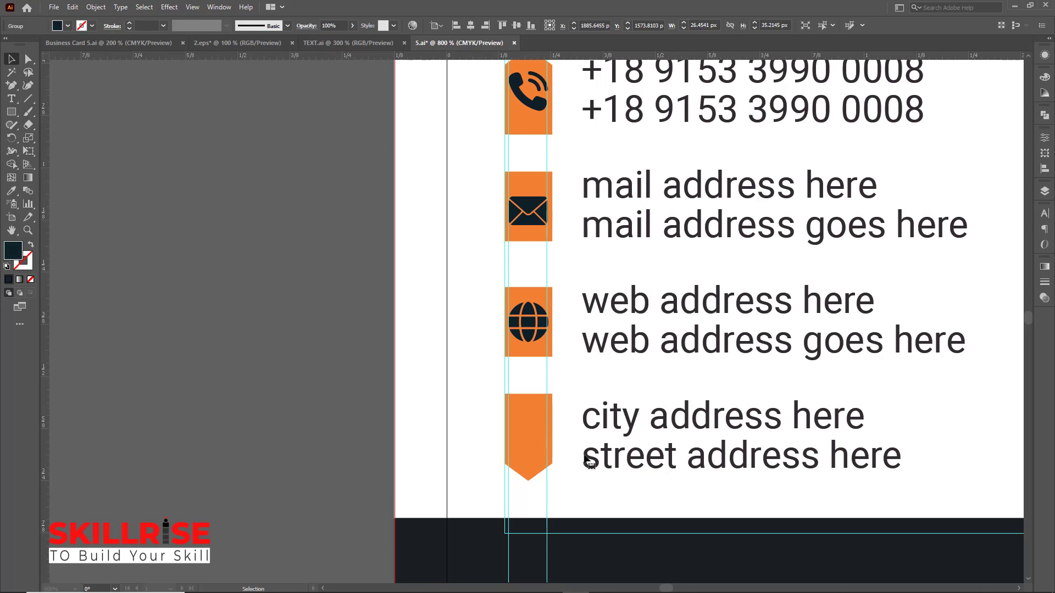
pyautogui.moveTo(586, 459); pyautogui.dragTo(586, 459)
pyautogui.hotkey('ctrl', '+')
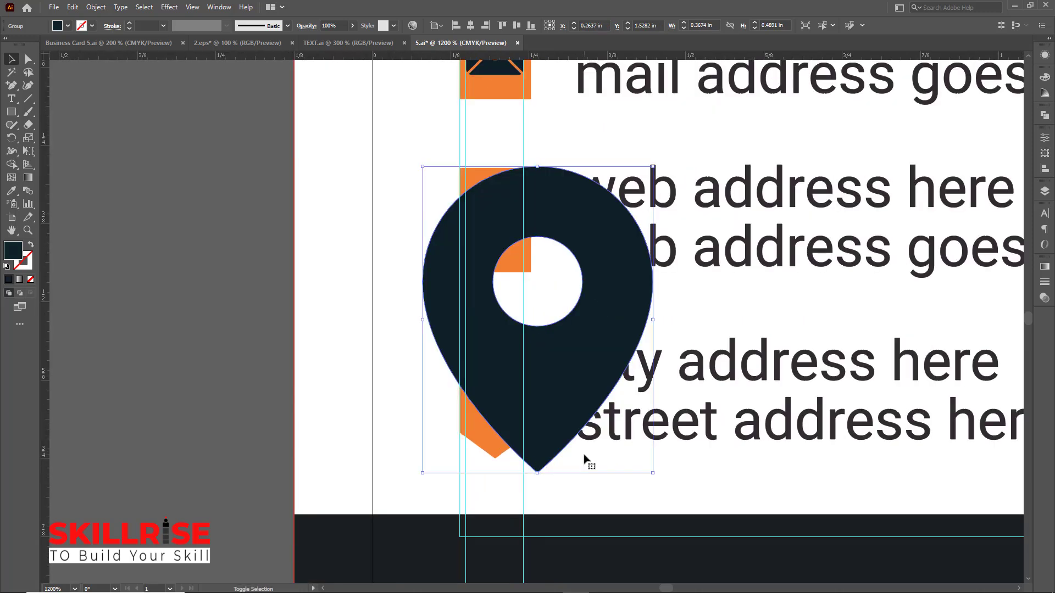
pyautogui.moveTo(652, 474); pyautogui.dragTo(568, 389)
pyautogui.moveTo(554, 326); pyautogui.dragTo(511, 394)
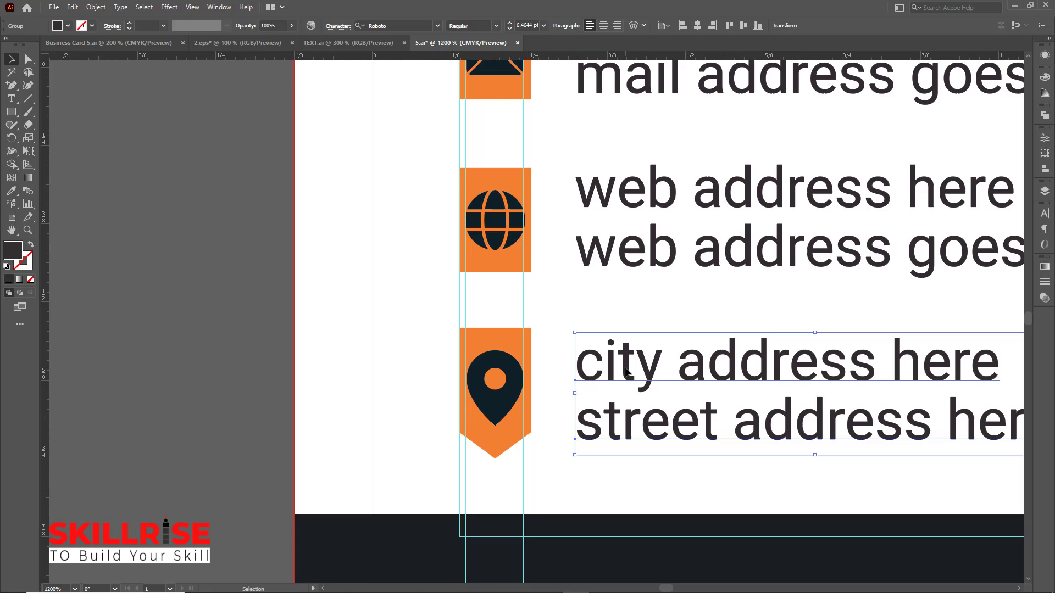
# Align the location pin's vertical centre with the two-line city address text.
pyautogui.keyDown('shift'); pyautogui.click(518, 401); pyautogui.keyUp('shift')
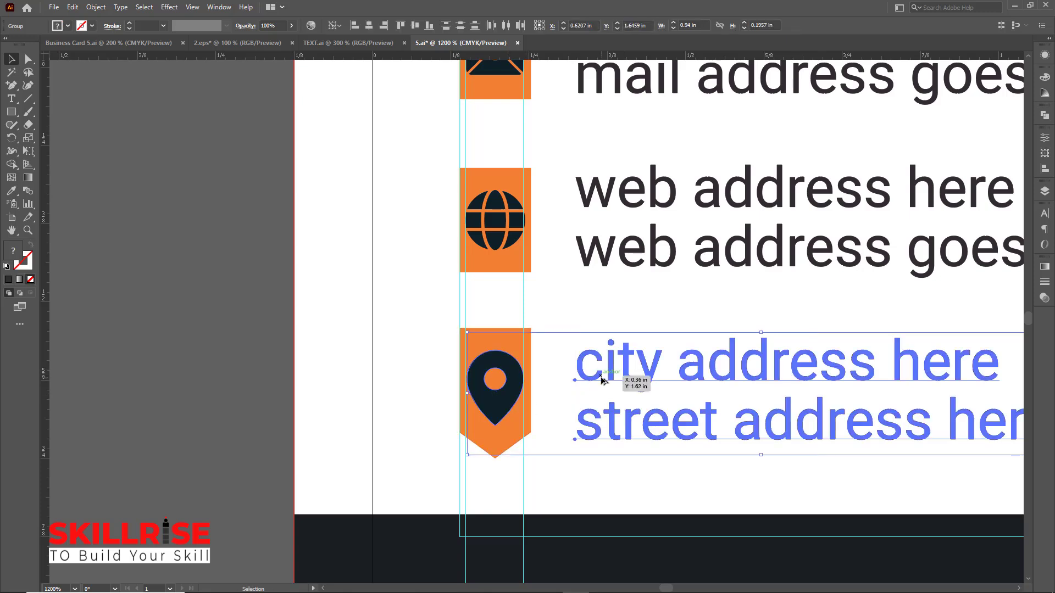
pyautogui.click(416, 24)
pyautogui.click(187, 256)
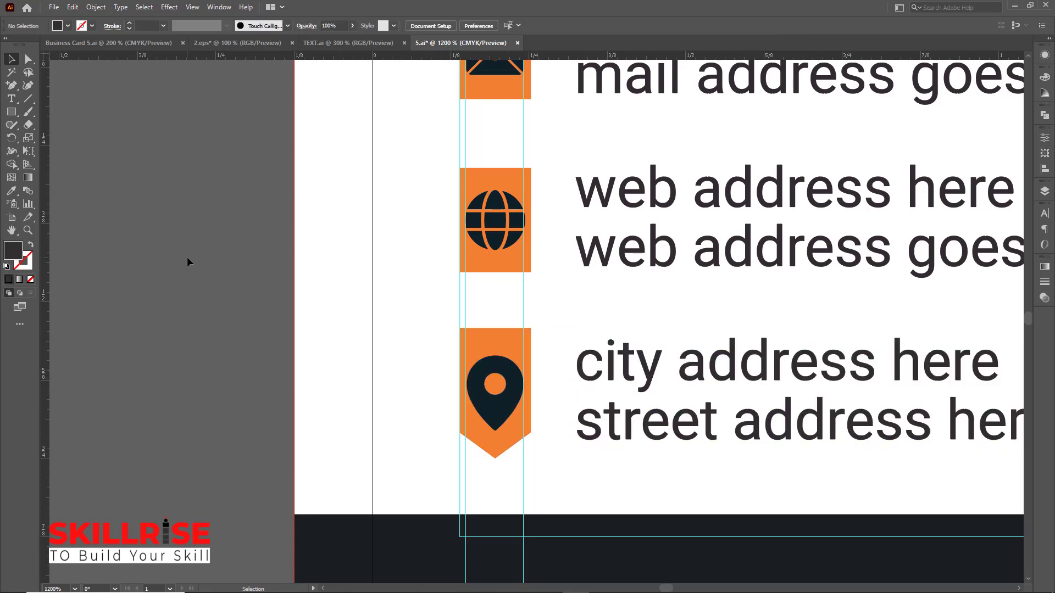
pyautogui.hotkey('ctrl', '-')
pyautogui.hotkey('ctrl', '-')
pyautogui.hotkey('ctrl', '-')
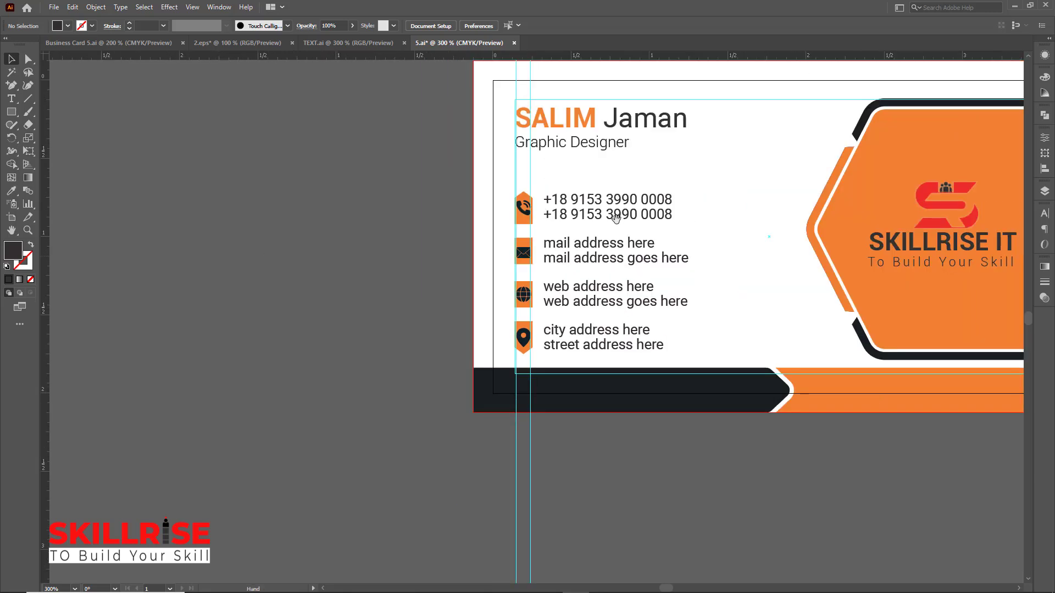
pyautogui.moveTo(795, 152); pyautogui.dragTo(519, 259)
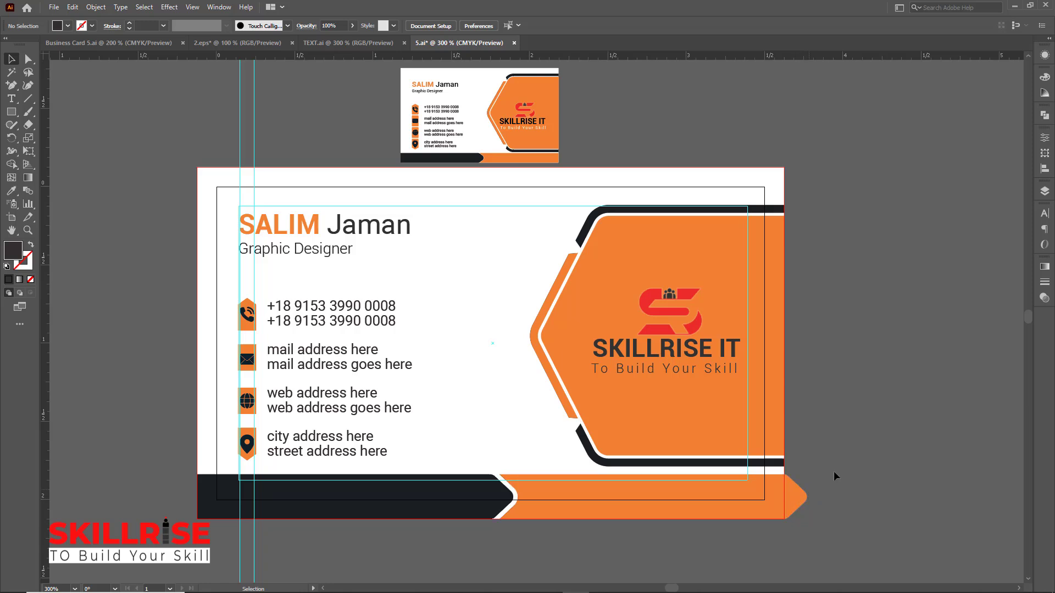
pyautogui.press('a')
pyautogui.hotkey('ctrl', 'a')
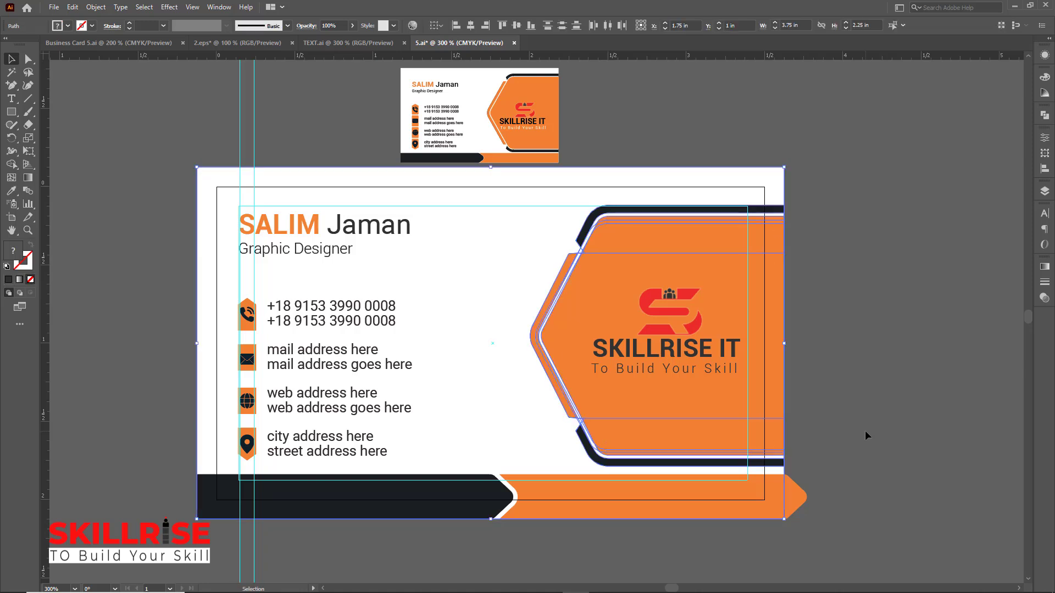
pyautogui.scroll(-1, 866, 431)
pyautogui.click(866, 429)
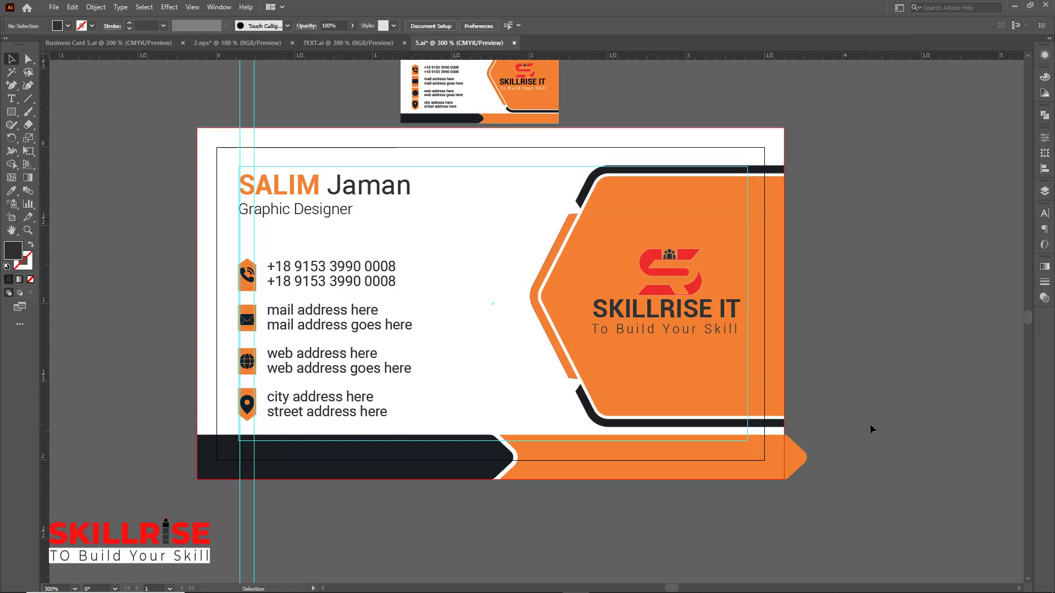
# Trim the lower orange bar's pointed end outside the card with Shape Builder, using the white card background as the boundary.
pyautogui.click(799, 466)
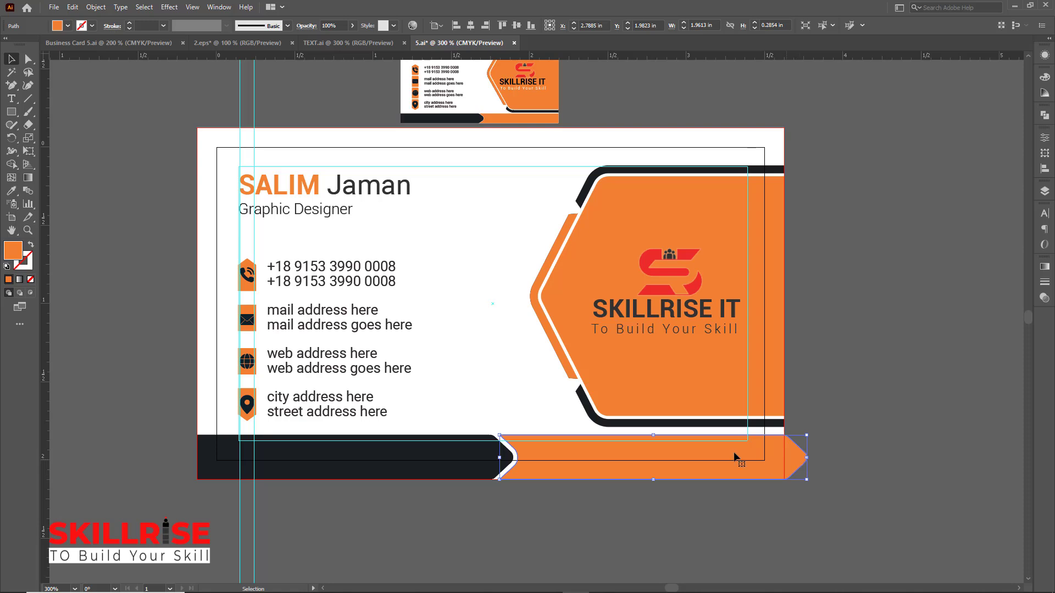
pyautogui.keyDown('shift'); pyautogui.click(518, 371); pyautogui.keyUp('shift')
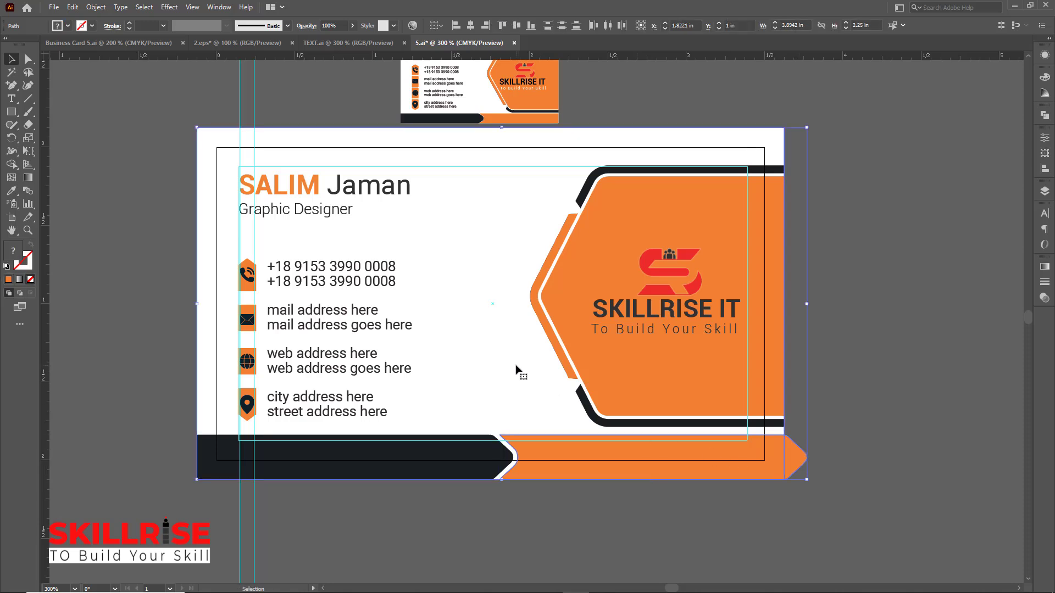
pyautogui.moveTo(15, 165); pyautogui.dragTo(65, 165)
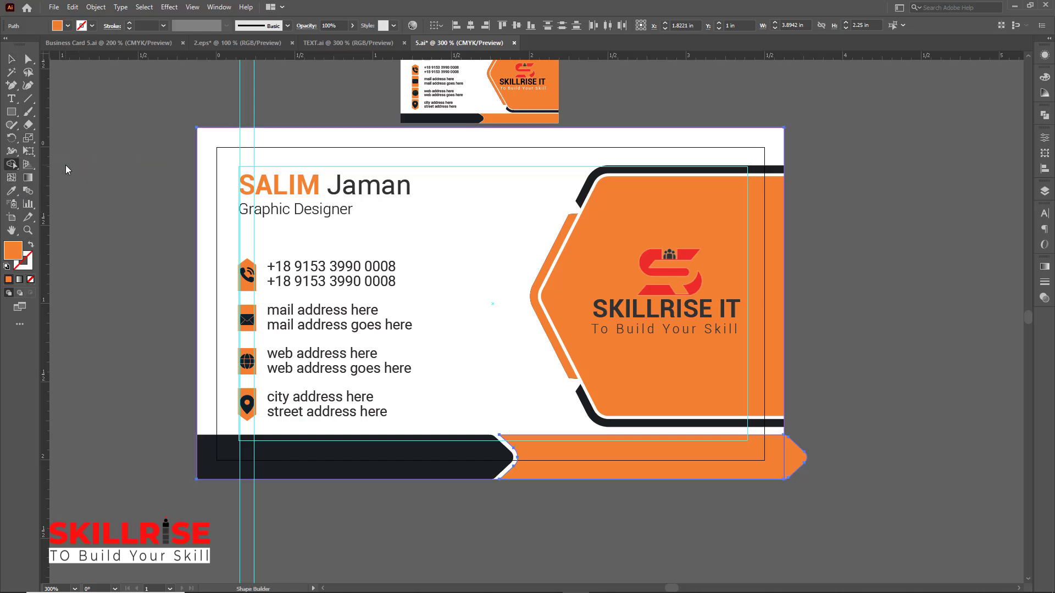
pyautogui.keyDown('alt'); pyautogui.click(796, 455); pyautogui.keyUp('alt')
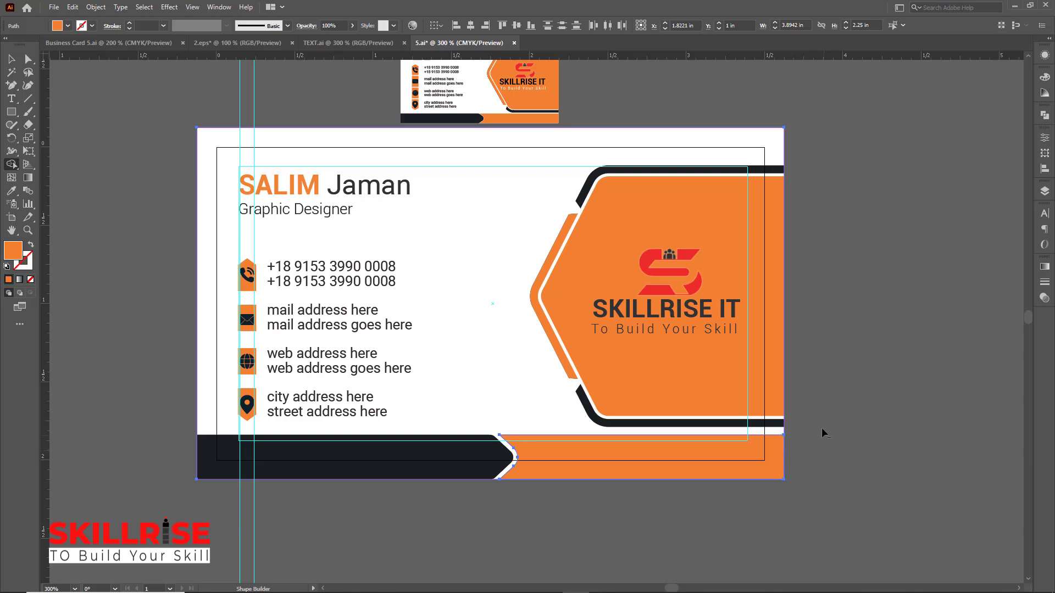
pyautogui.click(11, 59)
pyautogui.click(134, 228)
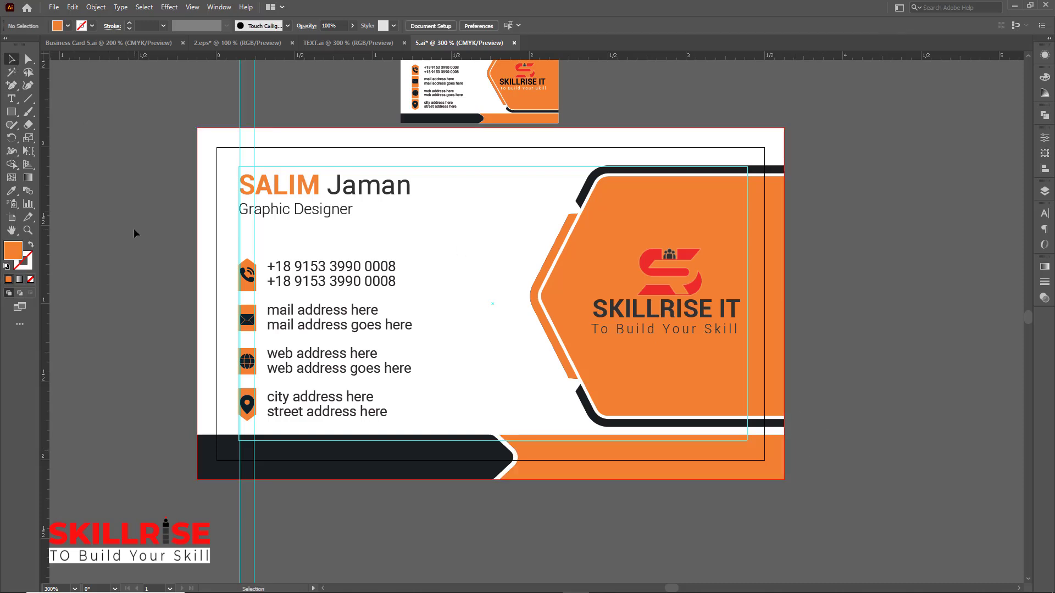
# Move the small reference image of the card's front to the free canvas right of the card and enlarge it.
pyautogui.hotkey('ctrl', '-')
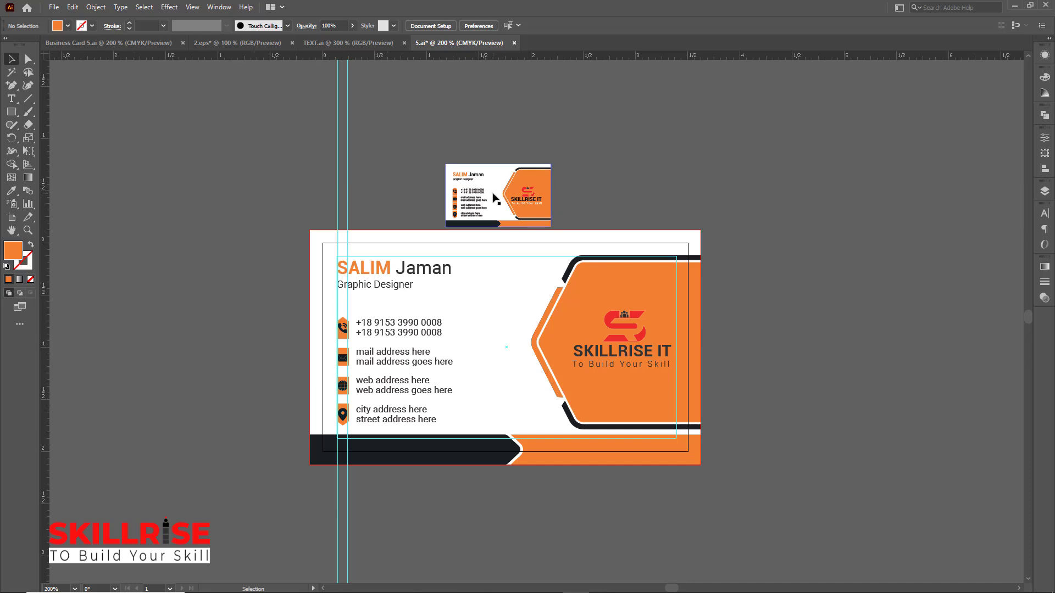
pyautogui.click(487, 192)
pyautogui.moveTo(550, 164); pyautogui.dragTo(916, 352)
pyautogui.click(885, 222)
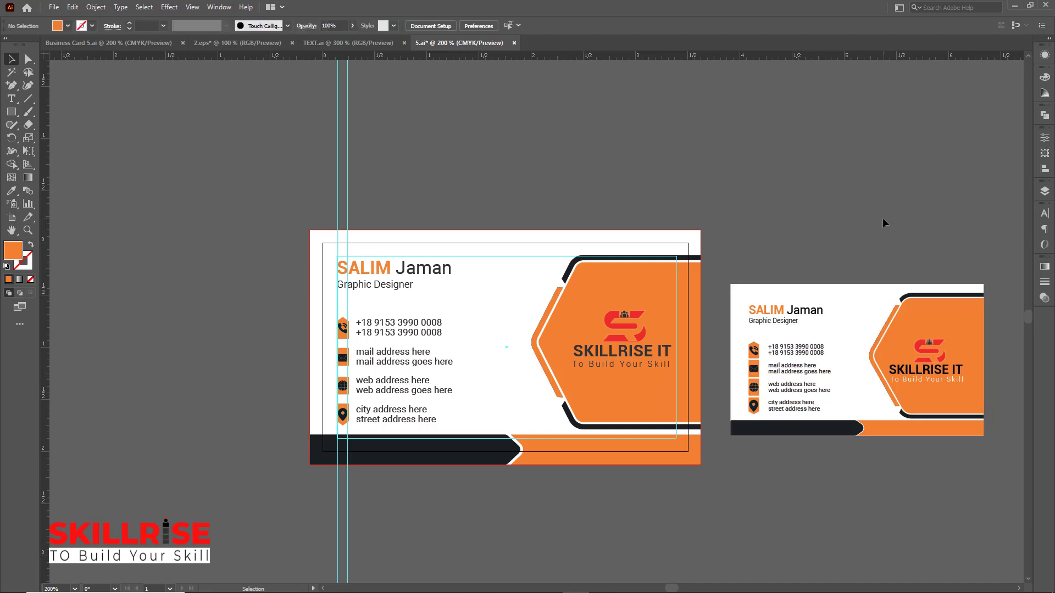
# Copy the grouped back-side design with the centred logo from Business Card 5.ai into 5.ai, placing it left of the front card.
pyautogui.click(107, 41)
pyautogui.click(432, 301)
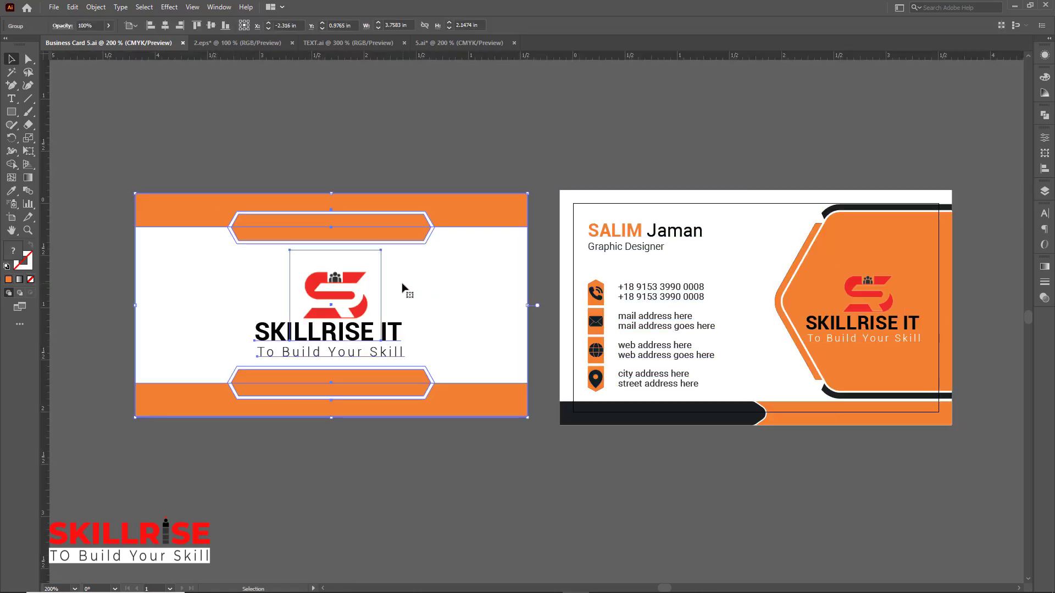
pyautogui.moveTo(400, 271); pyautogui.dragTo(578, 281)
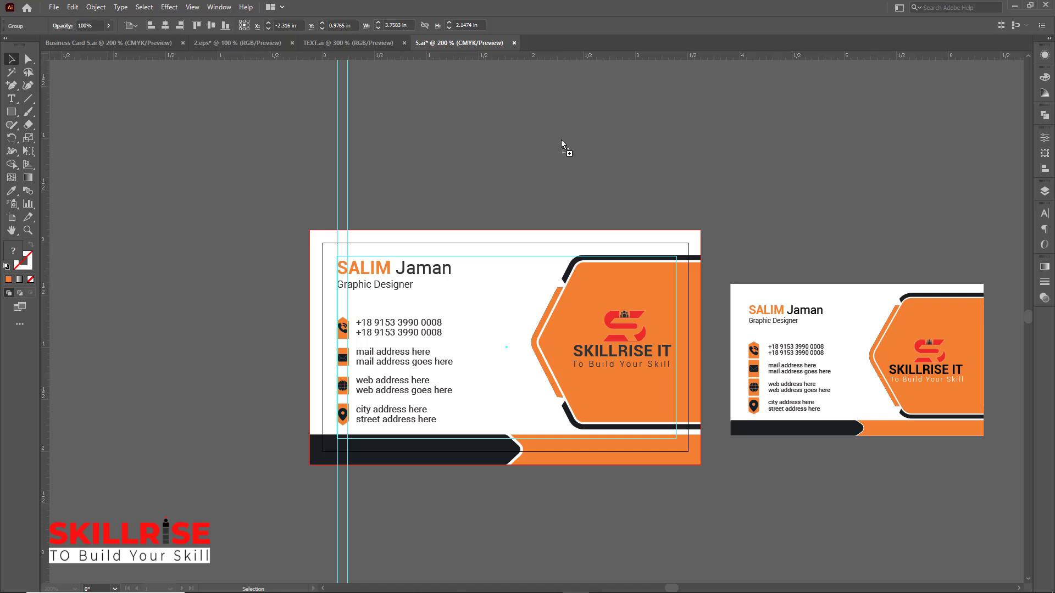
pyautogui.moveTo(562, 141); pyautogui.dragTo(482, 356)
pyautogui.hotkey('ctrl', '=')
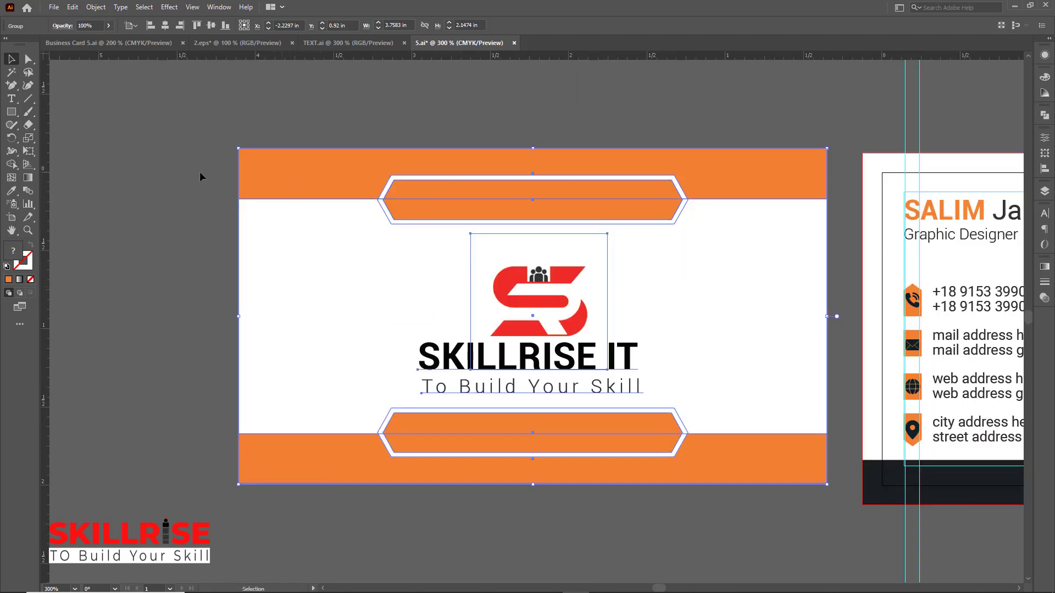
# Ungroup the copied back-side design and its upper orange band.
pyautogui.rightClick(296, 179)
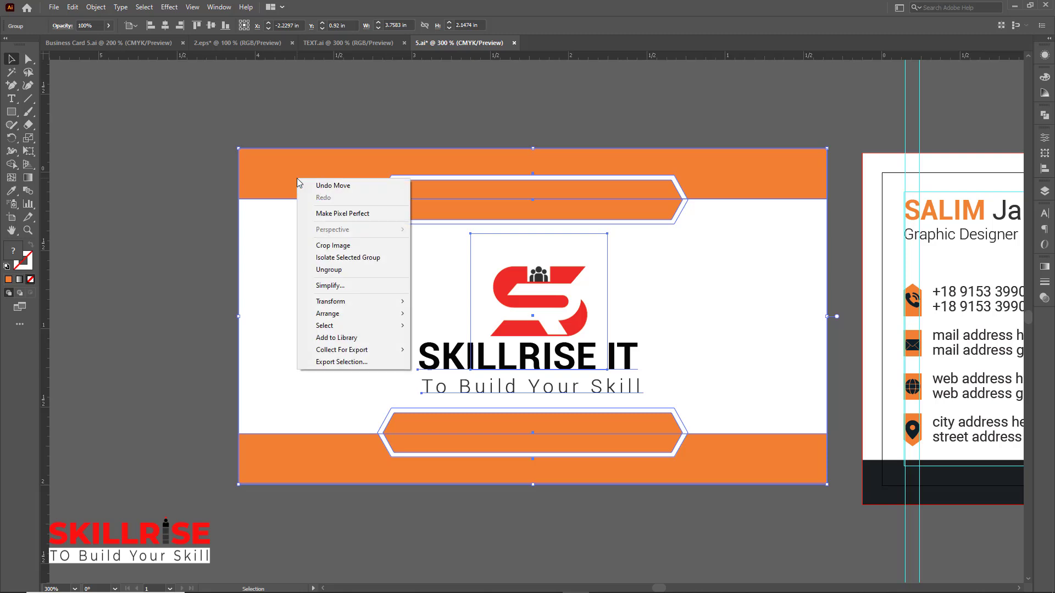
pyautogui.click(320, 270)
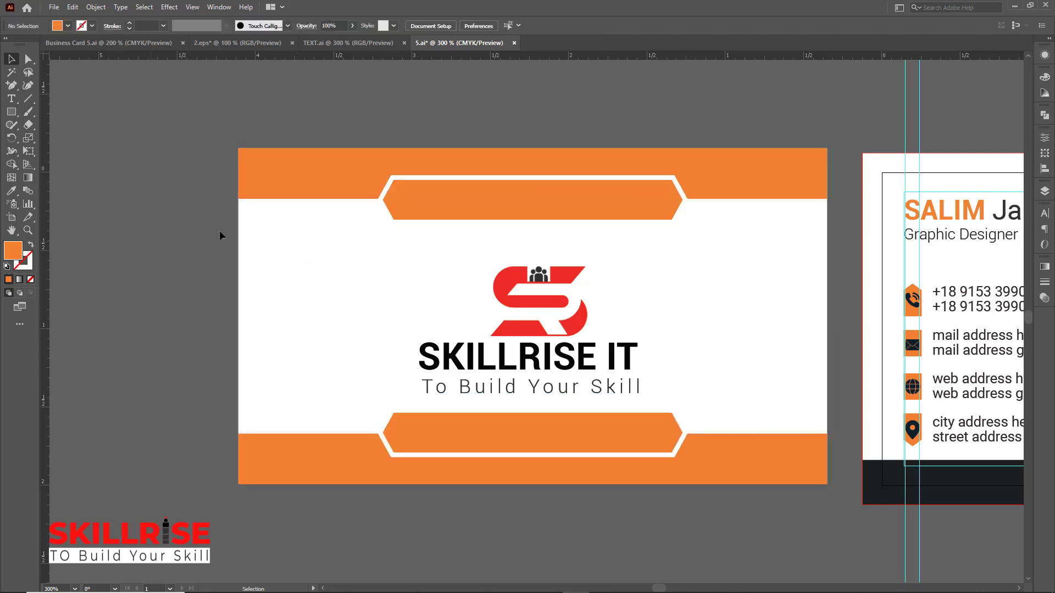
pyautogui.click(330, 165)
pyautogui.rightClick(330, 166)
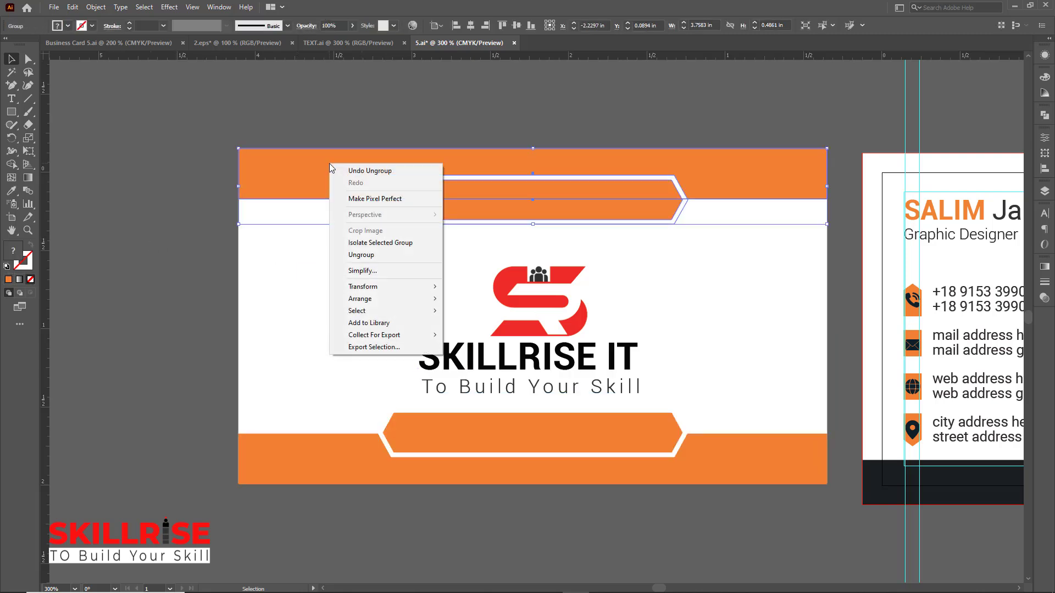
pyautogui.click(365, 254)
pyautogui.click(331, 130)
# Examine how the upper band is built from an orange bar, a white six-sided shape and a smaller orange one.
pyautogui.moveTo(335, 165); pyautogui.dragTo(329, 108)
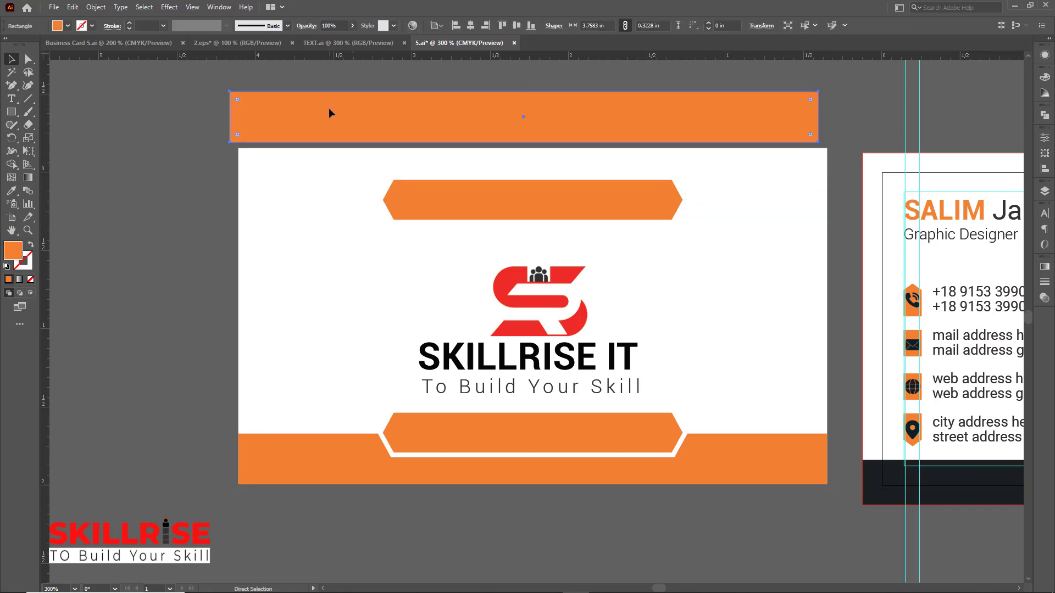
pyautogui.hotkey('ctrl', 'z')
pyautogui.click(467, 206)
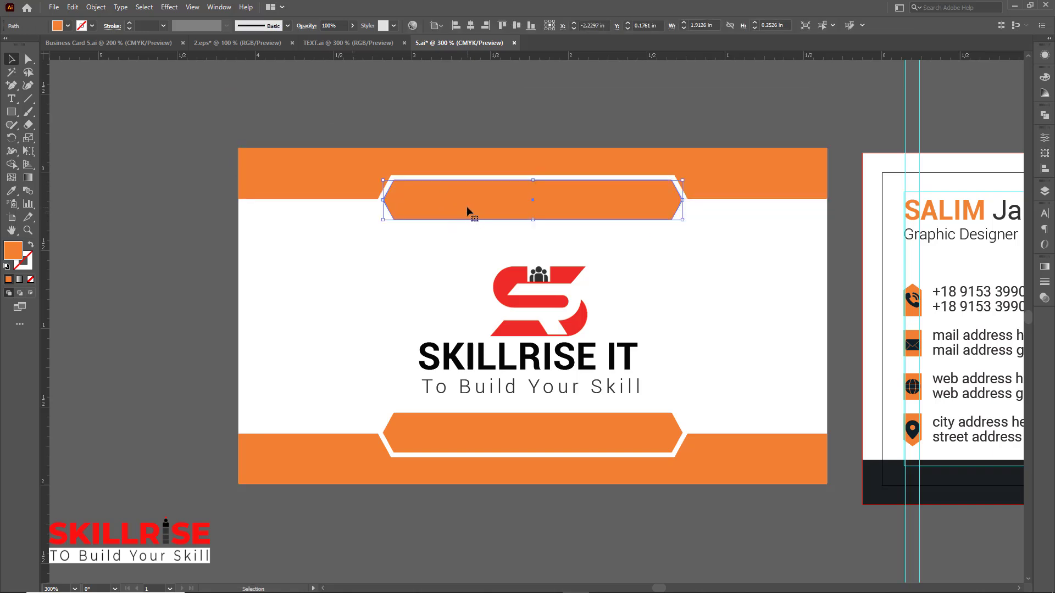
pyautogui.moveTo(467, 206); pyautogui.dragTo(442, 180)
pyautogui.click(440, 177)
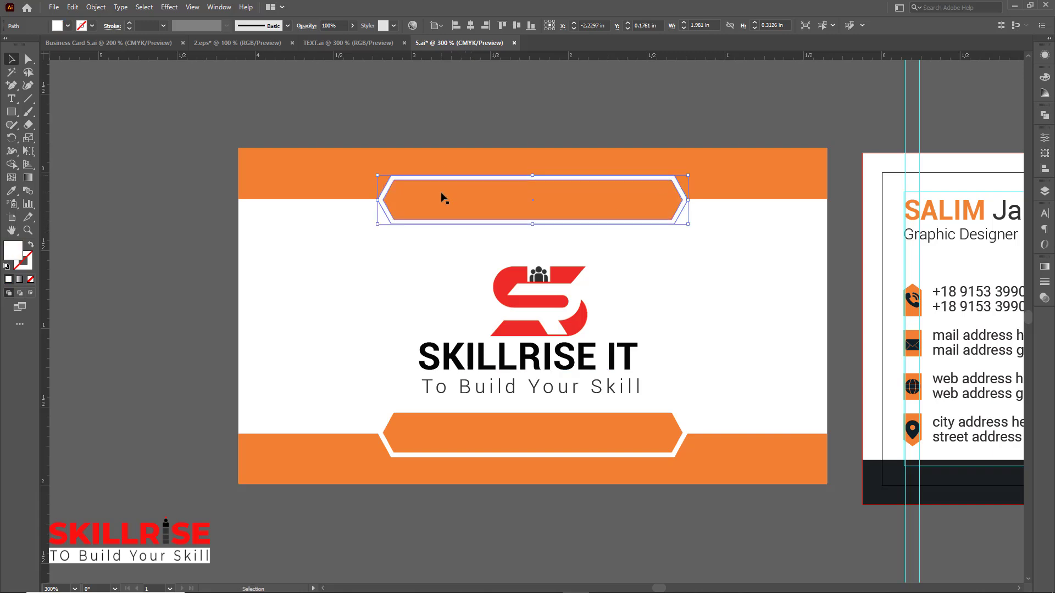
pyautogui.click(152, 209)
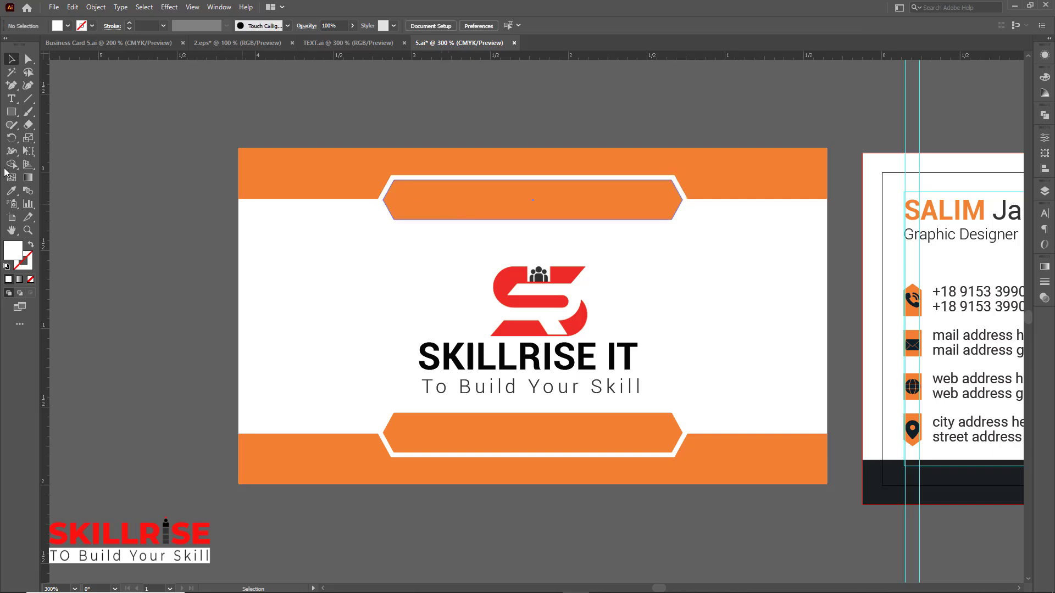
# Draw a rectangle about 1.29 x 0.29 in beside the back-side logo and fill it with the orange sampled from the upper band.
pyautogui.click(13, 114)
pyautogui.moveTo(15, 114); pyautogui.dragTo(81, 112)
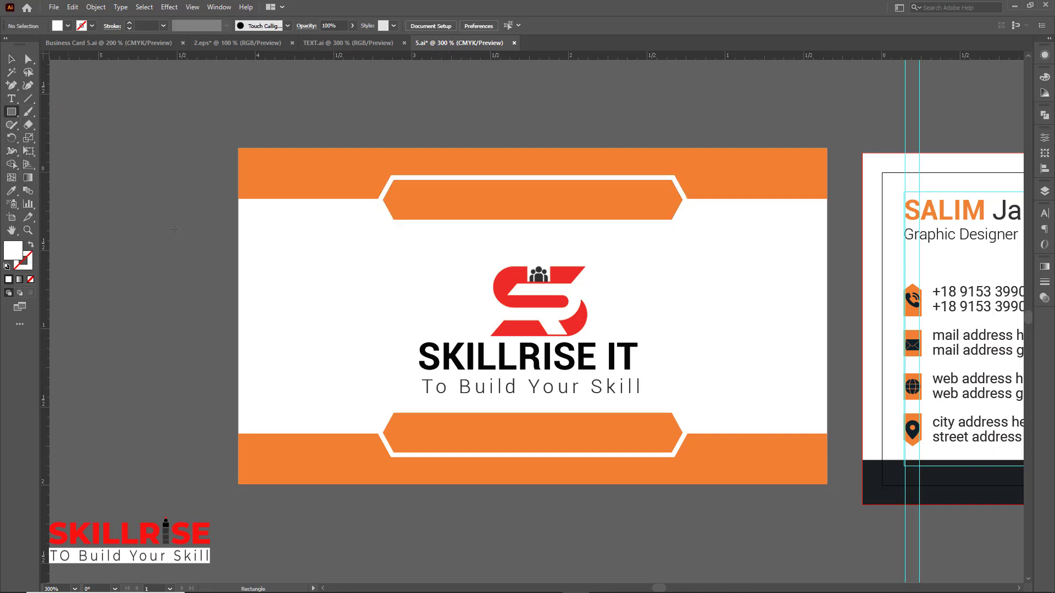
pyautogui.moveTo(272, 263)
pyautogui.mouseDown()
pyautogui.moveTo(444, 284)
pyautogui.moveTo(455, 306)
pyautogui.moveTo(474, 308)
pyautogui.mouseUp()
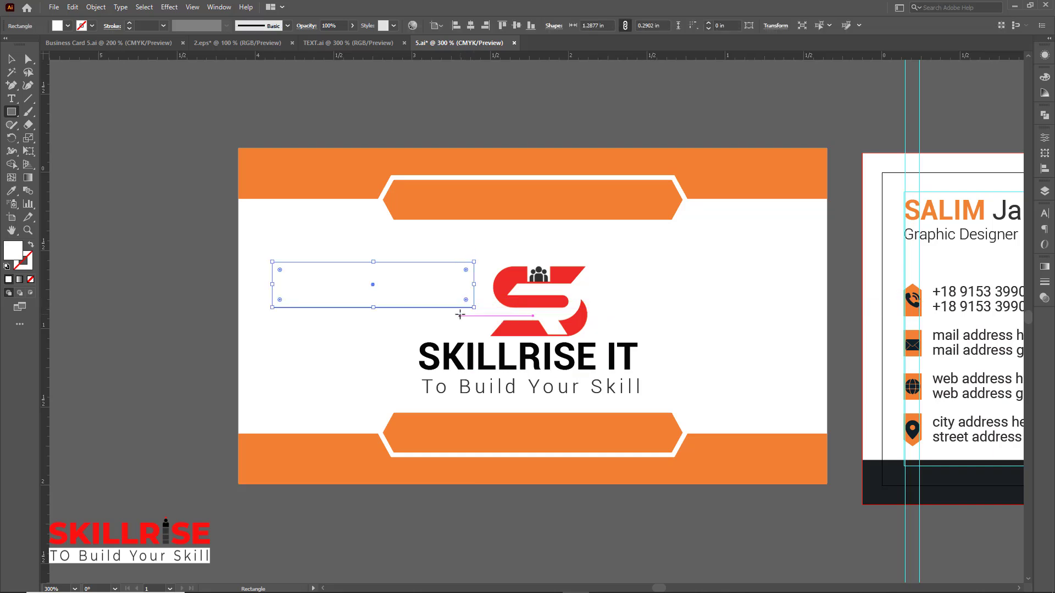
pyautogui.click(11, 190)
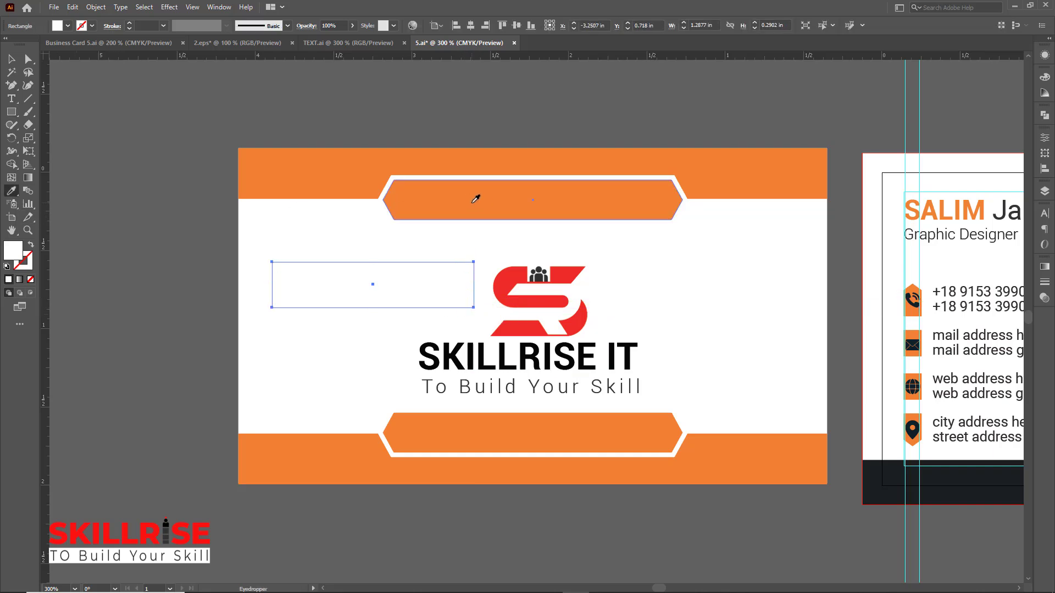
pyautogui.click(471, 199)
pyautogui.click(11, 58)
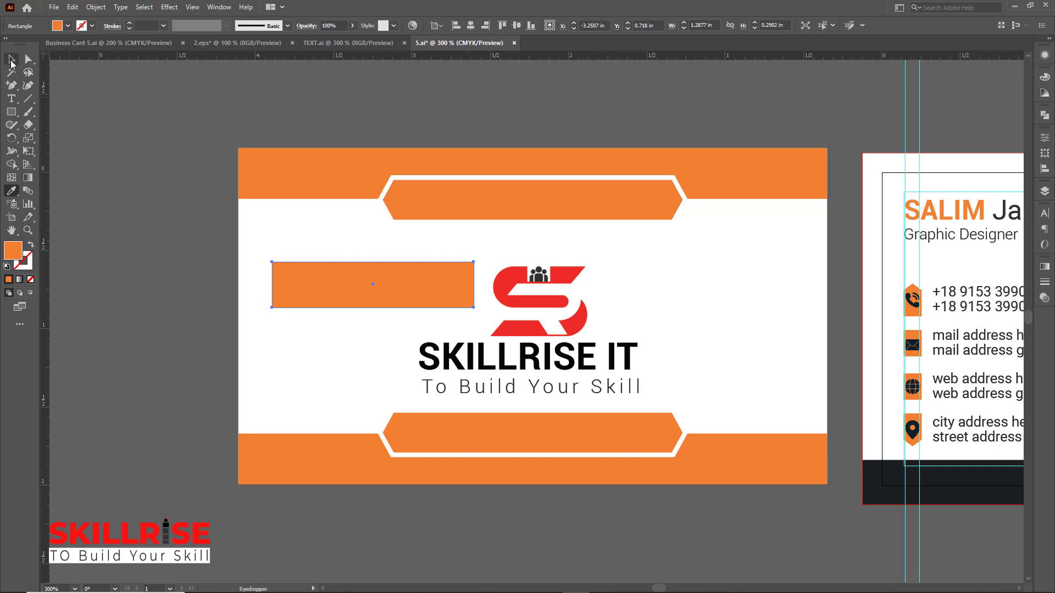
pyautogui.click(162, 152)
# Move the orange rectangle off the back-side design onto the empty canvas to its left.
pyautogui.press('space')
pyautogui.moveTo(181, 232); pyautogui.dragTo(443, 231)
pyautogui.moveTo(720, 294); pyautogui.dragTo(407, 296)
pyautogui.click(224, 284)
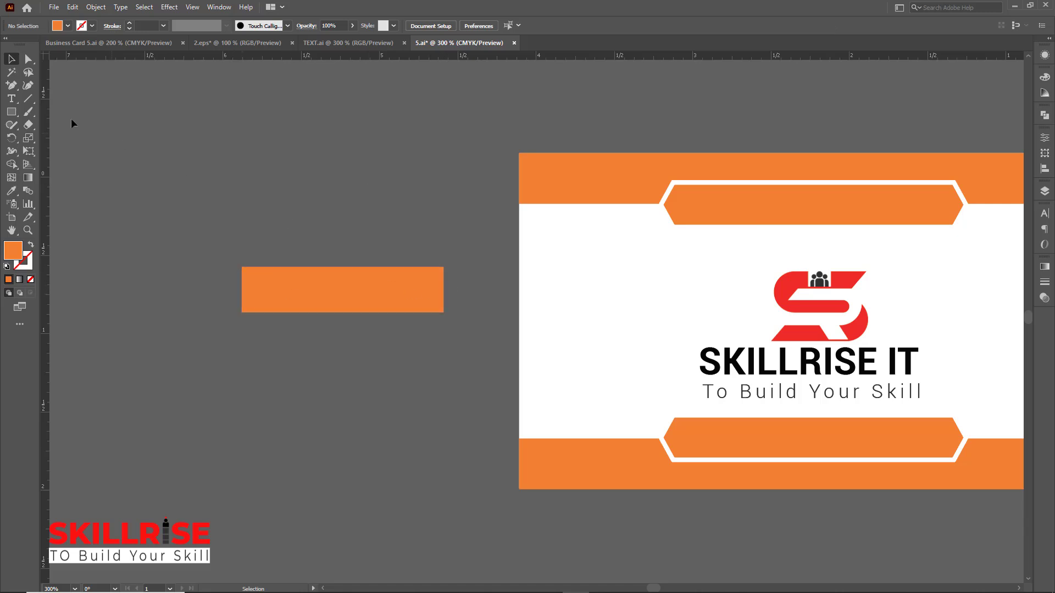
# Add an anchor point at the middle of the orange rectangle's left edge and another at the middle of its right edge.
pyautogui.moveTo(11, 85); pyautogui.dragTo(60, 100)
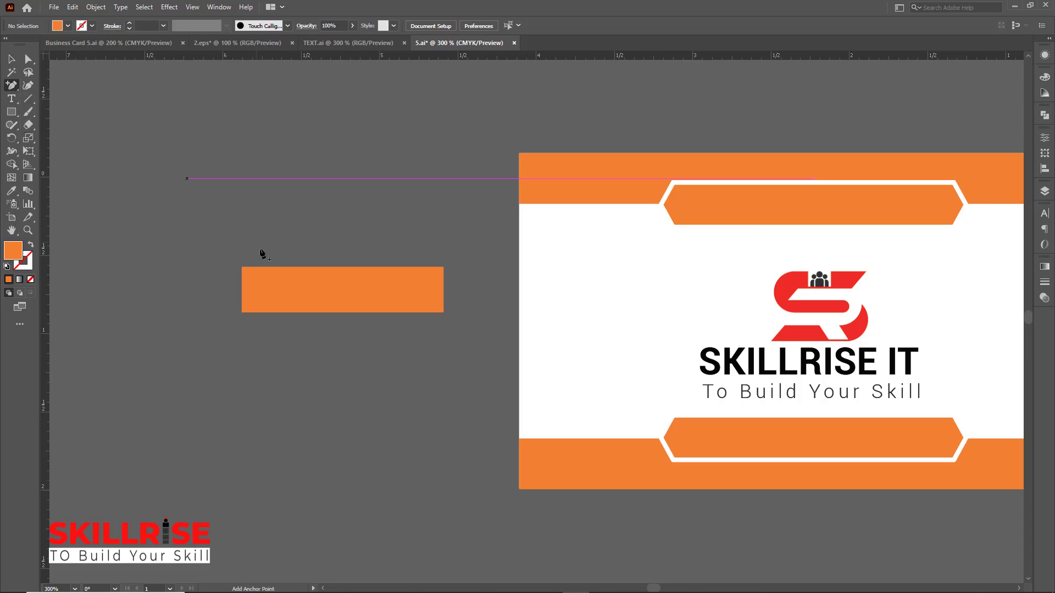
pyautogui.click(243, 290)
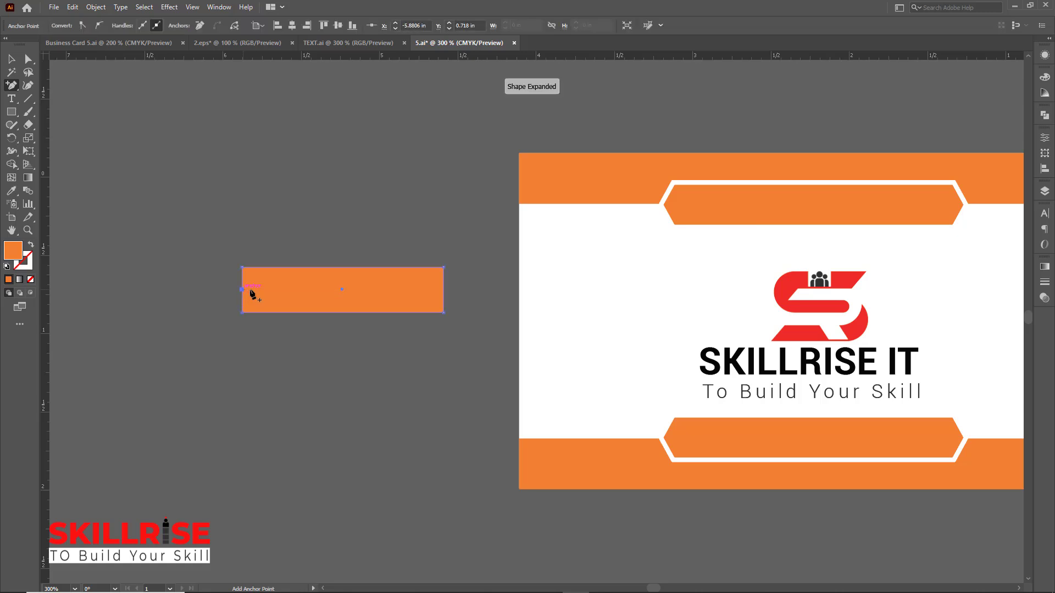
pyautogui.click(444, 290)
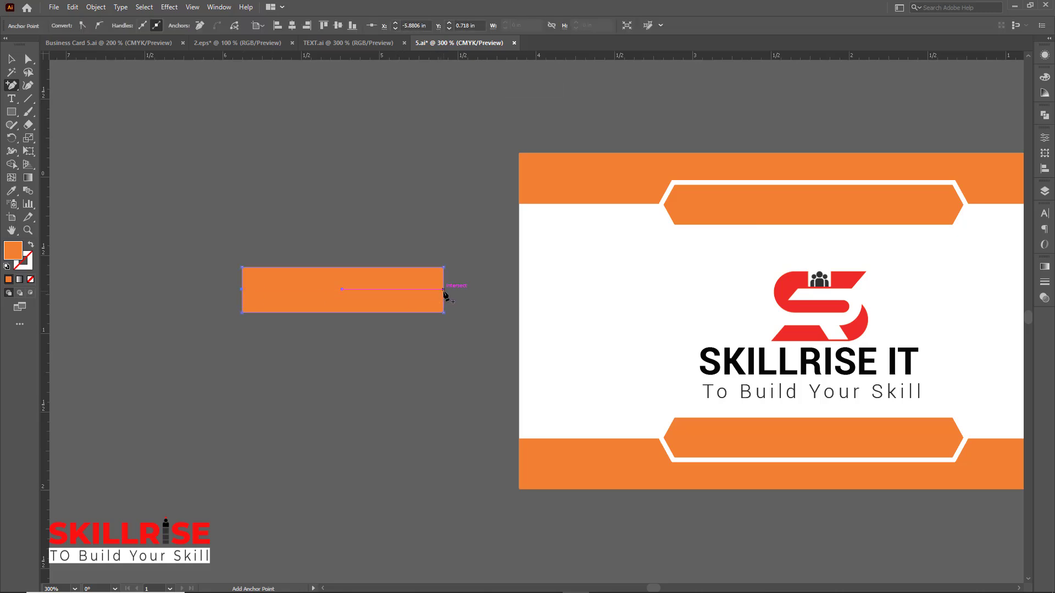
# Push the right and left midpoint anchors outward by equal amounts to form a six-sided shape about 1.43 in wide.
pyautogui.click(28, 59)
pyautogui.press('Right')
pyautogui.press('Right')
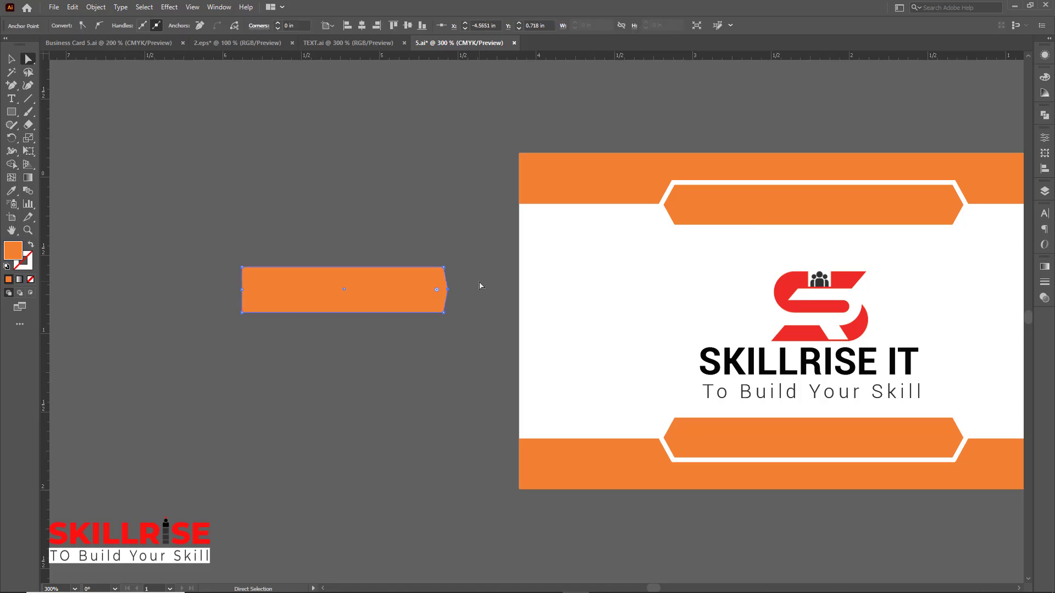
pyautogui.press('Right')
pyautogui.press('Right')
pyautogui.press('Right')
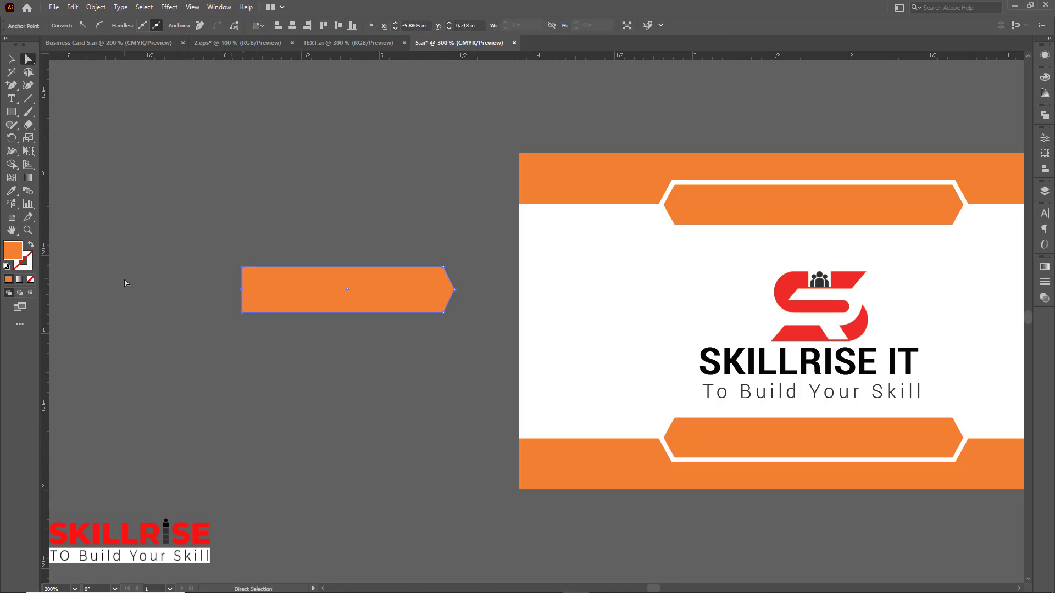
pyautogui.press('Left')
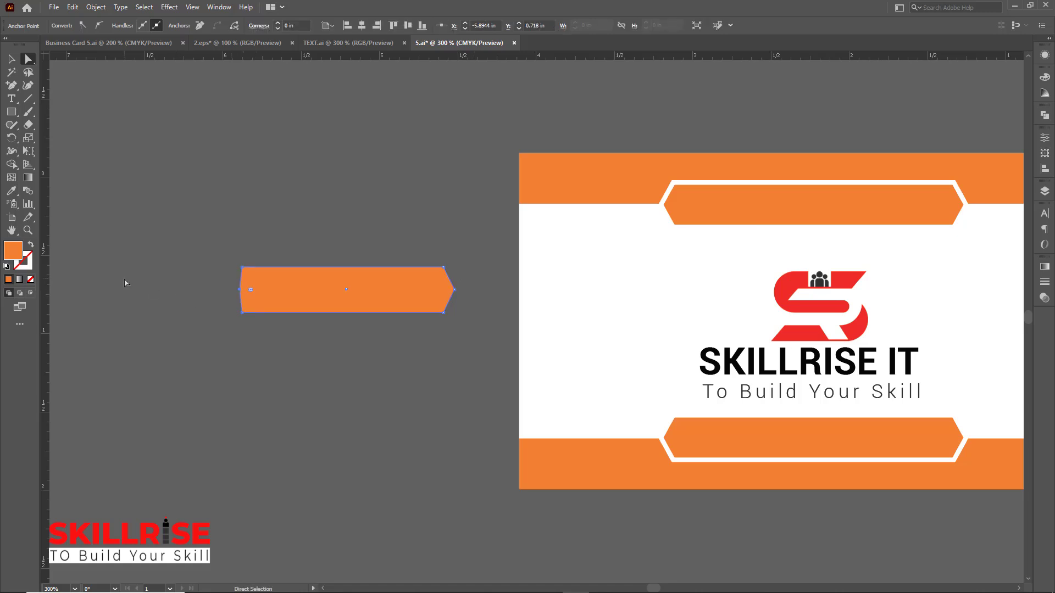
pyautogui.press('Left')
pyautogui.press('Left')
pyautogui.press('Left')
pyautogui.press('v')
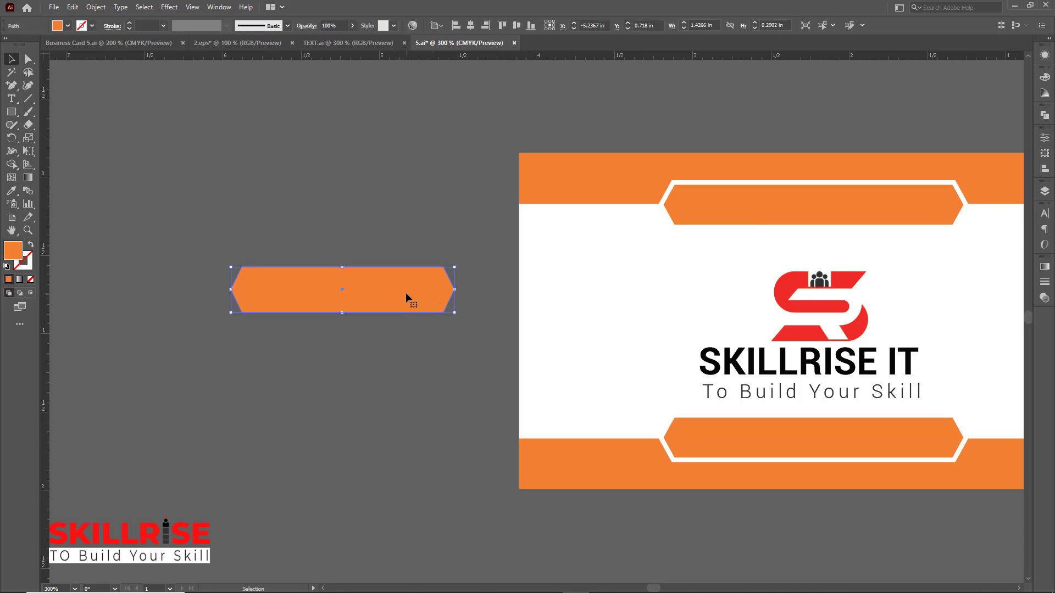
# Offset the six-sided shape's path outward by 0.03 in with miter joins.
pyautogui.click(95, 7)
pyautogui.moveTo(131, 266)
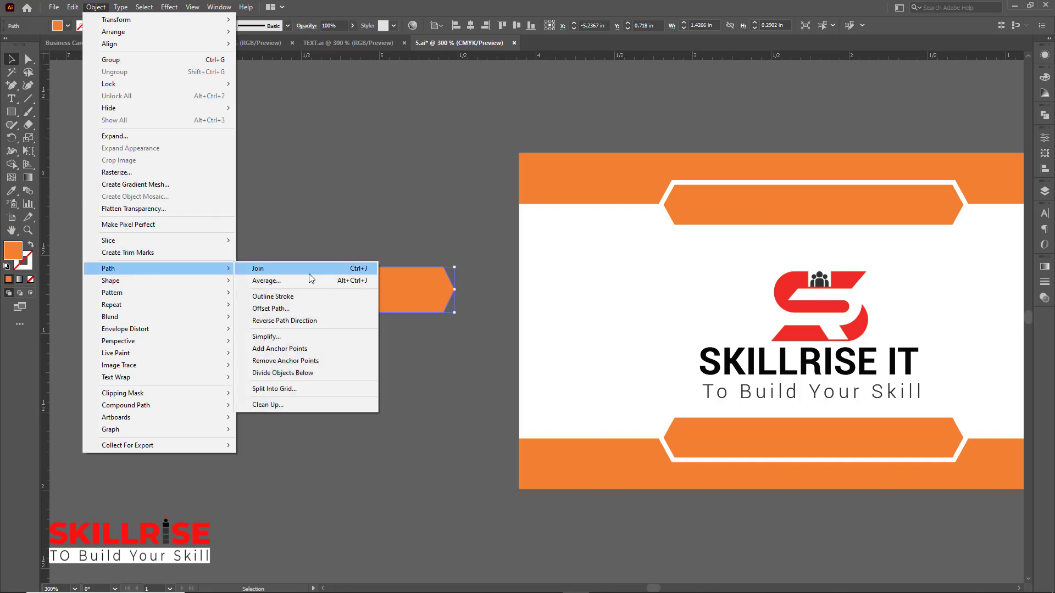
pyautogui.click(284, 309)
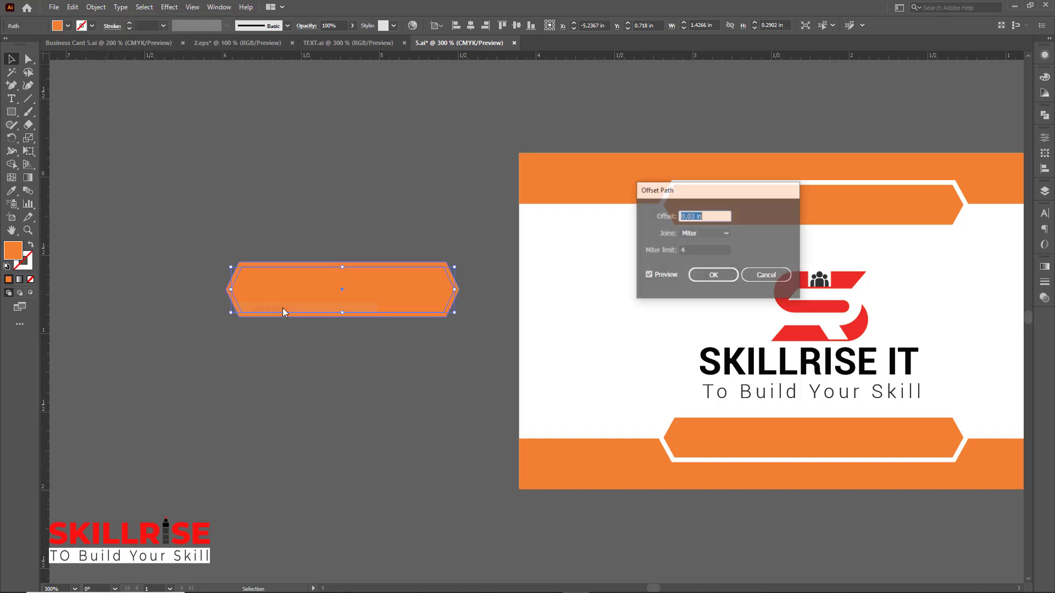
pyautogui.moveTo(723, 196); pyautogui.dragTo(676, 267)
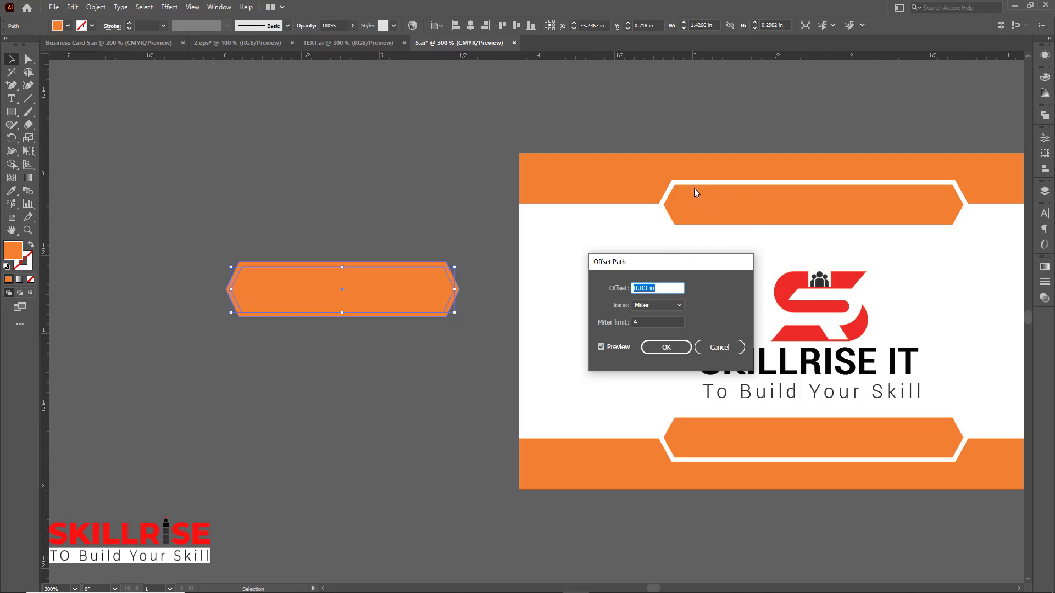
pyautogui.click(647, 289)
pyautogui.click(666, 347)
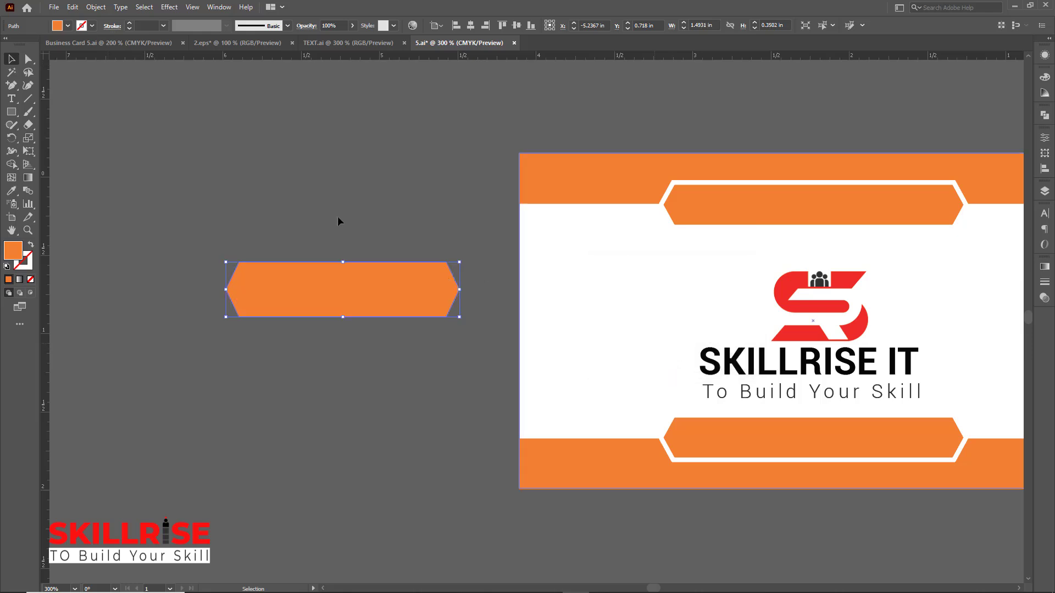
# Fill the larger offset six-sided shape with white so it borders the orange one.
pyautogui.click(67, 26)
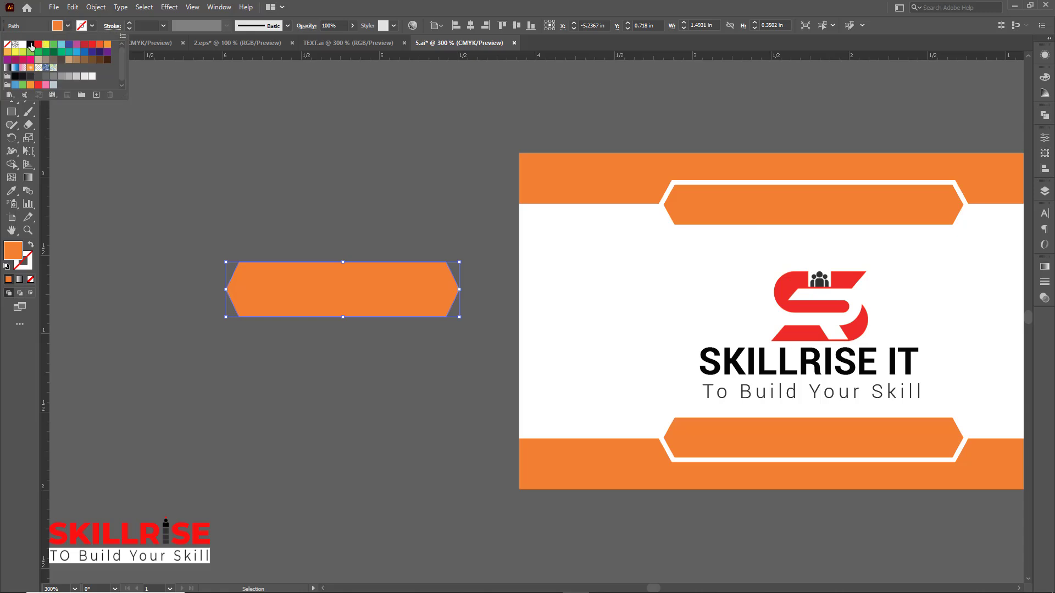
pyautogui.click(22, 49)
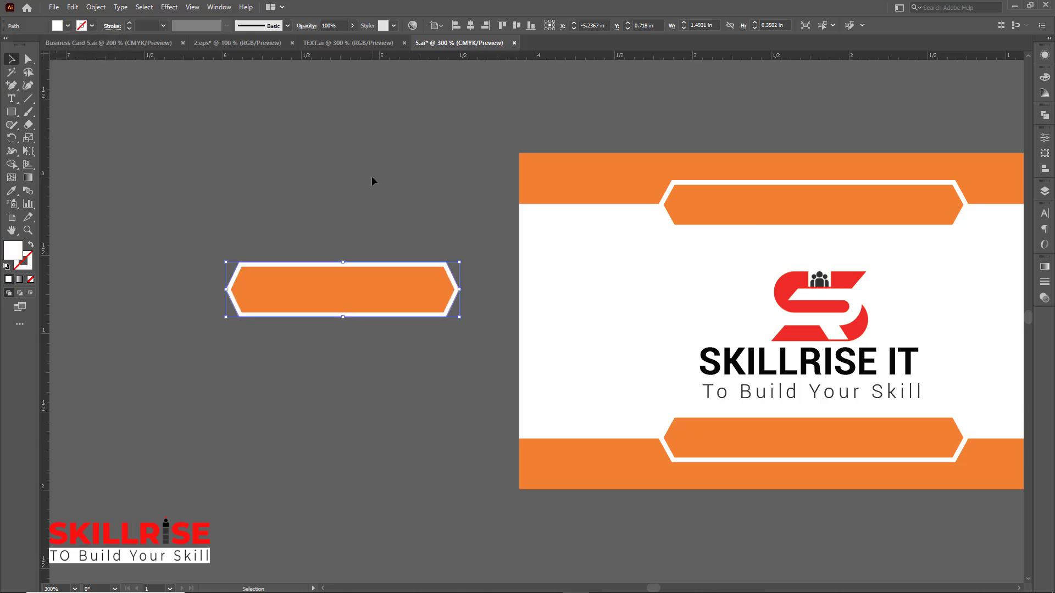
pyautogui.click(346, 154)
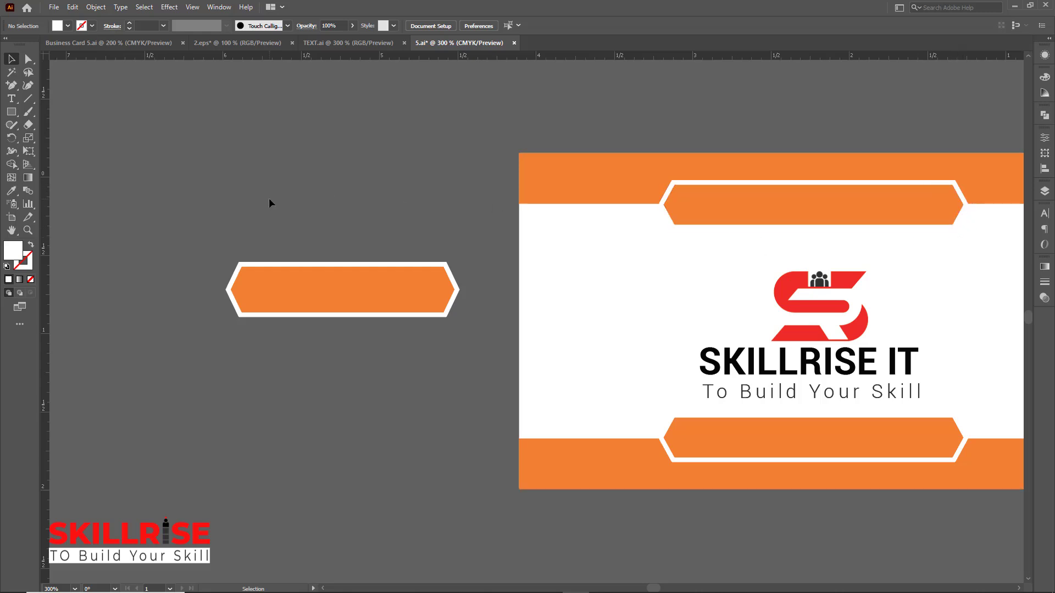
# Draw a rectangle about 2.45 x 0.5 in over the six-sided shapes' upper half and fill it with the orange sampled from the card's upper band.
pyautogui.moveTo(11, 114); pyautogui.dragTo(56, 113)
pyautogui.moveTo(147, 211)
pyautogui.mouseDown()
pyautogui.moveTo(540, 290)
pyautogui.moveTo(531, 289)
pyautogui.mouseUp()
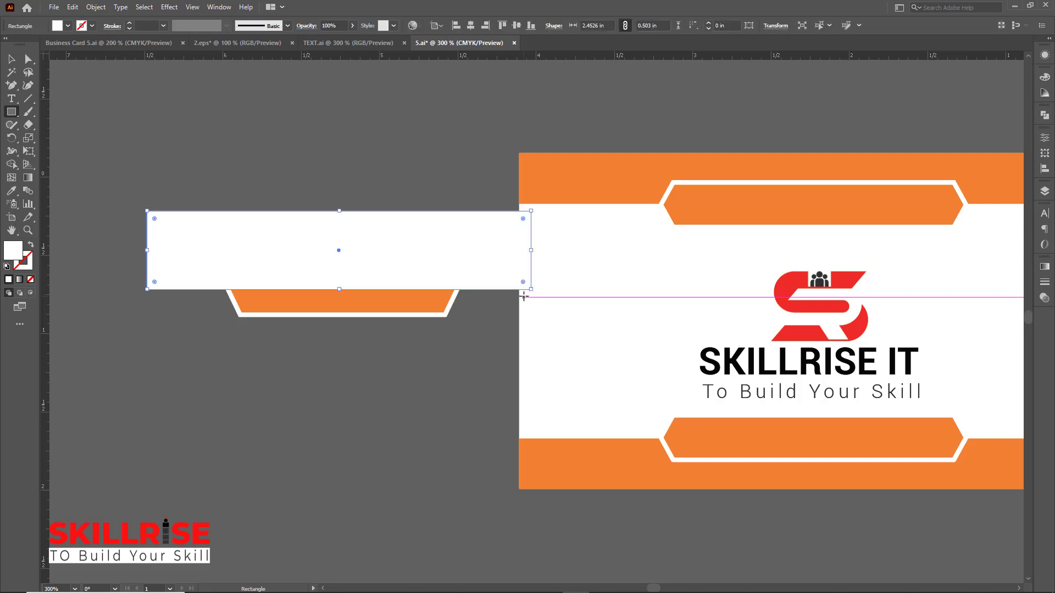
pyautogui.click(12, 59)
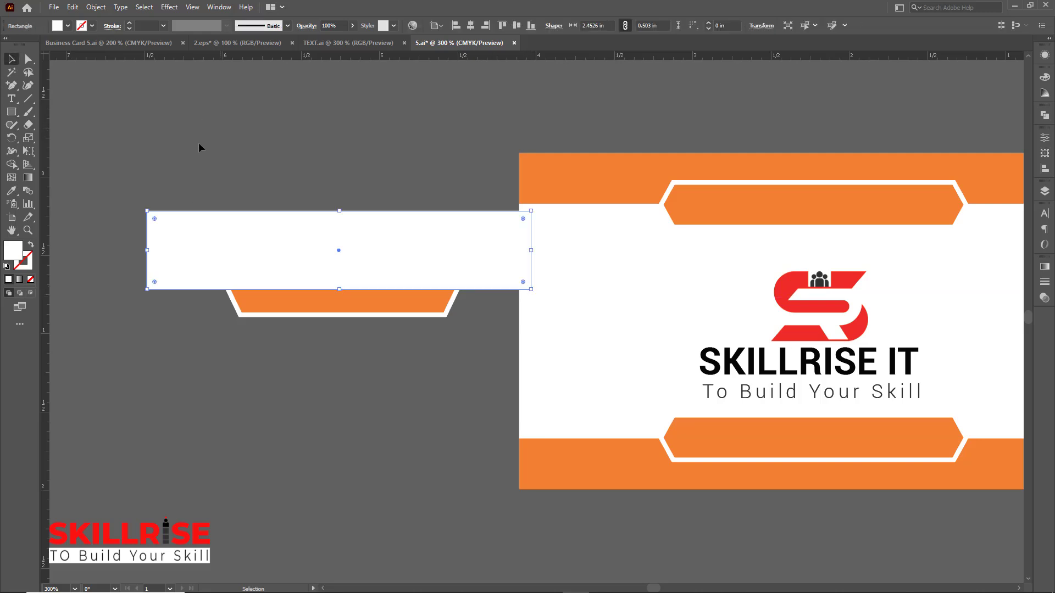
pyautogui.click(11, 190)
pyautogui.click(588, 173)
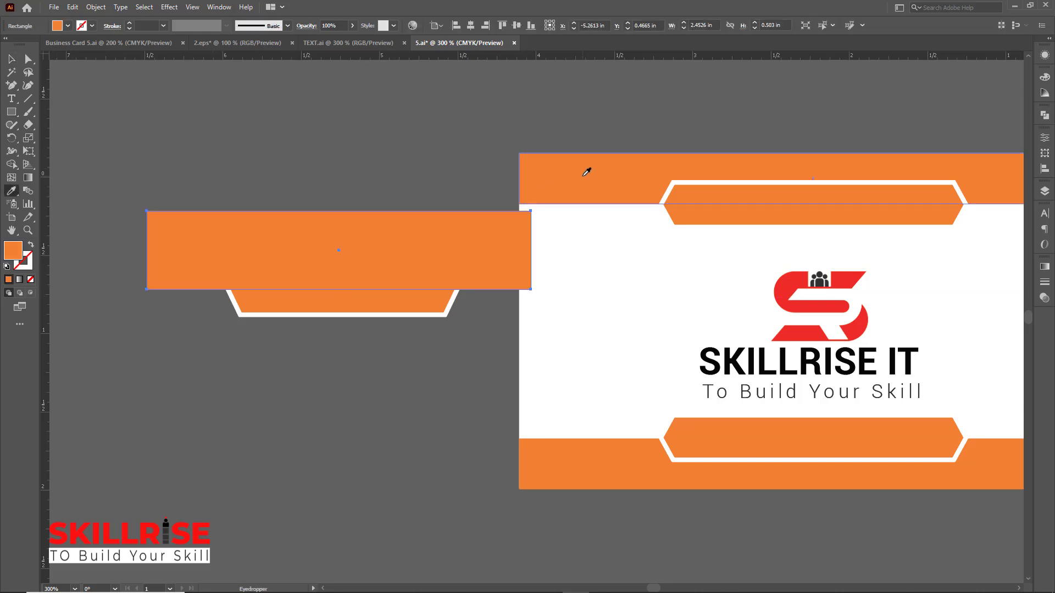
pyautogui.press('v')
pyautogui.click(262, 164)
# Send the new orange rectangle behind the white and orange six-sided shapes.
pyautogui.click(208, 237)
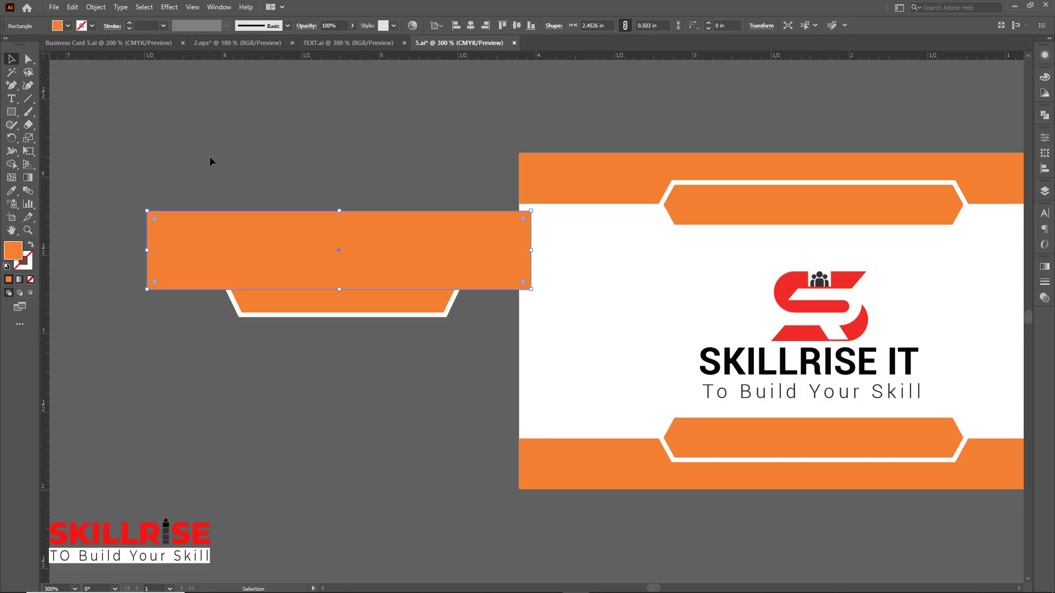
pyautogui.press('a')
pyautogui.hotkey('ctrl', '[')
pyautogui.press('v')
pyautogui.click(212, 160)
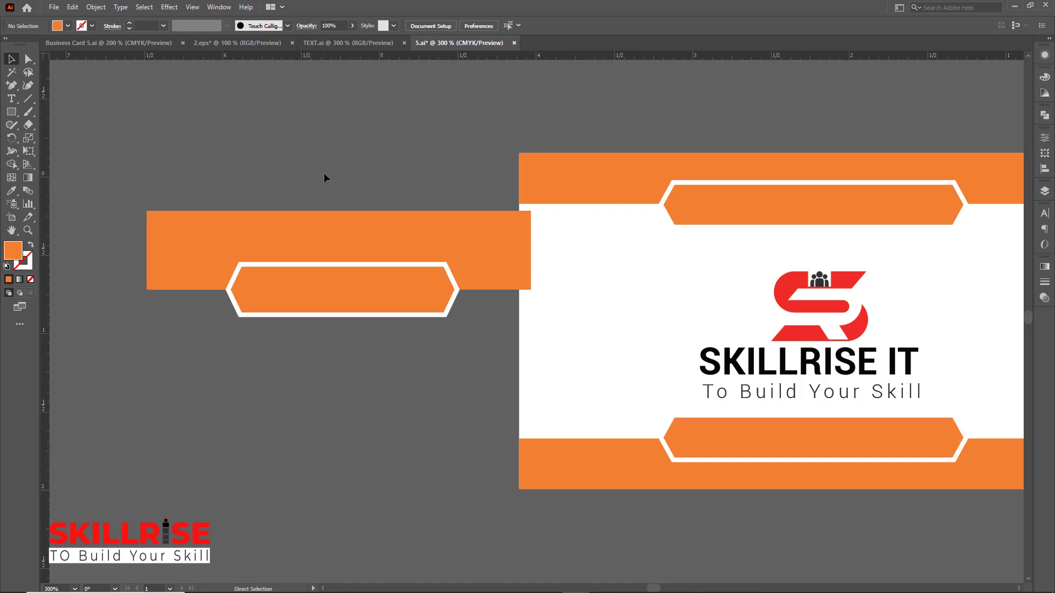
# Review the back and front card designs side by side and fit the front-side artboard to the window.
pyautogui.hotkey('ctrl', '-')
pyautogui.moveTo(581, 186); pyautogui.dragTo(273, 159)
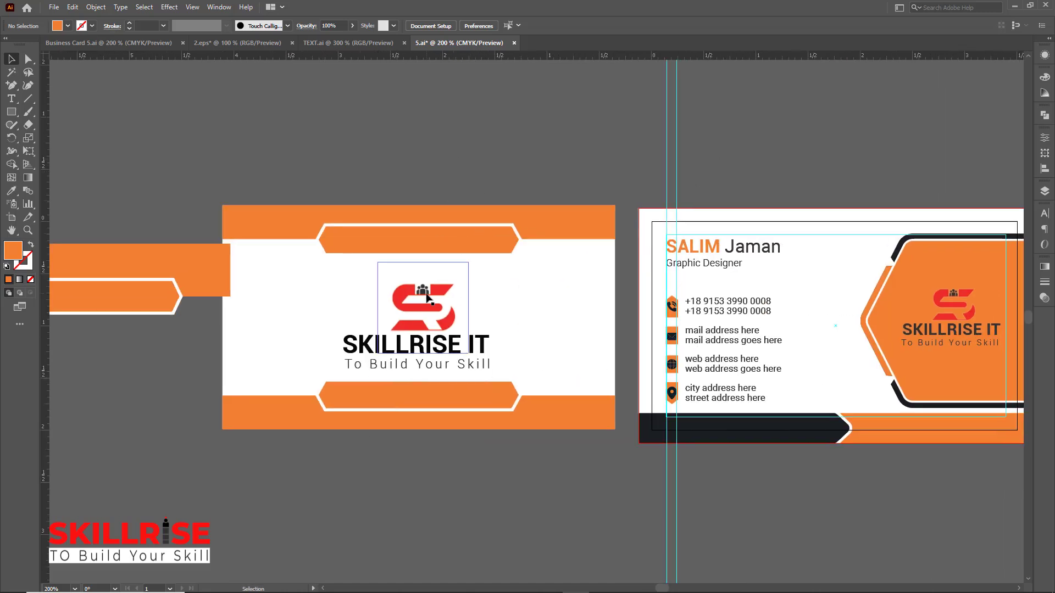
pyautogui.moveTo(763, 160); pyautogui.dragTo(514, 161)
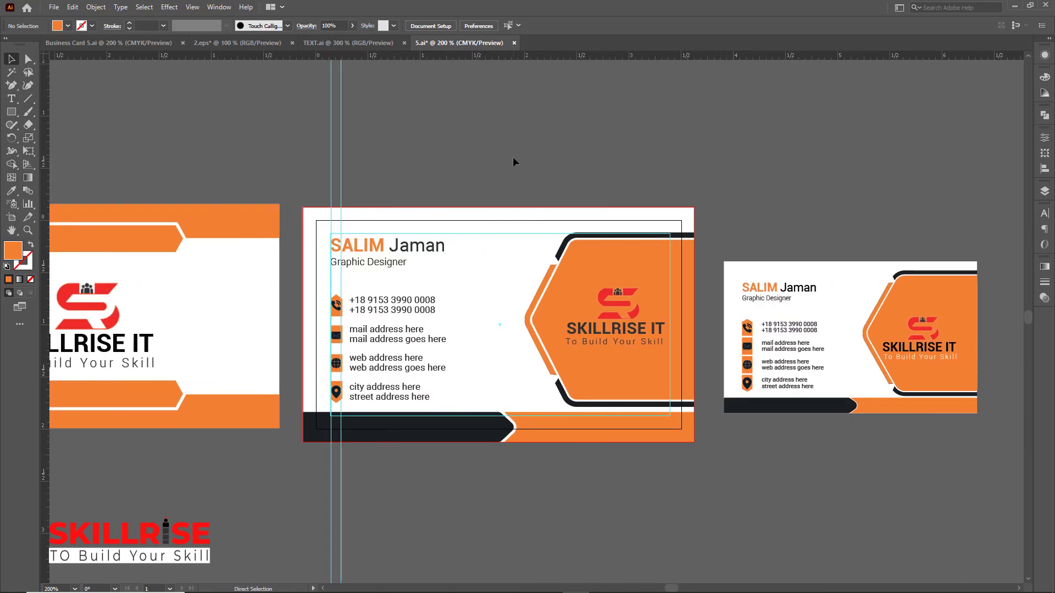
pyautogui.hotkey('ctrl', '0')
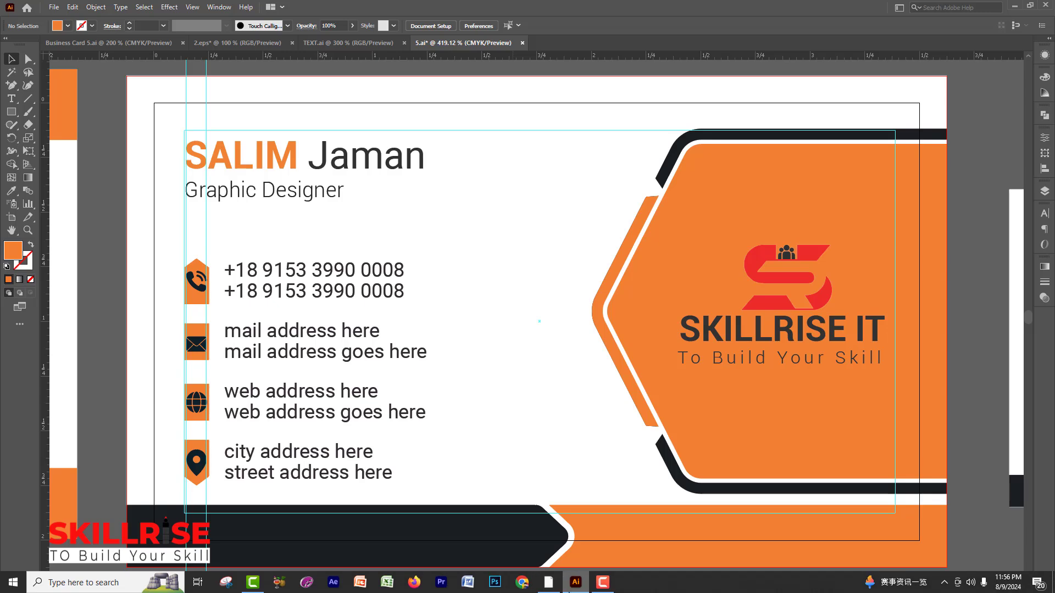
# Look through the Skillrise channel's playlists on YouTube in the browser and return to the business card in Illustrator.
pyautogui.click(553, 587)
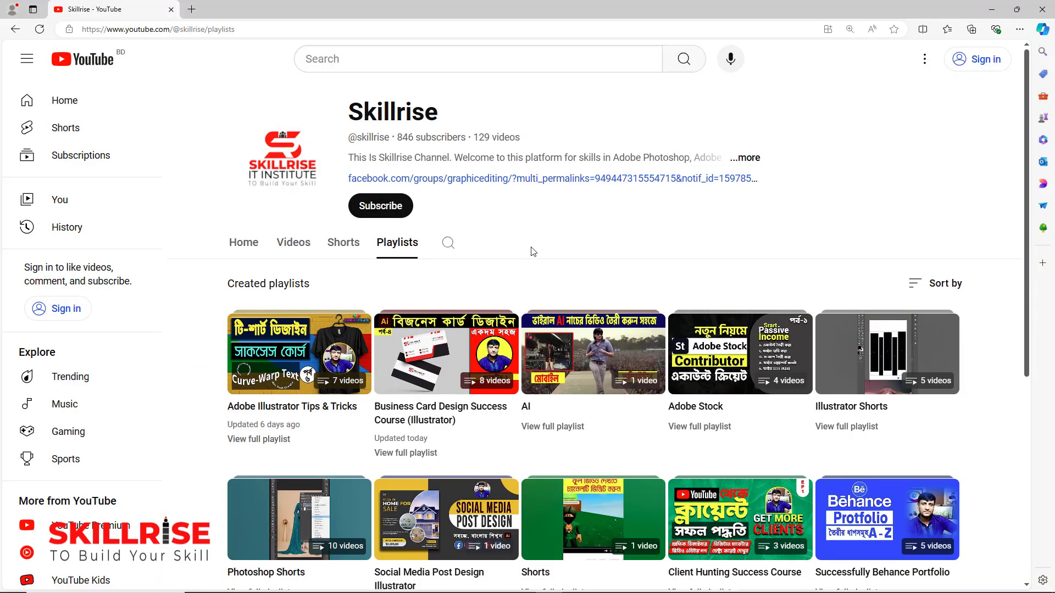
pyautogui.scroll(-2, 533, 252)
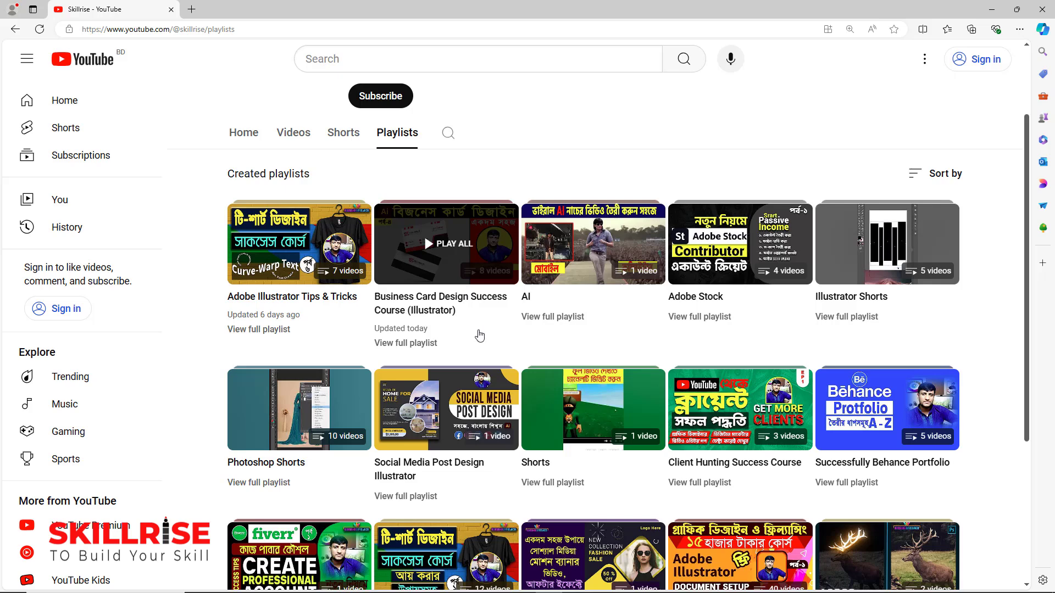
pyautogui.scroll(2, 480, 334)
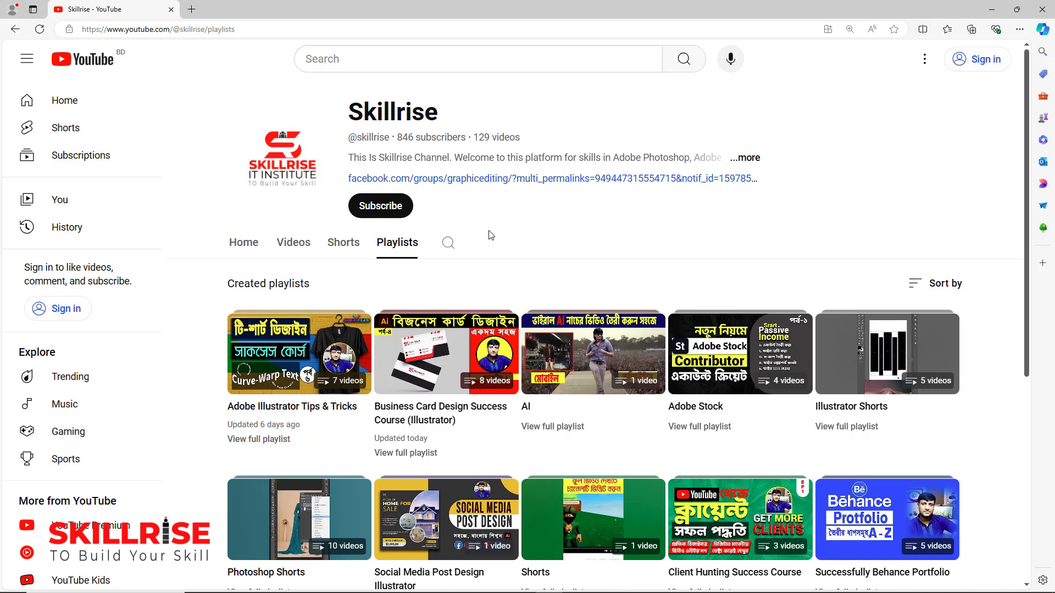
pyautogui.click(573, 586)
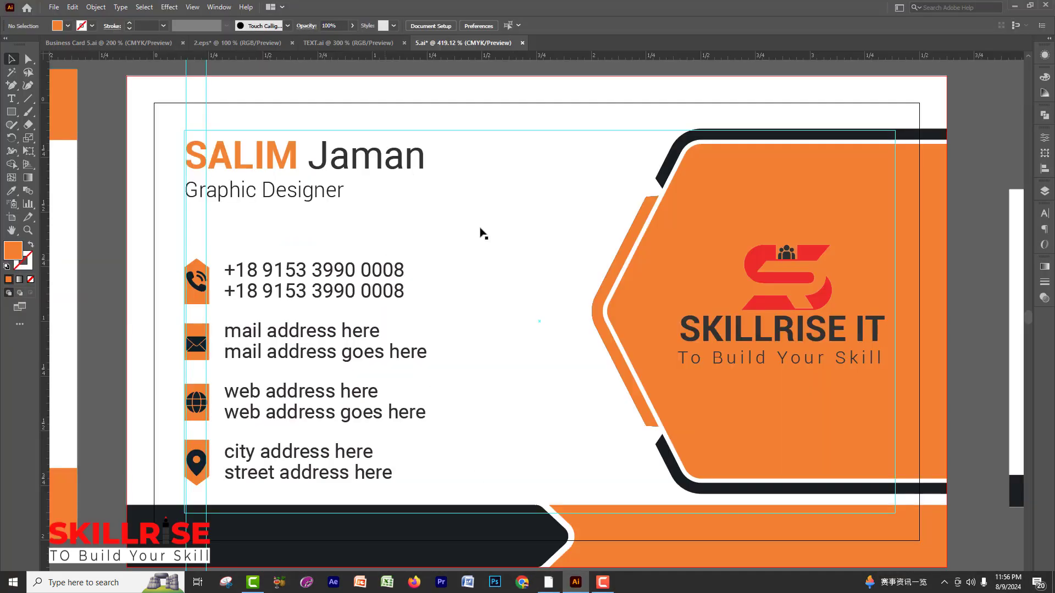